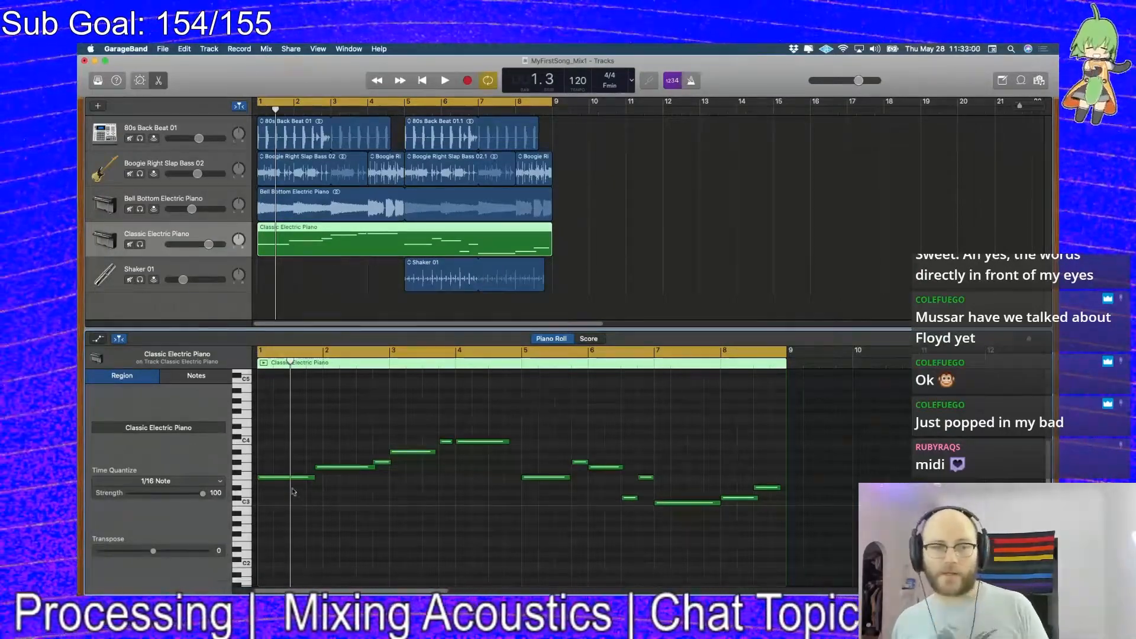
Open the on-screen piano keyboard for the Classic Electric Piano track in its standard keyboard view instead of Musical Typing
left_click_drag(246, 503, 246, 440)
left_click(311, 420)
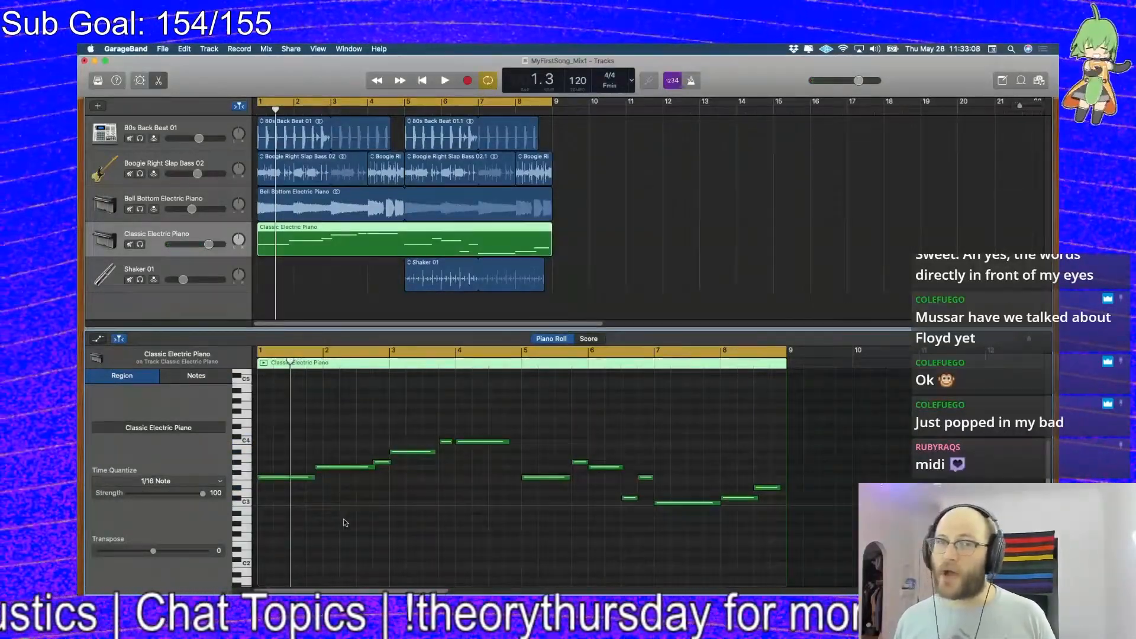
key("super+k")
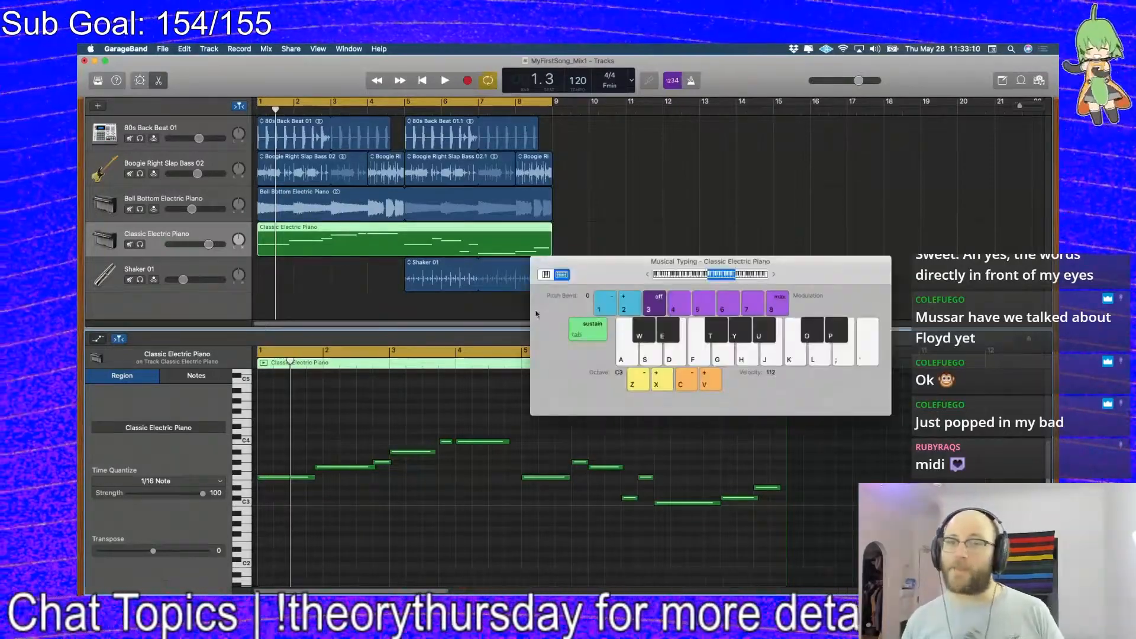
left_click(546, 274)
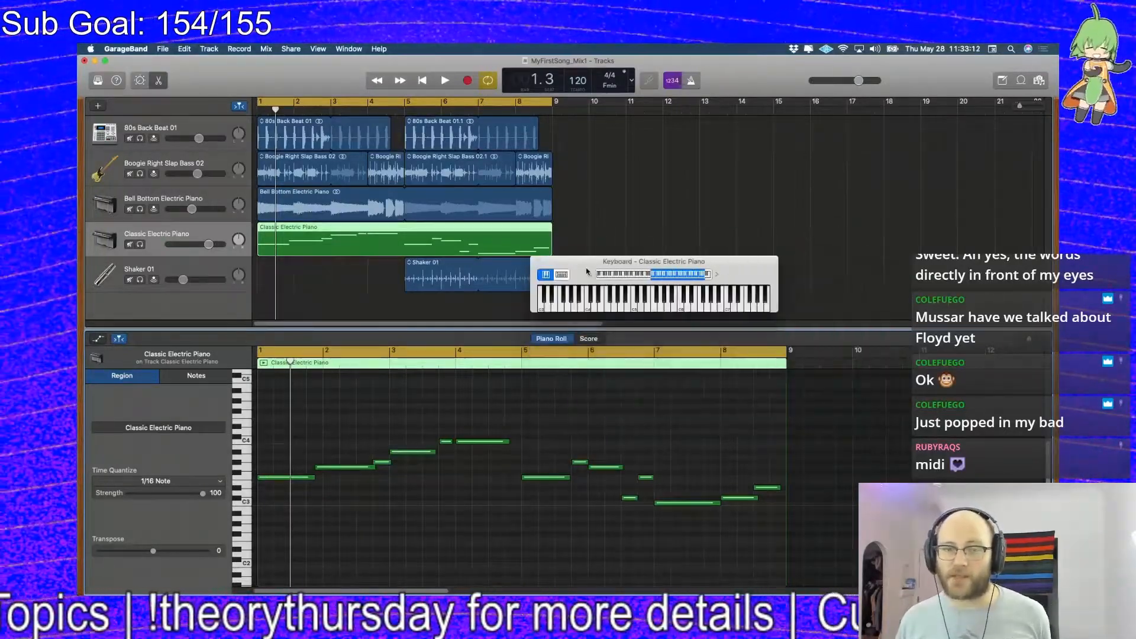
Audition the melody's opening pitch on the piano roll keys and on the on-screen keyboard, close the keyboard and deselect the notes
left_click(246, 478)
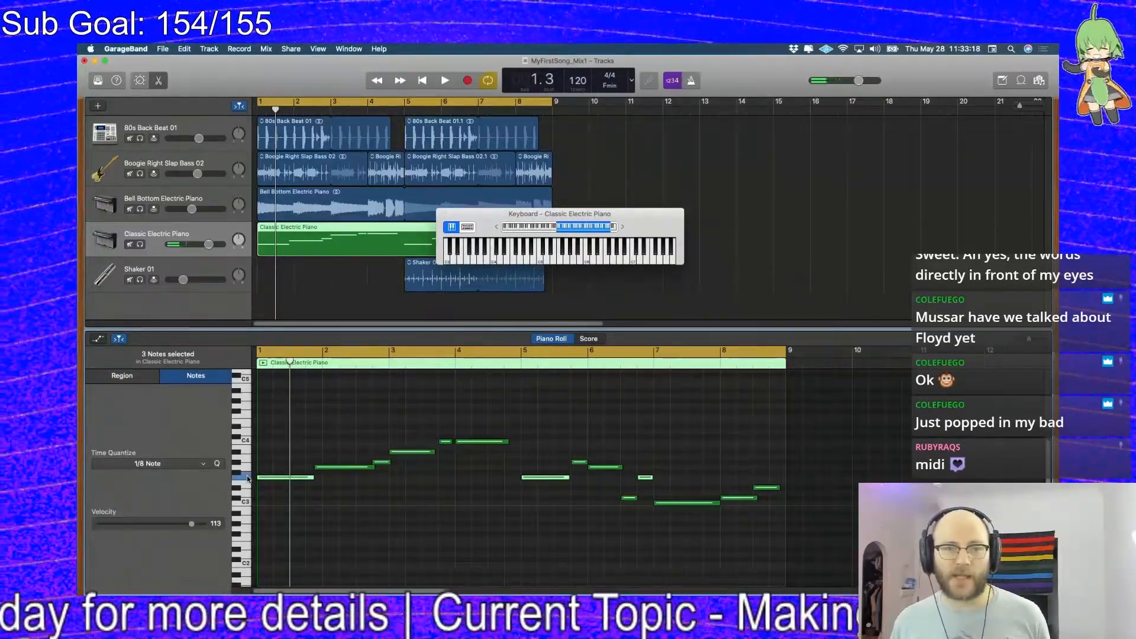
left_click(468, 263)
left_click(467, 253)
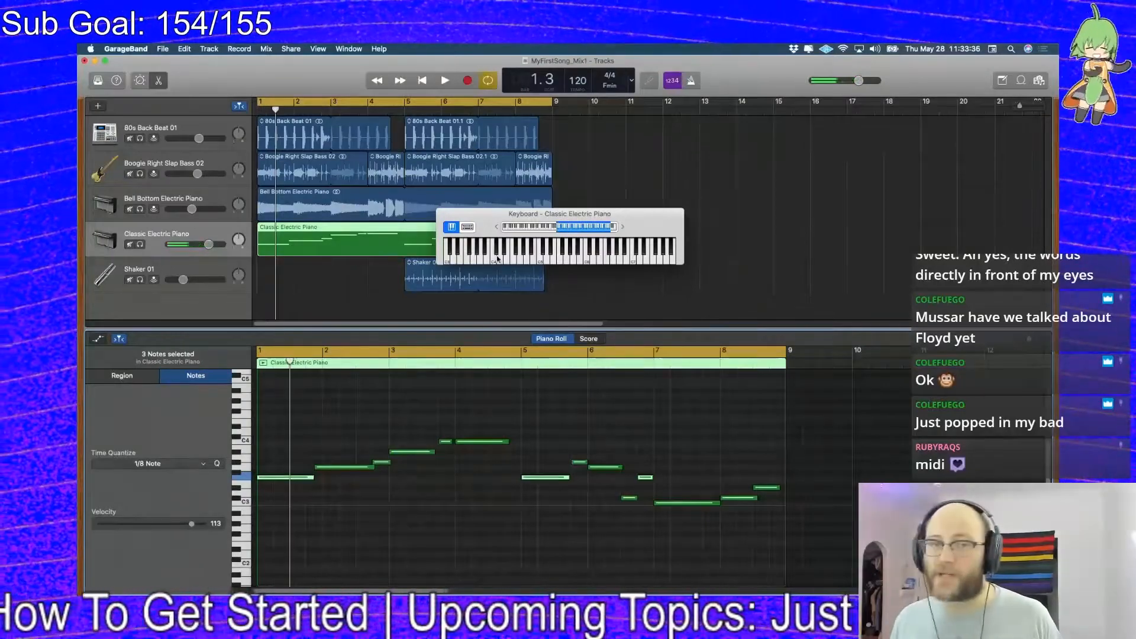
left_click(468, 261)
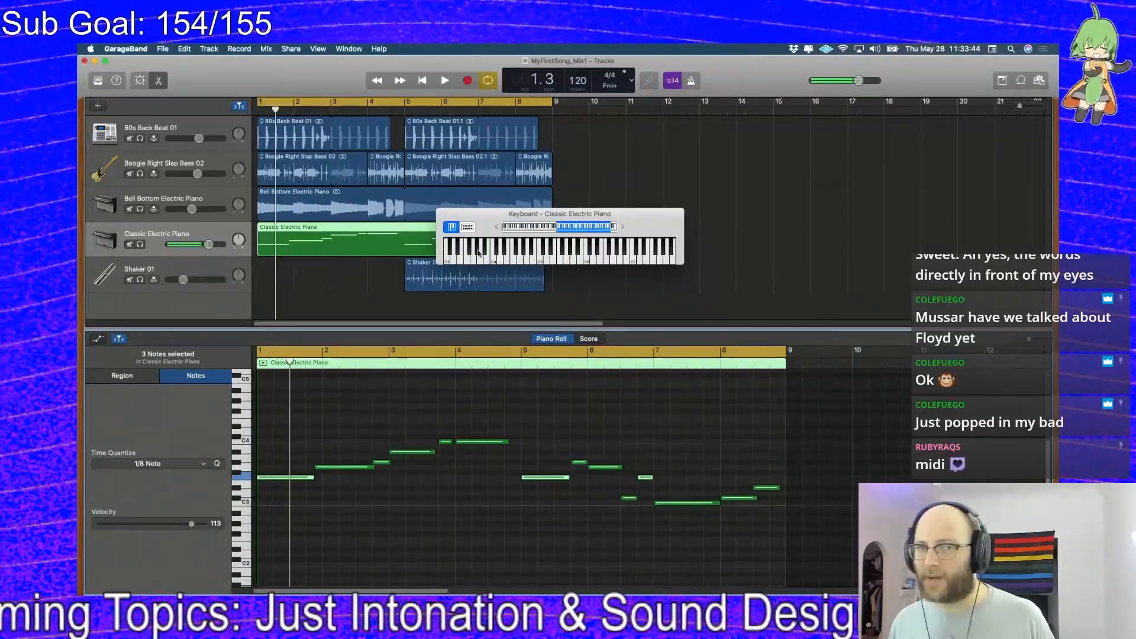
left_click(469, 228)
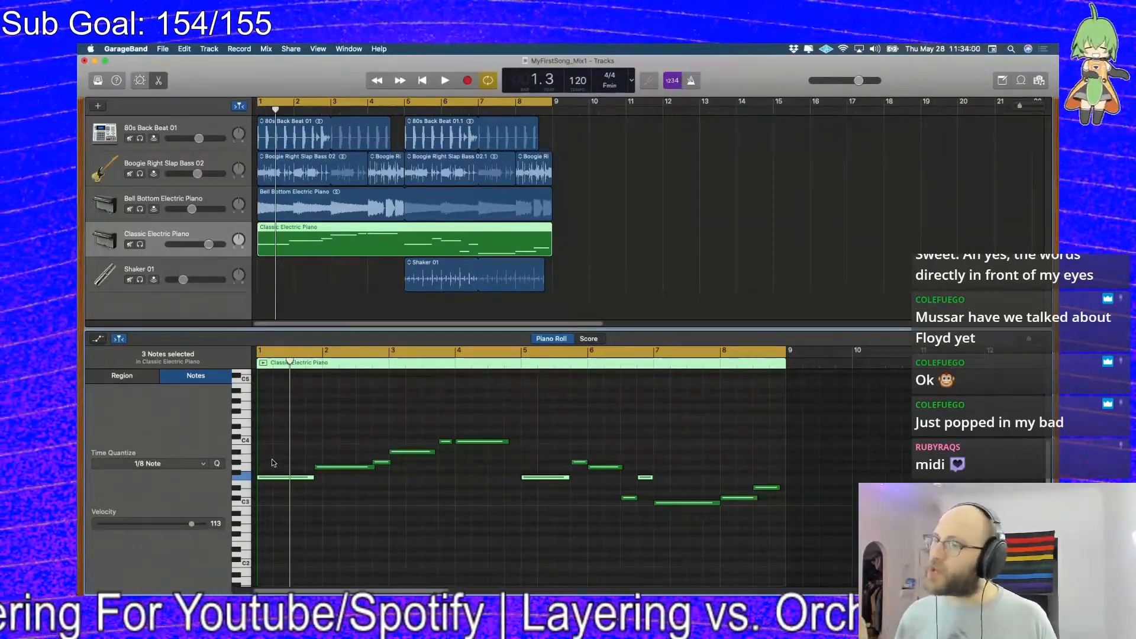
left_click(271, 460)
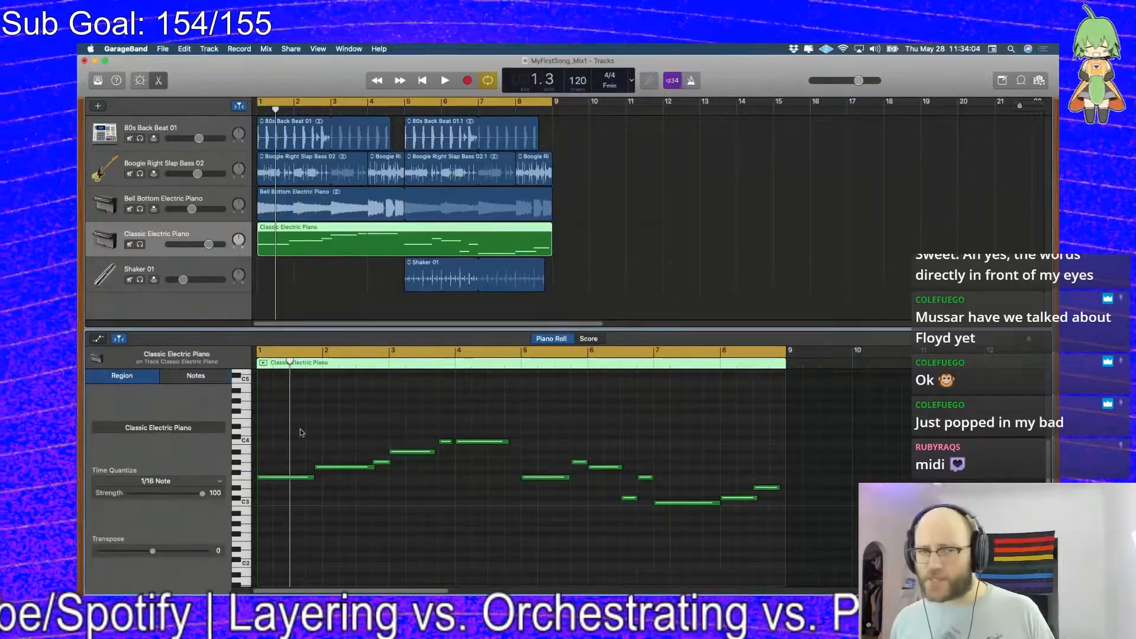
left_click_drag(275, 438, 379, 515)
left_click(379, 519)
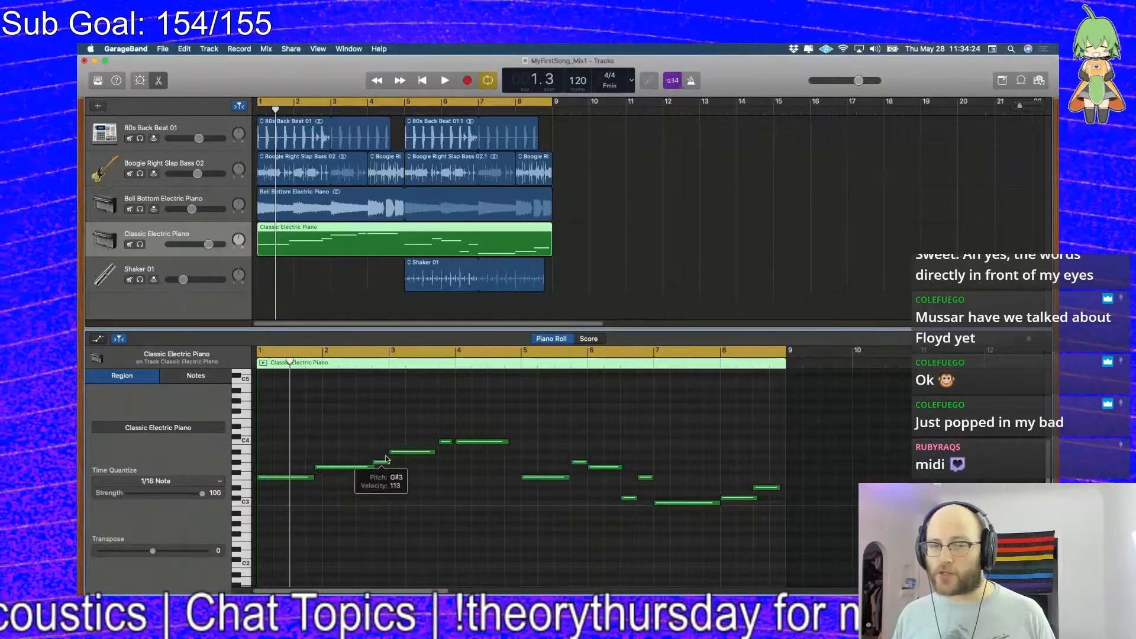
left_click_drag(392, 452, 389, 453)
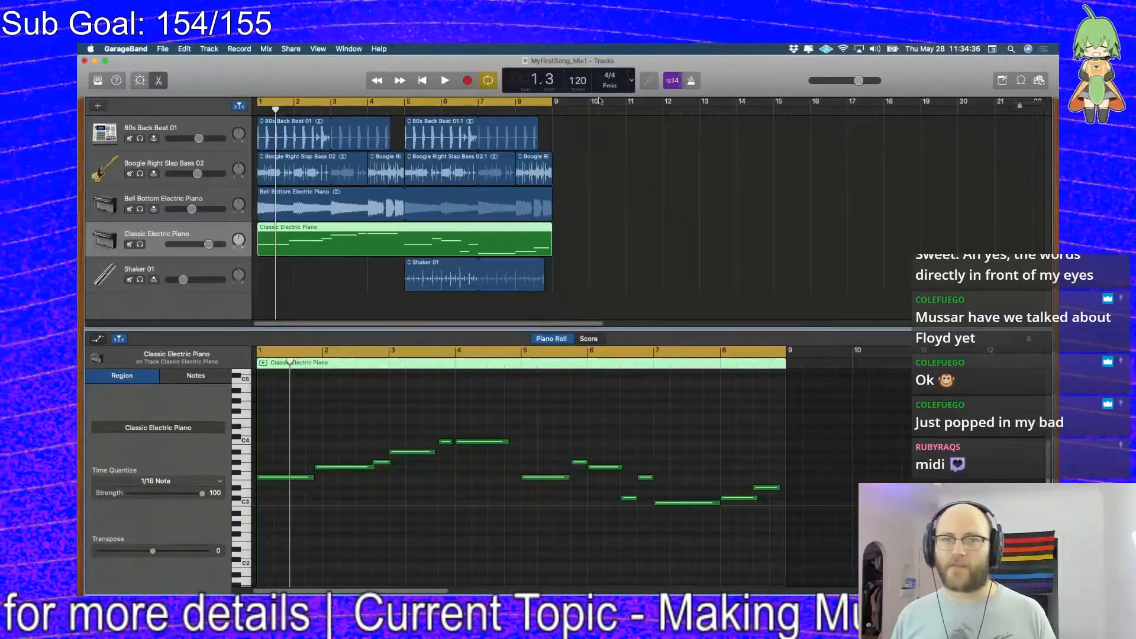
Solo the Classic Electric Piano track and play back its melody
key("s")
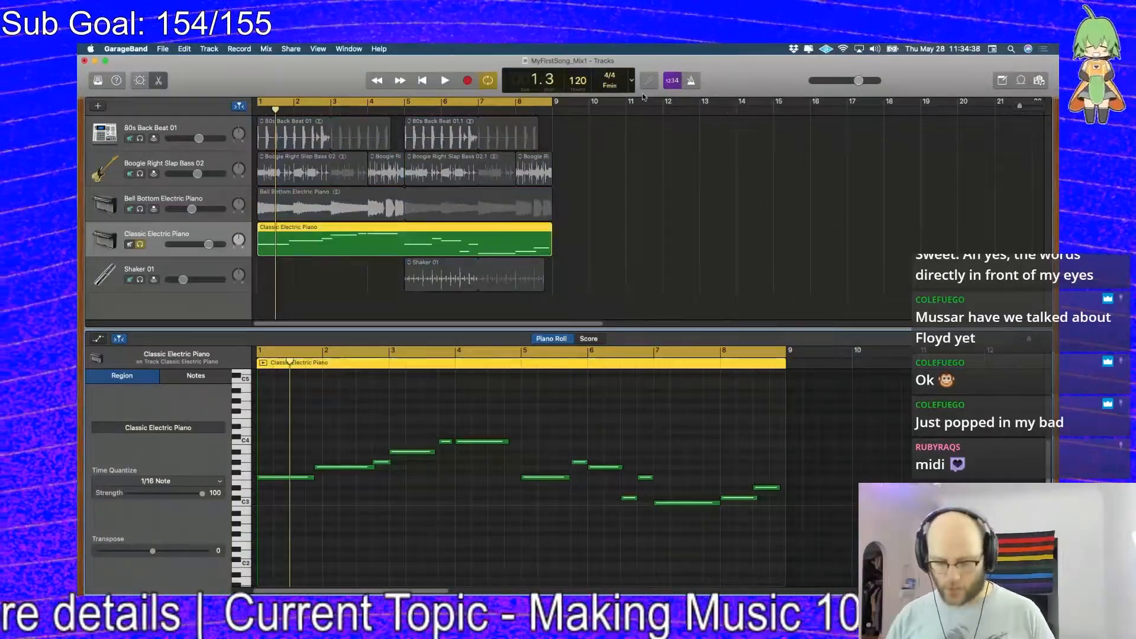
key("space")
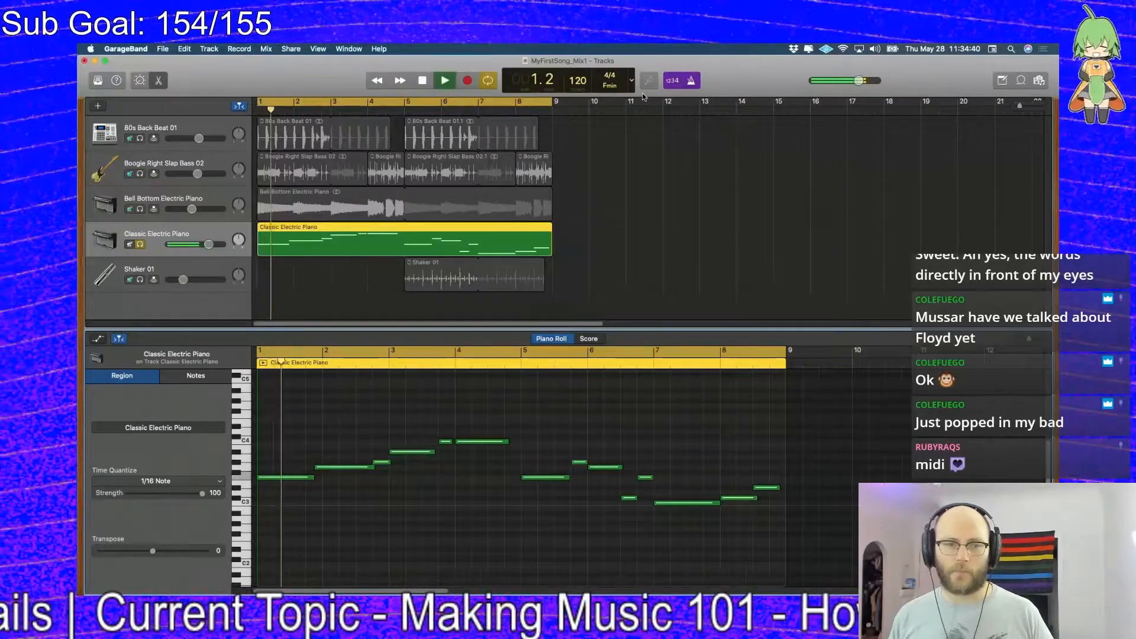
scroll(357, 496, "up", 3)
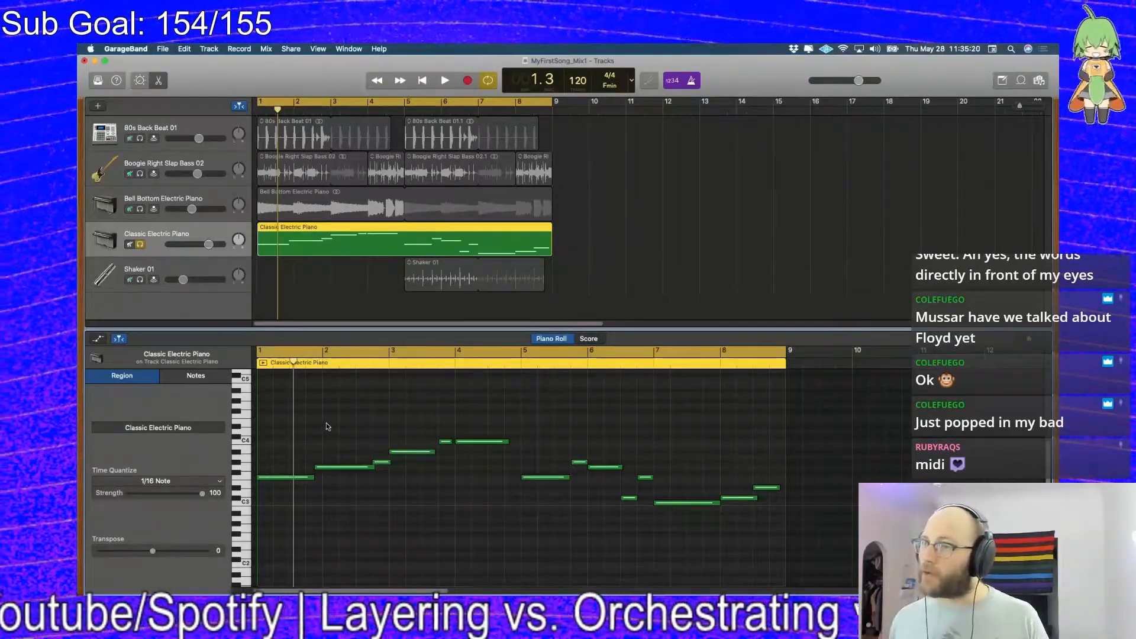
Shift the note just before bar 2 of the Classic Electric Piano region slightly earlier and play back the melody
left_click(336, 468)
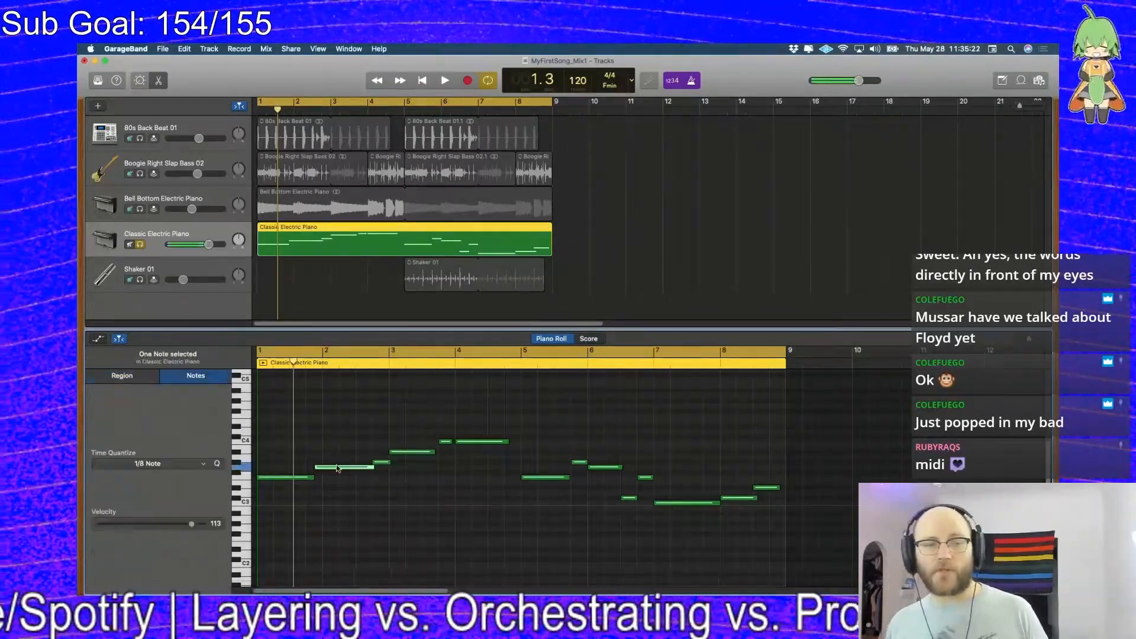
left_click_drag(337, 468, 332, 469)
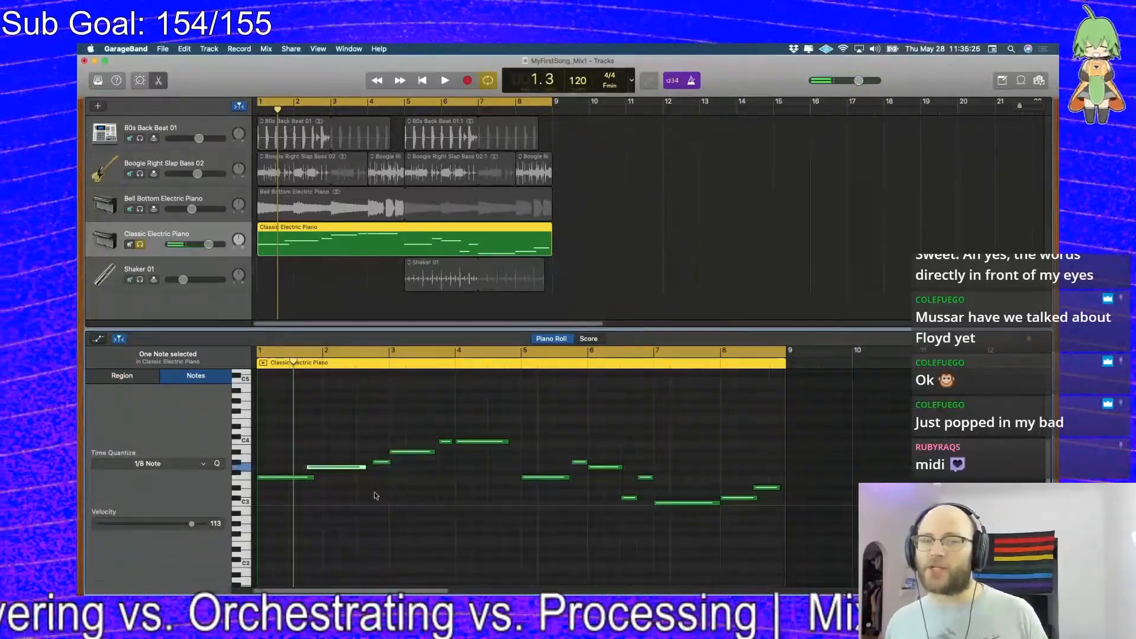
key("space")
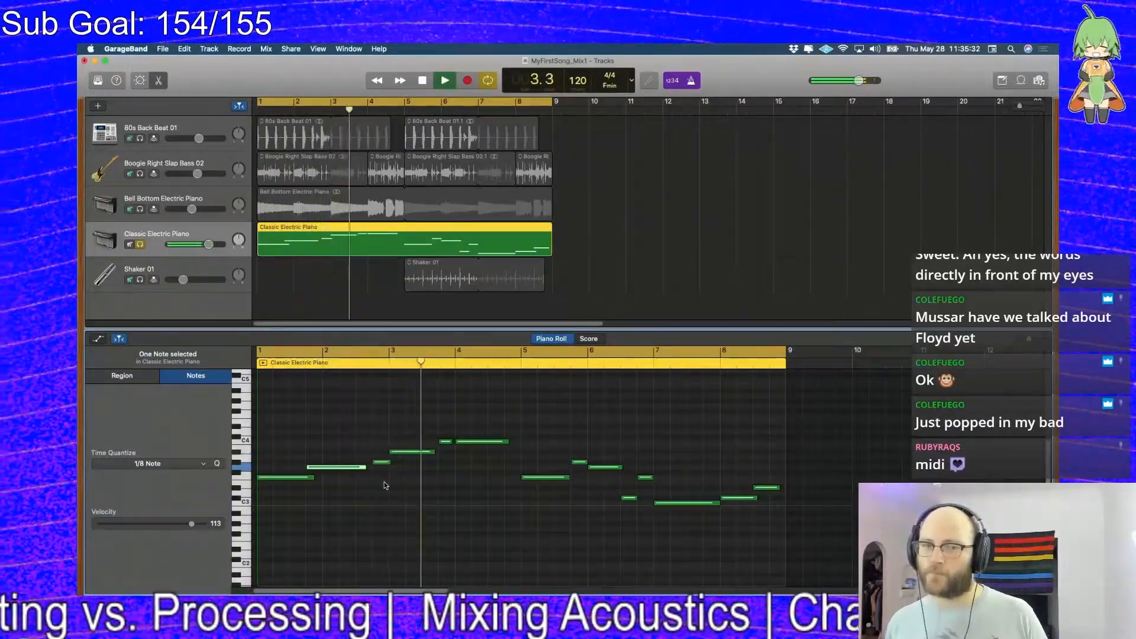
key("space")
Move the shifted note near bar 2 back to its original position and play the melody from the start
key("alt+Right")
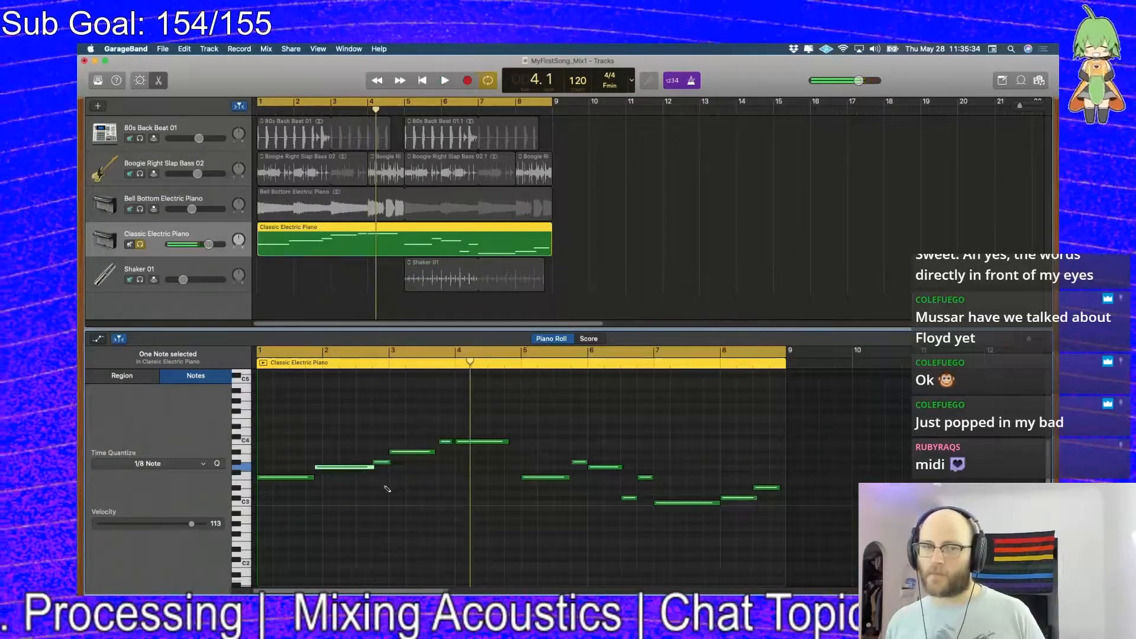
key("Return")
key("space")
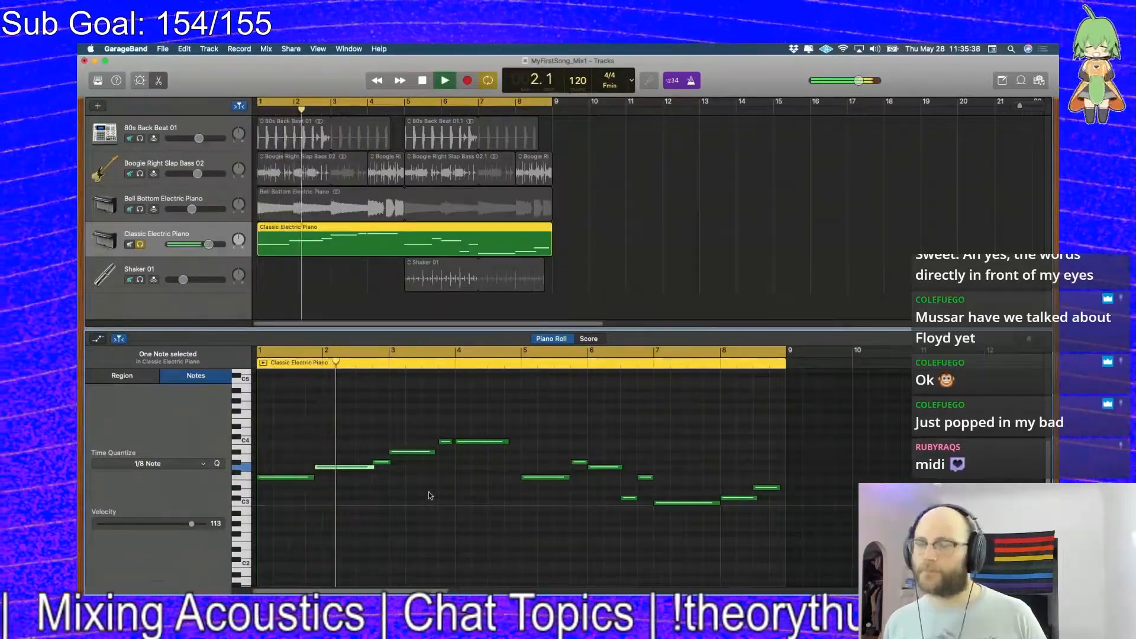
key("space")
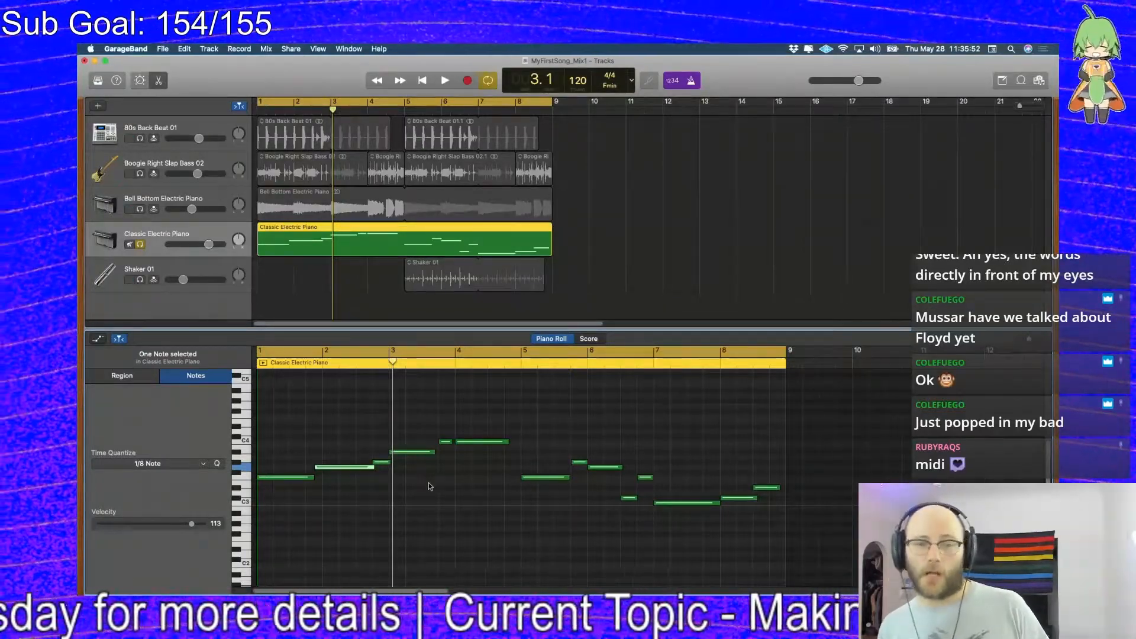
Examine the Time Quantize options of the Classic Electric Piano region, including triplets and swing, and the quantize setting for individual notes
left_click(436, 484)
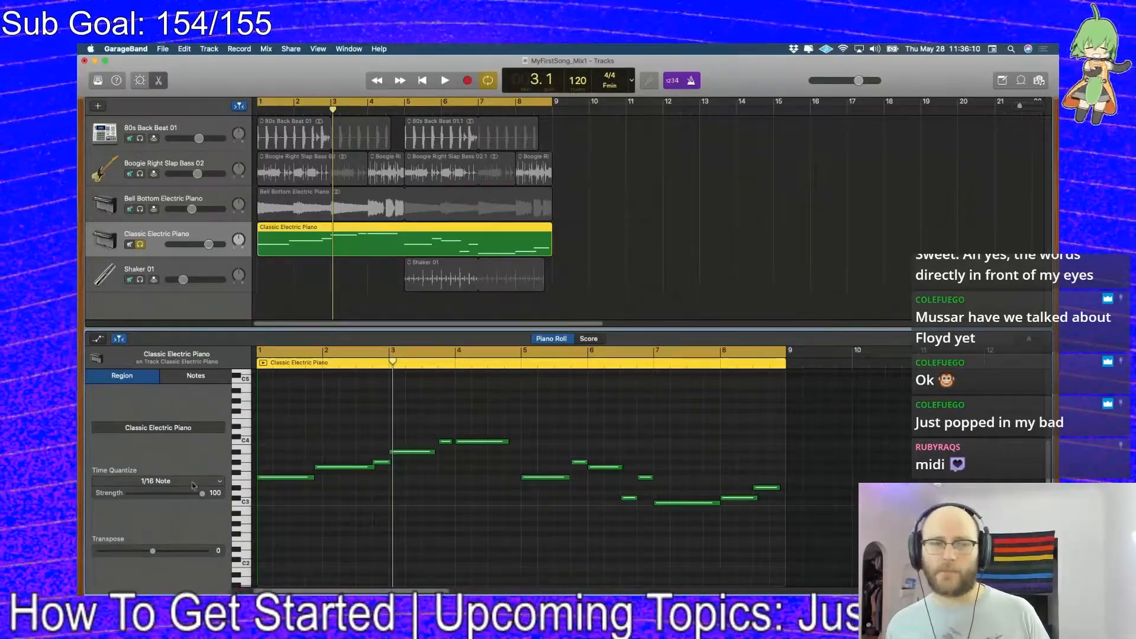
left_click(169, 484)
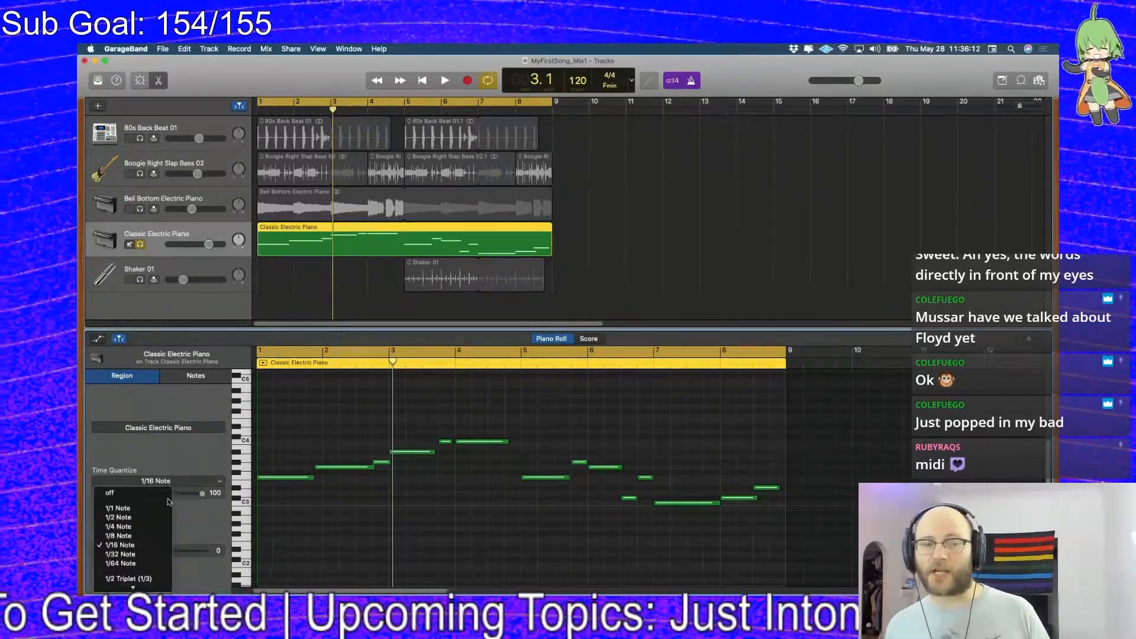
left_click(190, 471)
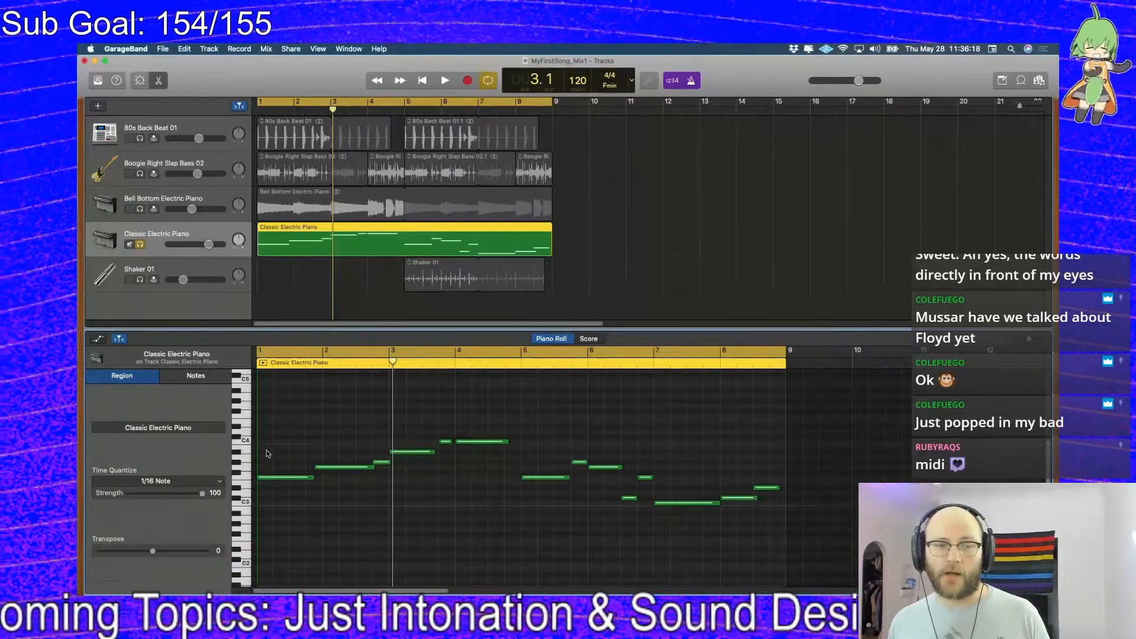
left_click(185, 483)
left_click(329, 407)
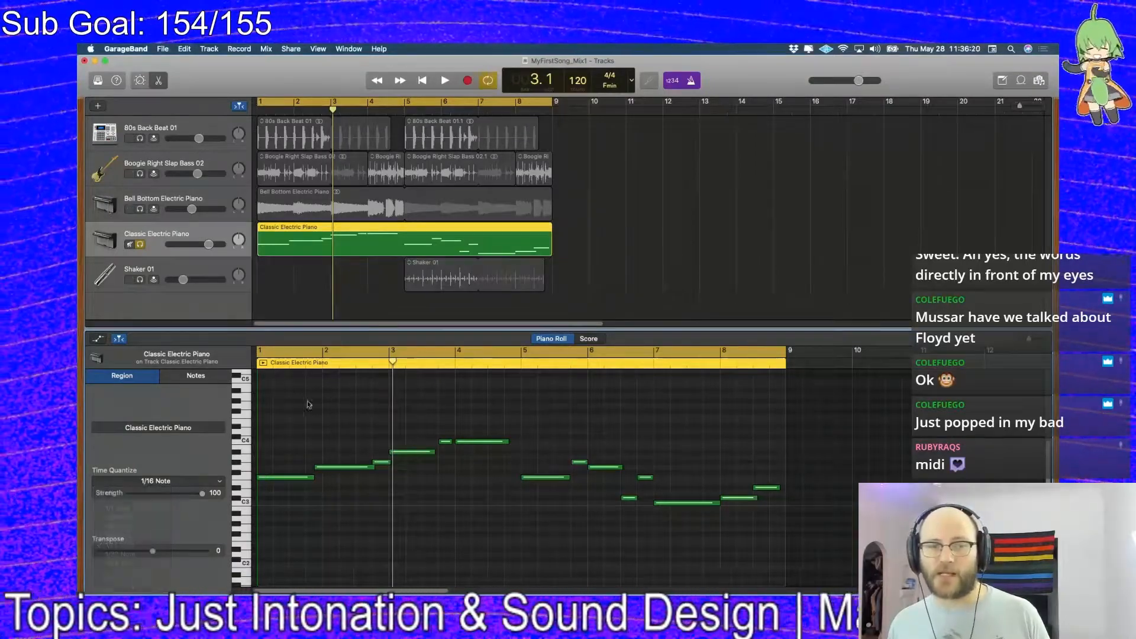
left_click(183, 482)
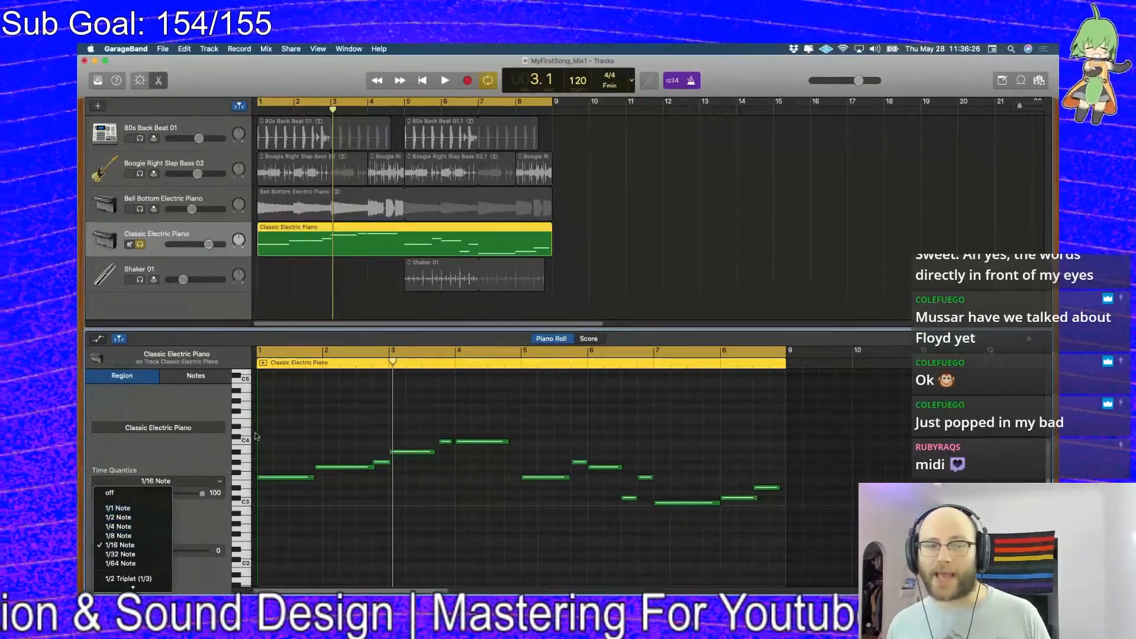
left_click(235, 435)
left_click(155, 481)
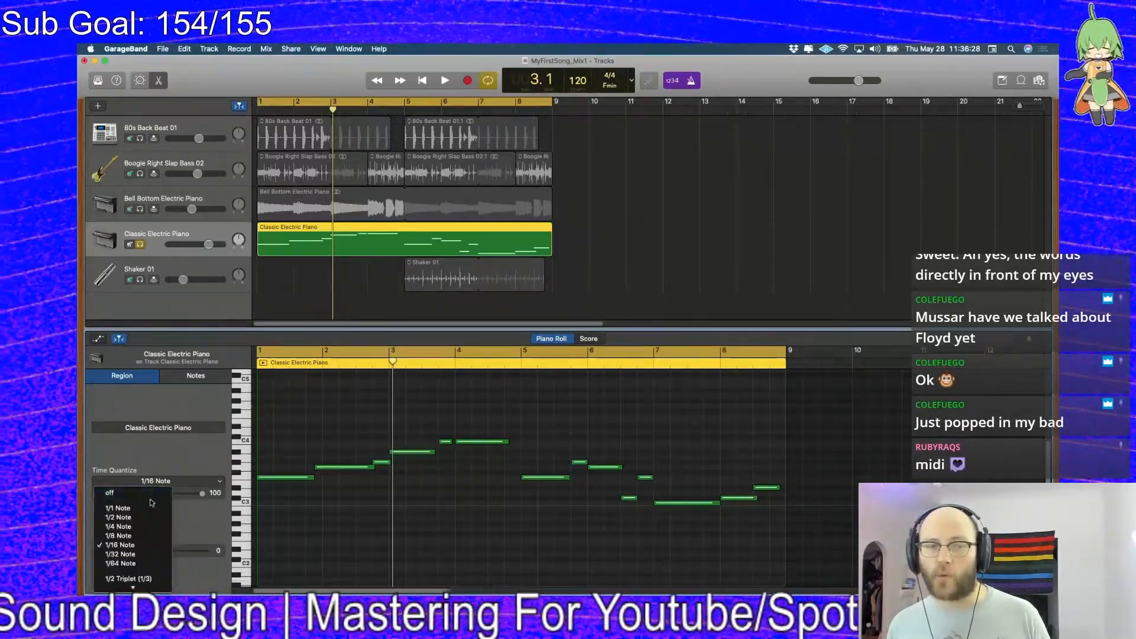
left_click(186, 439)
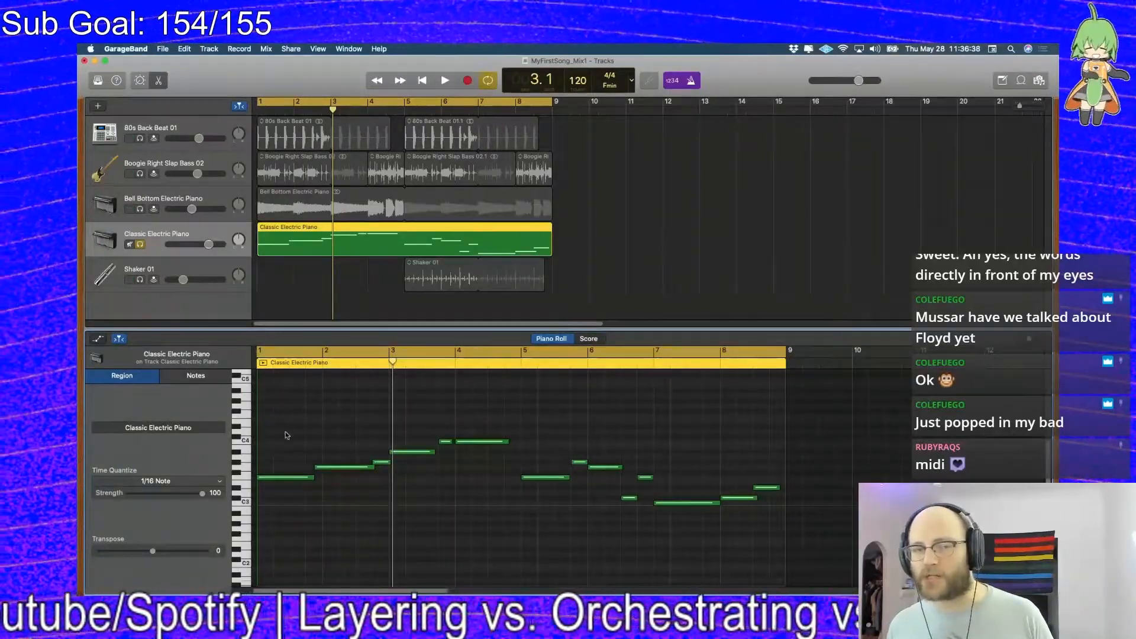
left_click(195, 480)
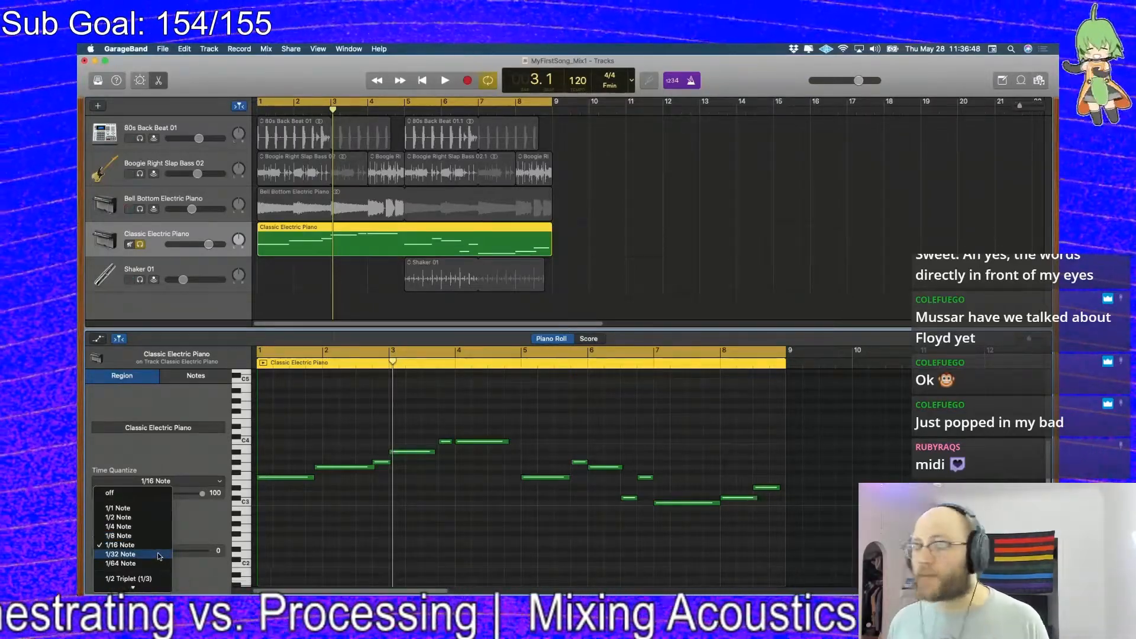
mouse_move(143, 583)
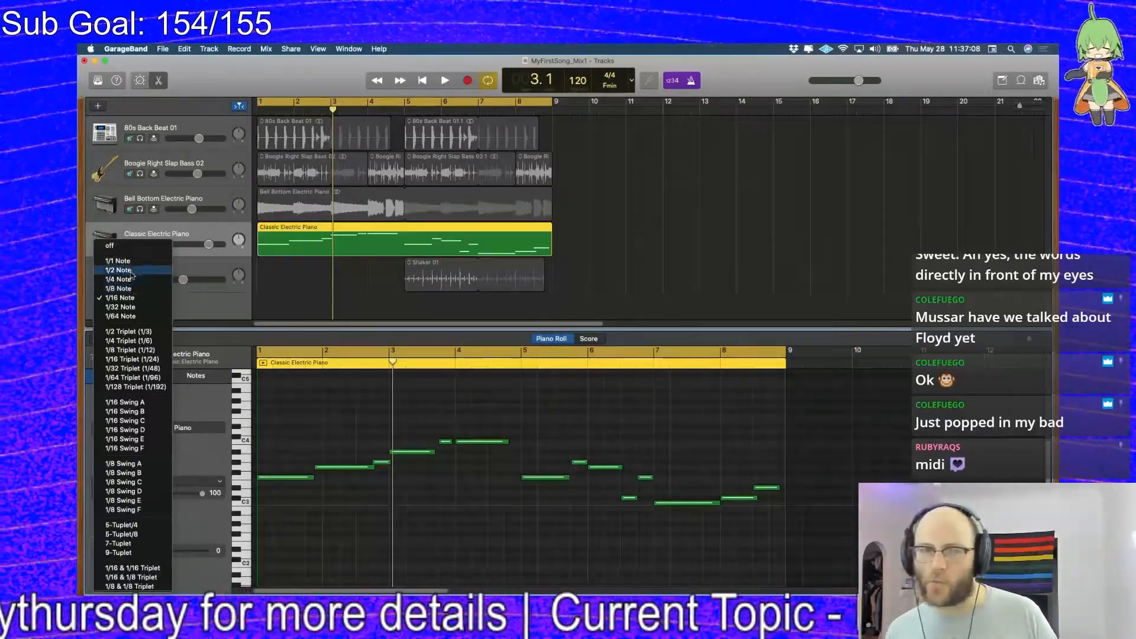
left_click(198, 395)
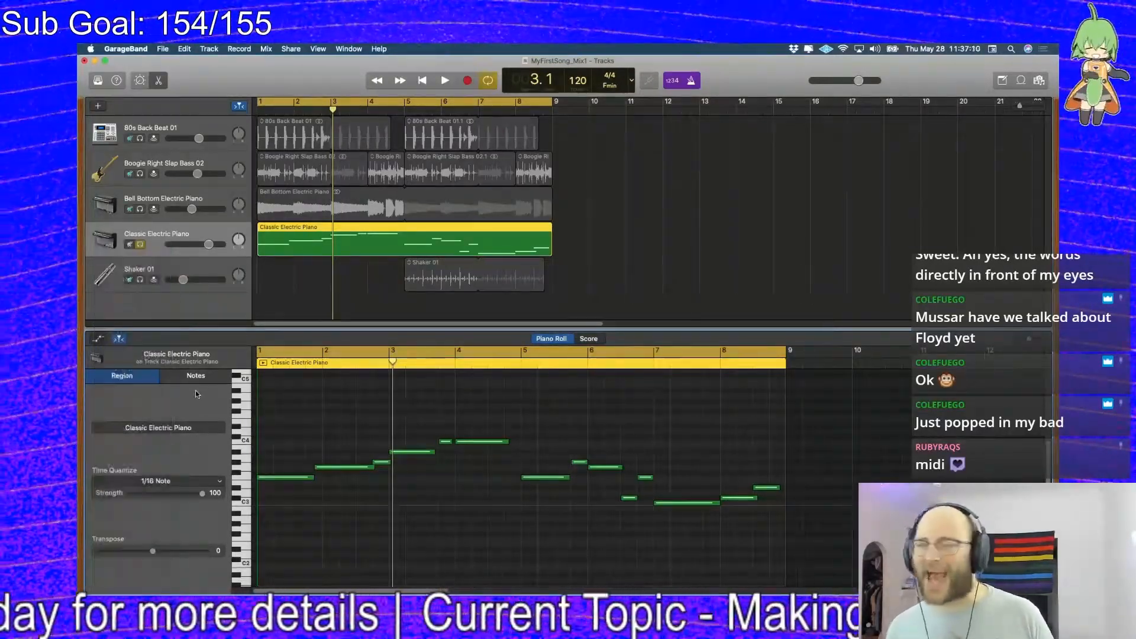
left_click(194, 378)
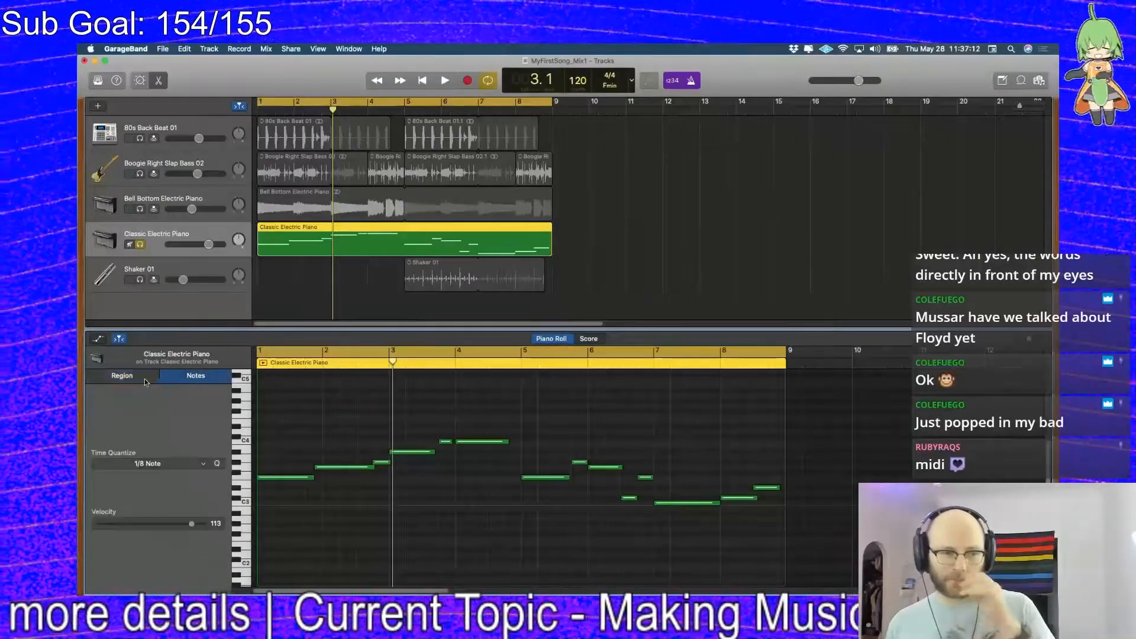
left_click(124, 376)
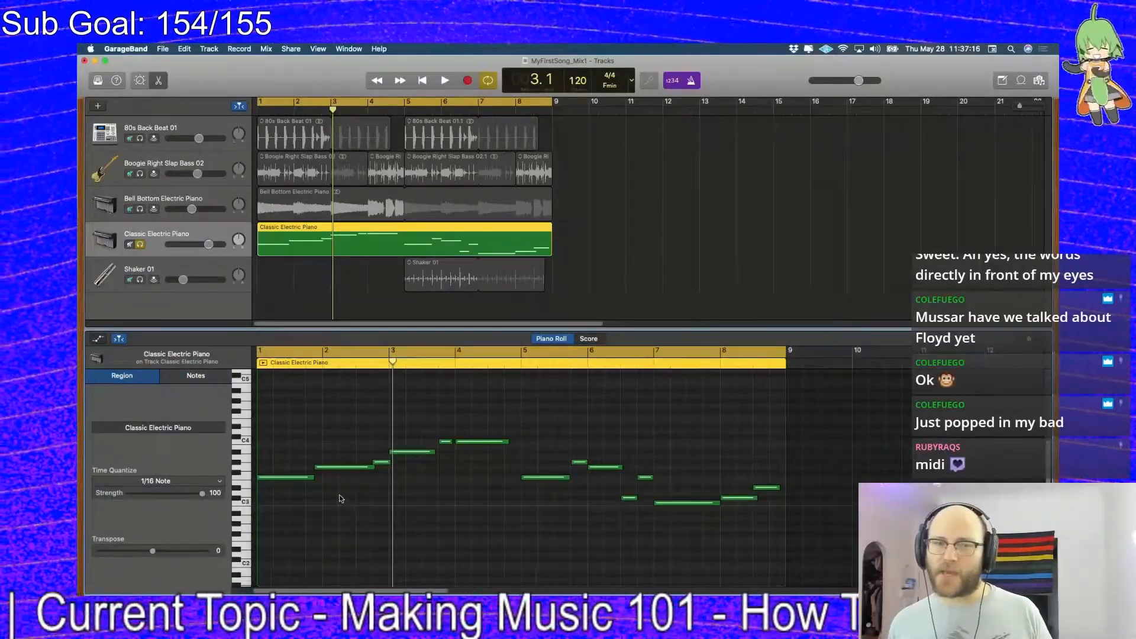
Copy the Classic Electric Piano region to bar 9 on the same track, directly after the original, and deselect it
left_click_drag(350, 234, 616, 227)
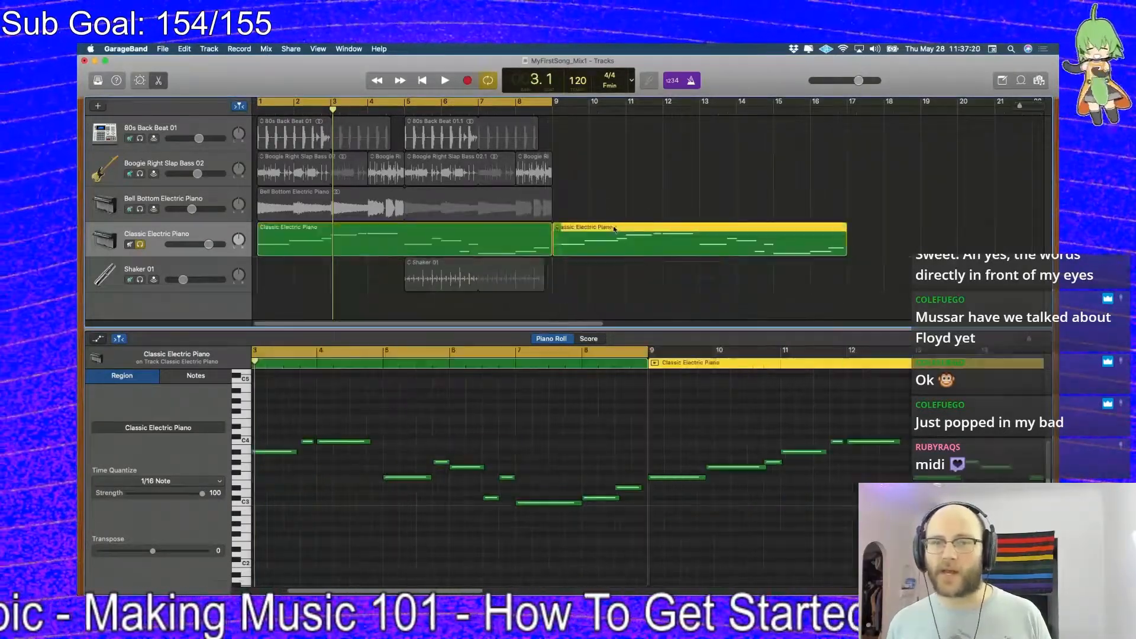
left_click(421, 406)
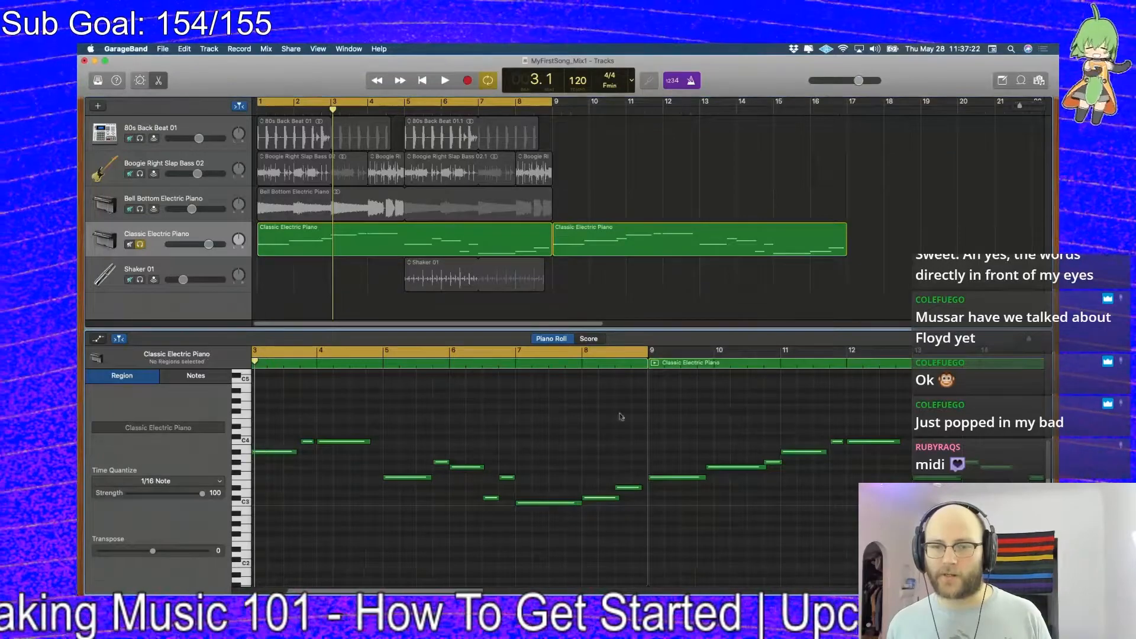
Move the cycle range to bars 9 to 17 over the copied region and play from there
left_click_drag(335, 109, 737, 111)
left_click_drag(532, 102, 820, 101)
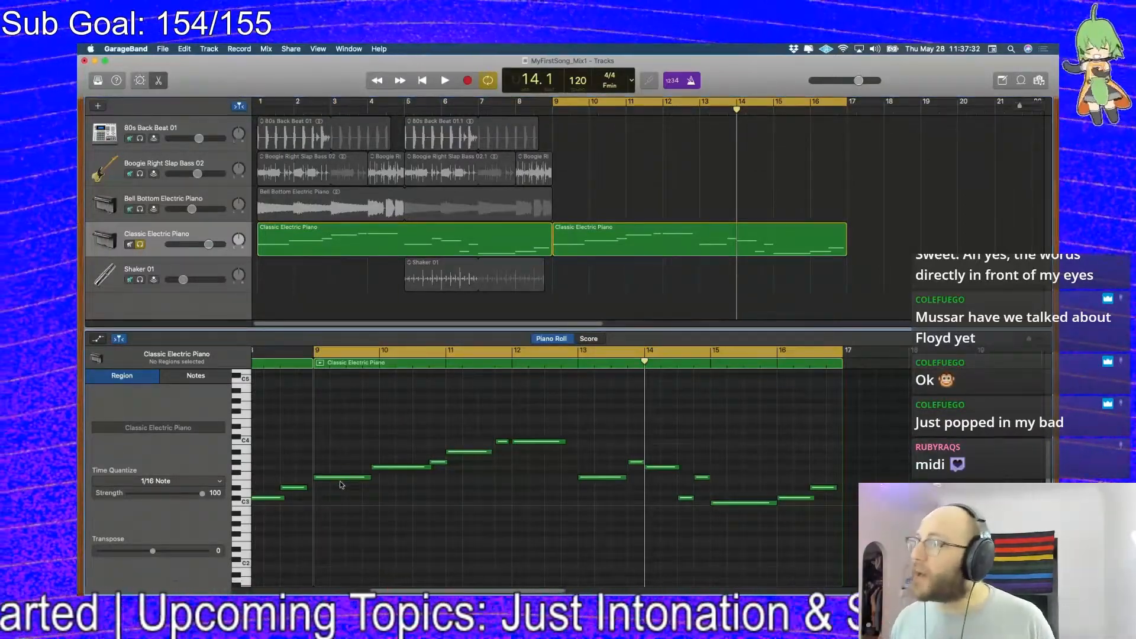
key("space")
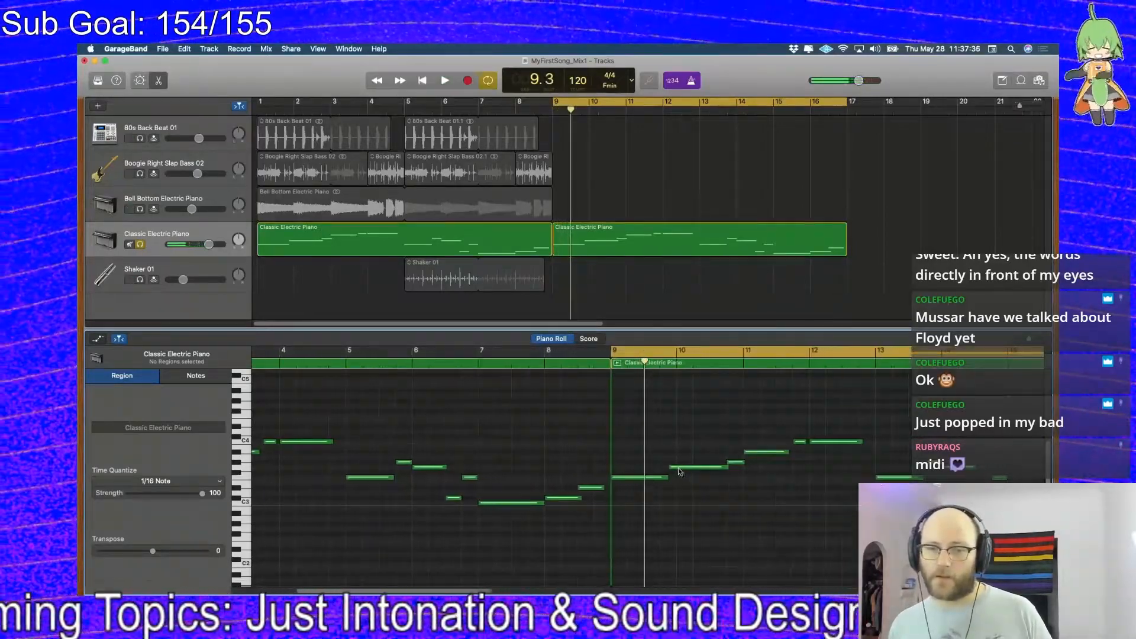
Select the G#3 note at the end of bar 10 and play the copied region through bar 10
left_click(679, 467)
left_click(732, 463)
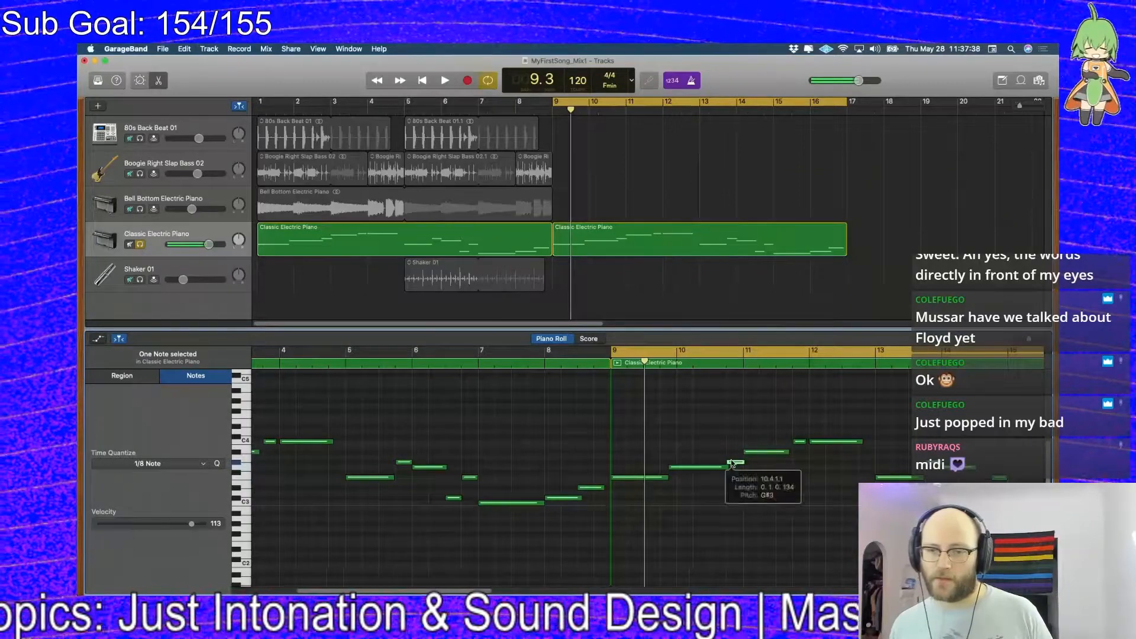
key("space")
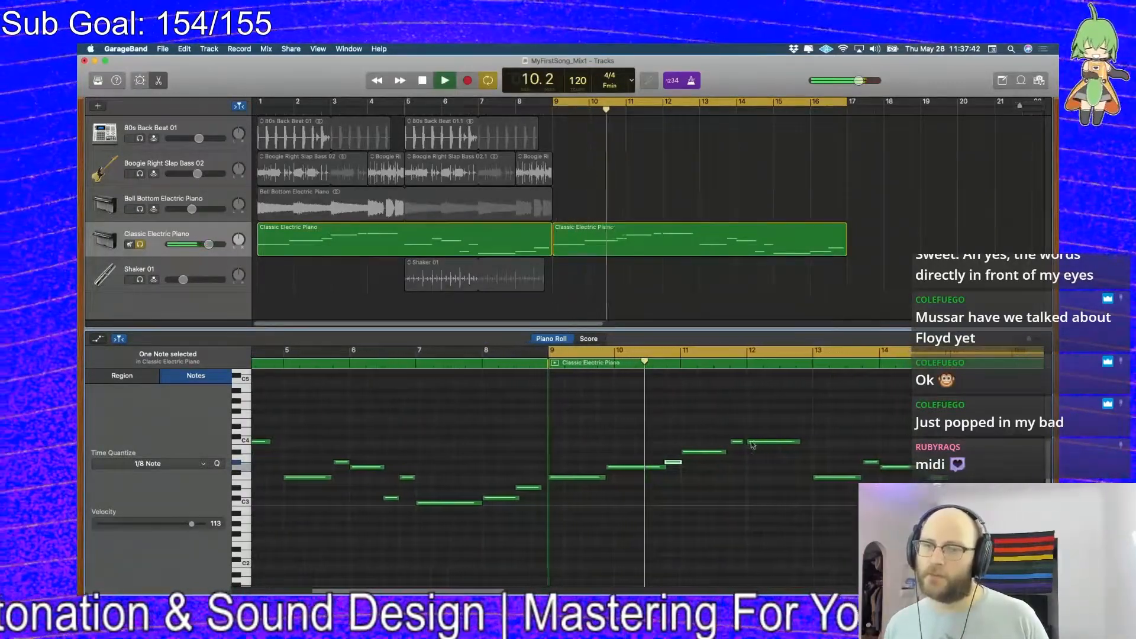
key("space")
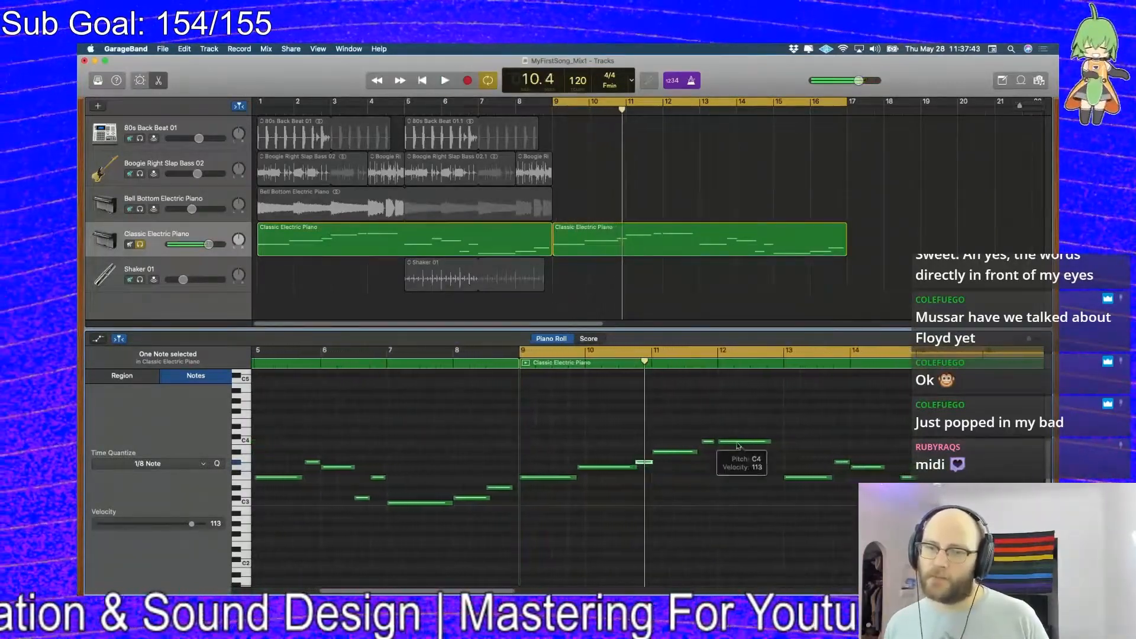
Raise the long note at the start of bar 11 in the copied region to C4
left_click(670, 453)
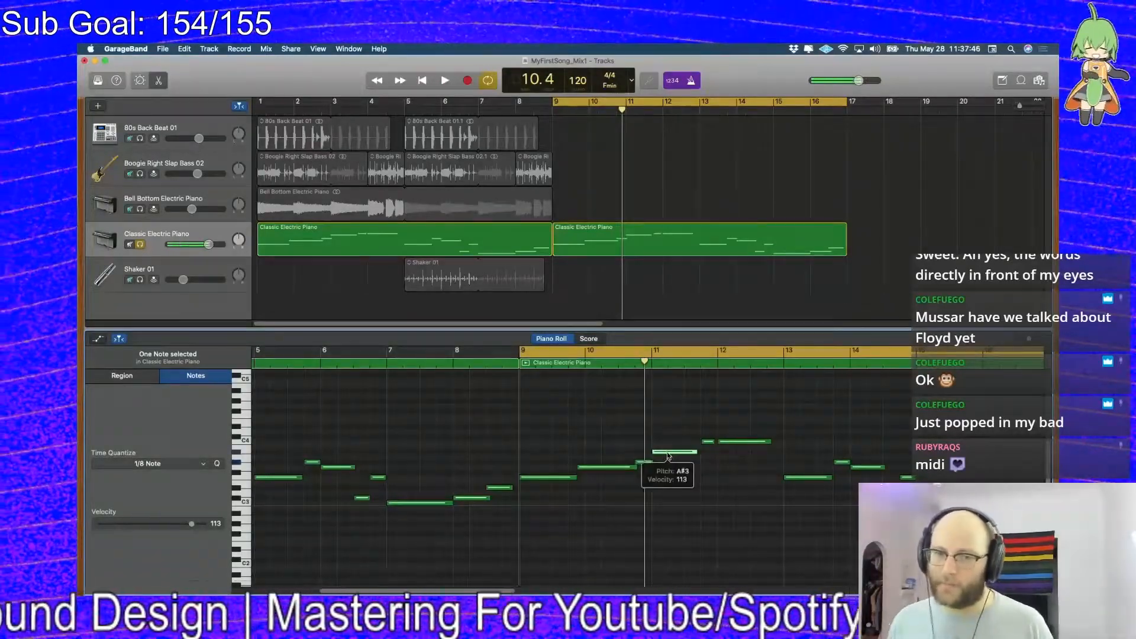
mouse_move(670, 454)
left_mouse_down()
mouse_move(670, 442)
mouse_move(682, 457)
left_mouse_up()
left_click(705, 443)
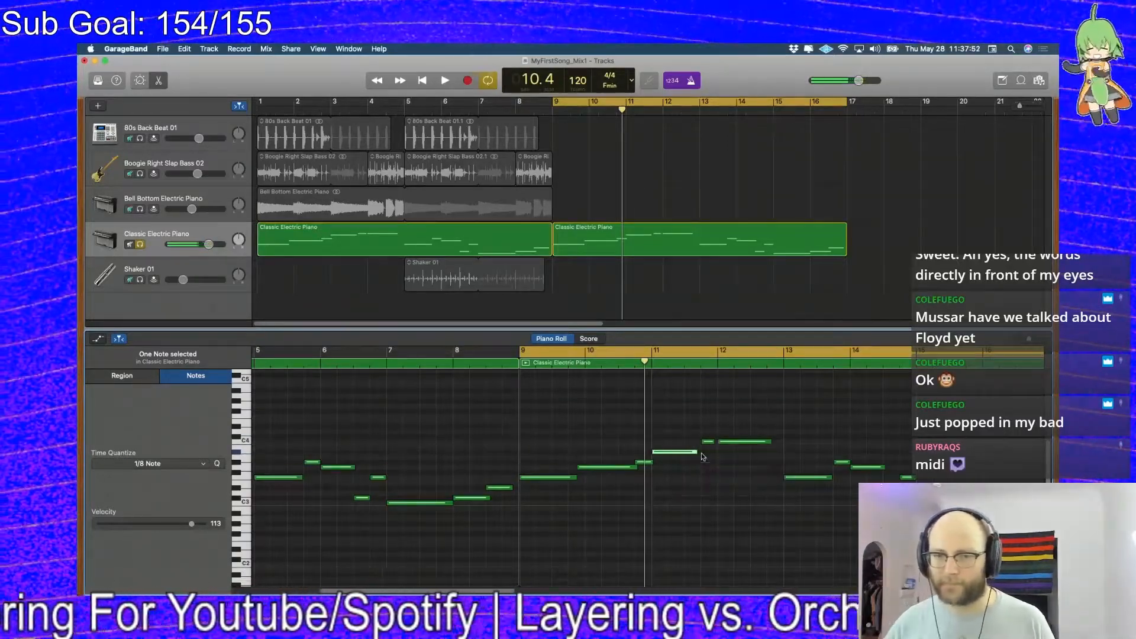
key("Up")
key("Down")
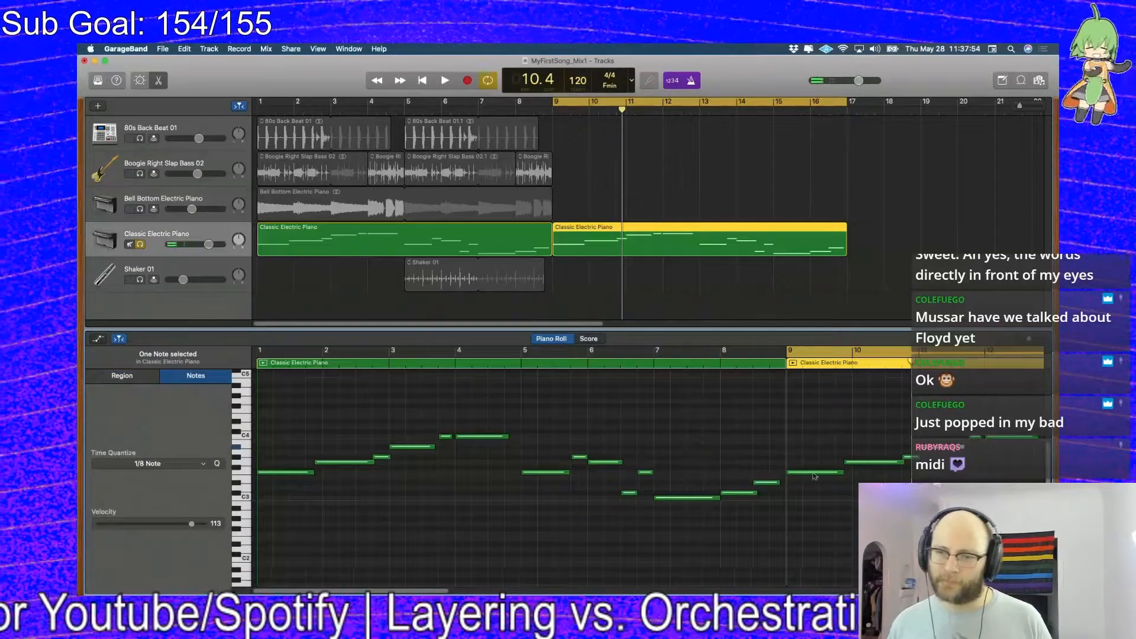
left_click(926, 451)
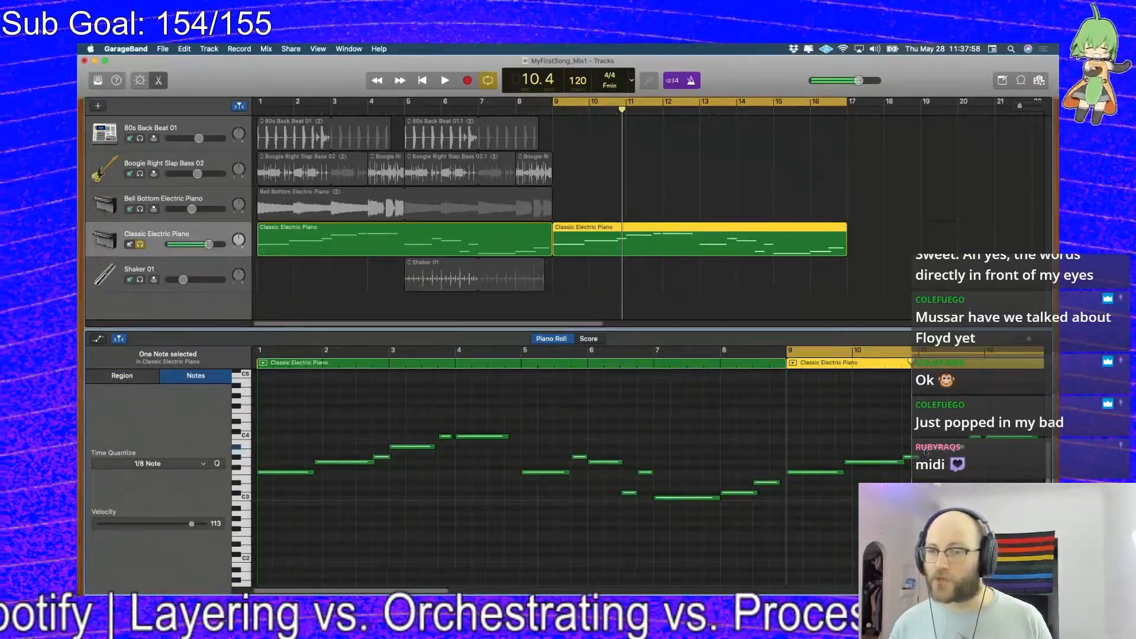
key("alt+Up")
key("alt+Down")
key("alt+Up")
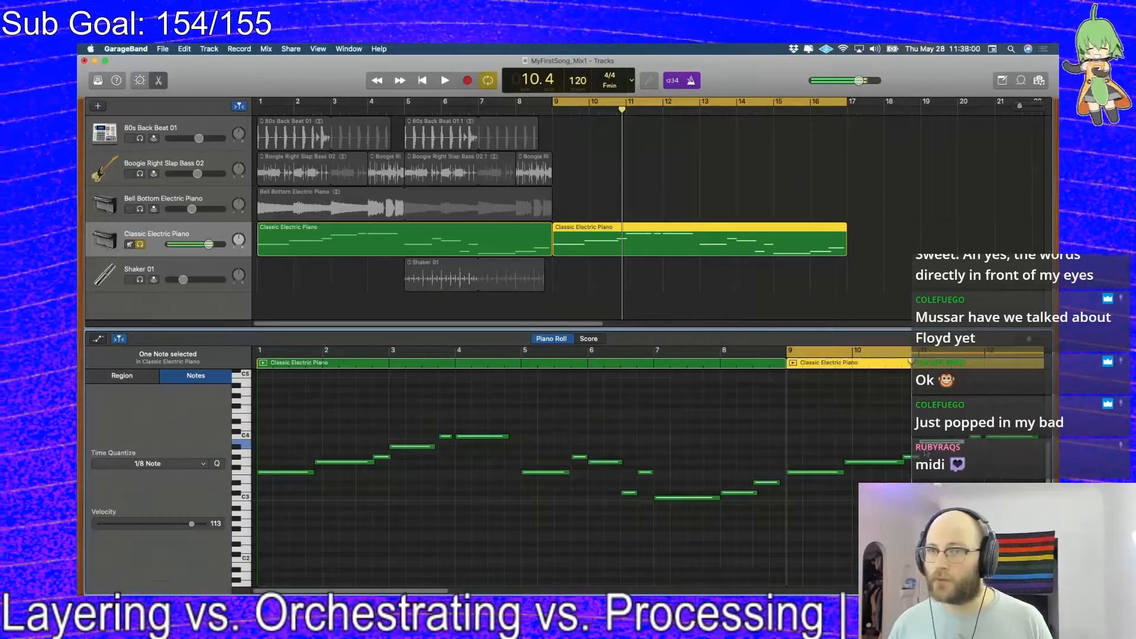
key("alt+Up")
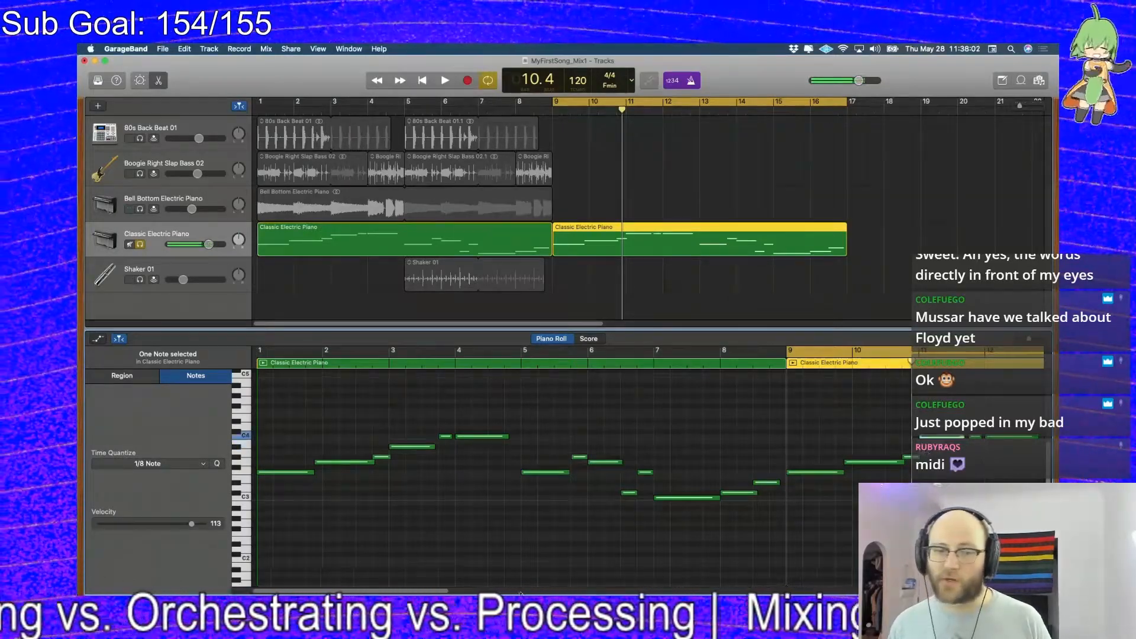
scroll(527, 518, "right", 10)
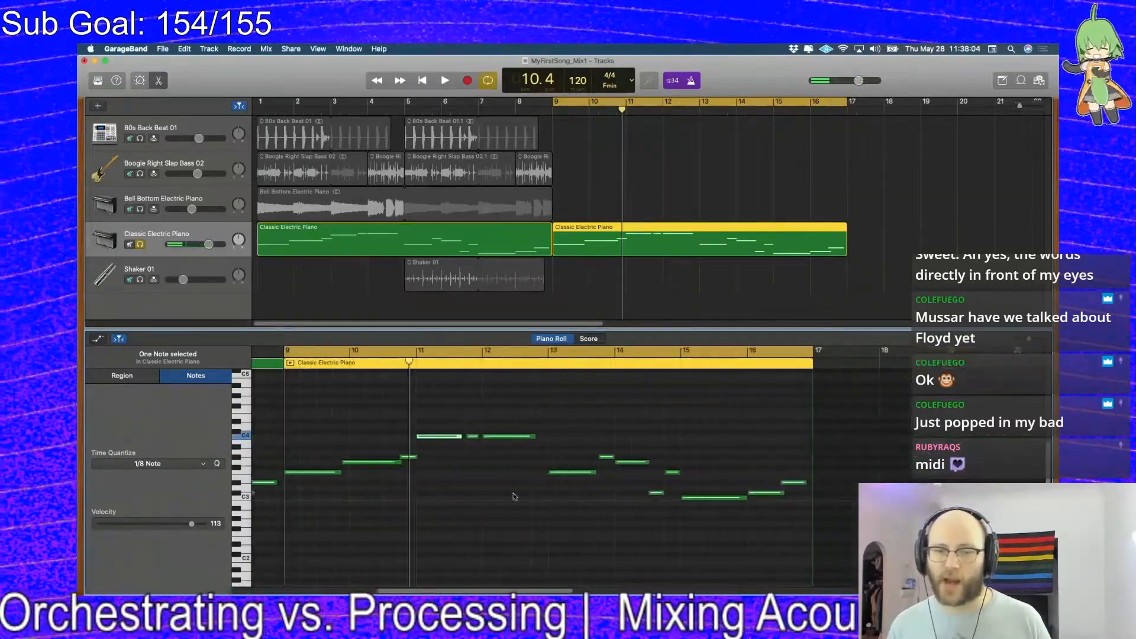
Lower the short note before bar 12 and the long bar 12 note by two semitones to A#3 and play the passage
left_click_drag(471, 441, 602, 380)
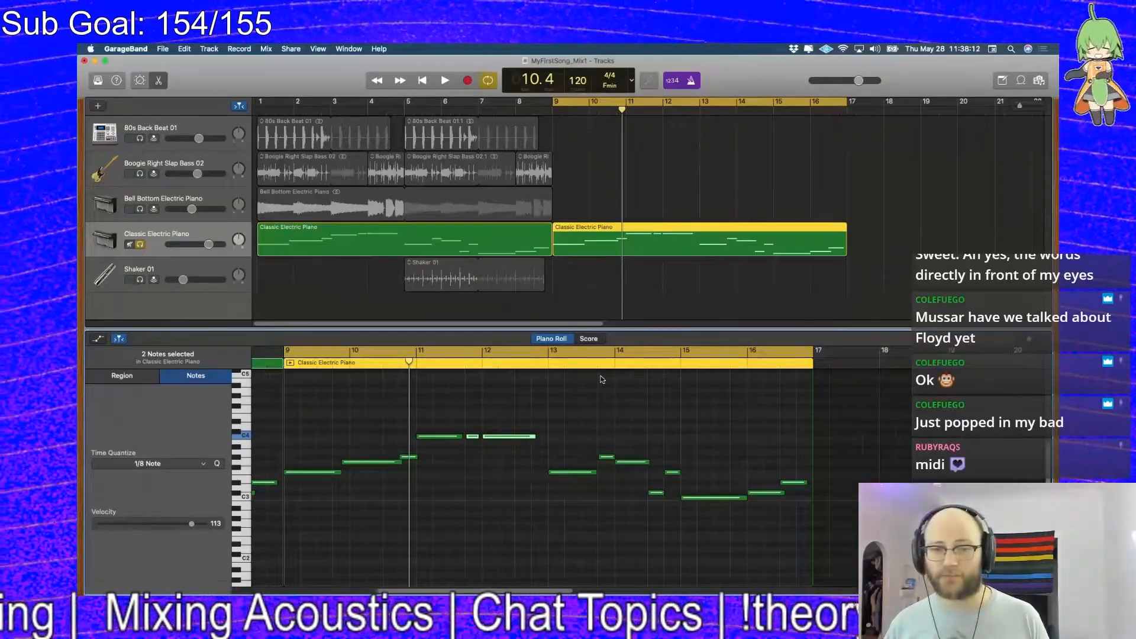
key("Down")
key("Down")
key("space")
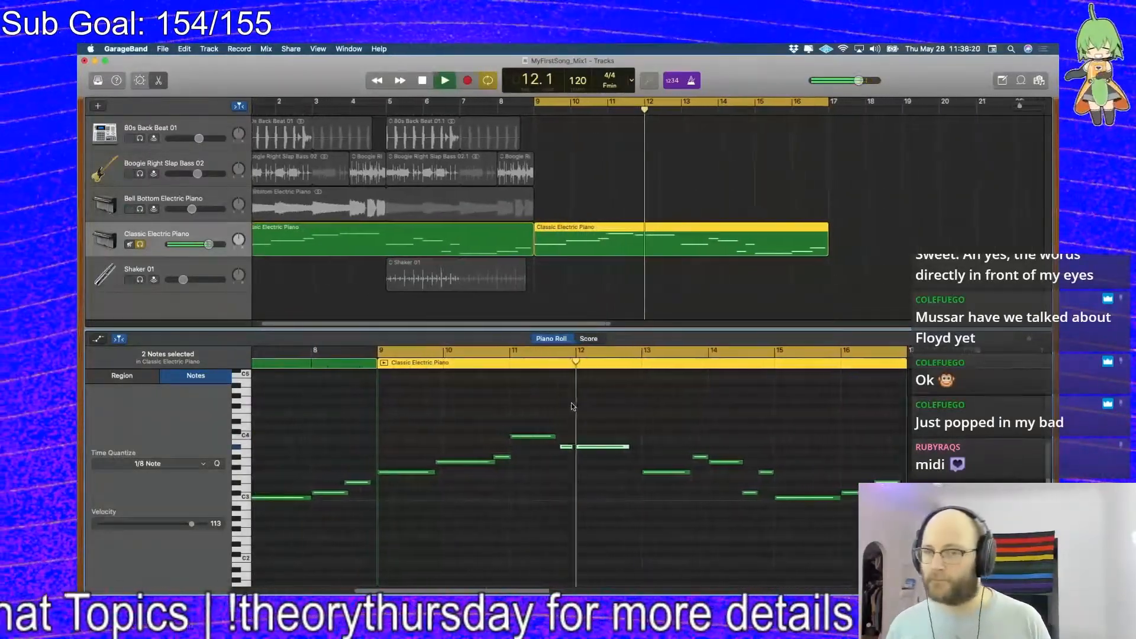
key("space")
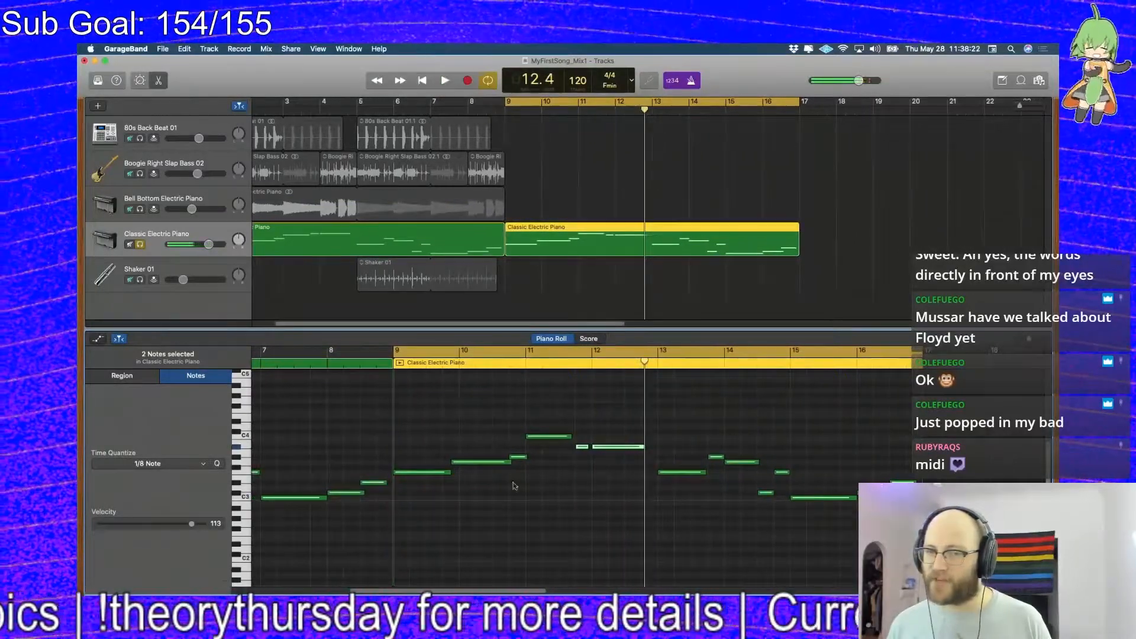
Raise the melody notes in bars 13 and 14, starting on D#4, and the first bar 16 note to F3, and play the result
left_click(406, 241)
left_click(557, 230)
left_click(682, 491)
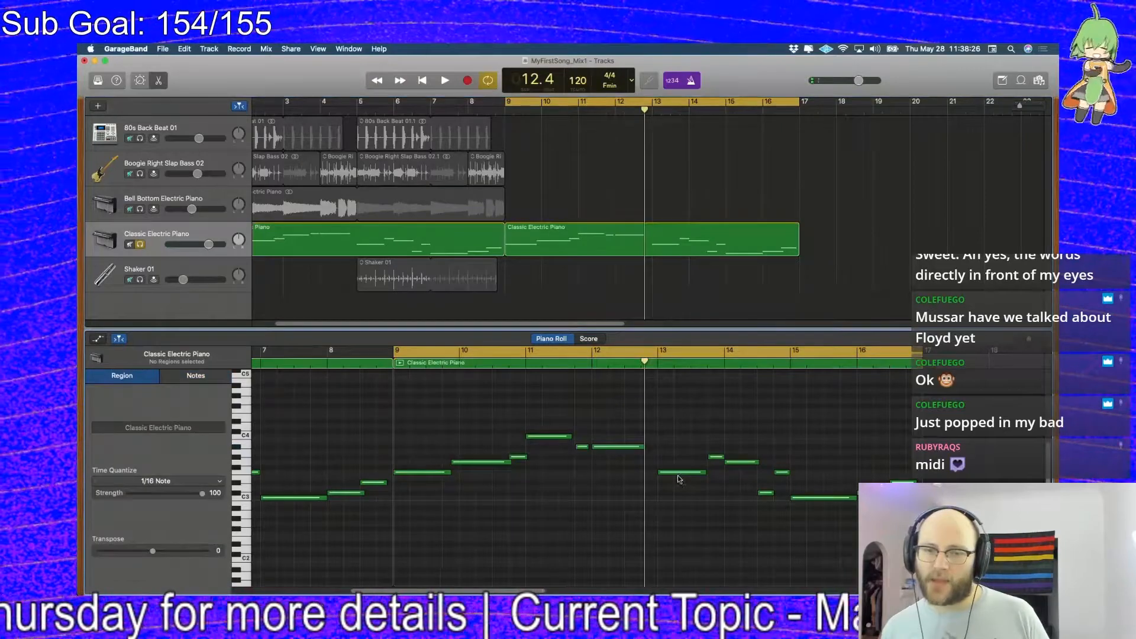
left_click_drag(678, 477, 679, 423)
left_click_drag(716, 459, 741, 449)
left_click_drag(766, 492, 782, 436)
left_click_drag(808, 502, 874, 475)
left_click(901, 483)
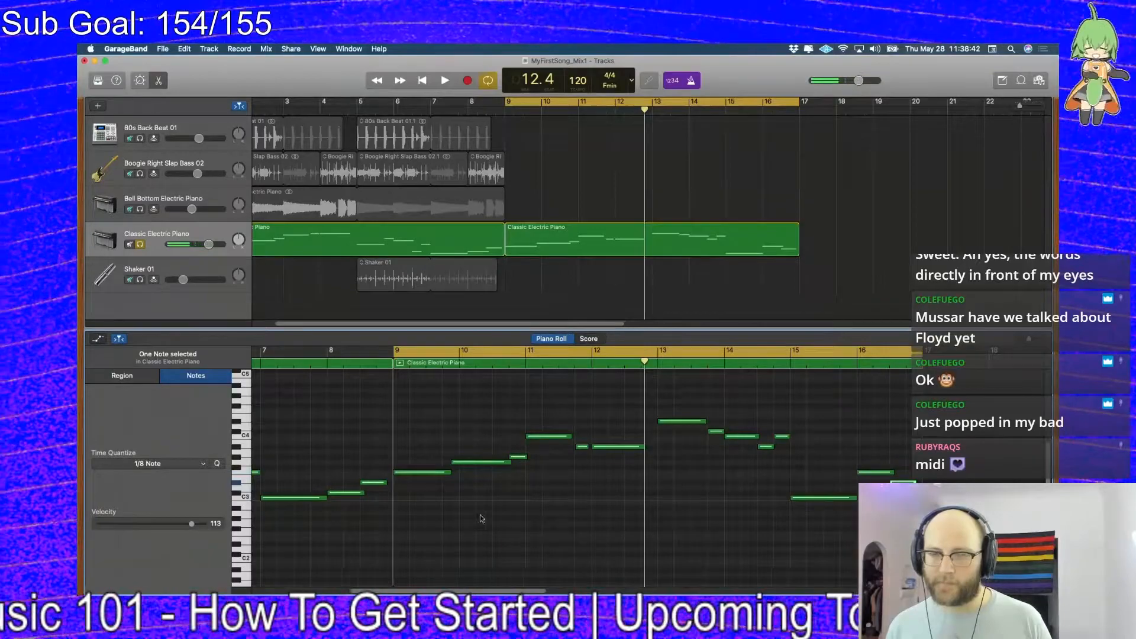
key("space")
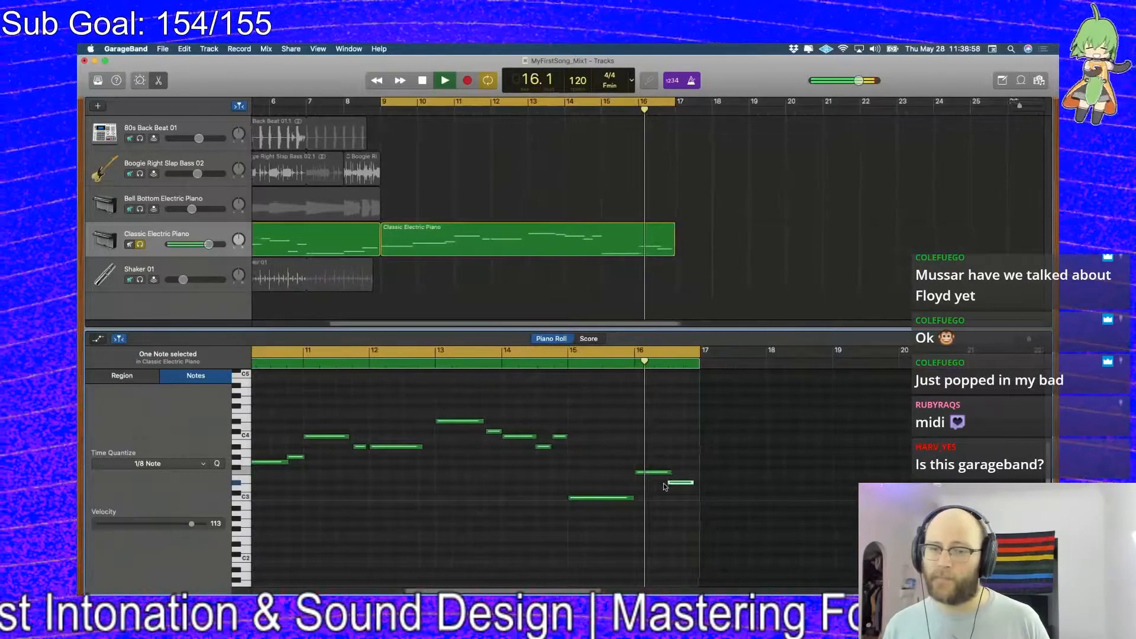
key("space")
Raise the long bar 15 note to G#3 and the first bar 16 note to G3
left_click(555, 497)
key("alt+Up")
key("alt+Up")
key("alt+Up")
key("alt+Up")
key("alt+Up")
key("alt+Up")
key("alt+Up")
key("alt+Up")
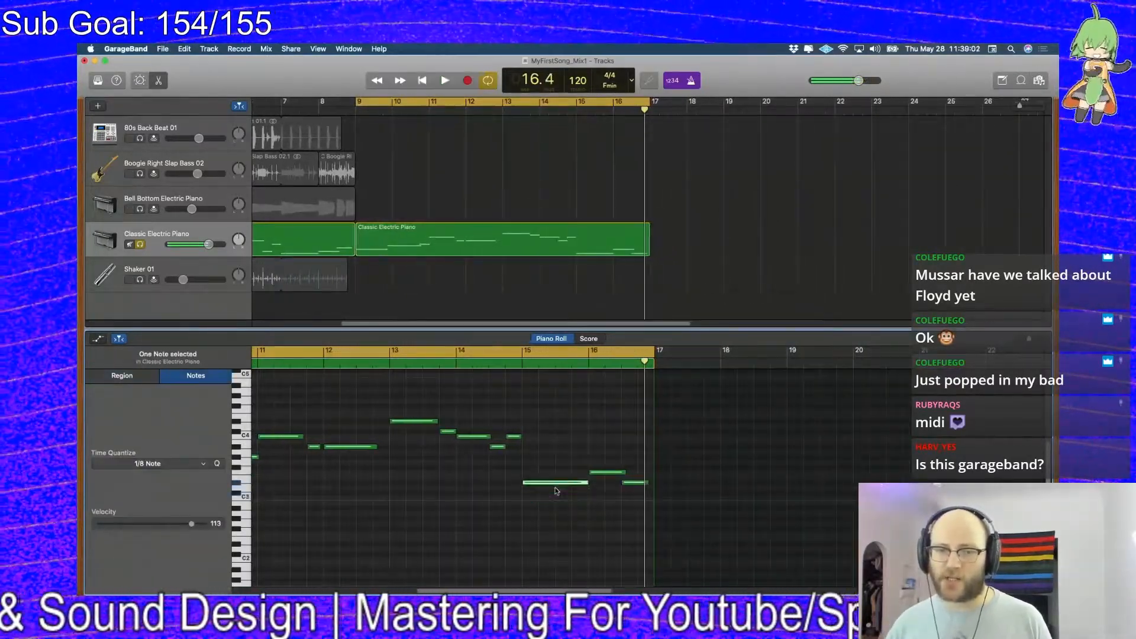
left_click(601, 480)
left_click(601, 473)
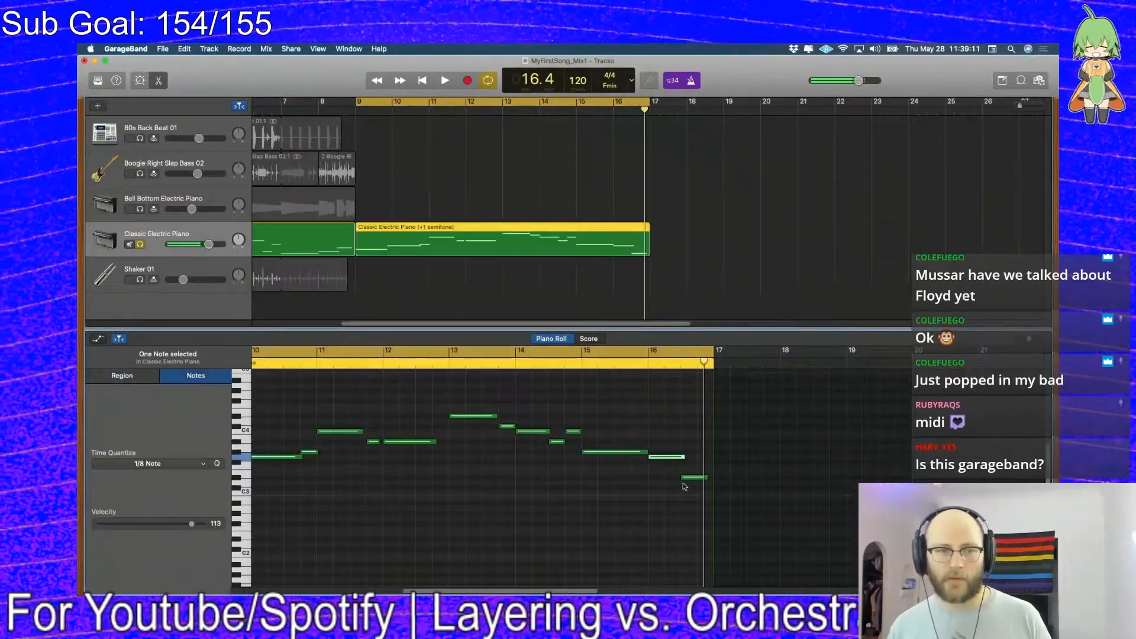
left_click(646, 466)
left_click(643, 451)
left_click(670, 443)
left_click(670, 459)
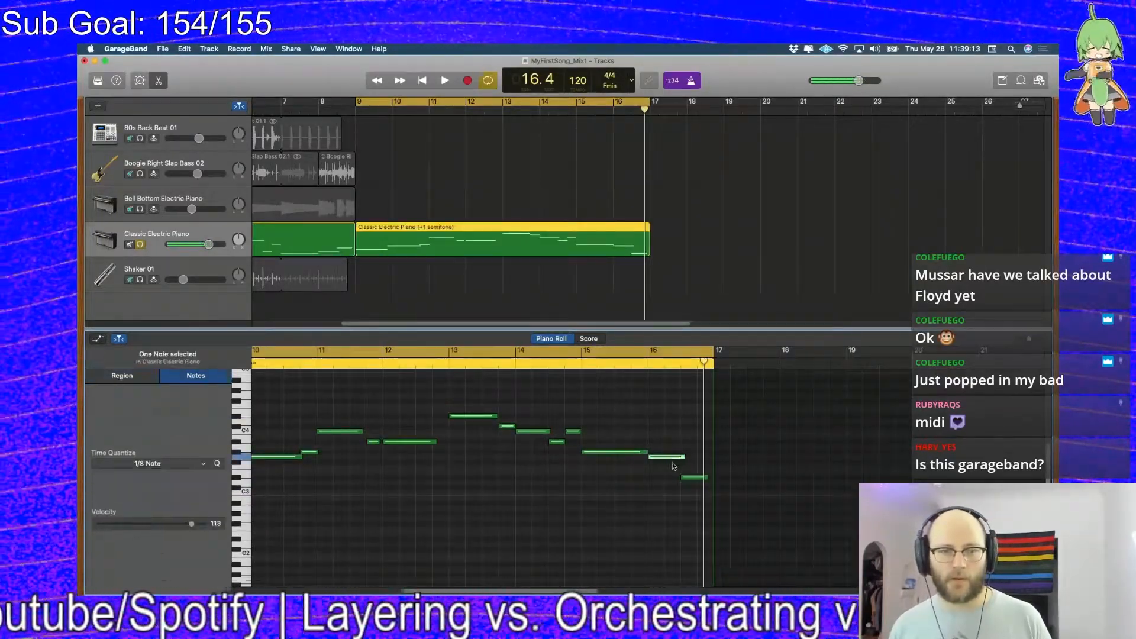
Delete the last short note in bar 16, extend the G3 note to the region's end, and play it
left_click(691, 478)
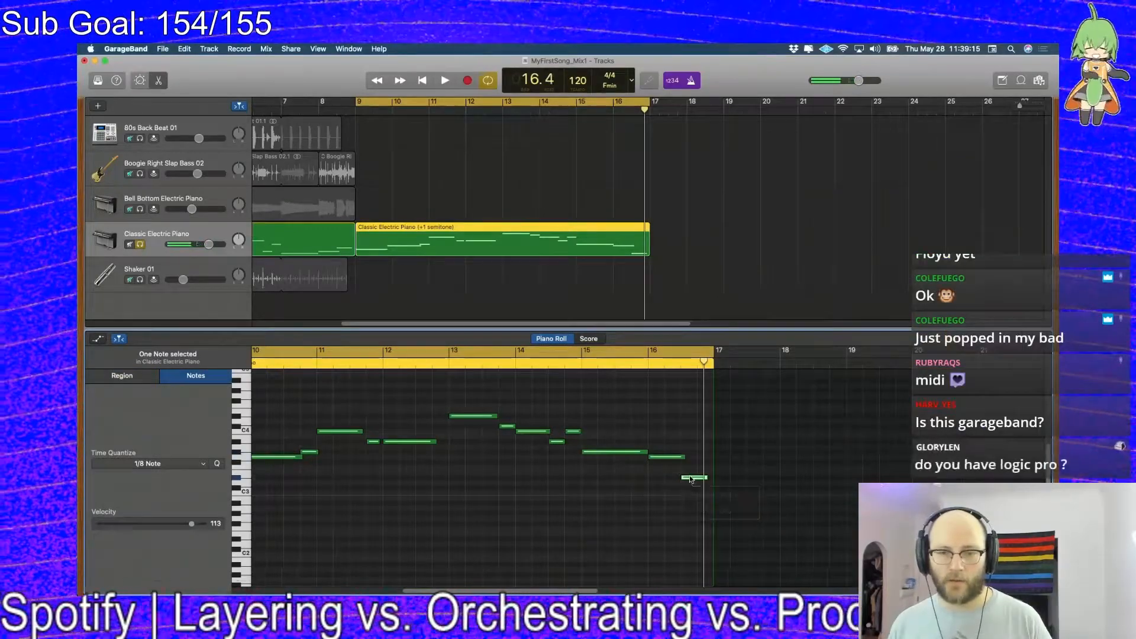
key("Delete")
left_click(686, 464)
left_click_drag(686, 458, 712, 470)
key("space")
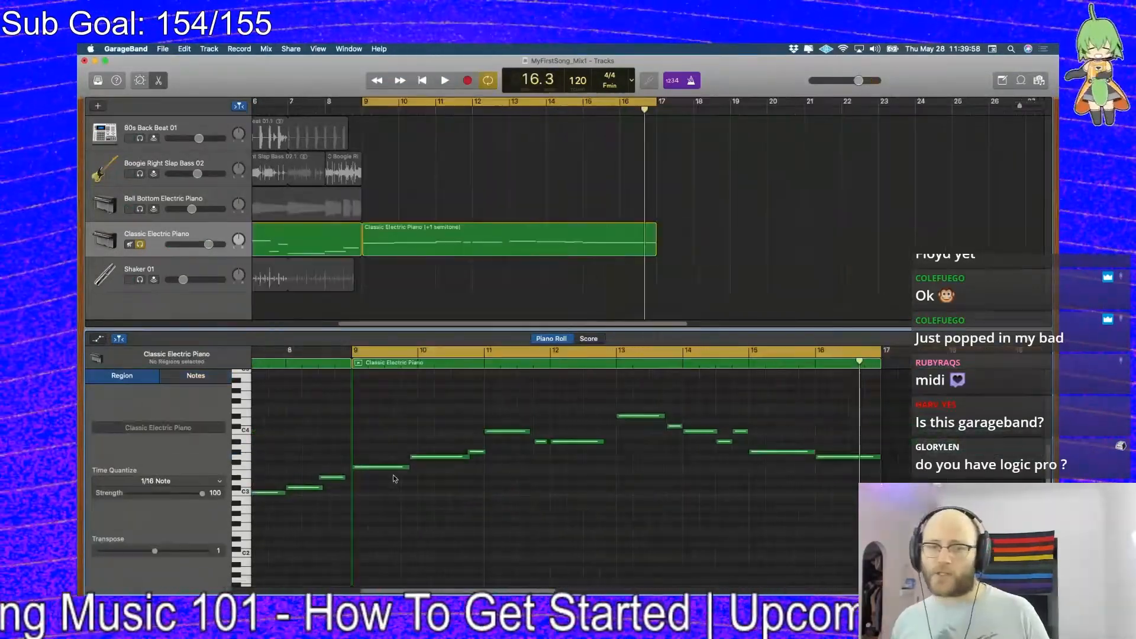
Duplicate the bar 9 note up to C4 and the bar 10 note up to D#4 as harmony, and play them
left_click(392, 469)
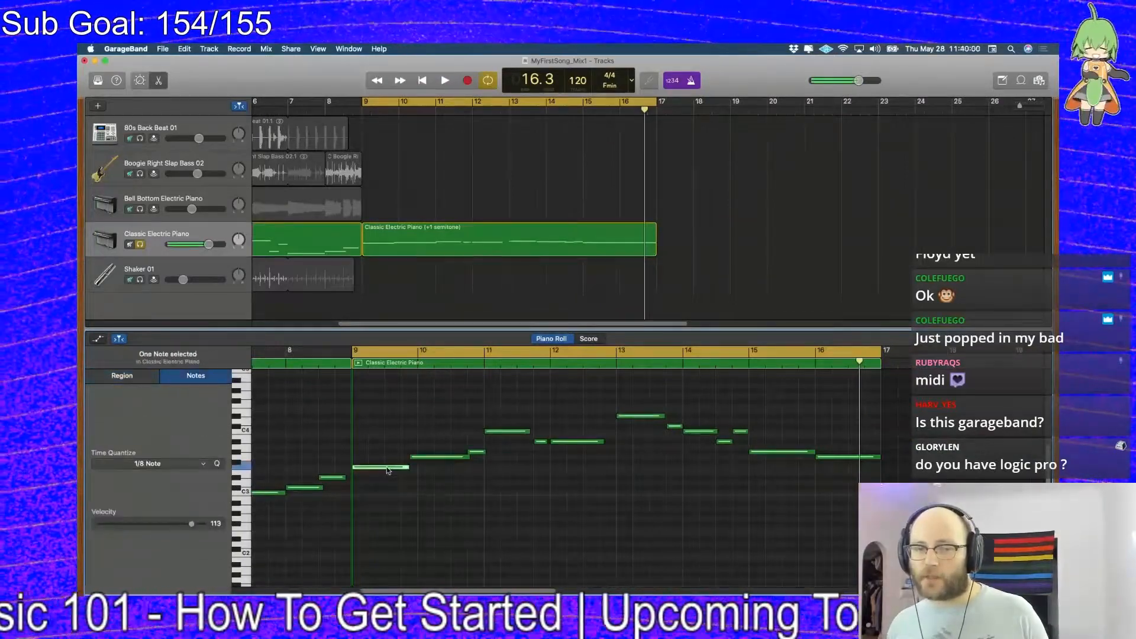
left_click_drag(389, 467, 390, 441)
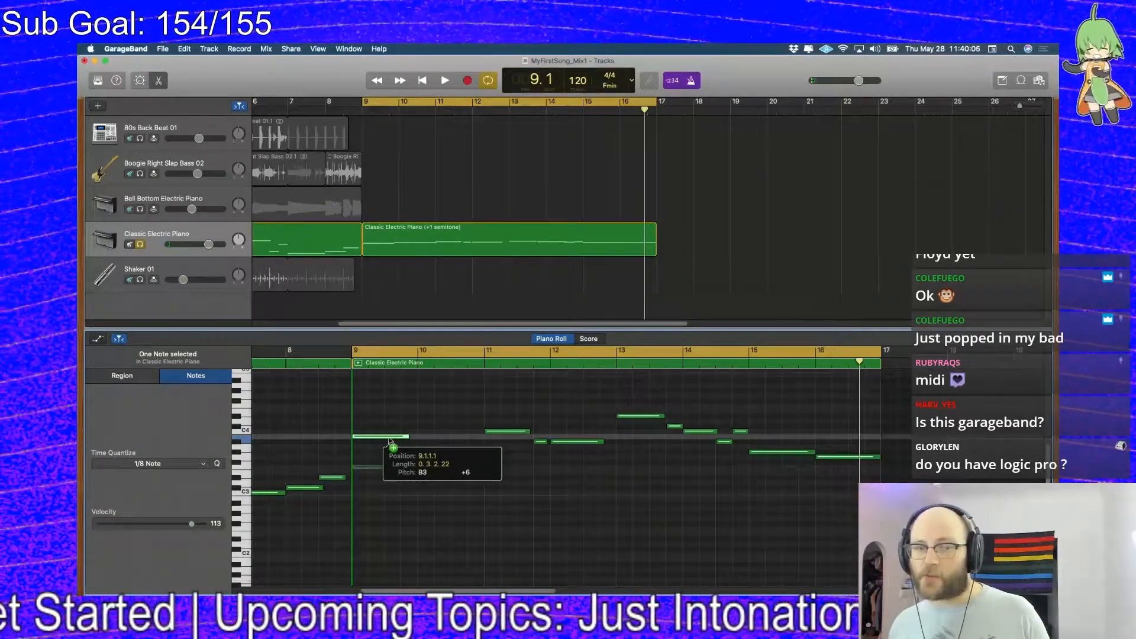
left_click_drag(389, 441, 423, 458)
key("space")
key("space")
left_click_drag(758, 434, 820, 421)
key("space")
left_click(836, 421)
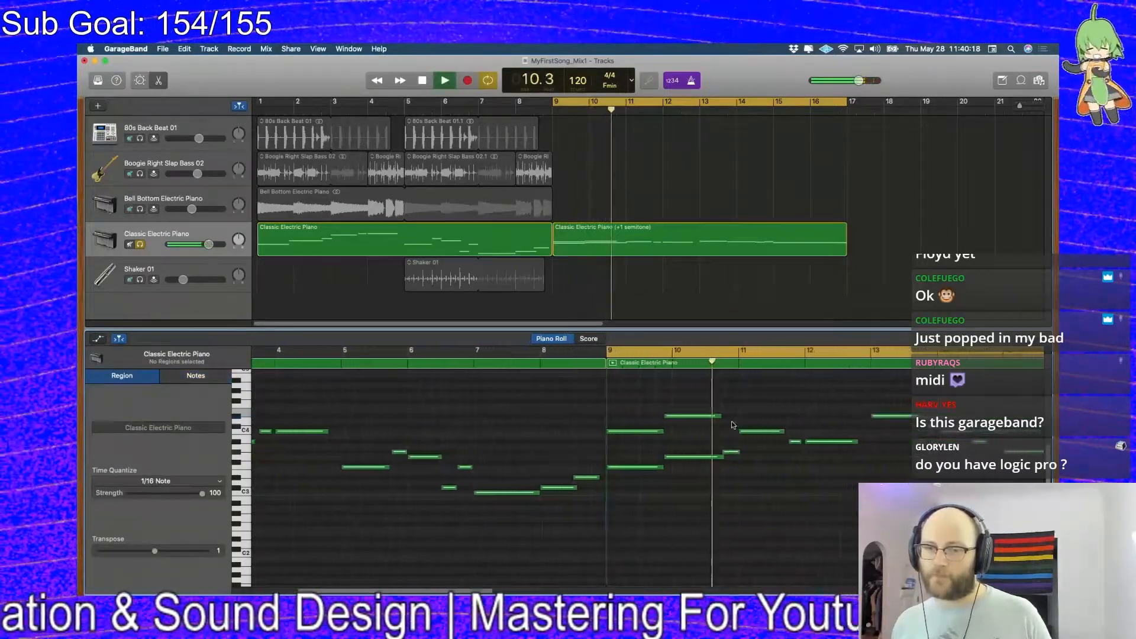
key("space")
Duplicate the notes from late bar 10 to early bar 14 upward as harmony, with A#4 at bar 12 and C5 at bar 13
left_click(713, 417)
left_click_drag(731, 456, 821, 386)
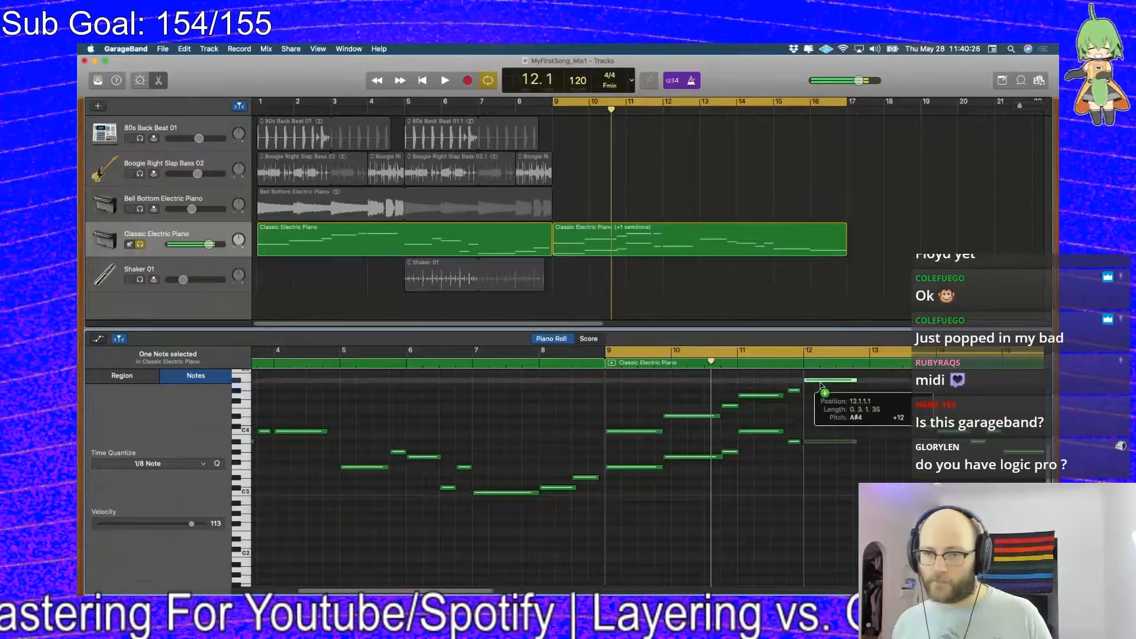
scroll(893, 448, "up", 2)
left_click_drag(887, 446, 885, 401)
left_click_drag(928, 455, 932, 415)
left_click_drag(949, 458, 949, 418)
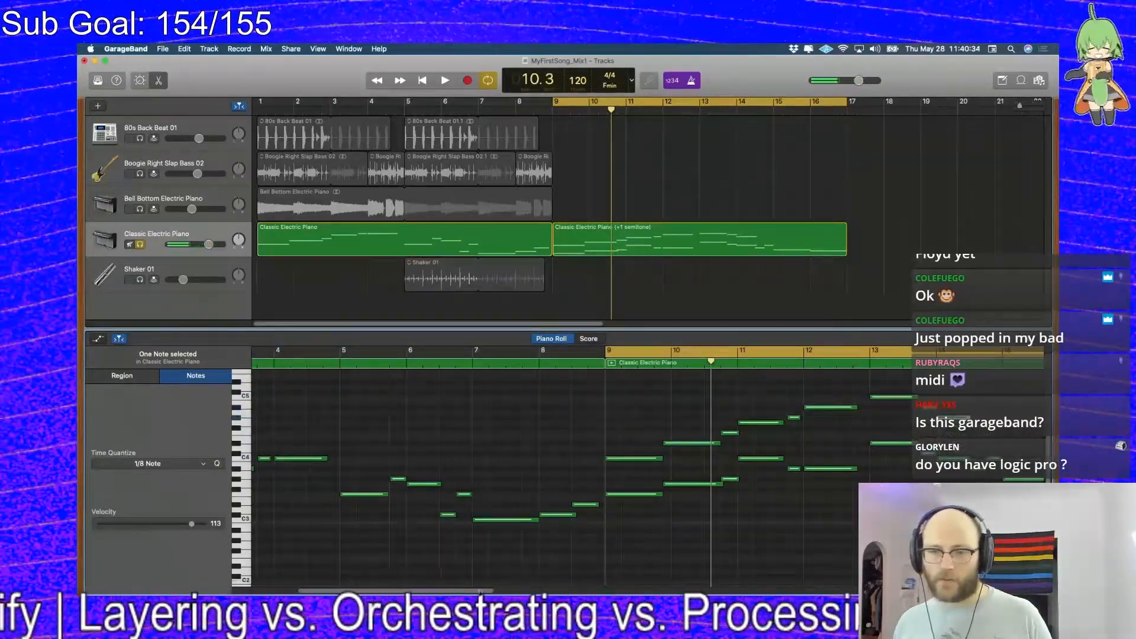
Duplicate the remaining bar 14 to 16 notes upward as harmony, with C#5 at bar 15 and C5 at bar 16, and play the region
scroll(680, 501, "right", 10)
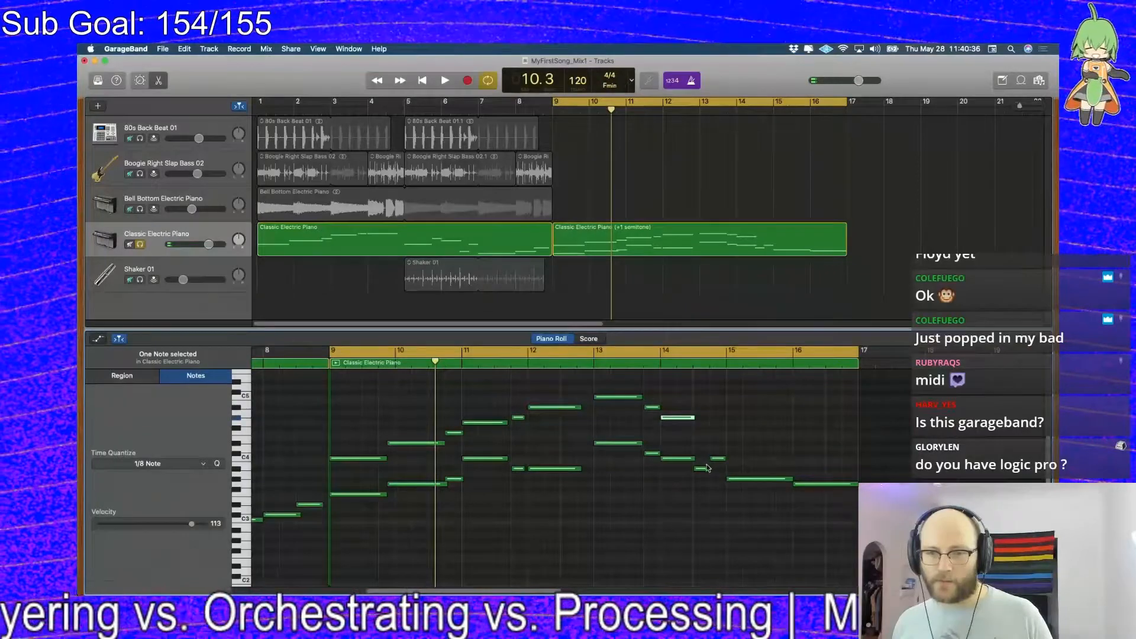
left_click_drag(707, 468, 722, 398)
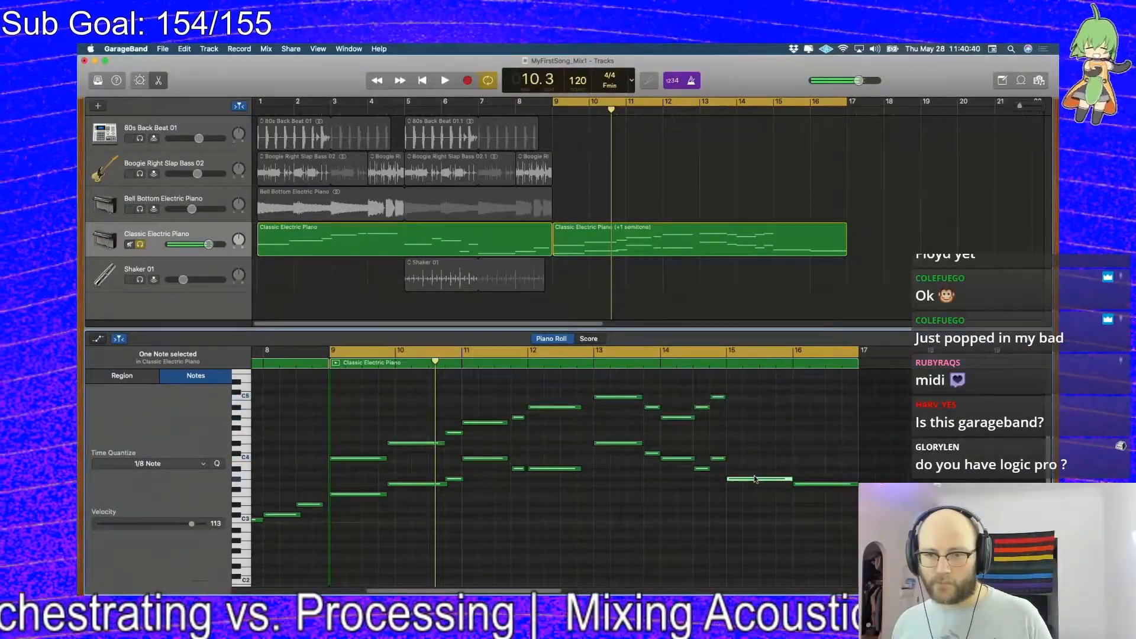
left_click_drag(755, 482, 759, 396)
left_click_drag(823, 486, 821, 397)
key("space")
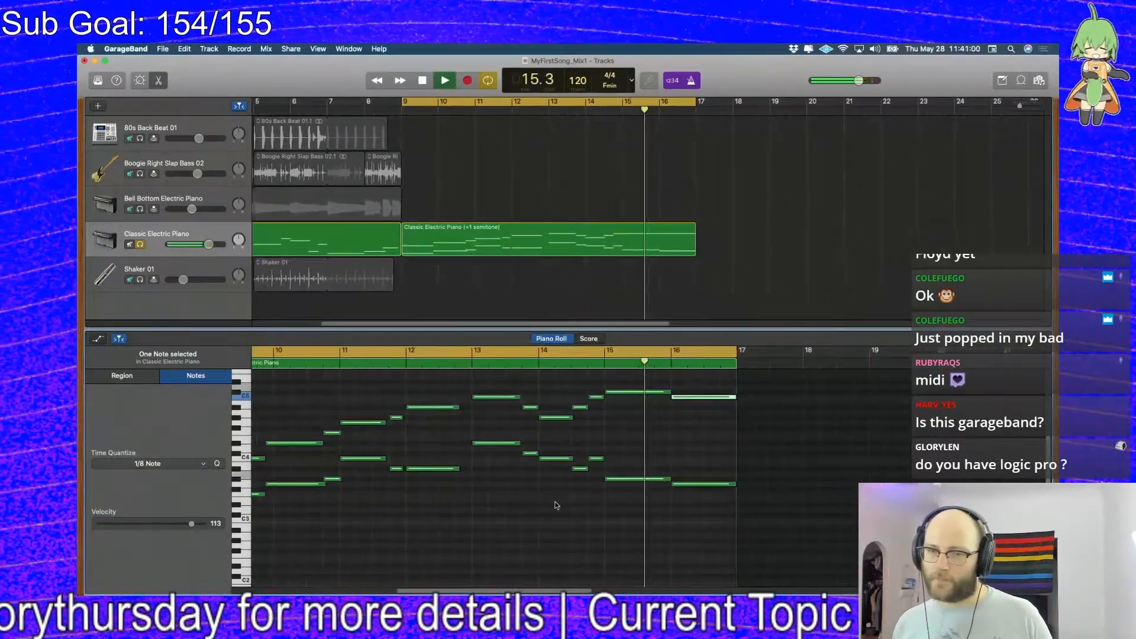
key("space")
scroll(651, 438, "left", 5)
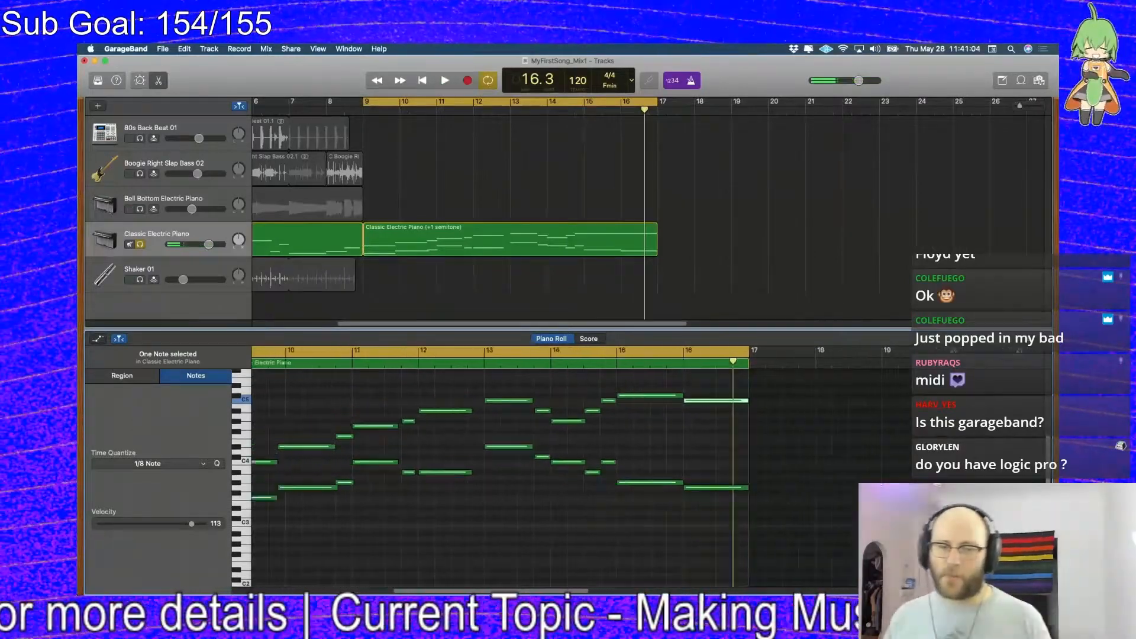
Delete all the upper harmony notes from bars 9 to 16, keeping only the original melody
left_click_drag(782, 427, 673, 405)
key("super+z")
left_click_drag(802, 445, 588, 373)
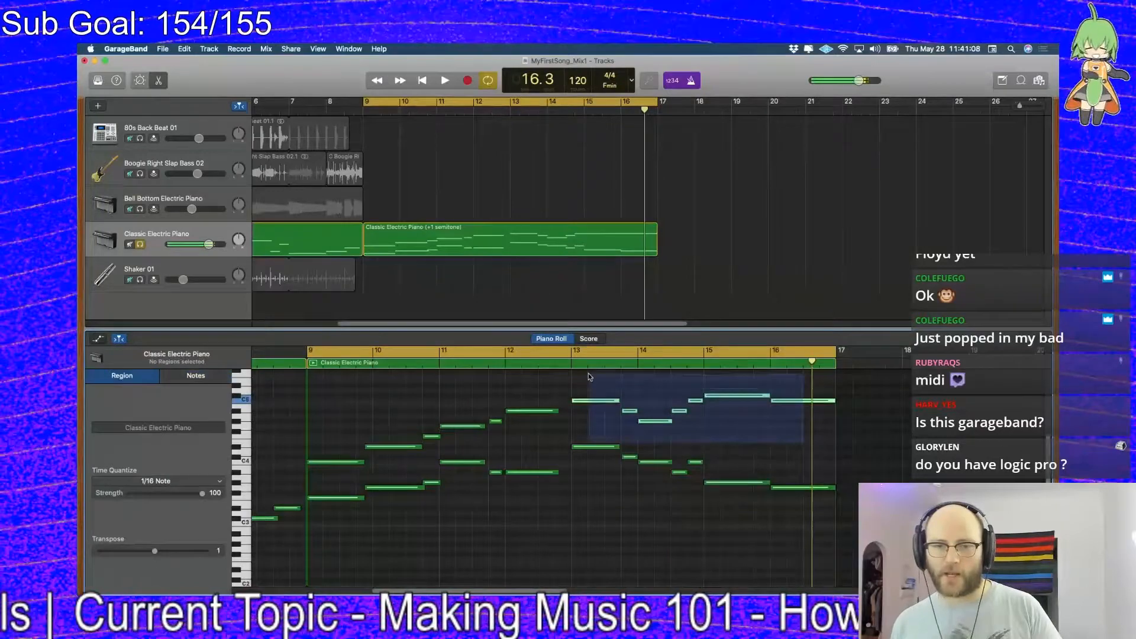
key("Delete")
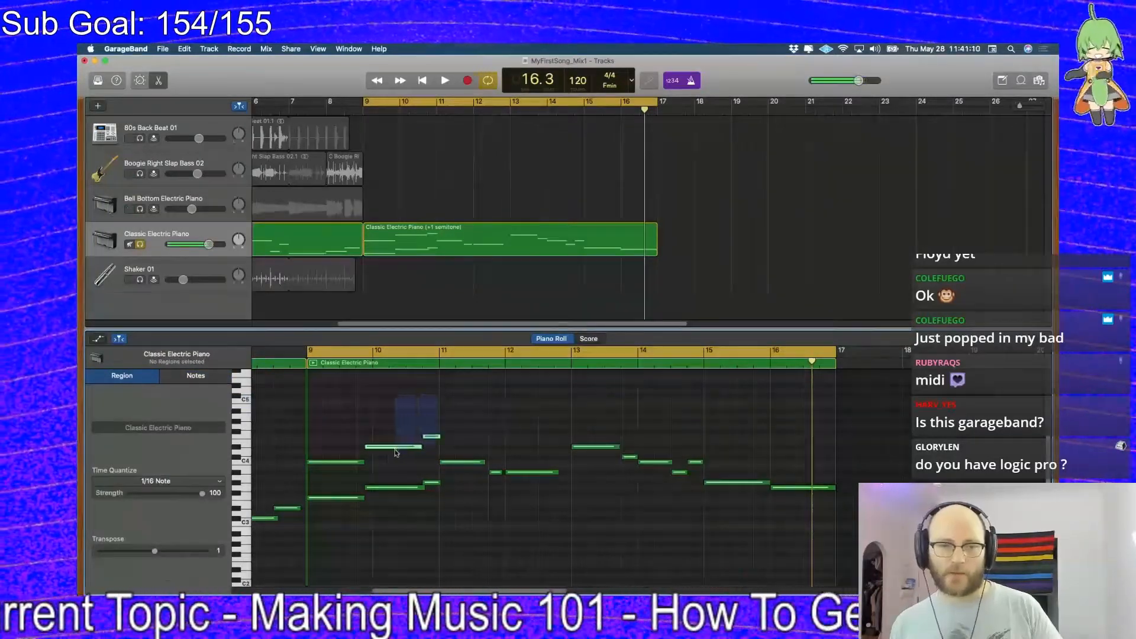
left_click_drag(372, 438, 365, 512)
key("Delete")
key("super+z")
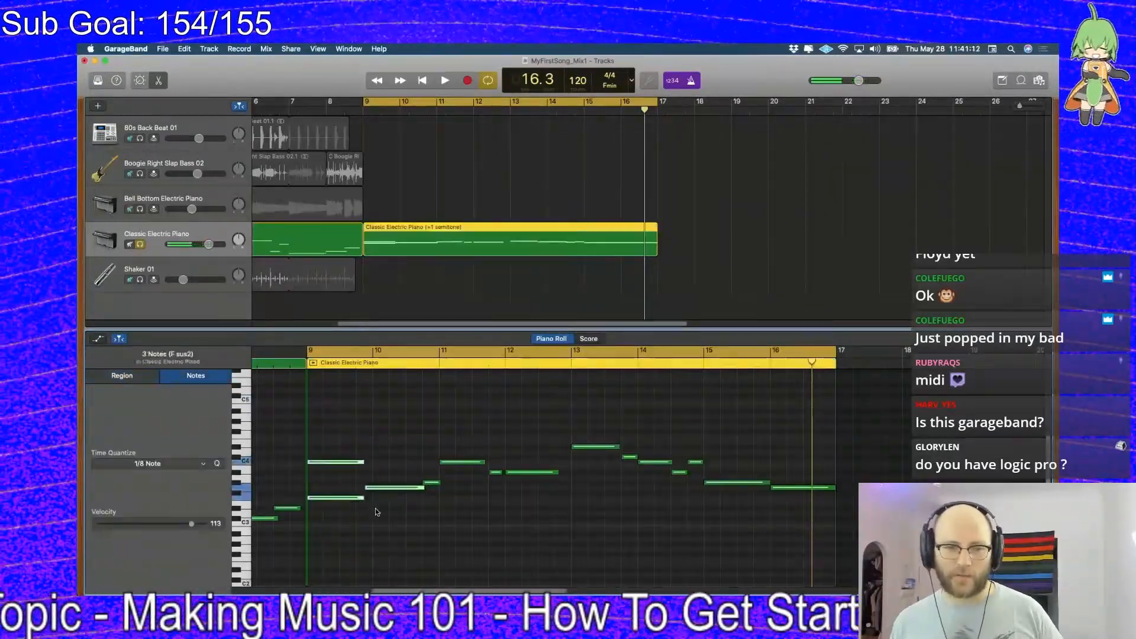
left_click(353, 462)
key("Delete")
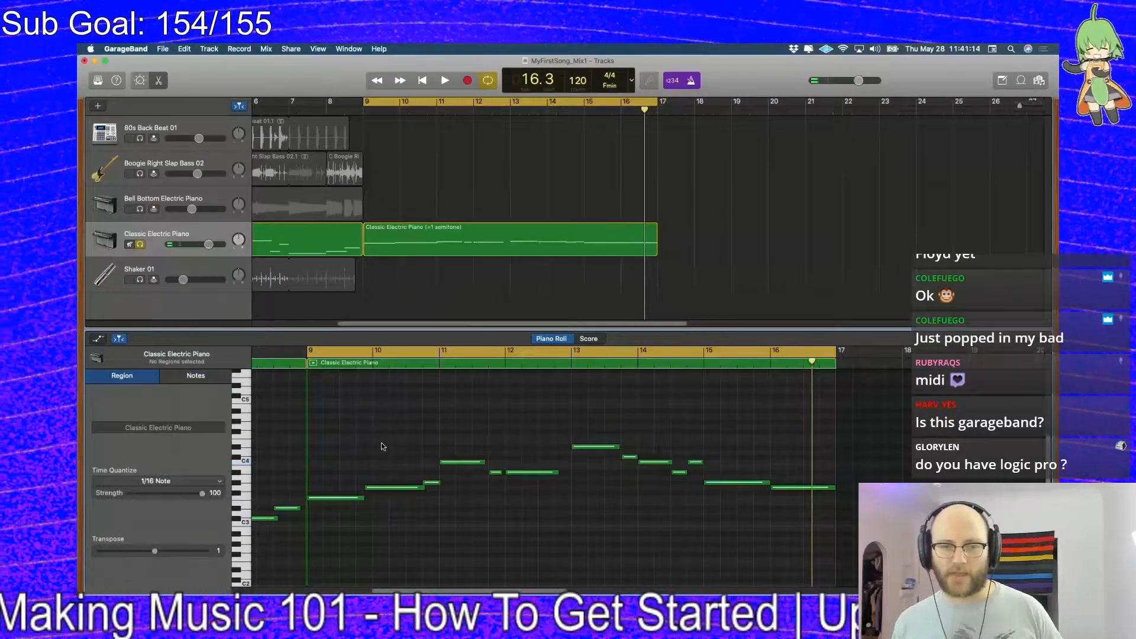
Draw harmony notes above the melody in bars 9 and 10, with an F4 at the start of bar 9, and play them
left_click(315, 437, "super")
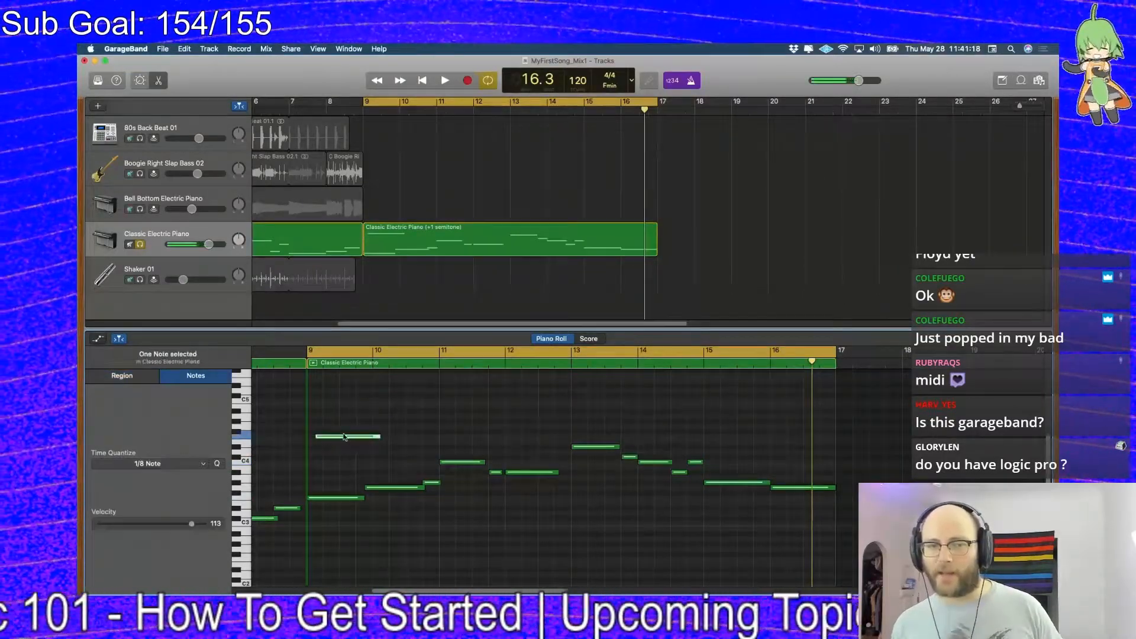
key("Delete")
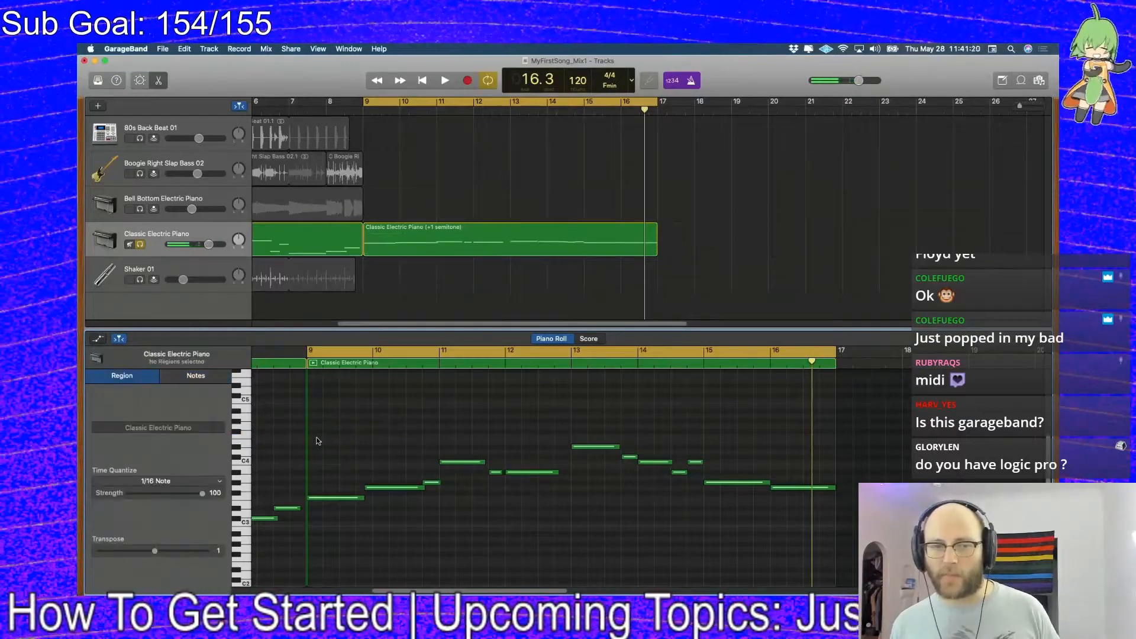
left_click(317, 439, "super")
left_click_drag(348, 439, 310, 439)
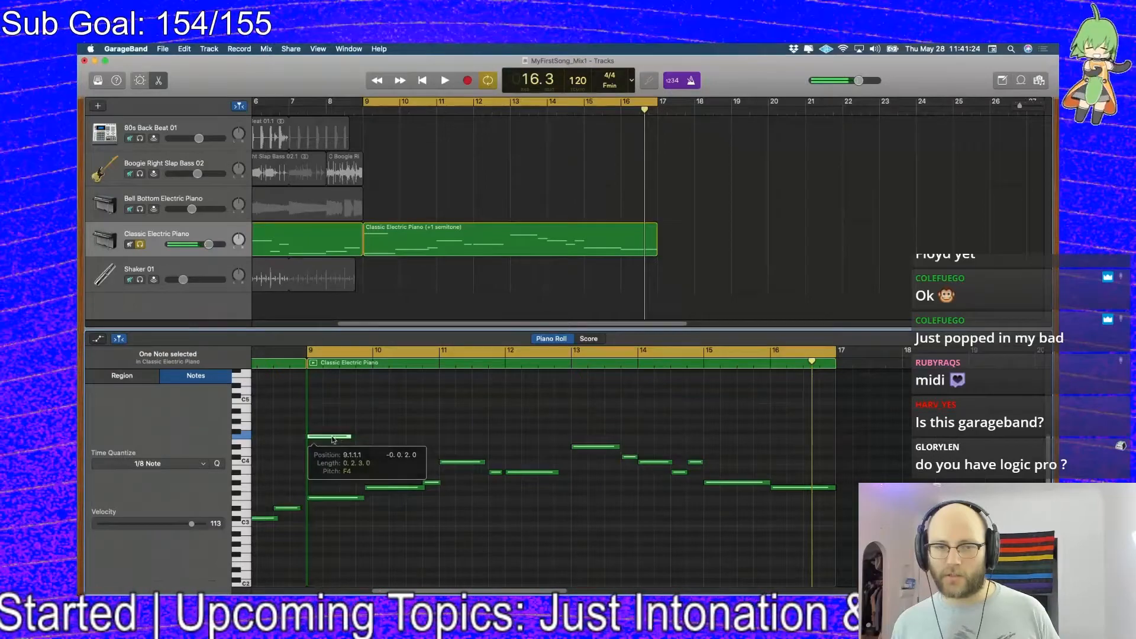
left_click(363, 422, "super")
mouse_move(389, 425)
left_mouse_down()
mouse_move(415, 425)
mouse_move(334, 425)
mouse_move(373, 424)
mouse_move(370, 403)
mouse_move(389, 413)
left_mouse_up()
key("space")
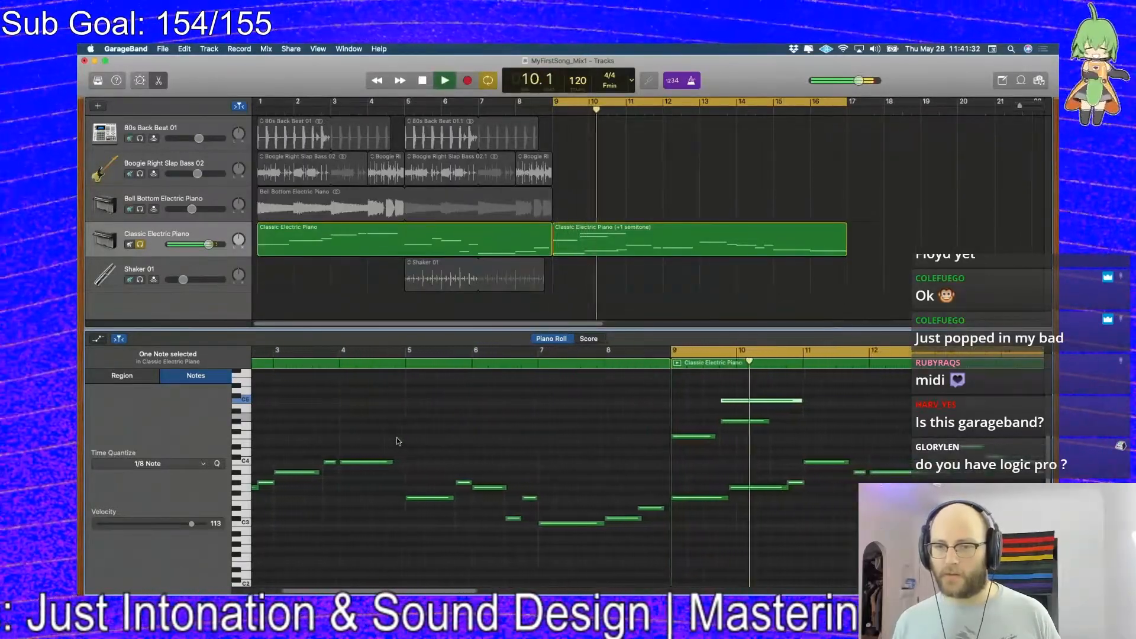
Stop playback and delete the newly drawn upper notes in bars 9 and 10
key("space")
left_click_drag(747, 456, 648, 393)
key("Delete")
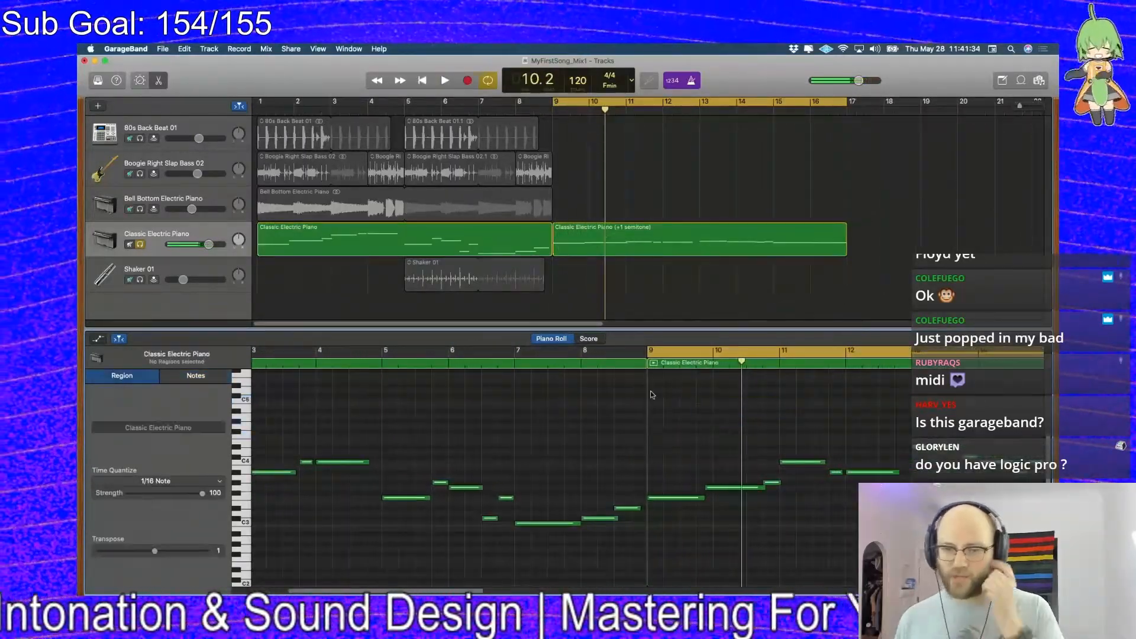
left_click(604, 239)
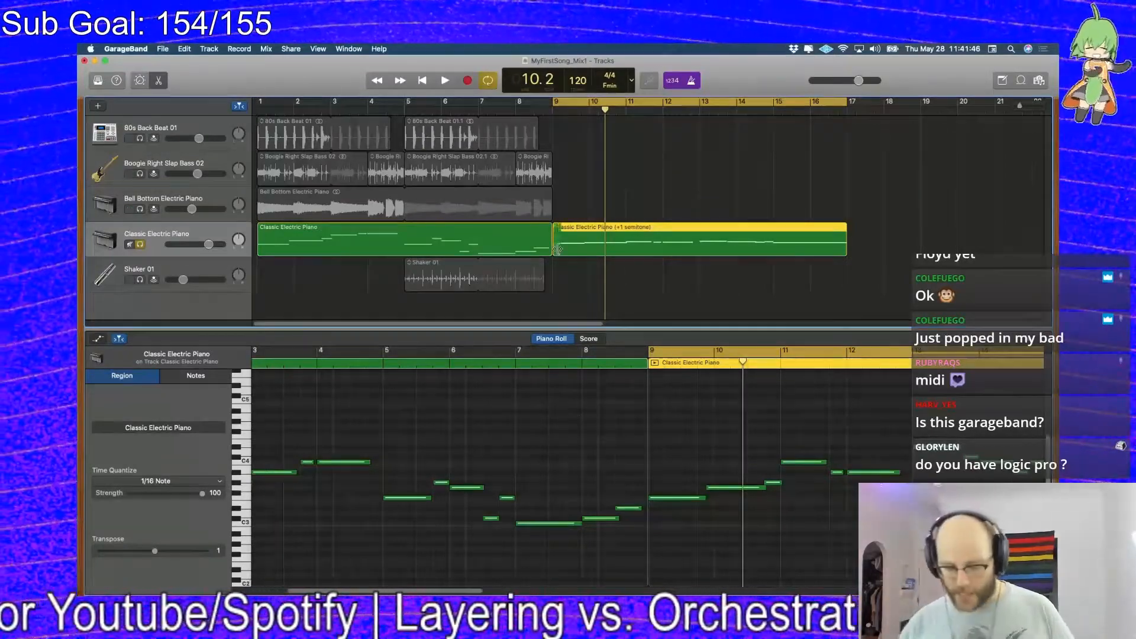
key("super+k")
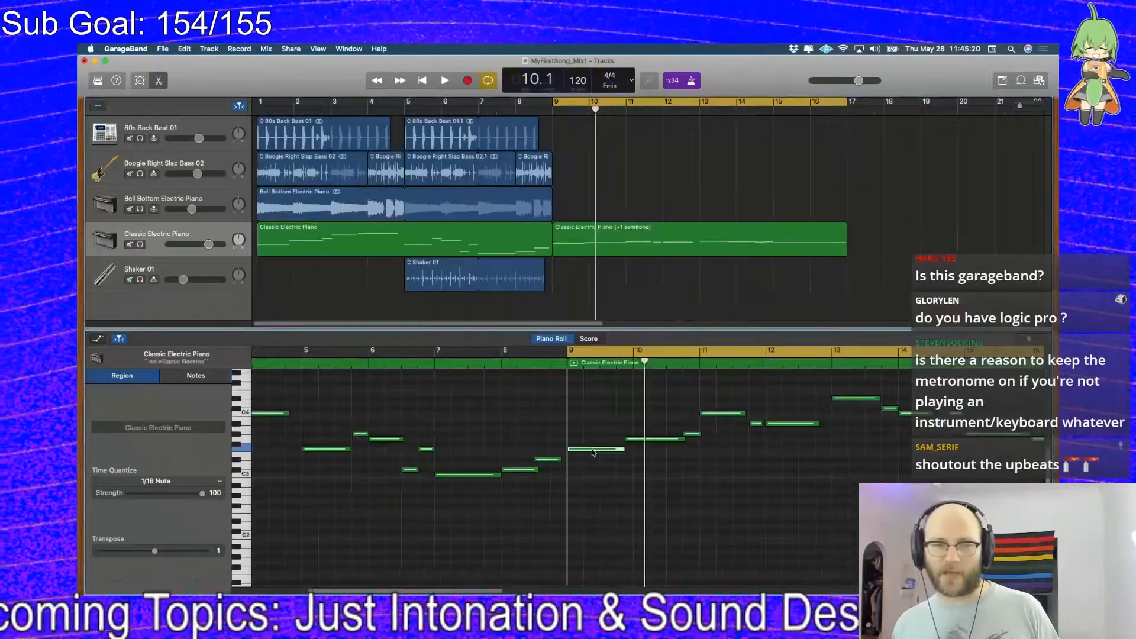
Lower the velocity of the bar 9 note strongly and play it
left_click(594, 452)
left_click_drag(151, 524, 118, 528)
key("space")
key("space")
Set the bar 9 note's velocity to 127 and play it
left_click_drag(118, 525, 218, 527)
key("space")
key("space")
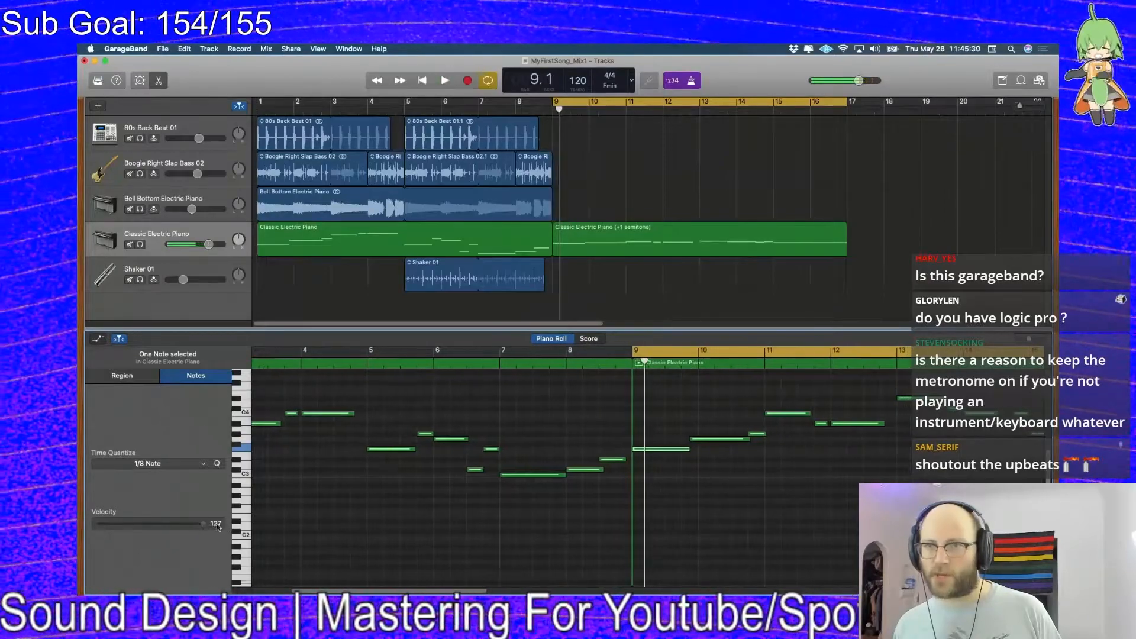
key("space")
key("space")
Set the bar 9 note's velocity to 98 and play the passage several times
left_click_drag(215, 527, 182, 527)
key("space")
key("space")
key("space")
key("space")
key("space")
key("space")
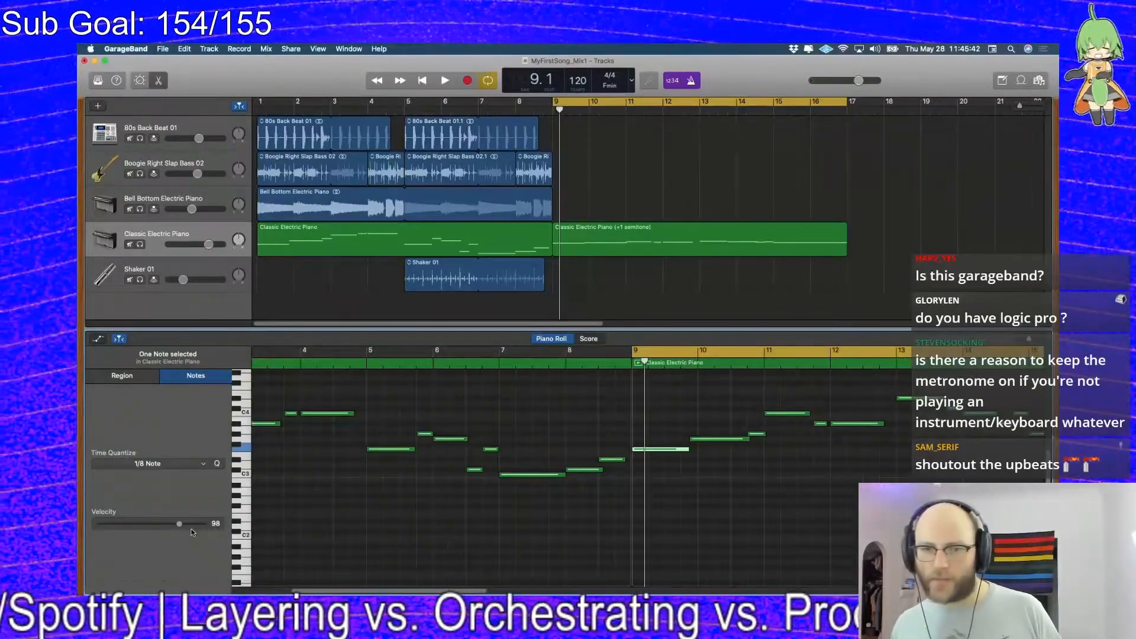
key("space")
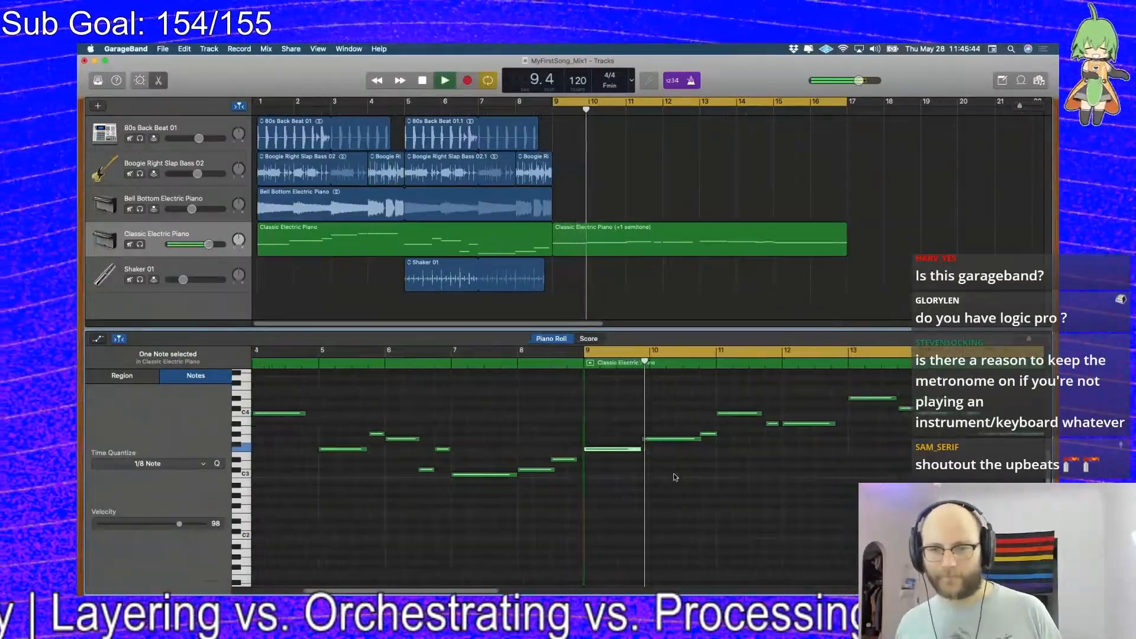
Stop playback and lower the velocity of the short note at the end of bar 10
left_click(673, 435)
key("space")
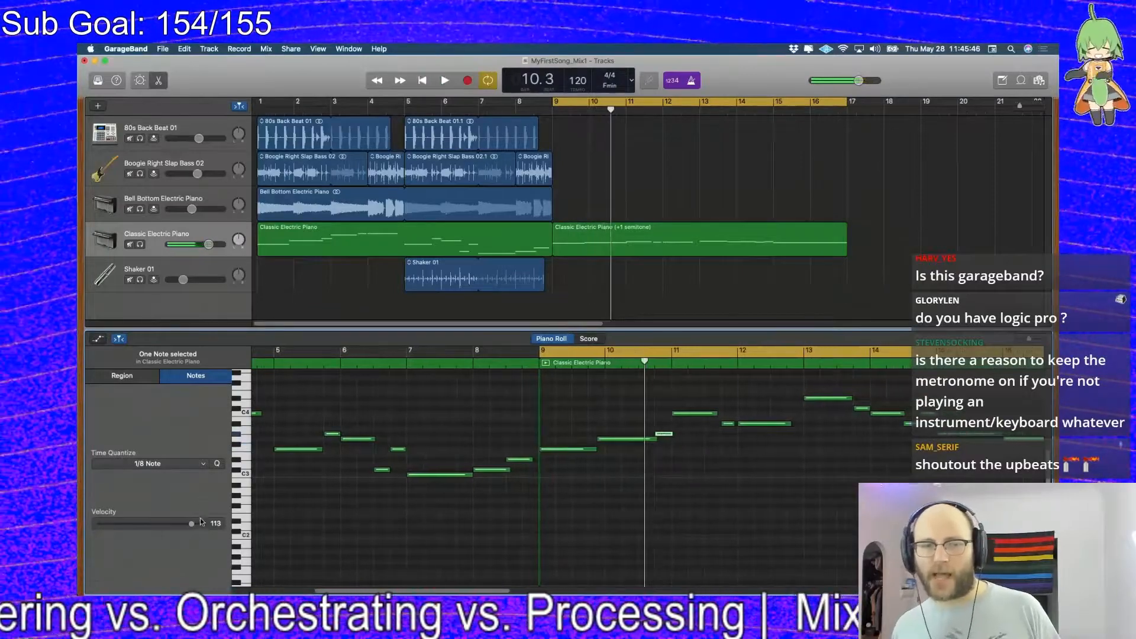
left_click_drag(161, 527, 157, 528)
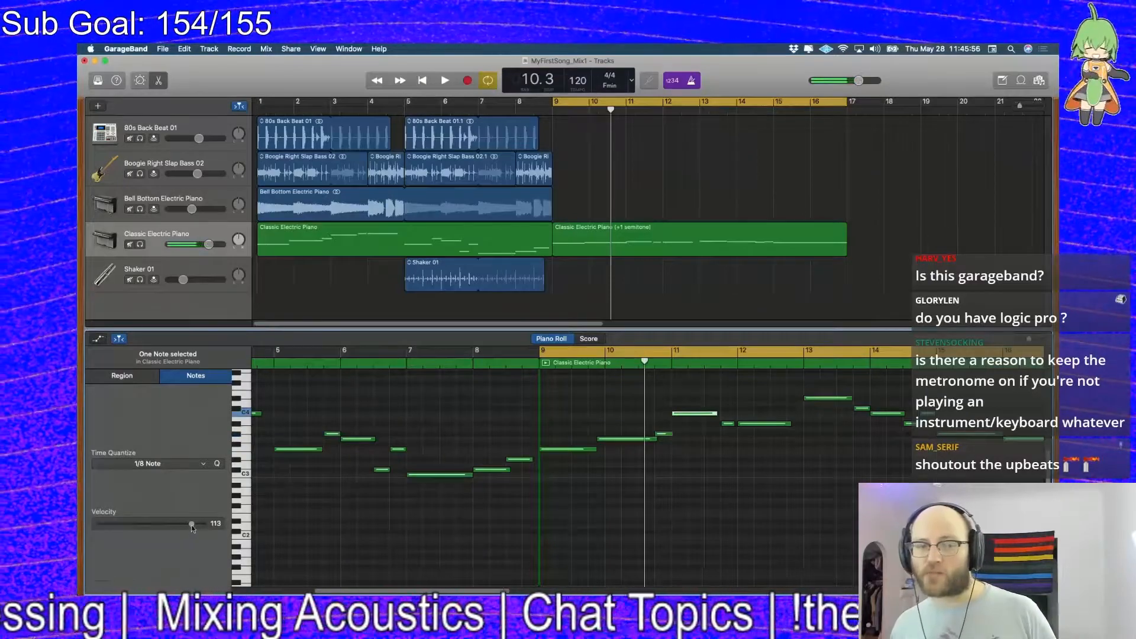
Set the velocity of the long bar 11 note to 118 and the short note at the end of bar 11 to 97 while playing
left_click_drag(192, 524, 197, 526)
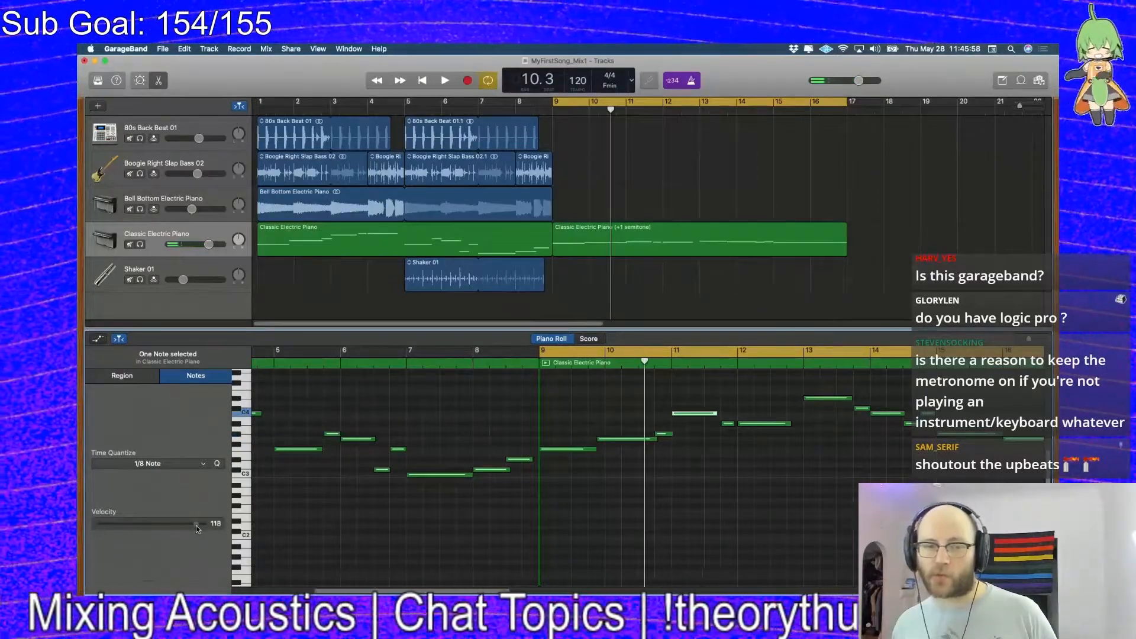
key("space")
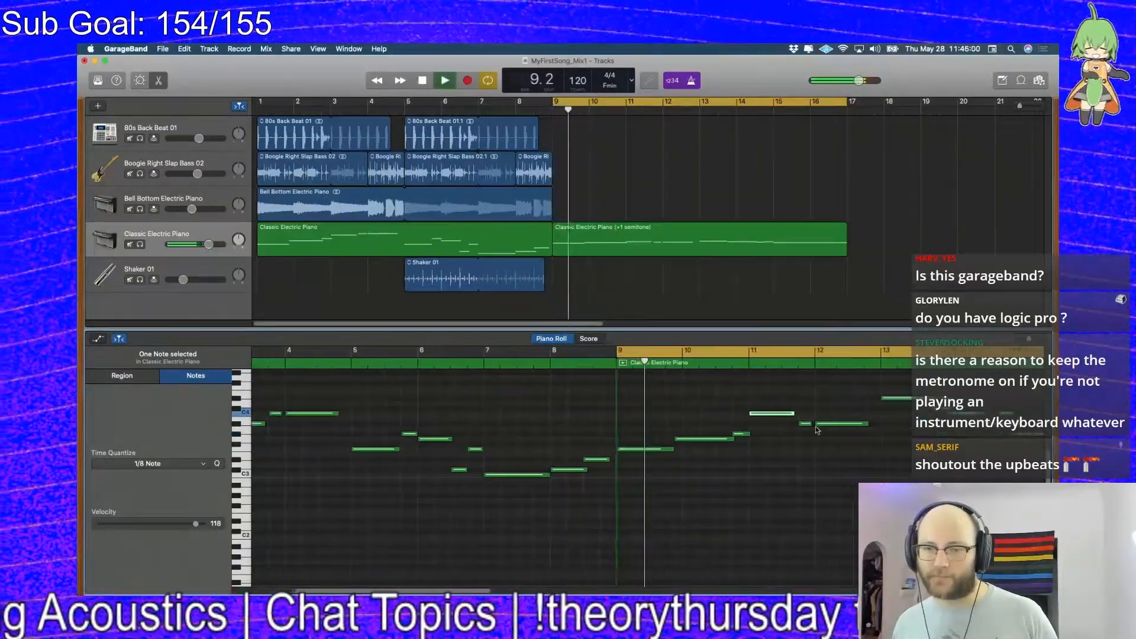
left_click(781, 423)
left_click_drag(191, 525, 178, 524)
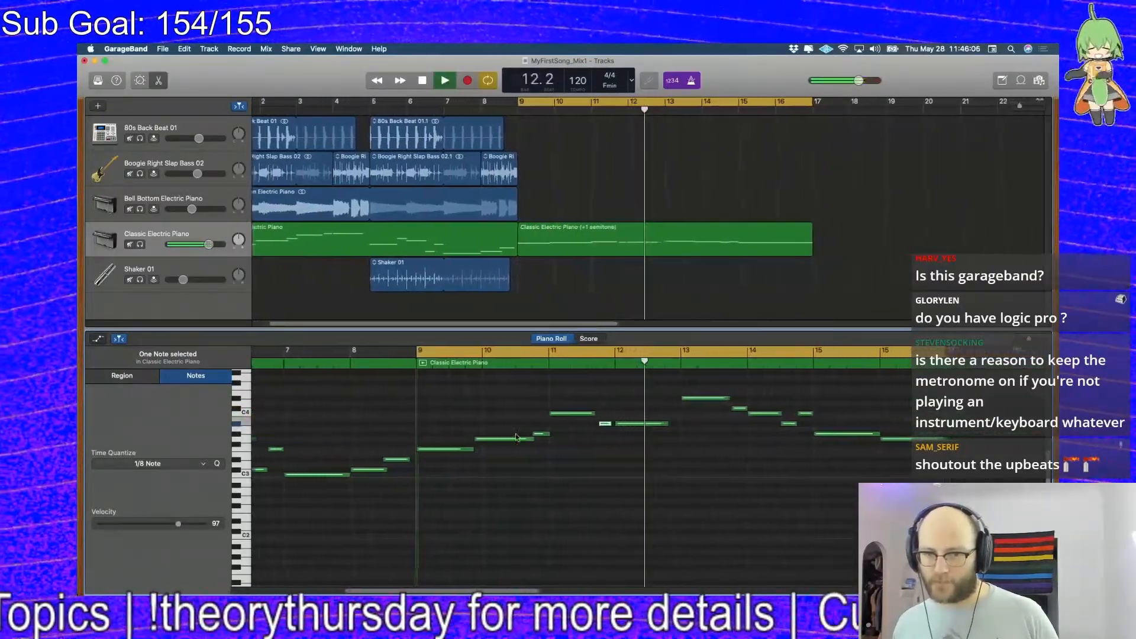
key("space")
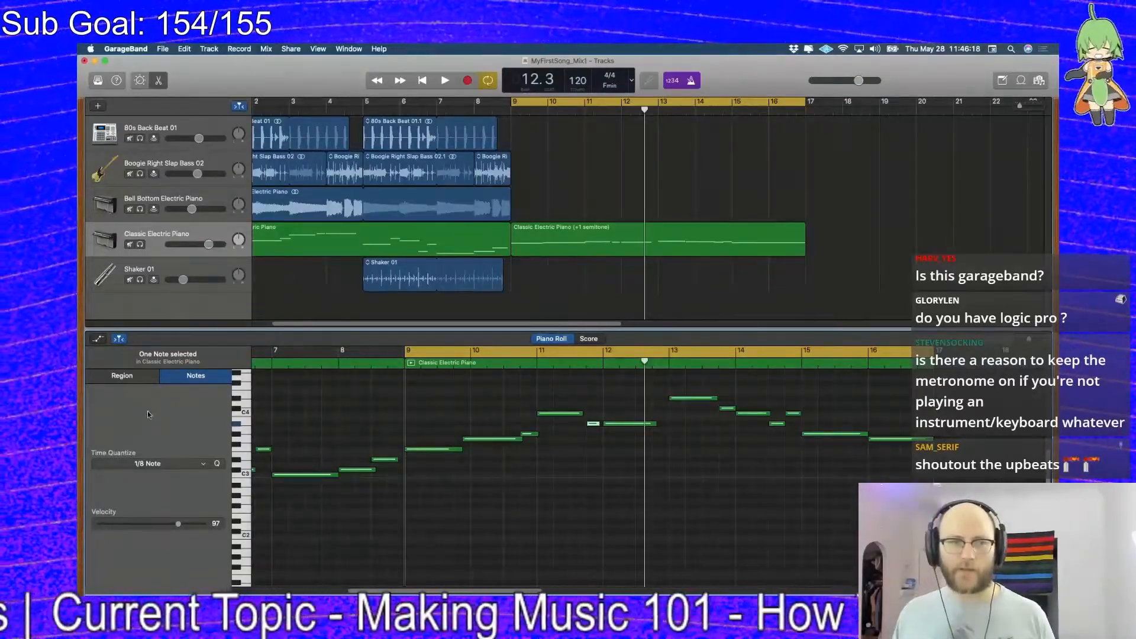
Show the Note Velocity lane, lower the velocities of several notes in bars 13 to 15, and play the result
left_click(98, 339)
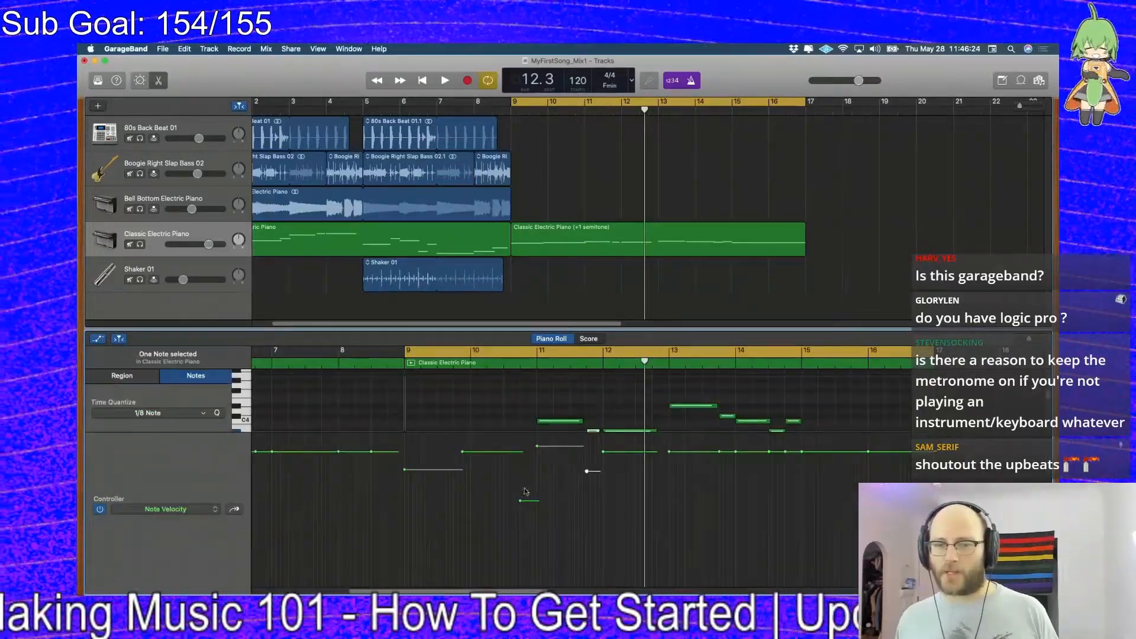
left_click(673, 483)
left_click_drag(669, 452, 671, 503)
left_click_drag(719, 453, 719, 461)
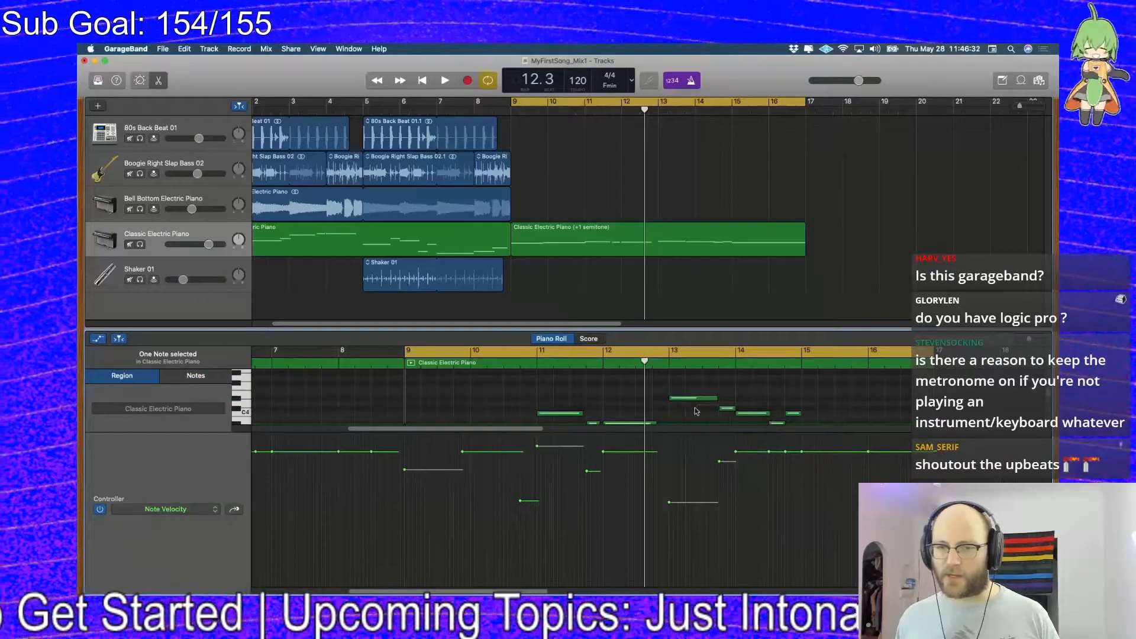
left_click_drag(769, 452, 802, 465)
key("space")
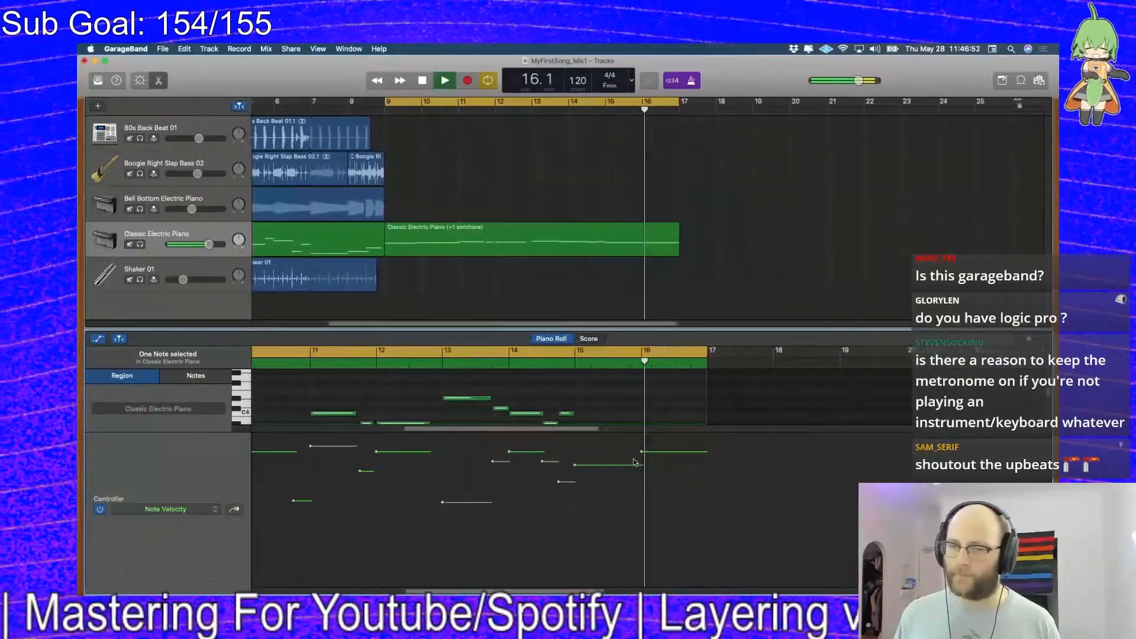
key("space")
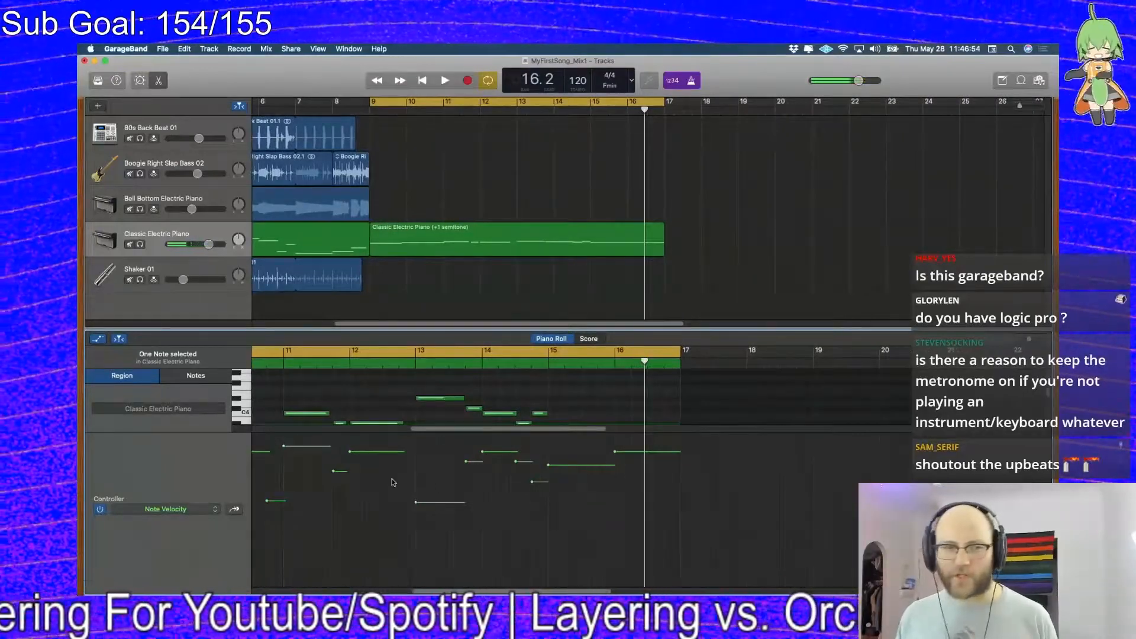
Switch the controller lane of the Classic Electric Piano editor to Chorus
left_click(210, 510)
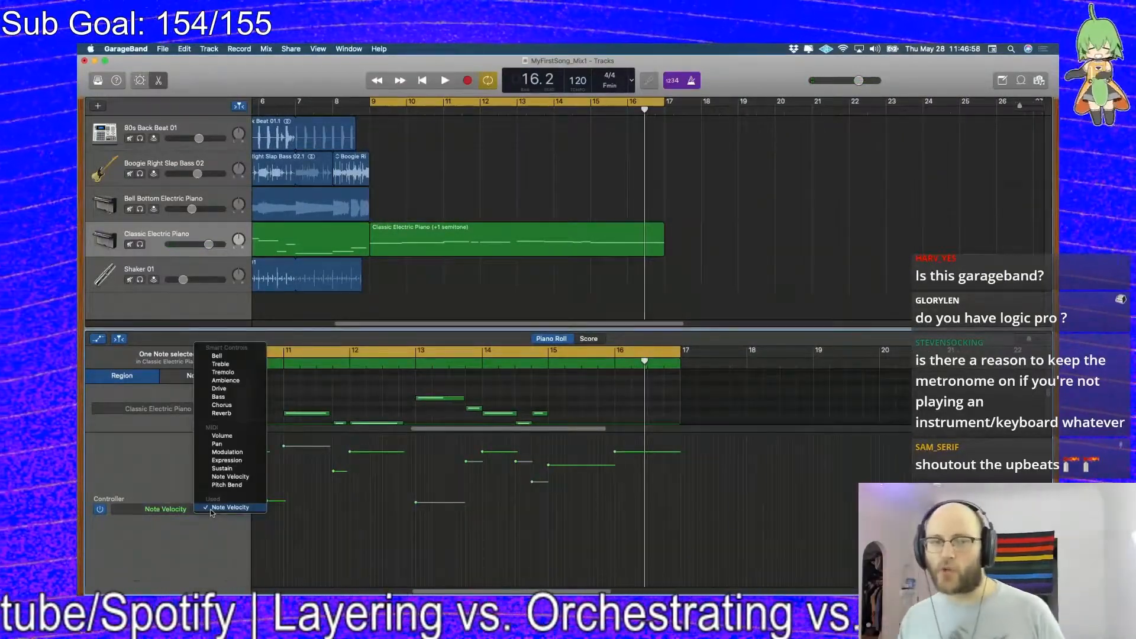
left_click(232, 406)
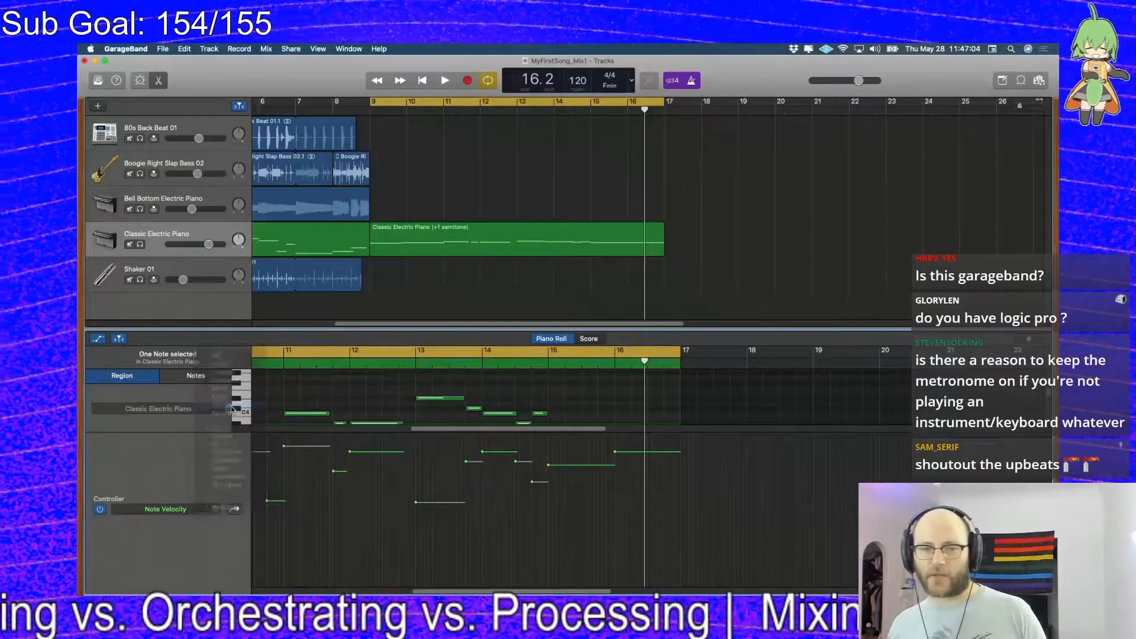
left_click_drag(465, 593, 307, 593)
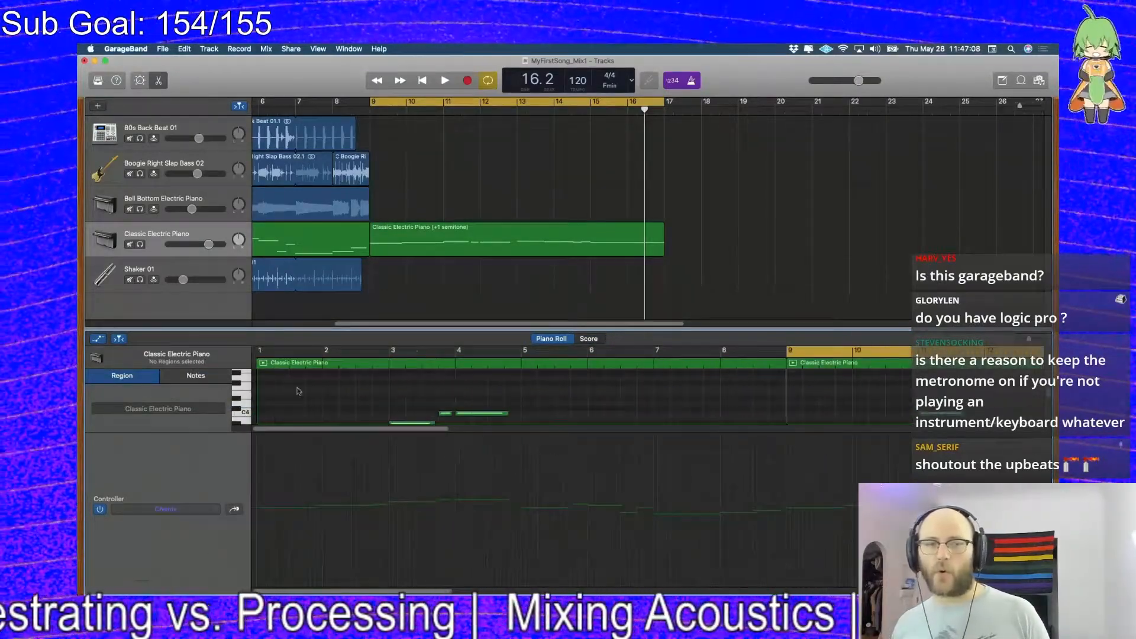
Show the Smart Controls with the Chorus knob, solo the Classic Electric Piano track and play it
key("b")
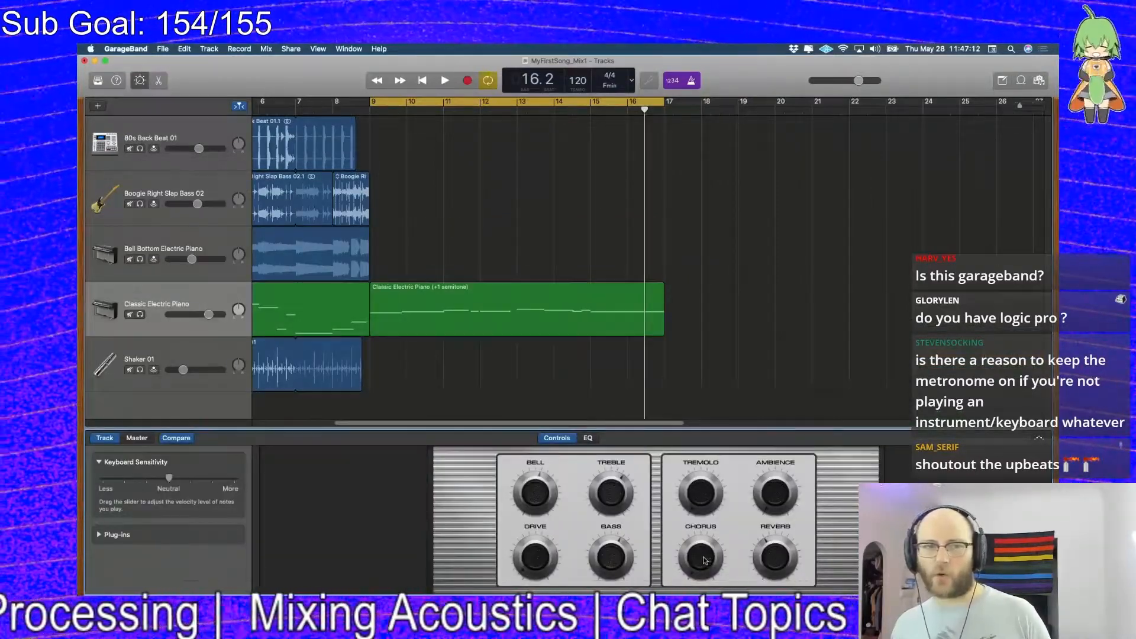
key("s")
key("space")
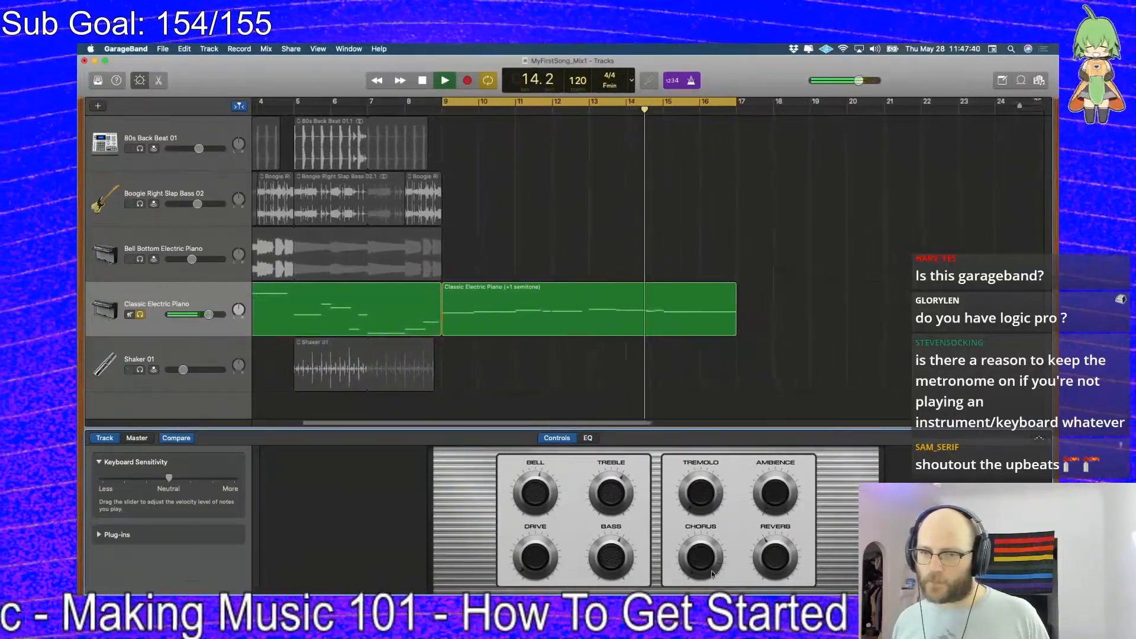
key("space")
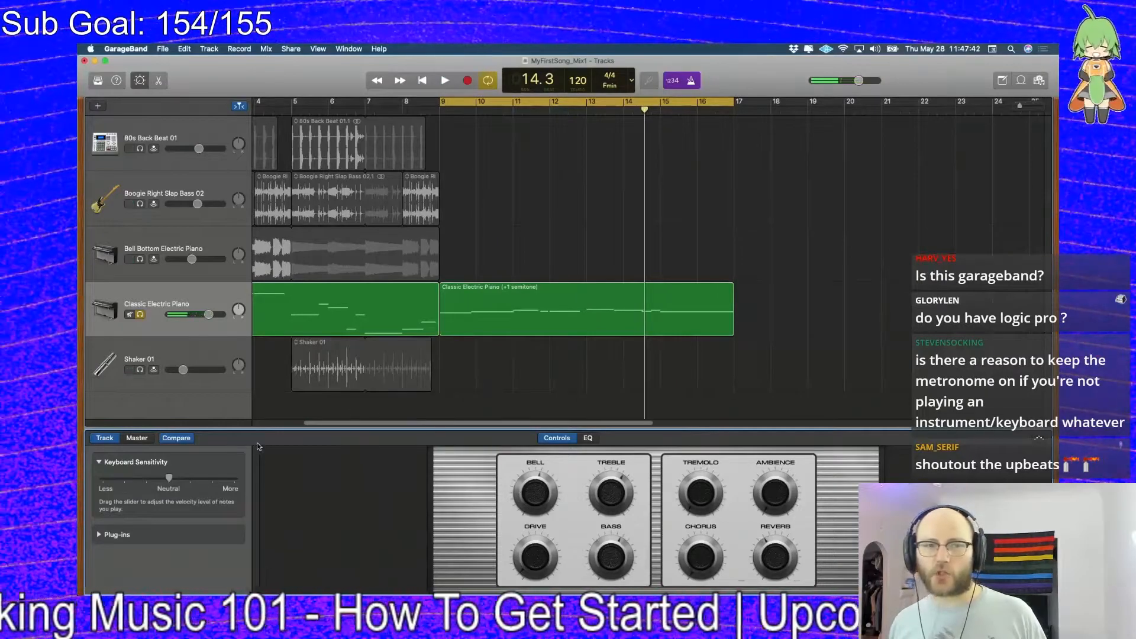
Extend the cycle range back to bar 1 and draw Chorus automation rising from Off at bar 1, dropping to Off at bar 5
key("e")
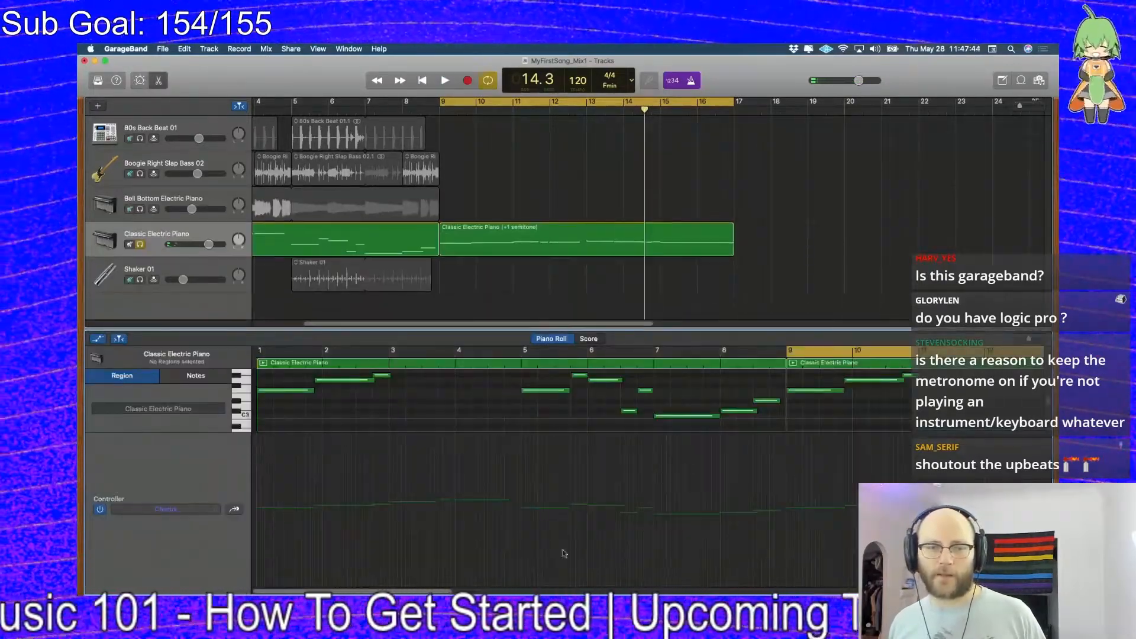
left_click_drag(434, 105, 212, 99)
left_click(258, 543)
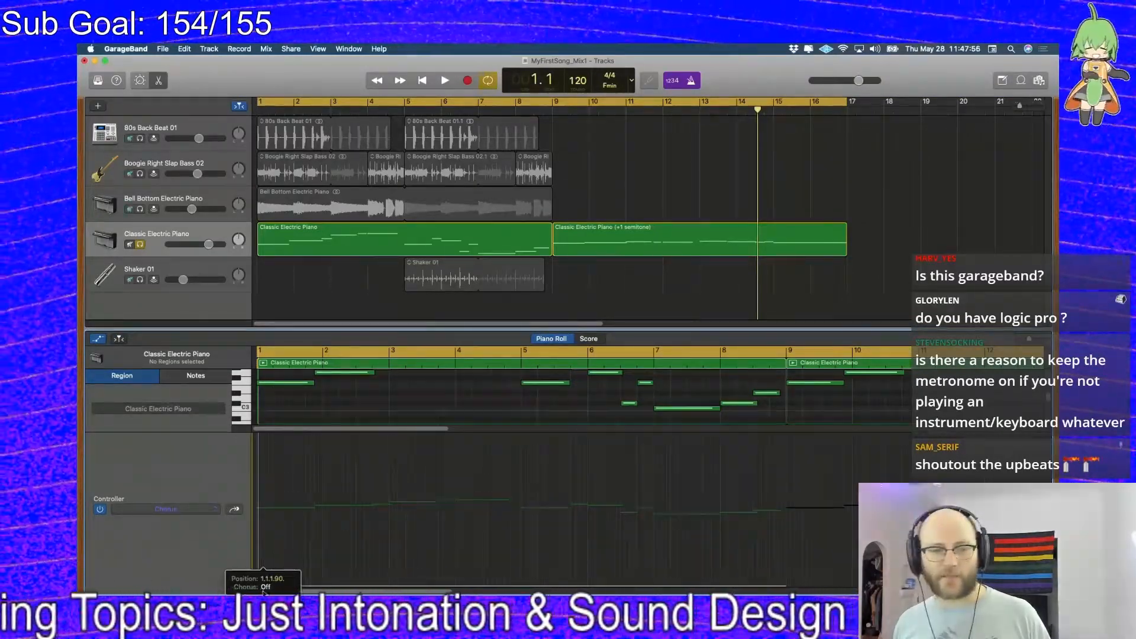
left_click_drag(367, 587, 524, 586)
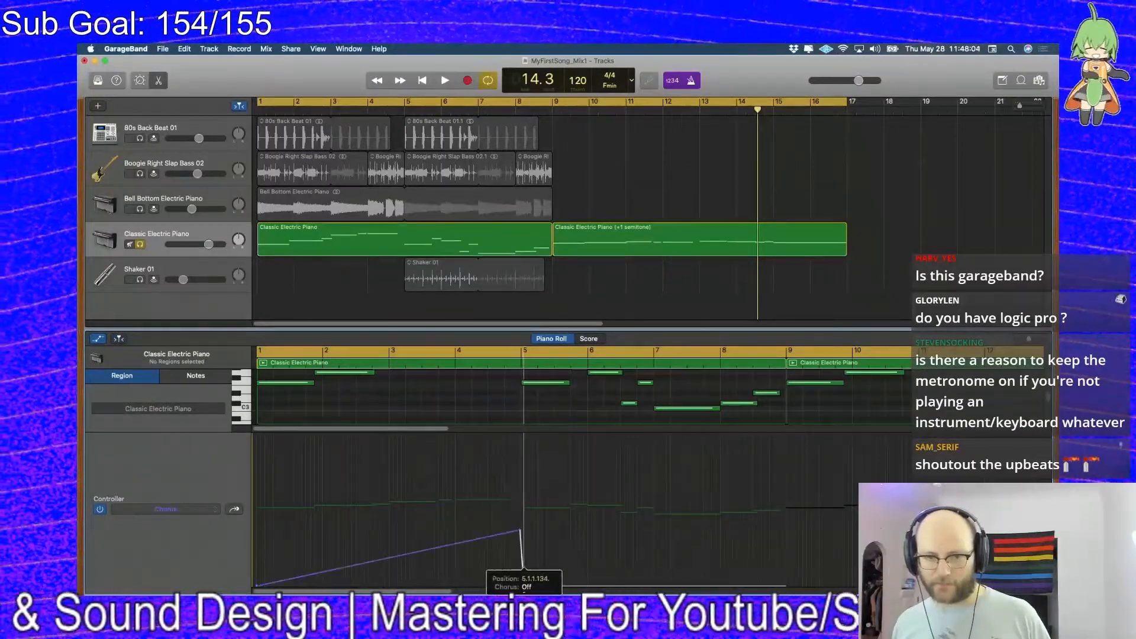
Play from bar 1 and reshape the Chorus automation to rise from bar 5 to its maximum at bar 9, dropping sharply there
key("Return")
key("space")
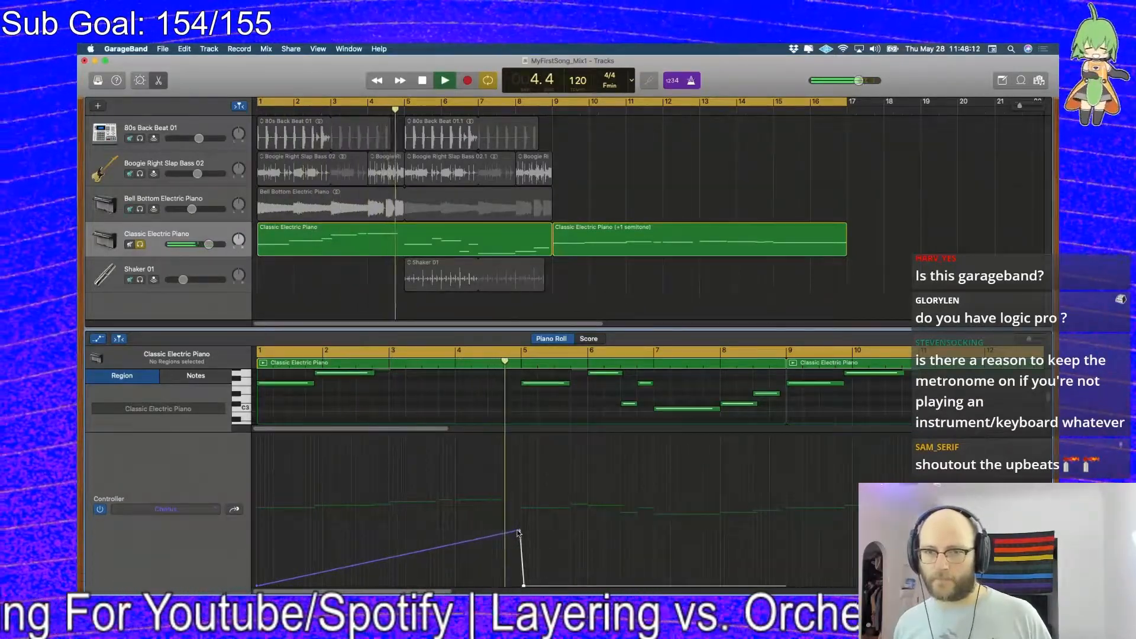
left_click(787, 586)
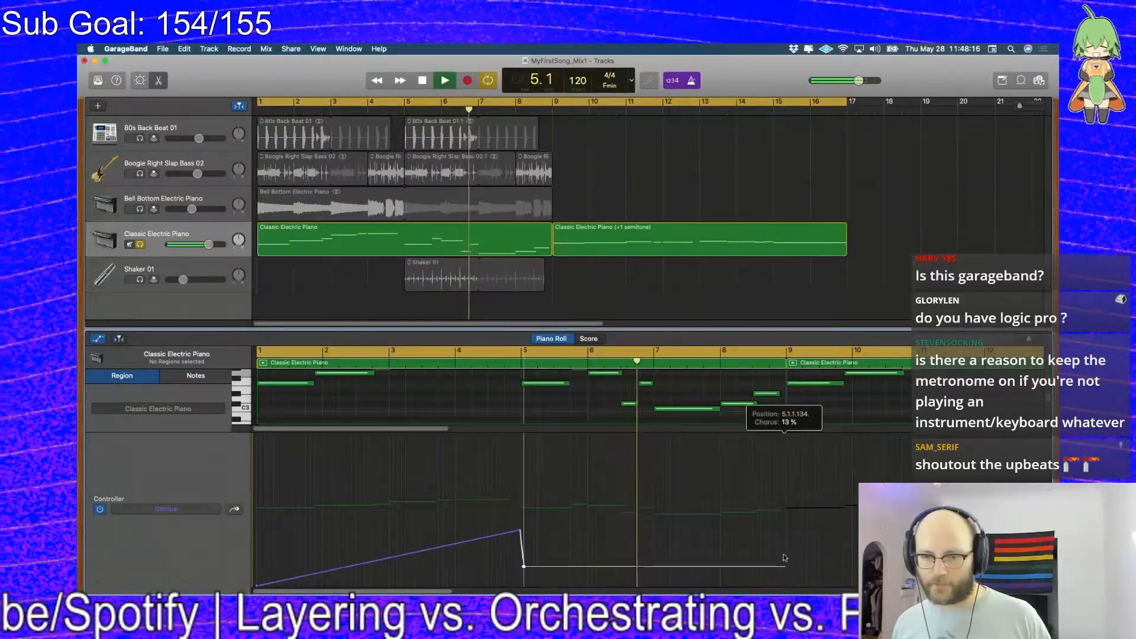
left_click_drag(751, 584, 719, 436)
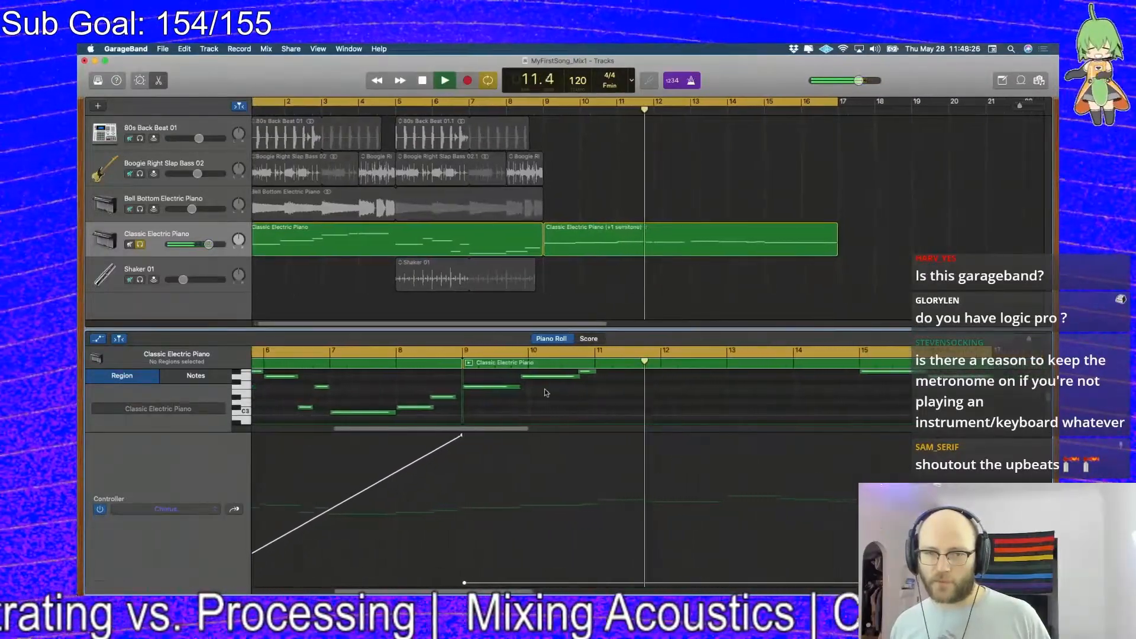
key("space")
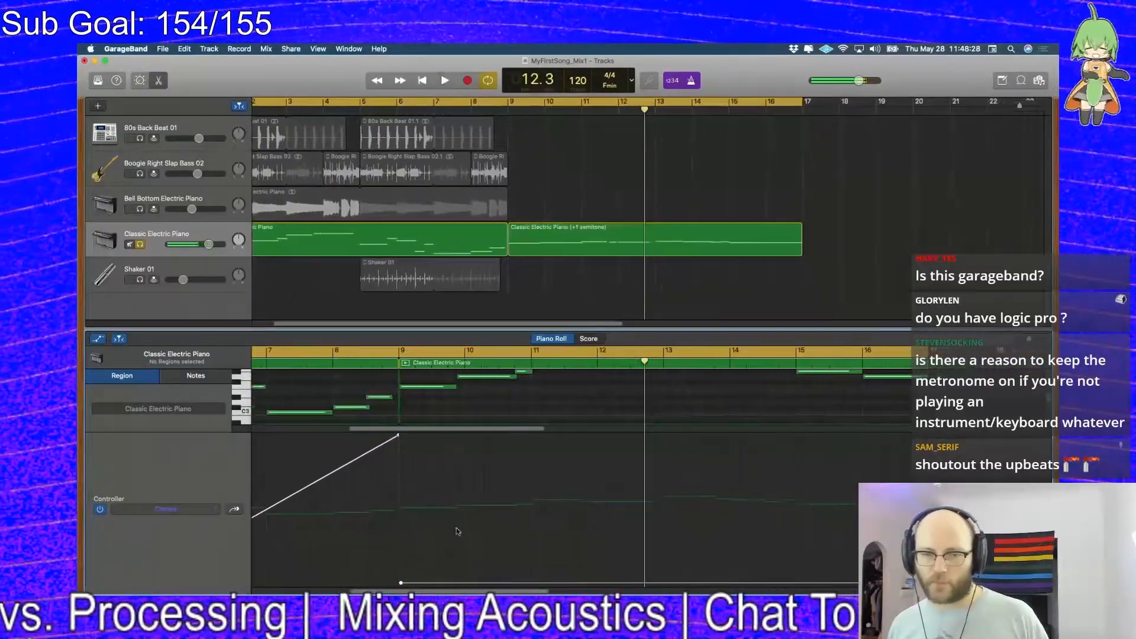
Delete the transposed Classic Electric Piano region that starts at bar 9
left_click(589, 237)
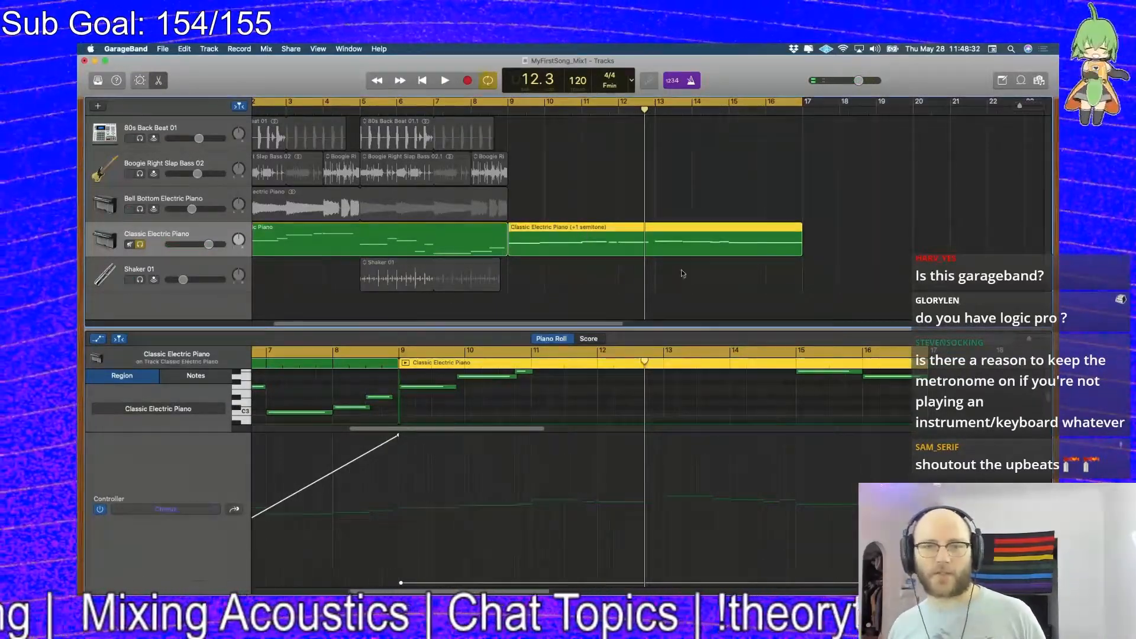
right_click(627, 252)
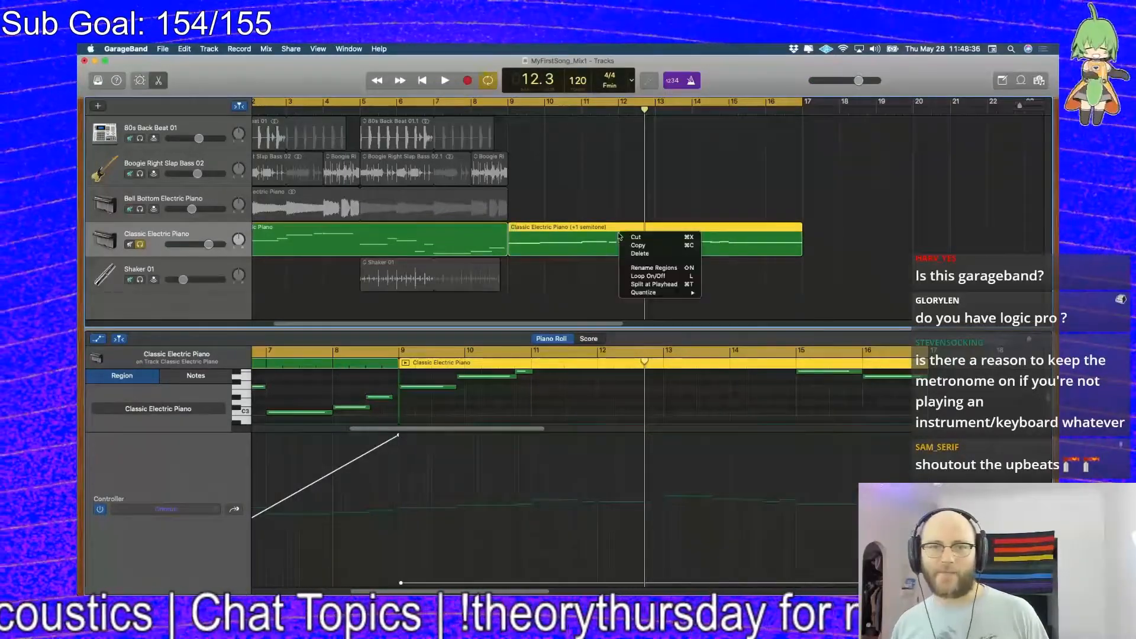
left_click(579, 235)
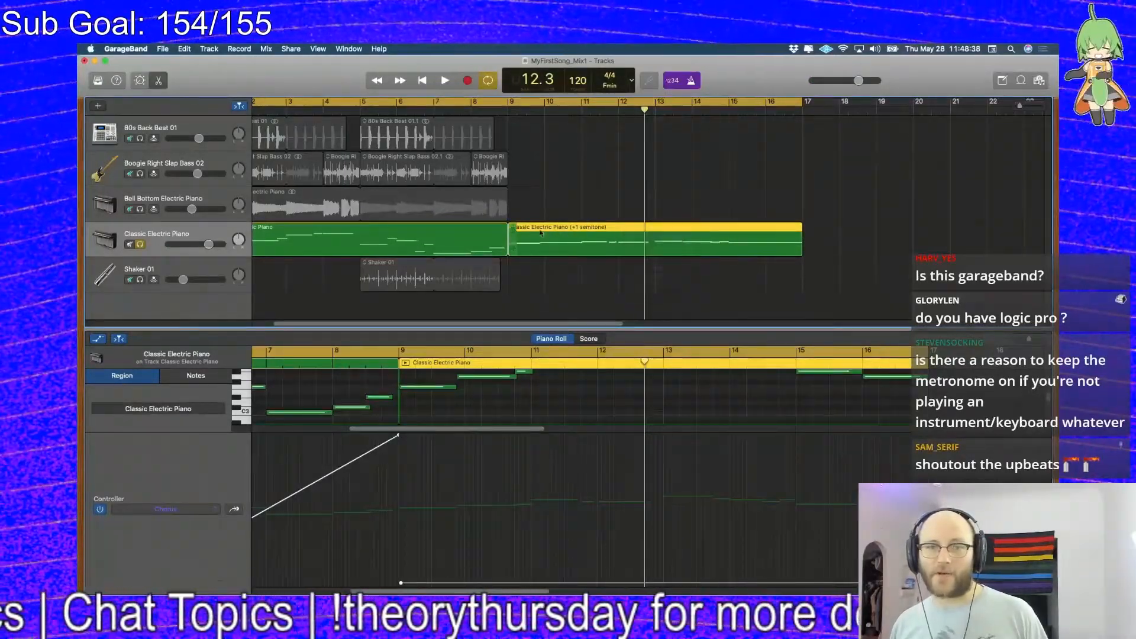
left_click(490, 416)
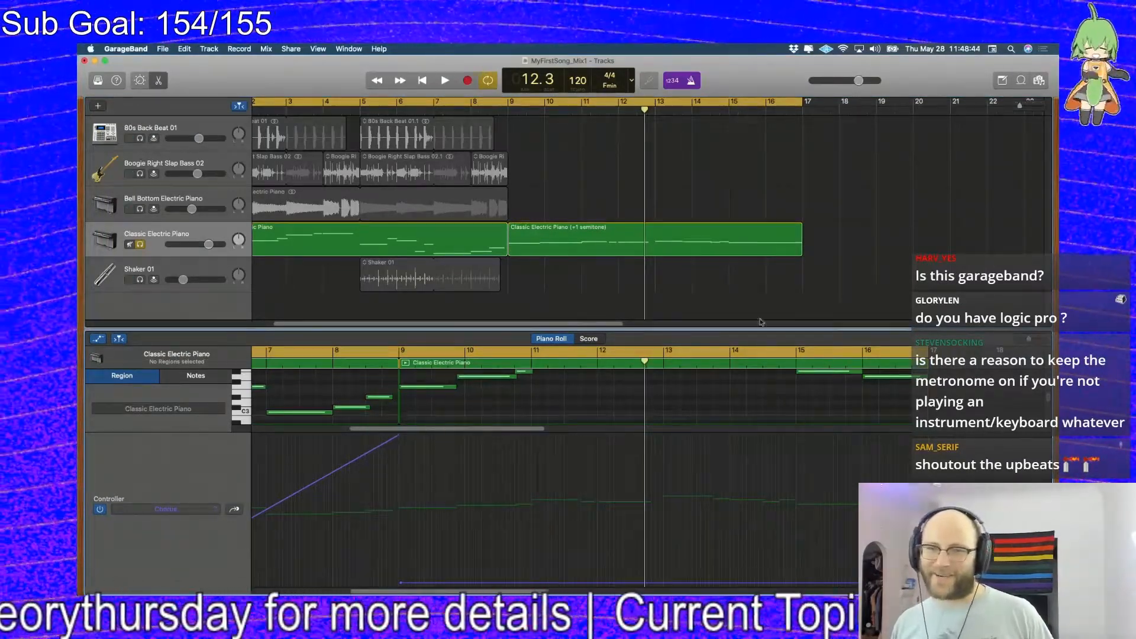
left_click(645, 249)
key("Delete")
Duplicate the Classic Electric Piano track and copy the original region from bar 1 to bar 9 on the first track
left_click(428, 232)
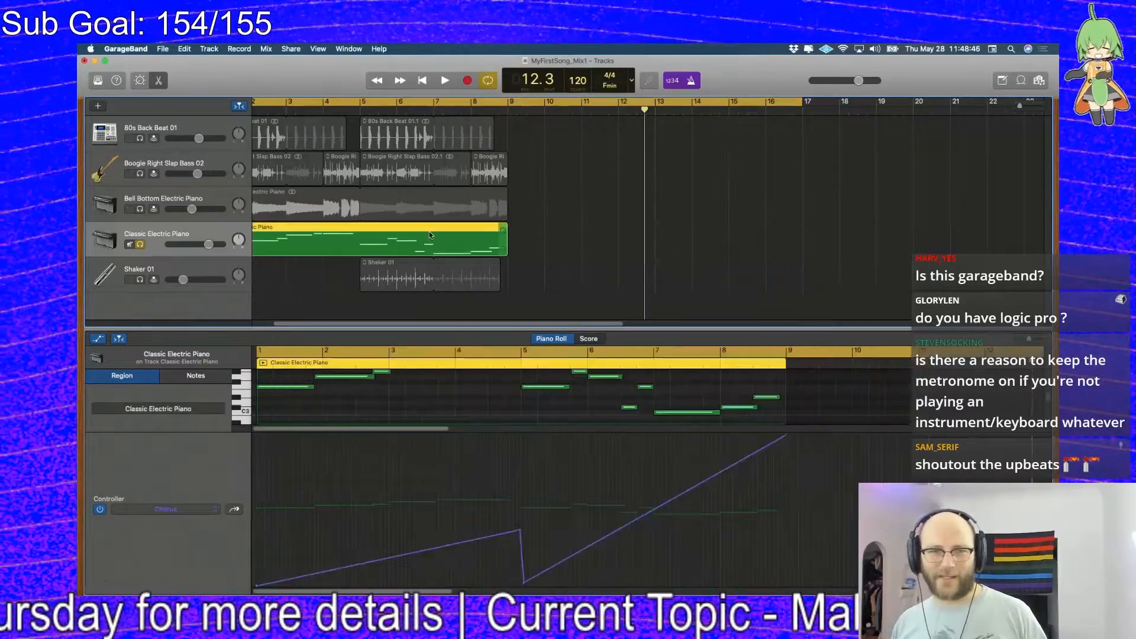
key("super+d")
left_click_drag(433, 217, 722, 217)
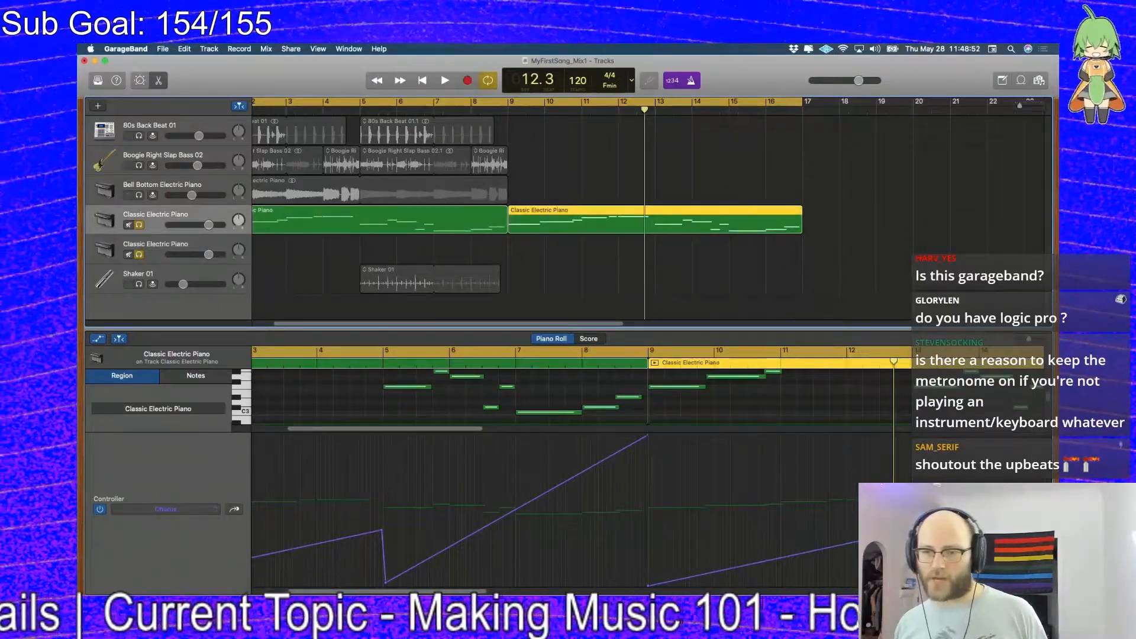
Reshape the copied region's Chorus automation with a higher peak just before bar 13, another peak at bar 15 and a fall to the minimum at bar 17
left_click_drag(913, 530, 839, 485)
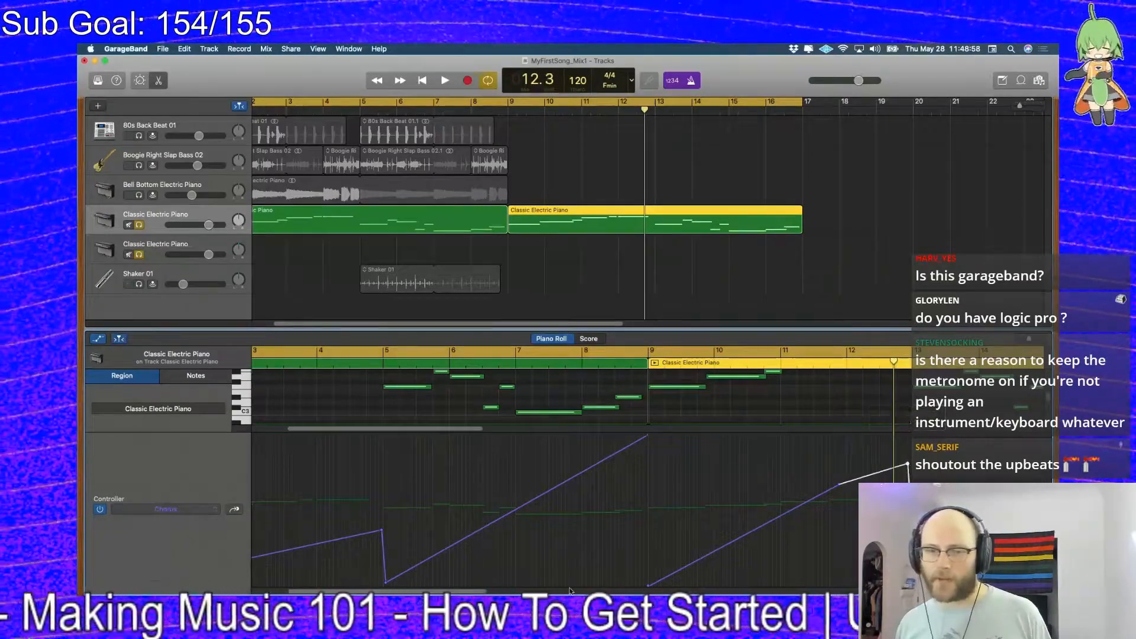
left_click_drag(457, 594, 571, 592)
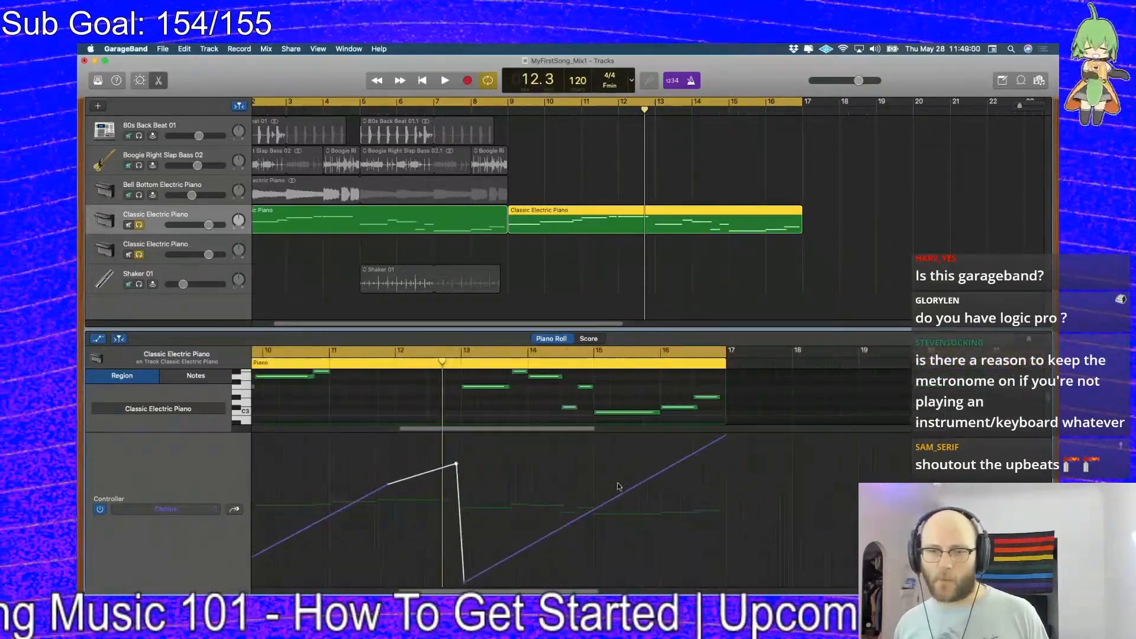
left_click_drag(600, 508, 601, 475)
left_click_drag(726, 438, 725, 482)
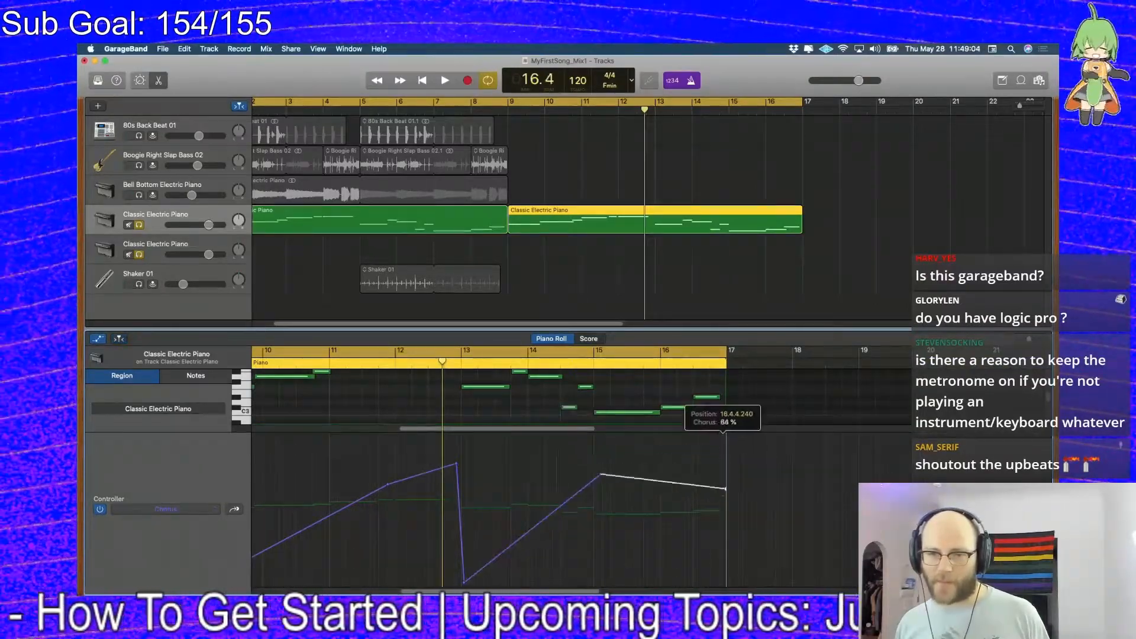
left_click_drag(726, 551, 723, 573)
Play the song from bar 1, raise the Chorus automation to its maximum just before bar 15, and stop playback
key("Return")
key("space")
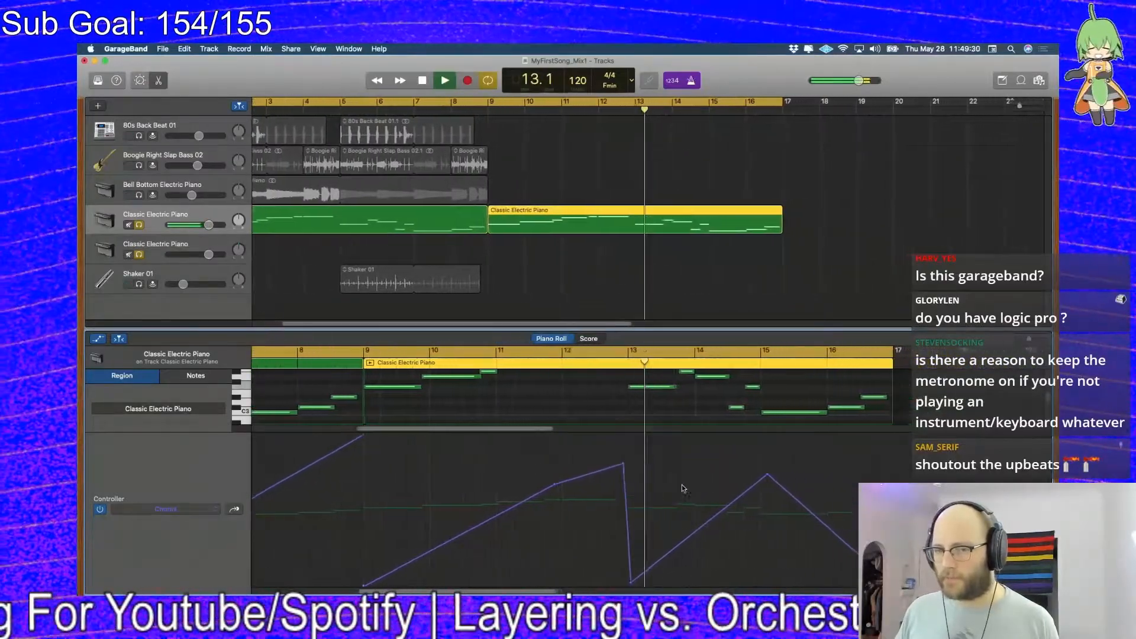
left_click_drag(691, 474, 691, 432)
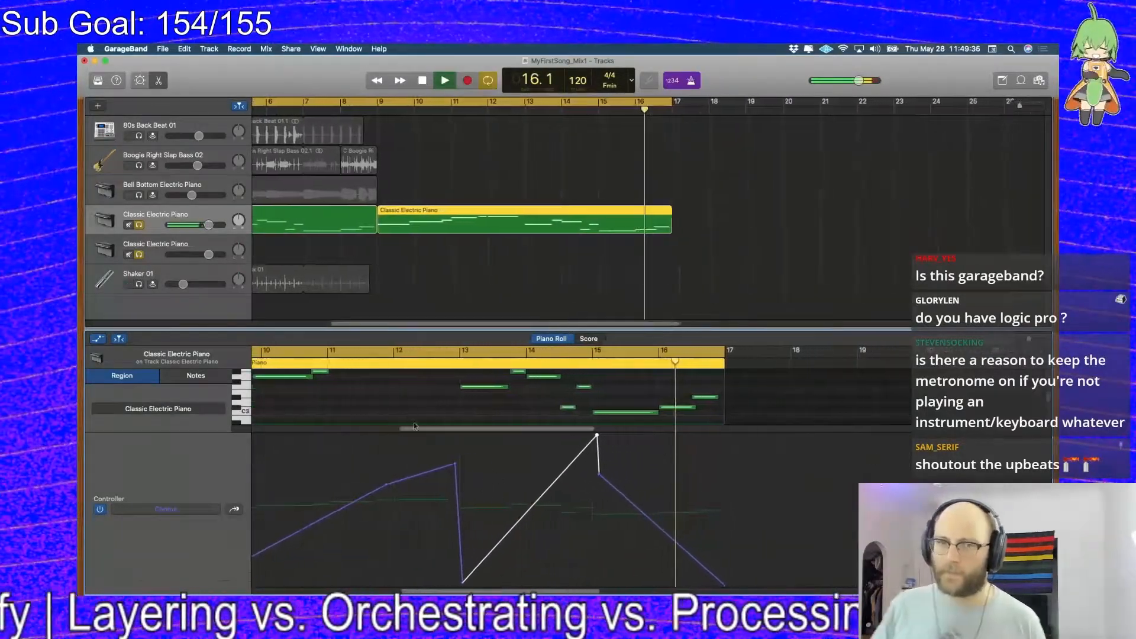
key("space")
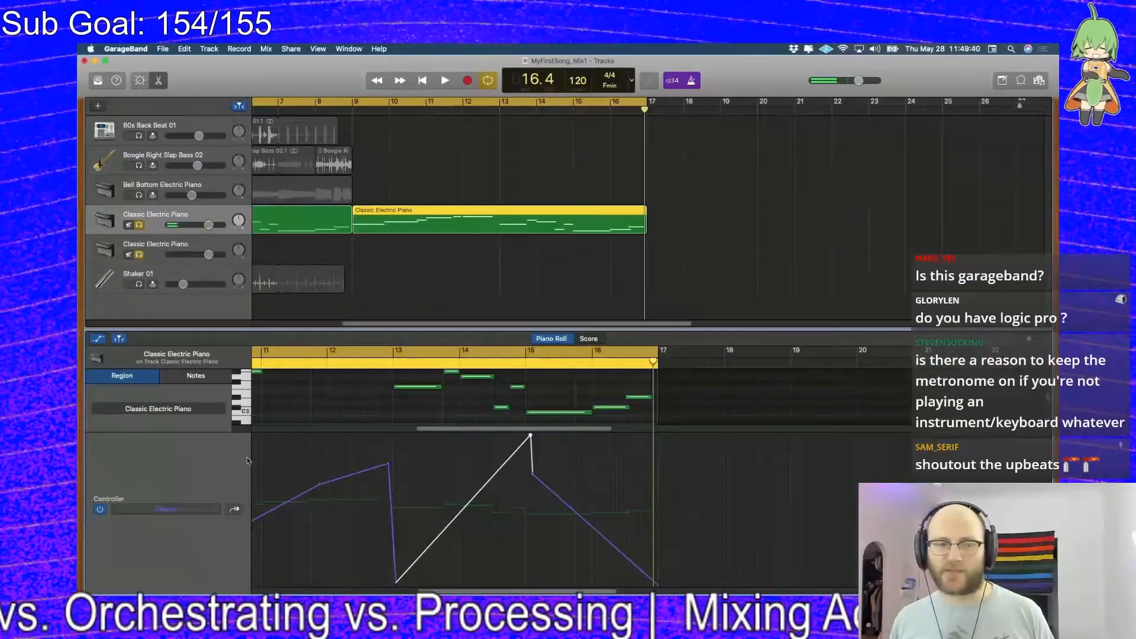
View the available controller types for the automation lane, keep Chorus and close the editor
left_click(177, 511)
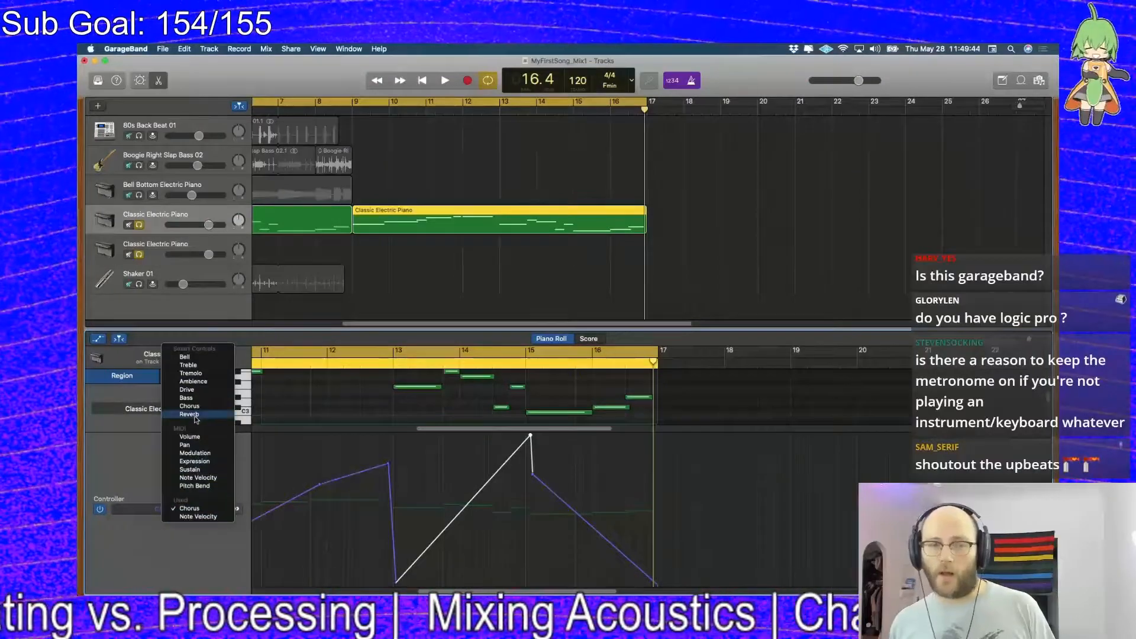
left_click(169, 505)
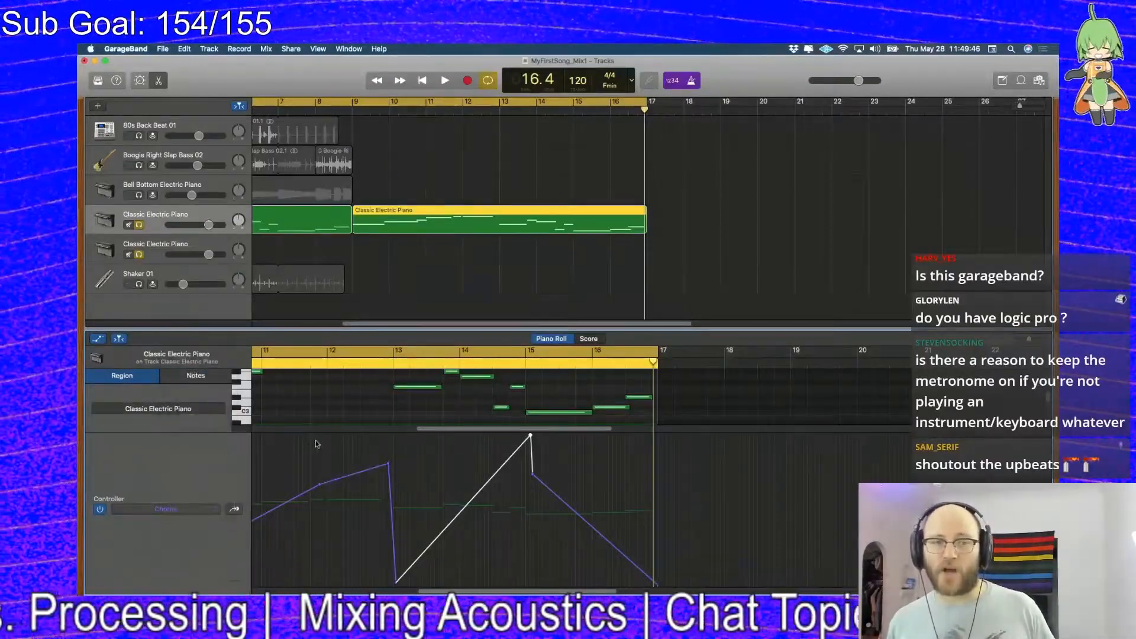
key("e")
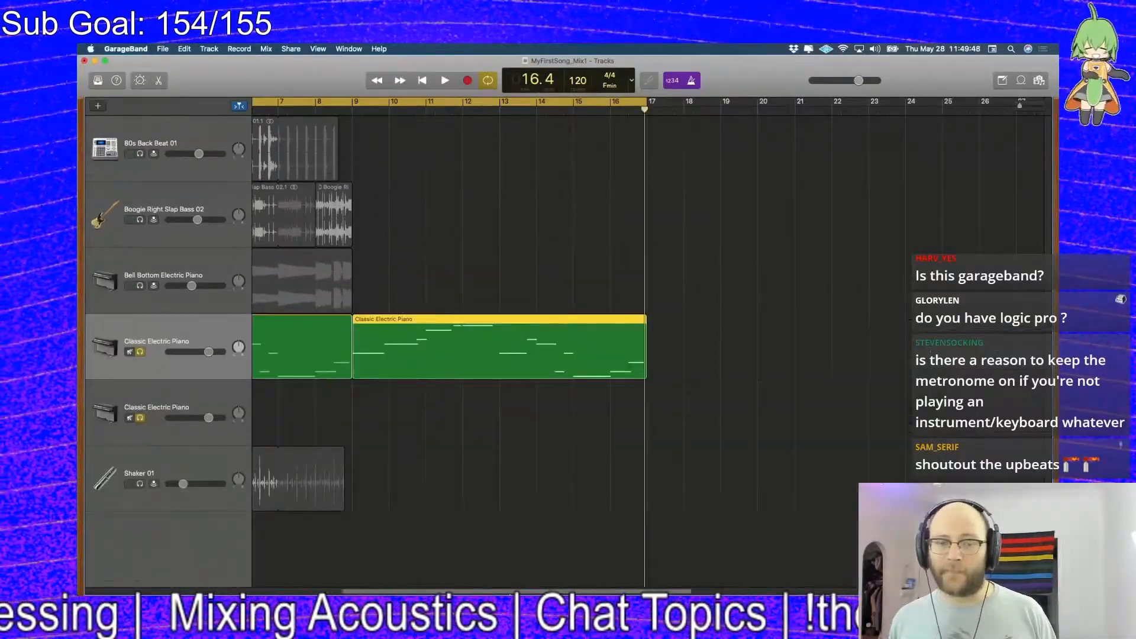
Turn off solo on both Classic Electric Piano tracks and leave the Bell Bottom Electric Piano track unsoloed
left_click_drag(502, 594, 408, 594)
left_click(140, 352)
left_click(196, 261)
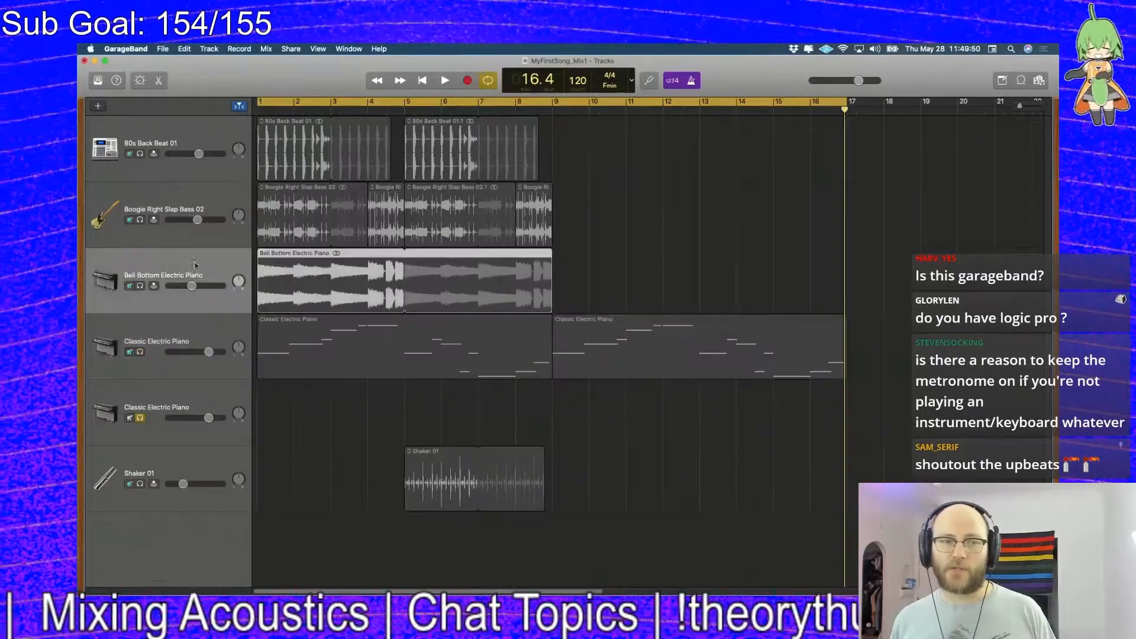
left_click(140, 285)
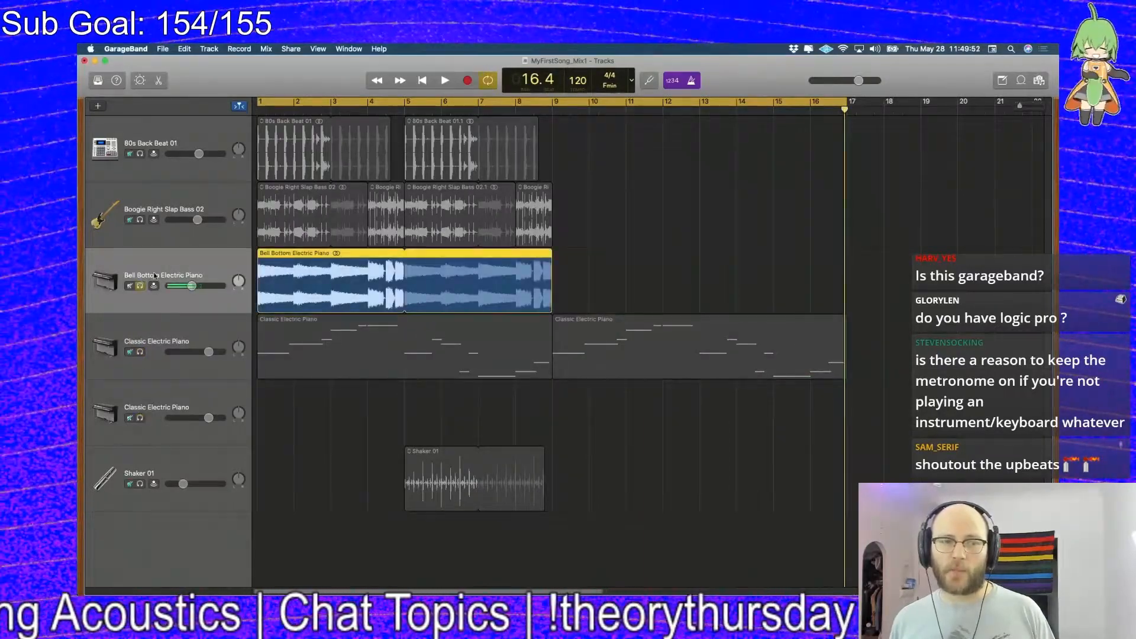
left_click(141, 285)
Open the Bell Bottom Electric Piano region in the audio editor, examine its track settings and Flex display, and close the editor
double_click(285, 257)
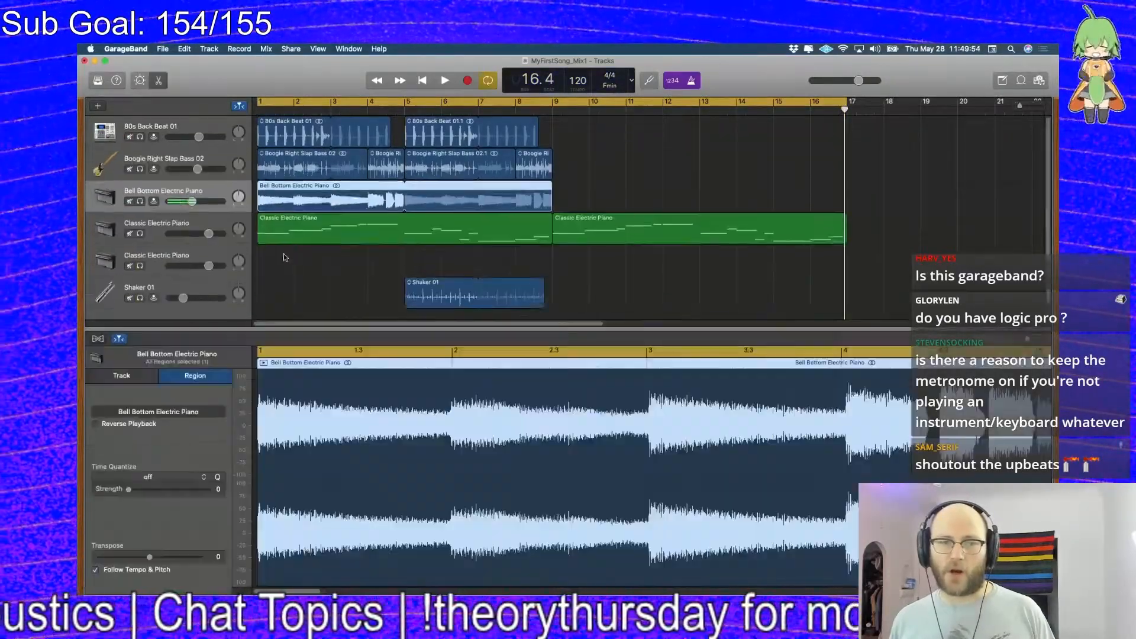
left_click(98, 340)
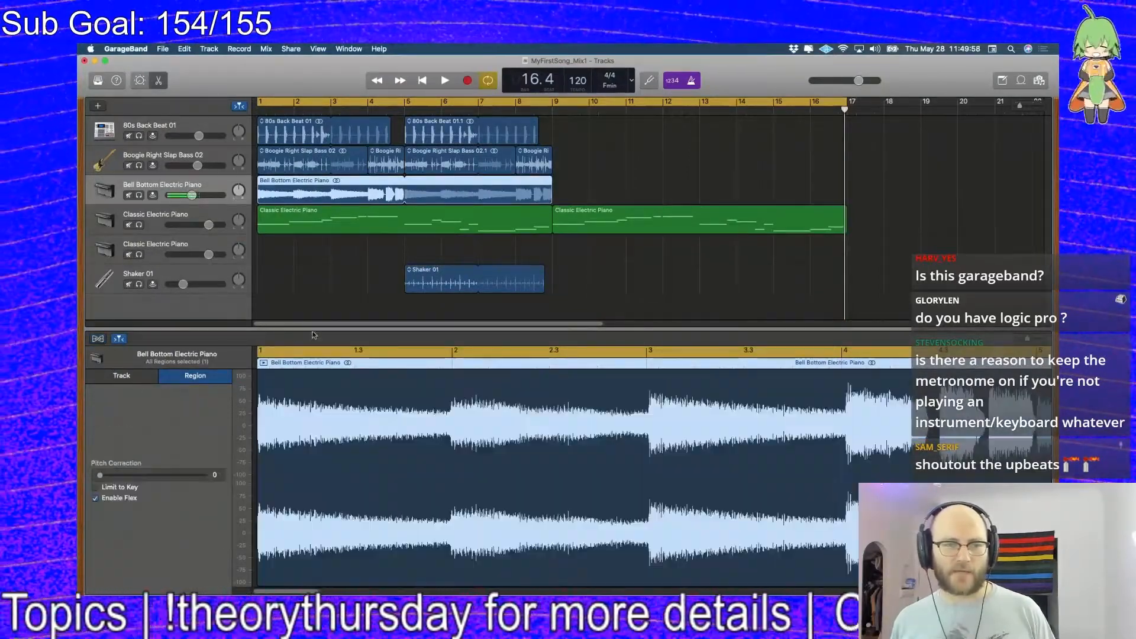
left_click(125, 375)
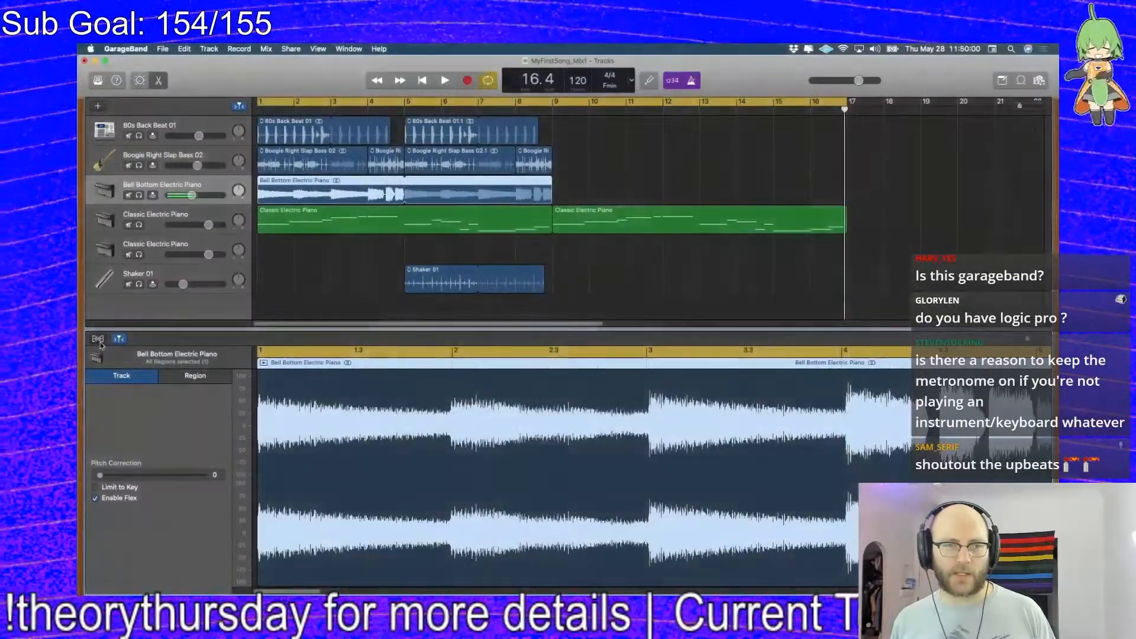
left_click(99, 341)
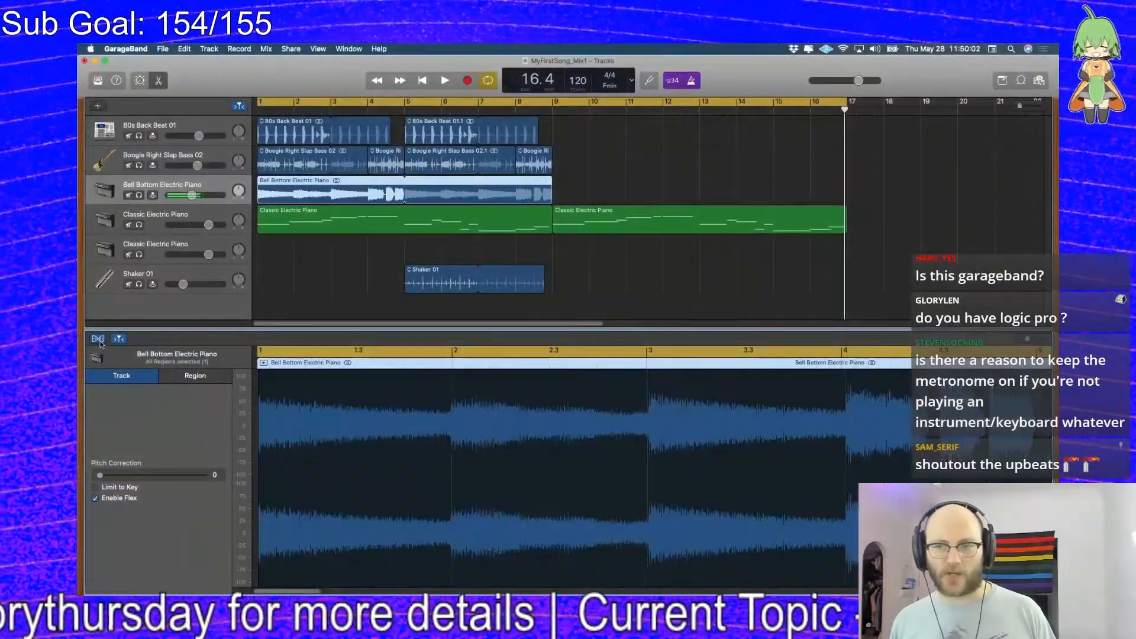
key("e")
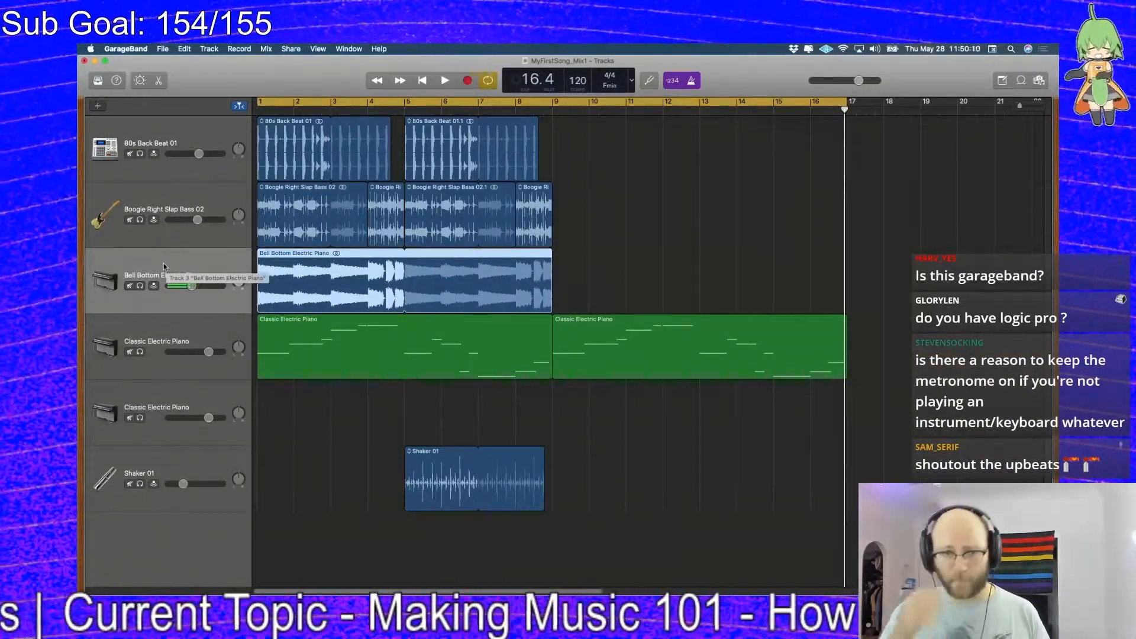
Delete the empty duplicate Classic Electric Piano track
left_click(549, 418)
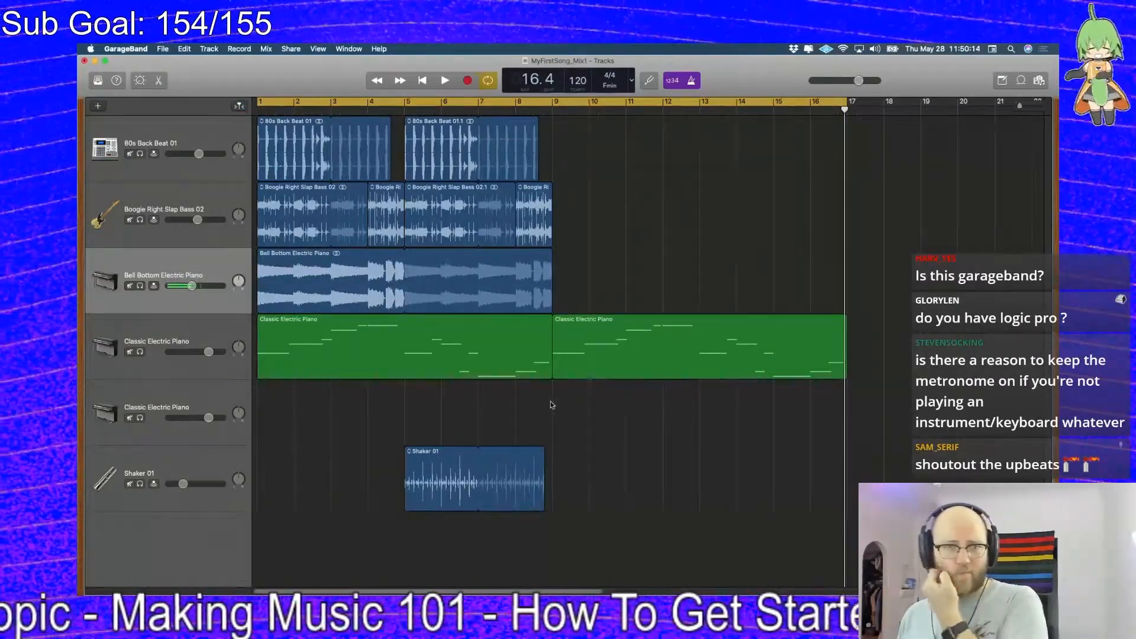
left_click(548, 352)
left_click(619, 347)
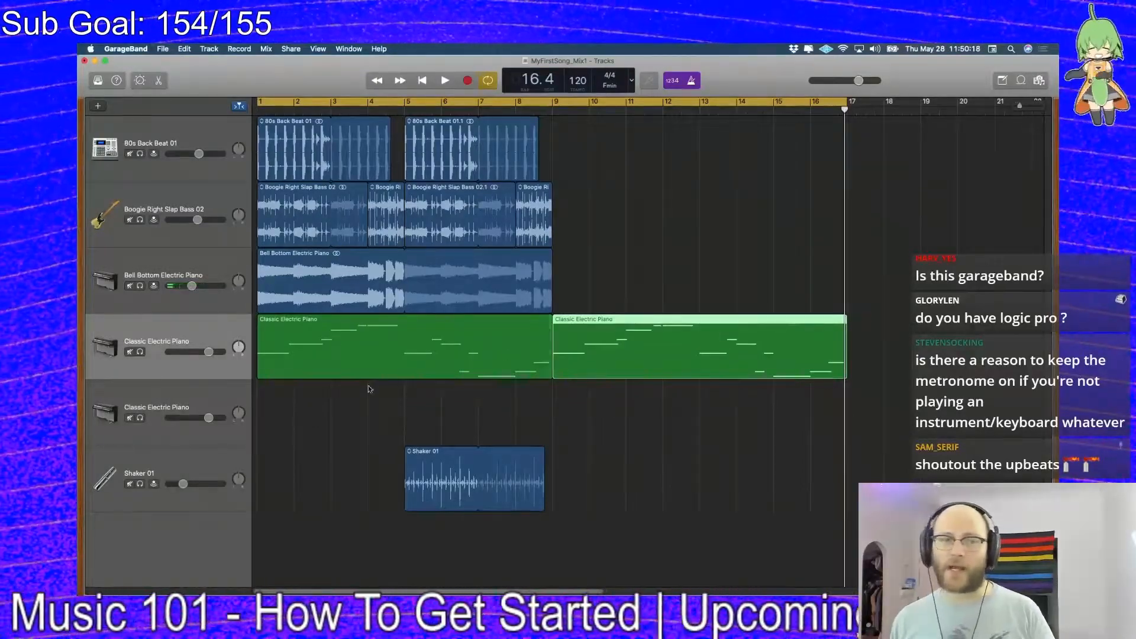
left_click(188, 395)
key("super+BackSpace")
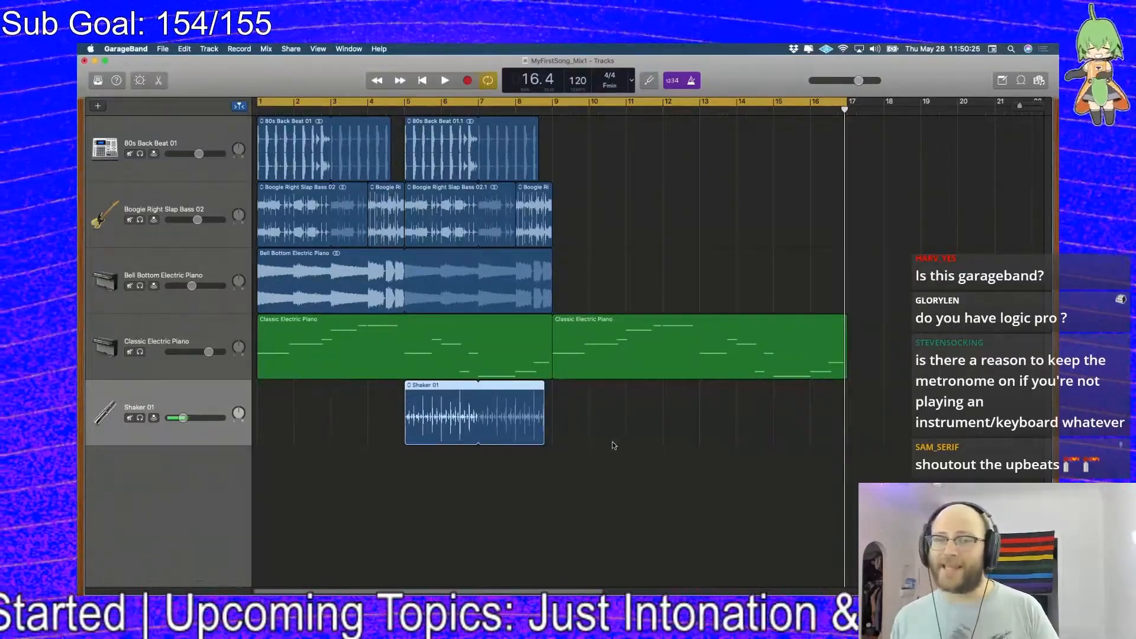
Shorten the cycle range to end at bar 9 and copy all drum, slap bass and Bell Bottom Electric Piano regions to bar 9
left_click(429, 344)
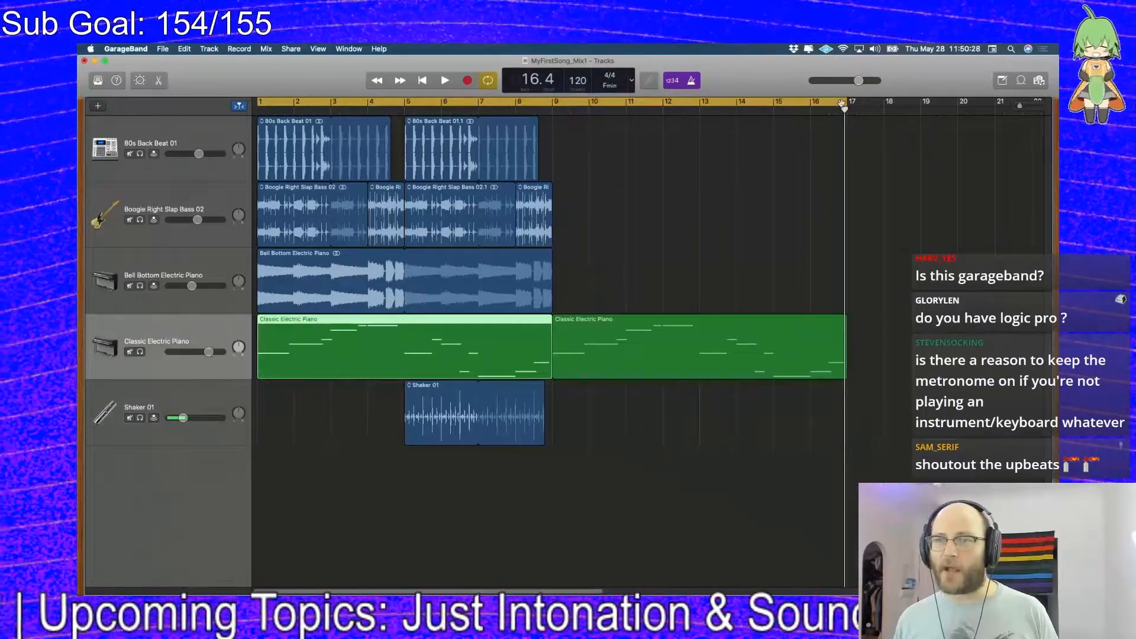
left_click_drag(845, 102, 549, 143)
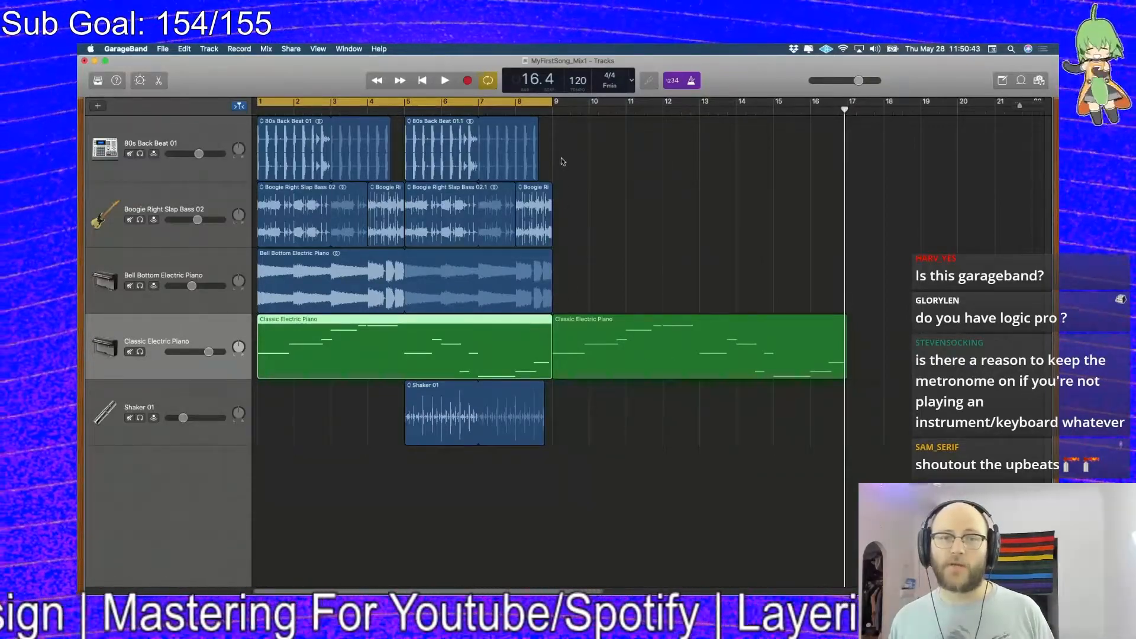
left_click_drag(559, 129, 274, 274)
left_click(560, 155)
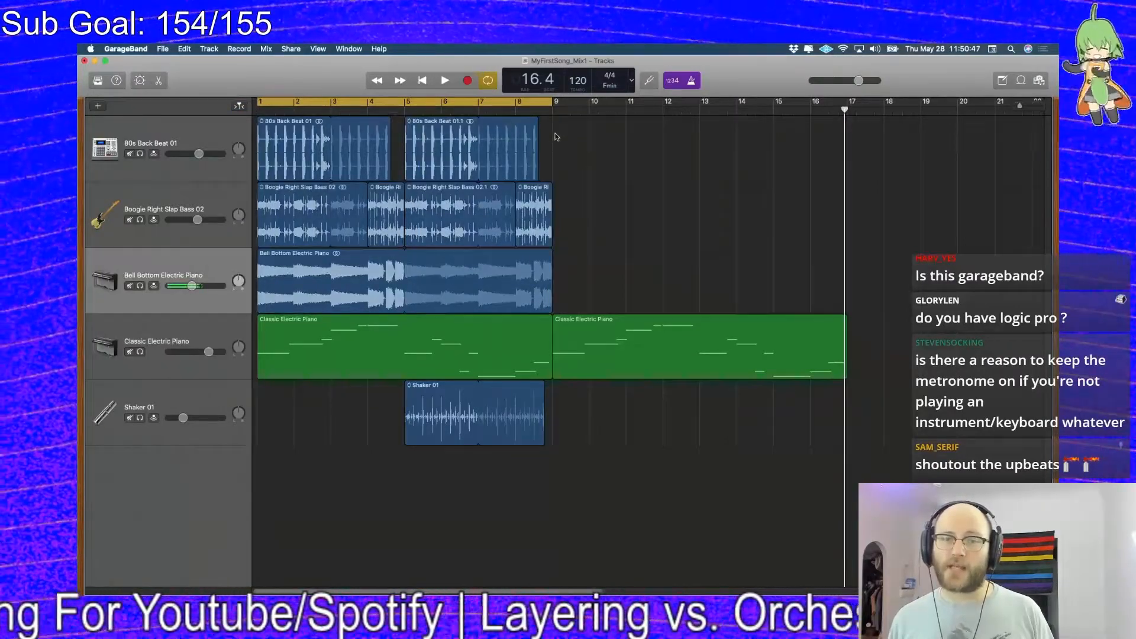
left_click_drag(556, 137, 255, 279)
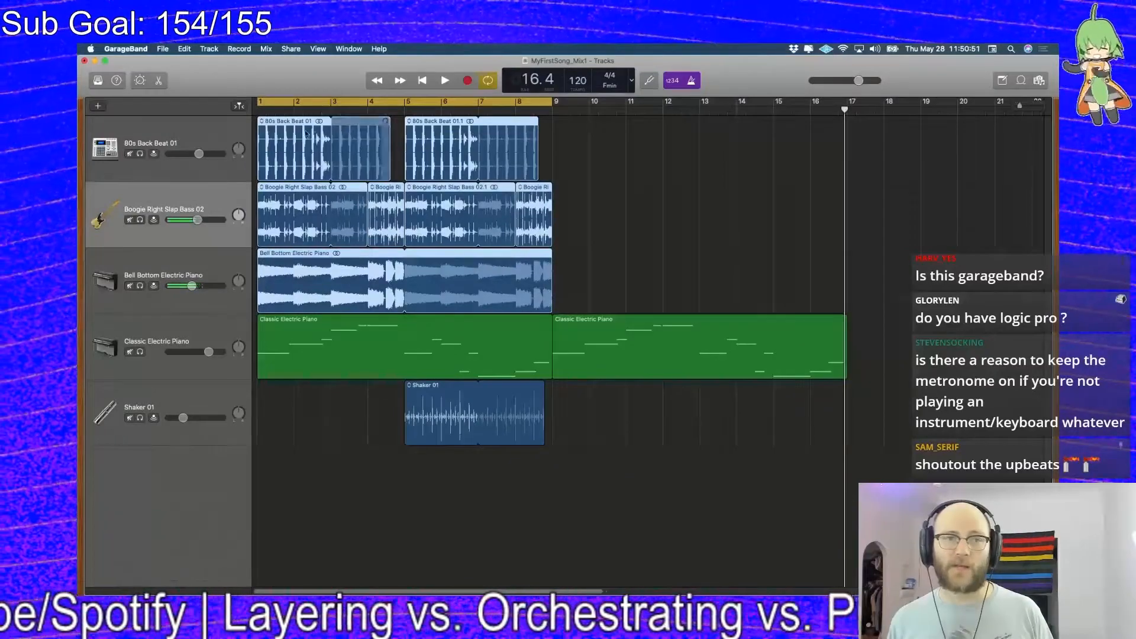
left_click_drag(290, 129, 586, 133)
left_click(391, 407)
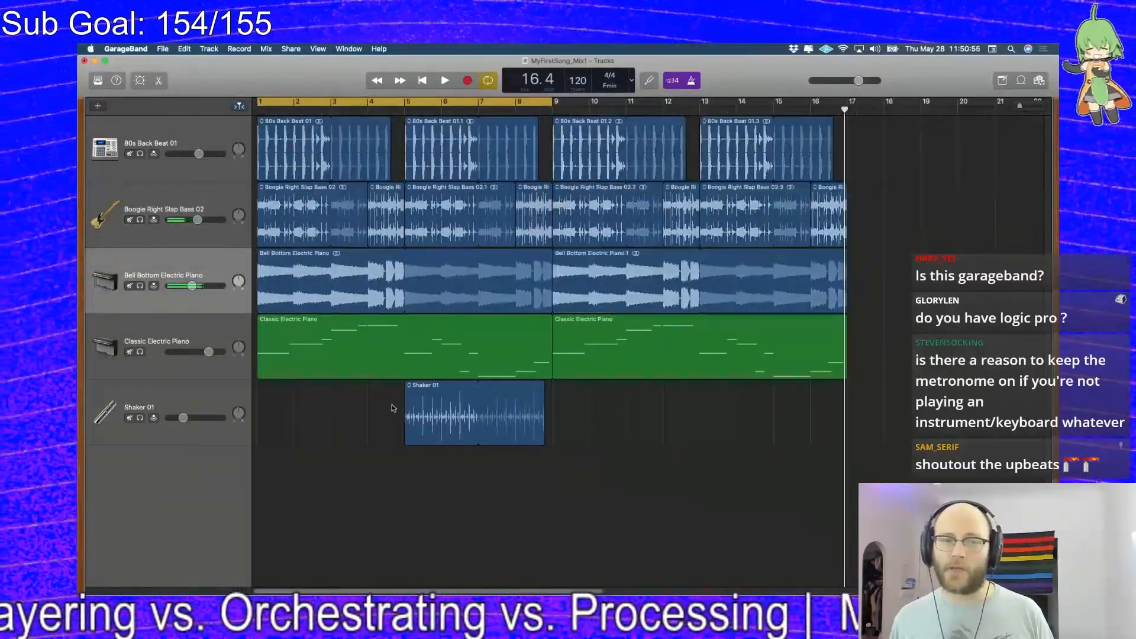
Fill bars 9 to 17 with a looped copy of the Shaker 01 region and extend the cycle range to bar 17
left_click(438, 408)
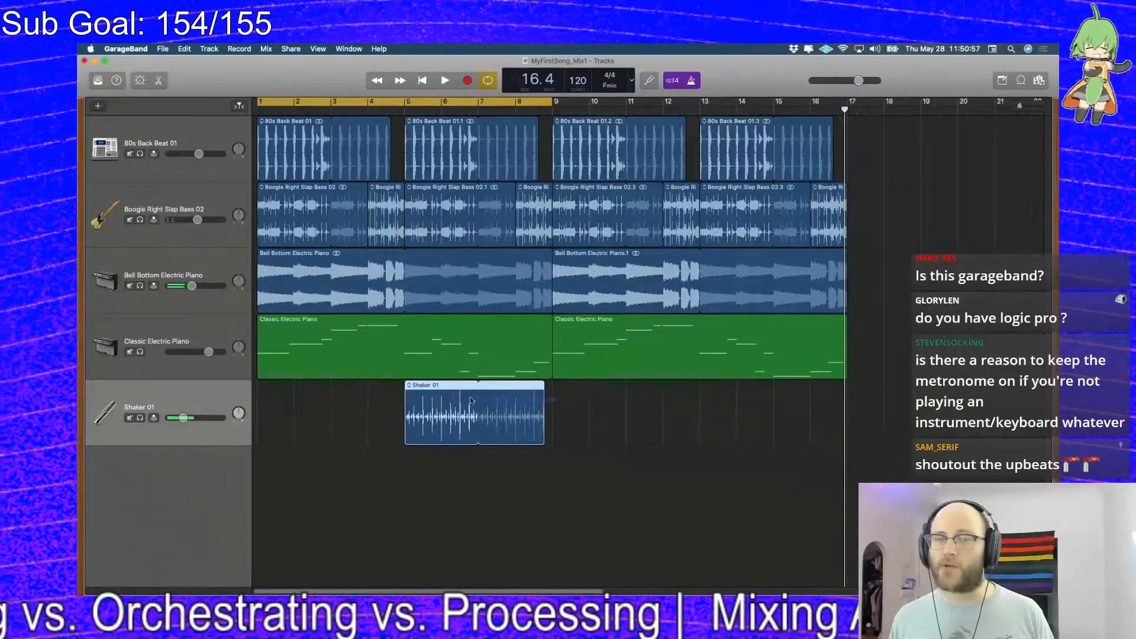
left_click_drag(457, 400, 592, 409)
left_click_drag(690, 393, 838, 424)
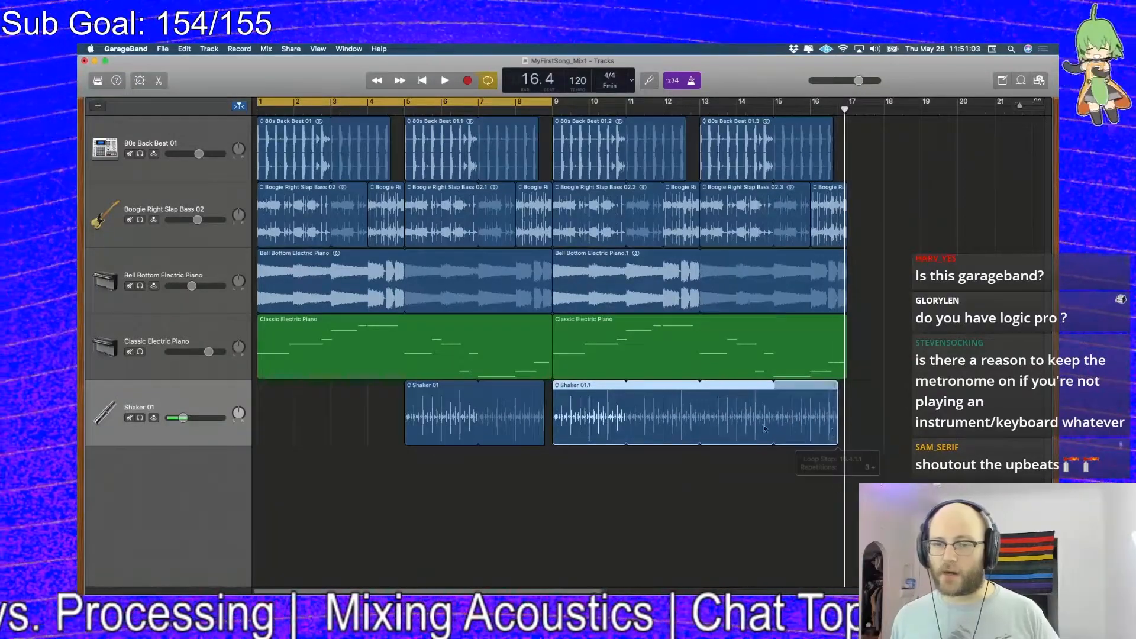
key("super+z")
key("super+z")
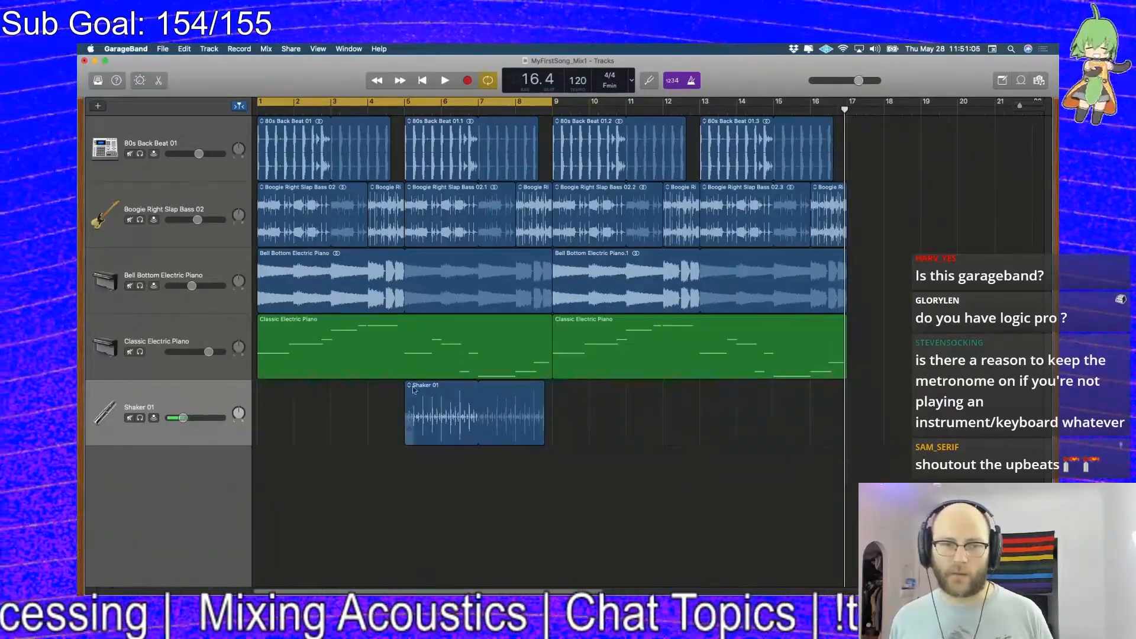
key("super+shift+z")
key("super+shift+z")
left_click_drag(837, 398, 846, 402)
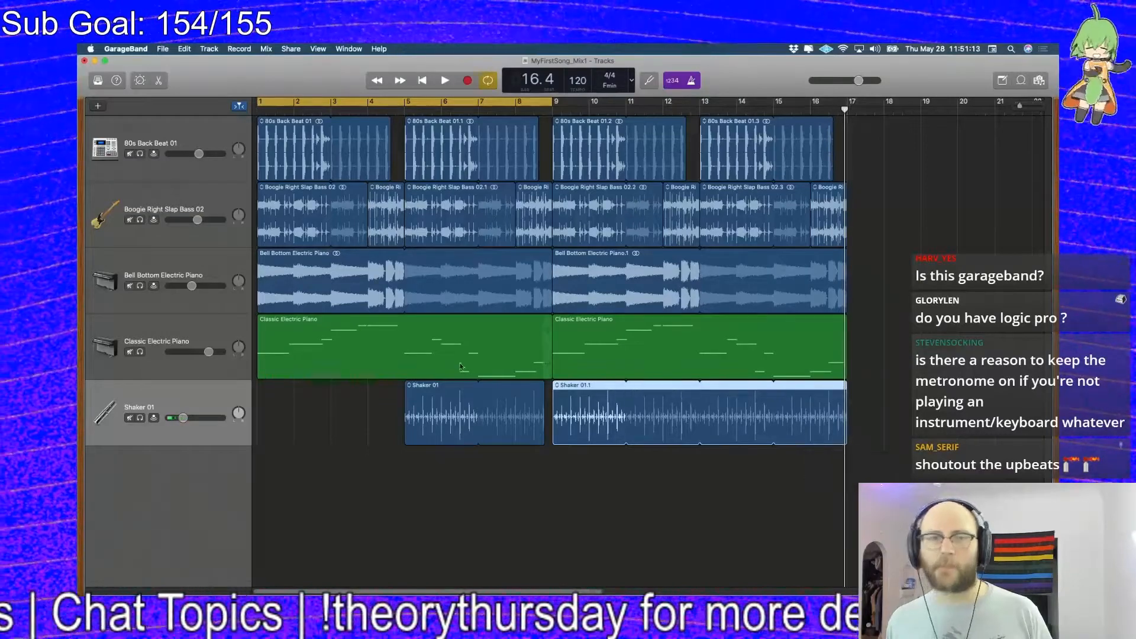
left_click_drag(551, 105, 846, 107)
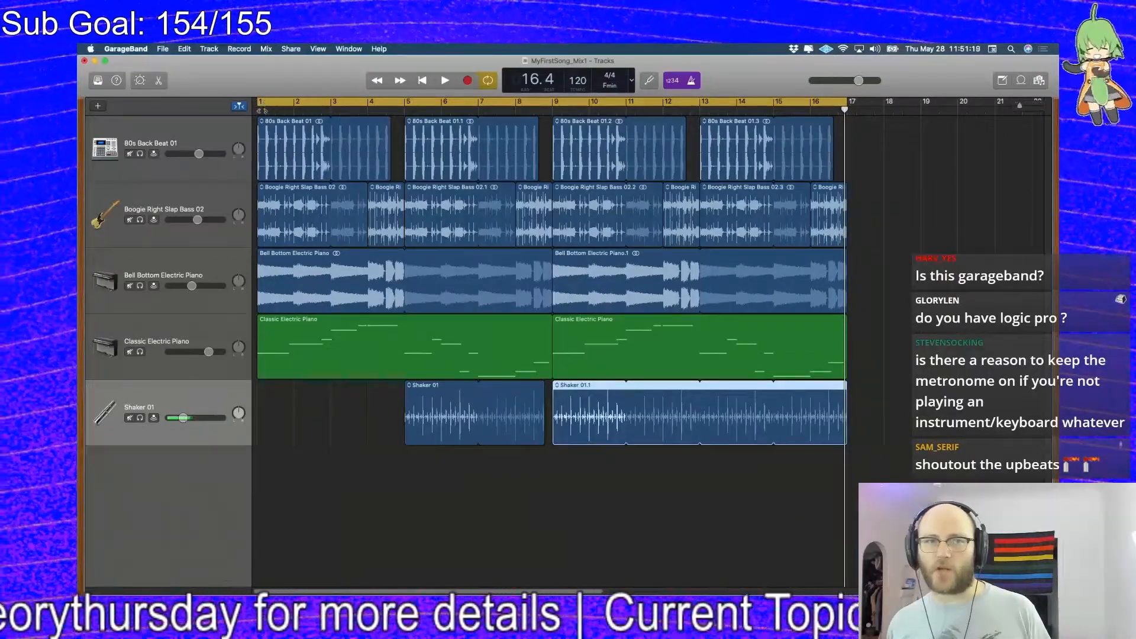
Return the playhead to the start of the song and add a new Software Instrument track
left_click_drag(262, 111, 238, 102)
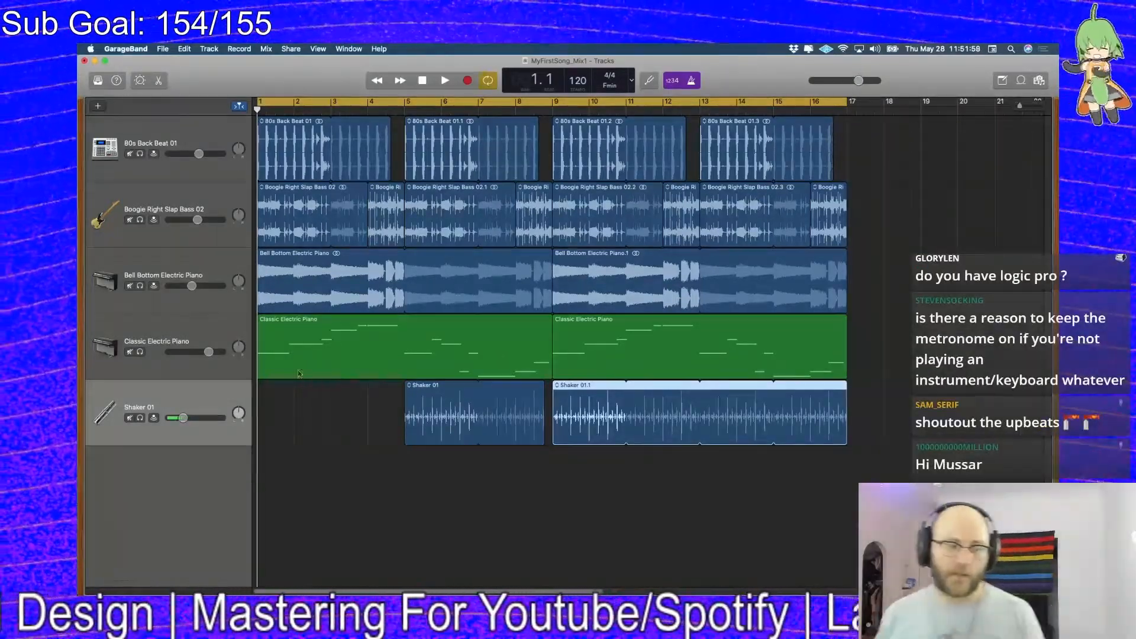
left_click(209, 49)
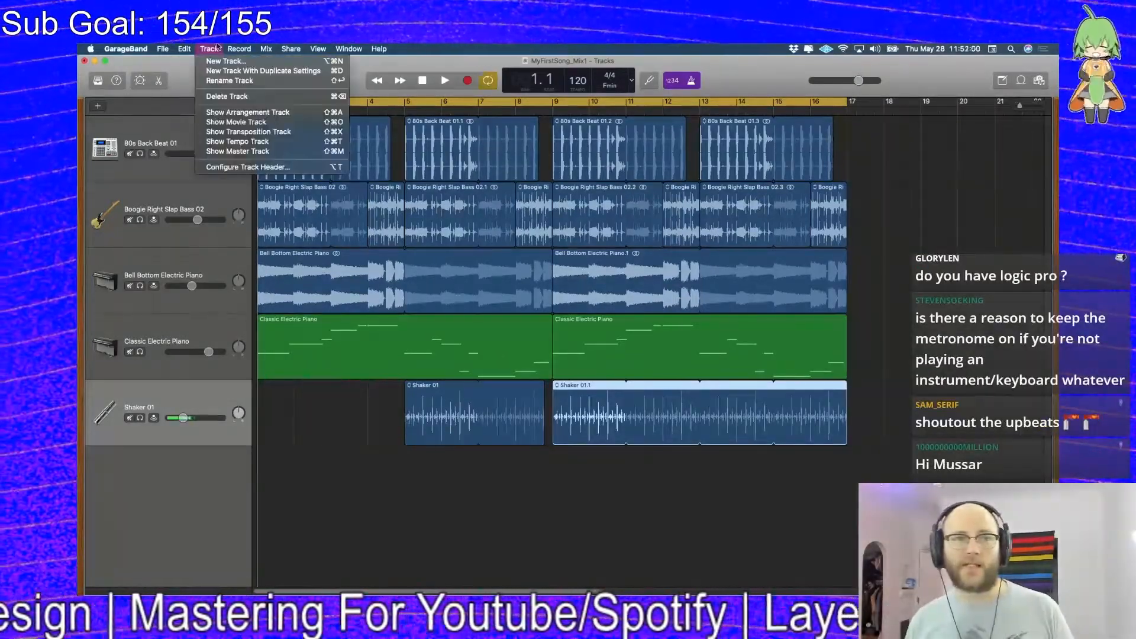
left_click(333, 63)
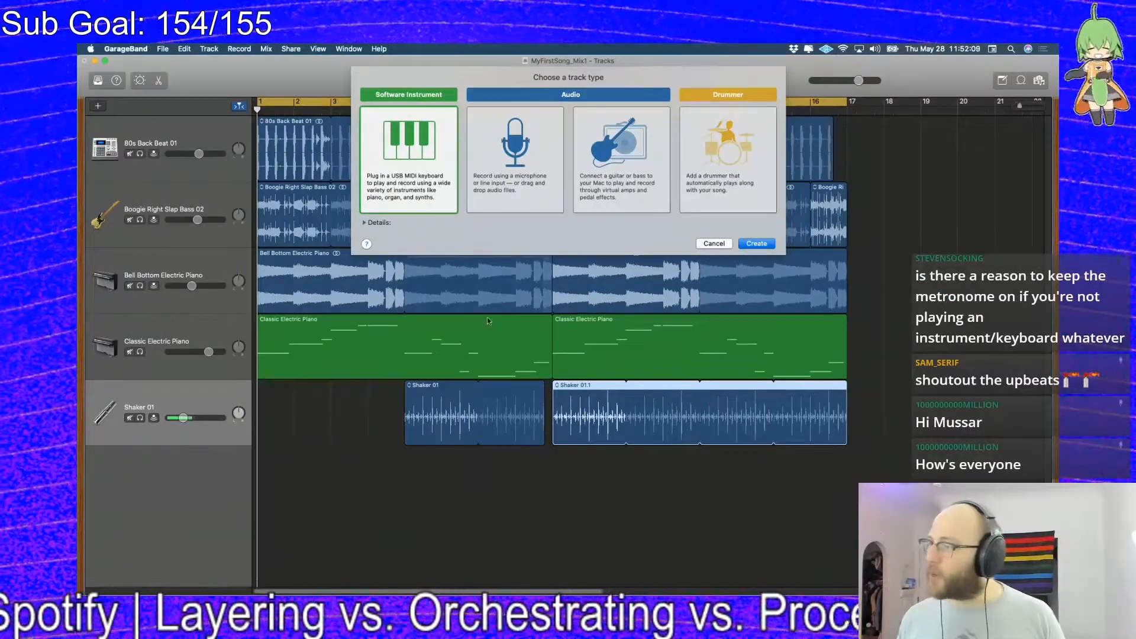
left_click(761, 244)
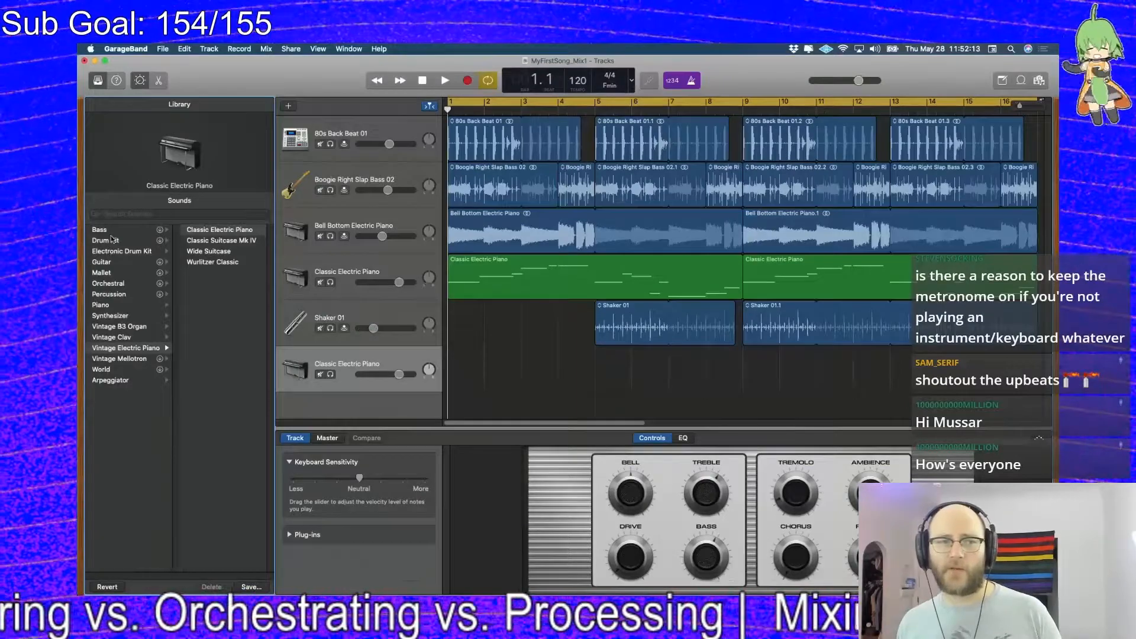
Load the Gnarly Trance Pluck sound from the Arpeggiator's Synth Basics category onto the new track
left_click(126, 381)
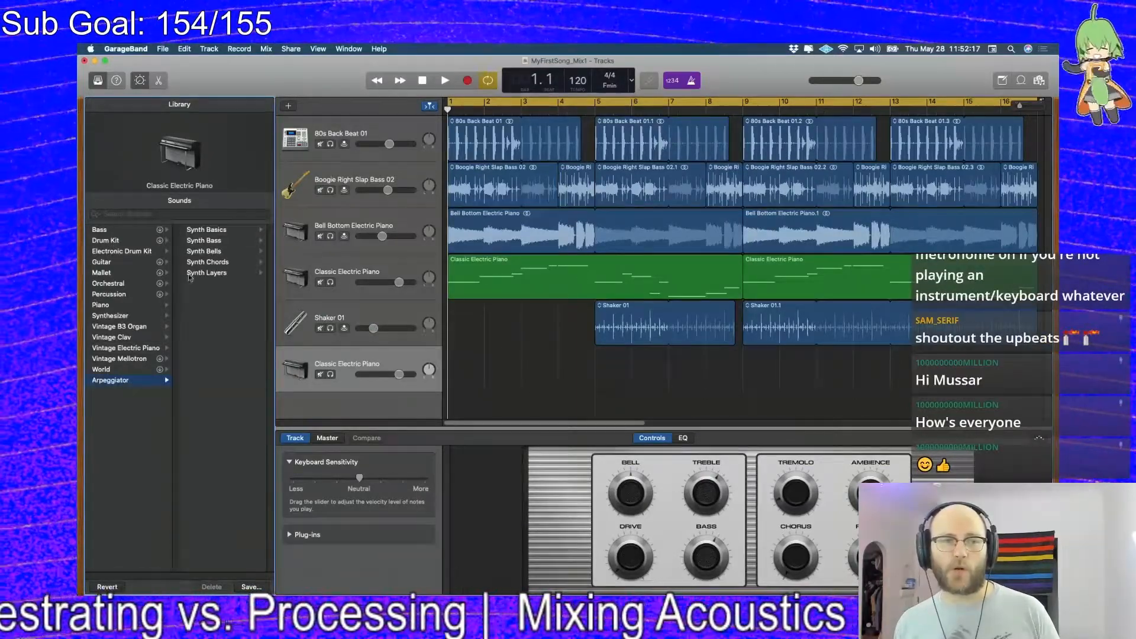
left_click(211, 231)
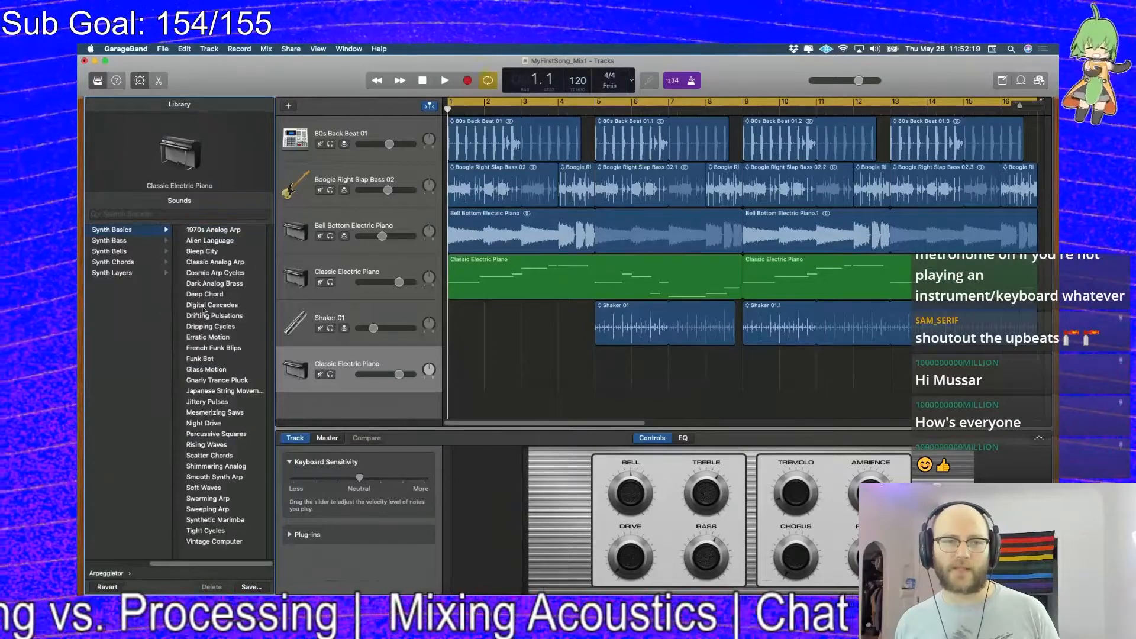
left_click(213, 380)
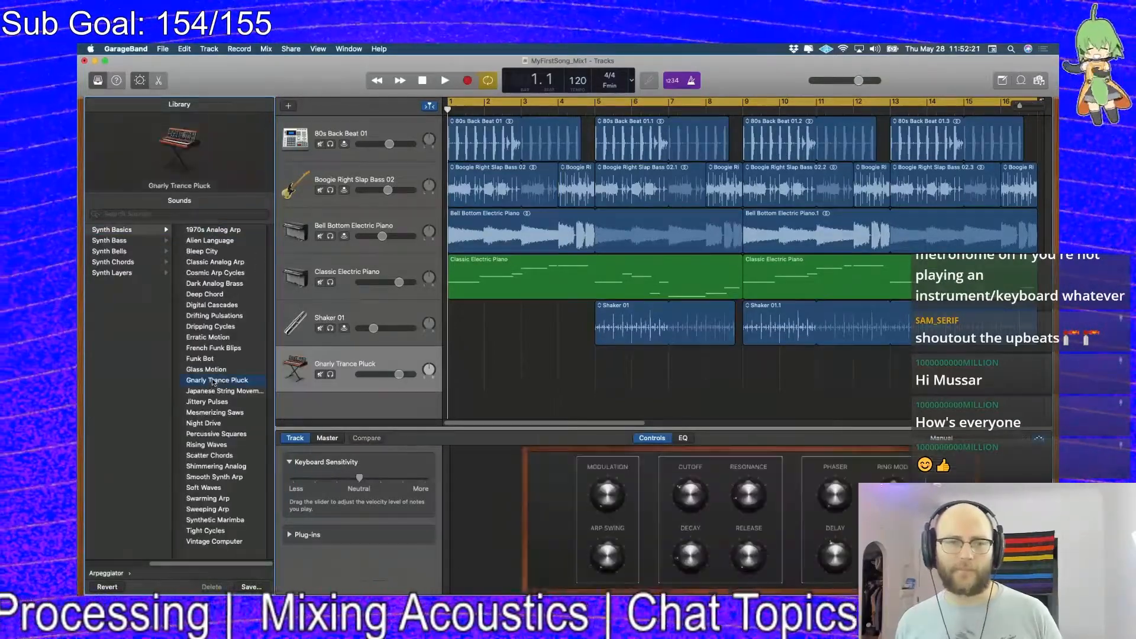
Audition the Gnarly Trance Pluck sound with Musical Typing, raising the octave to C4, and close the keyboard
key("super+k")
key("e")
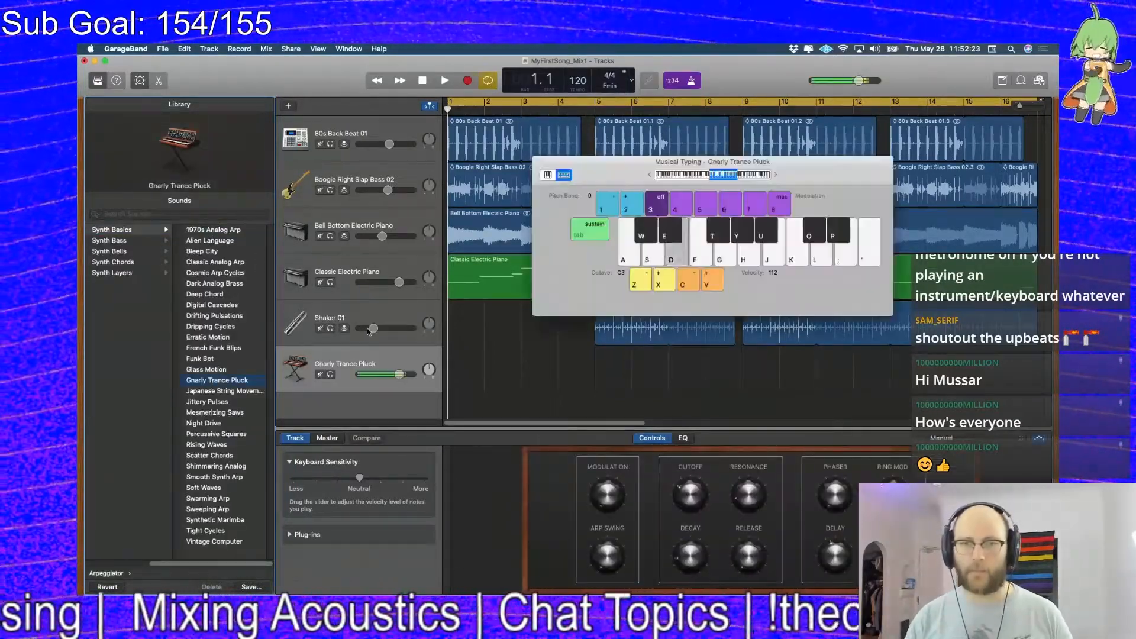
key("x")
key("s")
key("h")
key("a")
key("a")
key("a")
key("a")
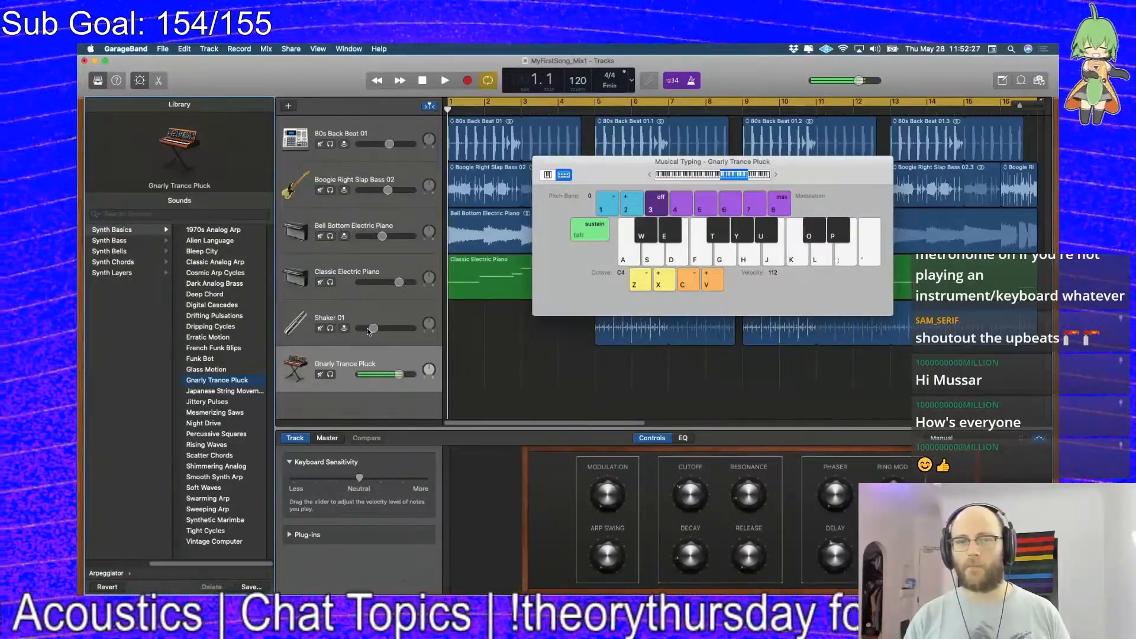
key("a")
key("f")
key("f")
key("y")
key("a")
key("w")
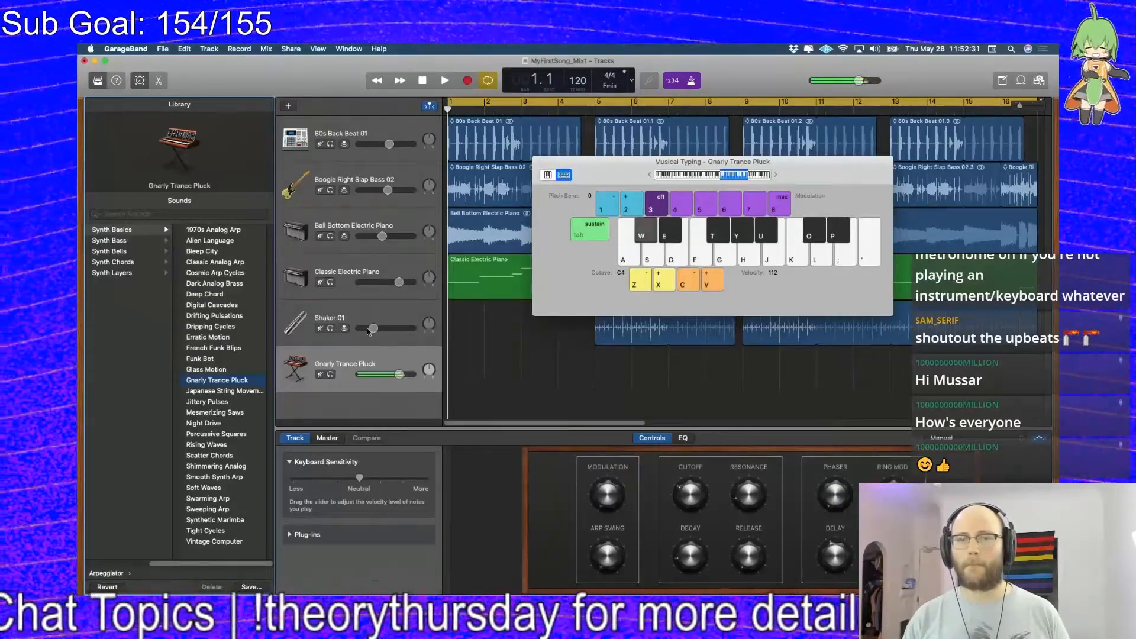
key("f")
key("y")
key("f")
key("e")
key("e")
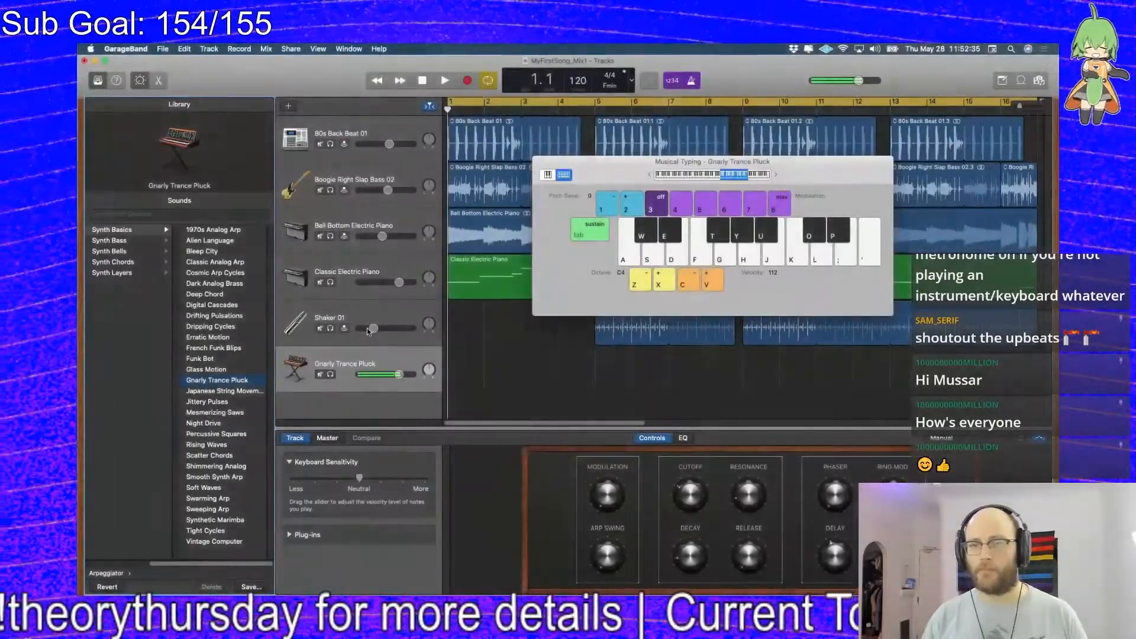
key("g")
key("u")
key("g")
key("u")
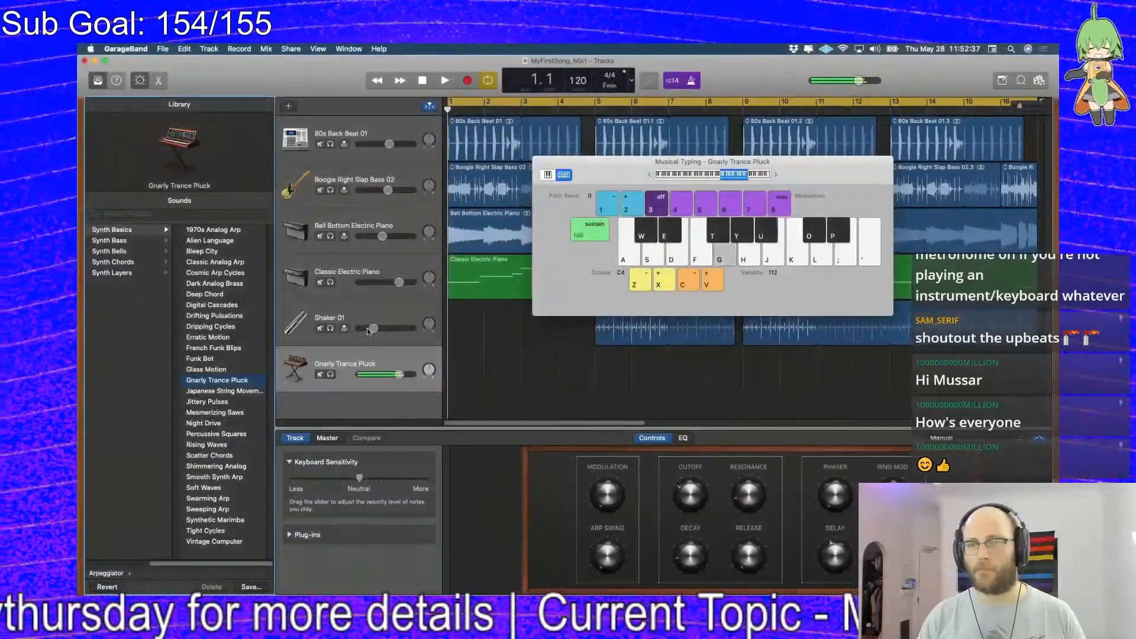
key("f")
key("g")
key("u")
key("k")
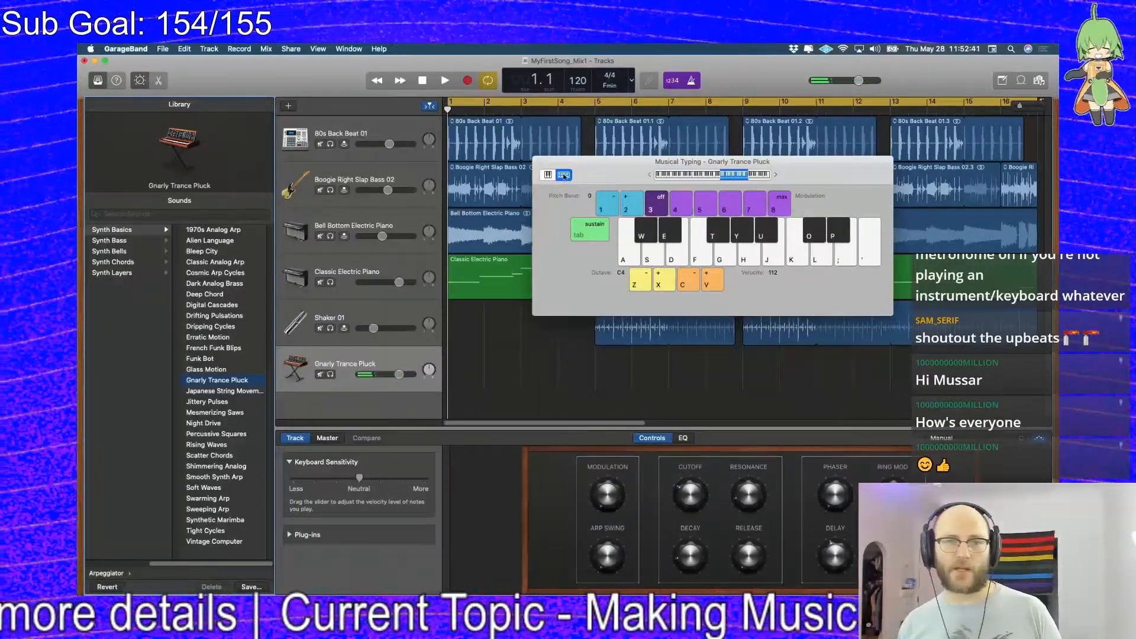
left_click(541, 162)
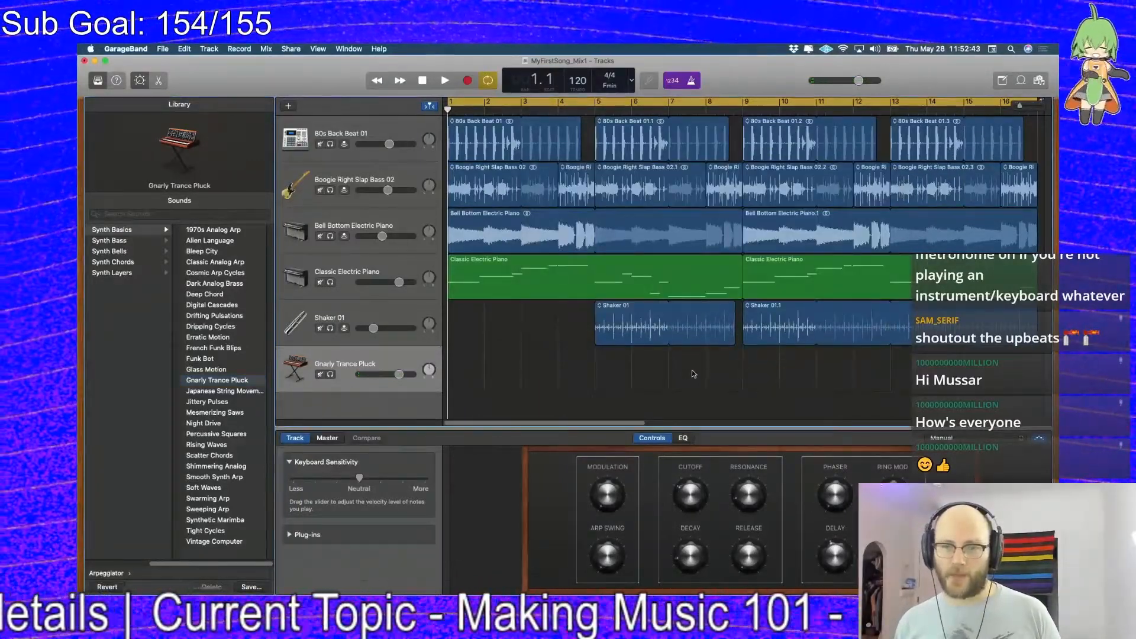
Create an empty MIDI region at bar 9 on the Gnarly Trance Pluck track and open it in the Piano Roll
right_click(751, 363)
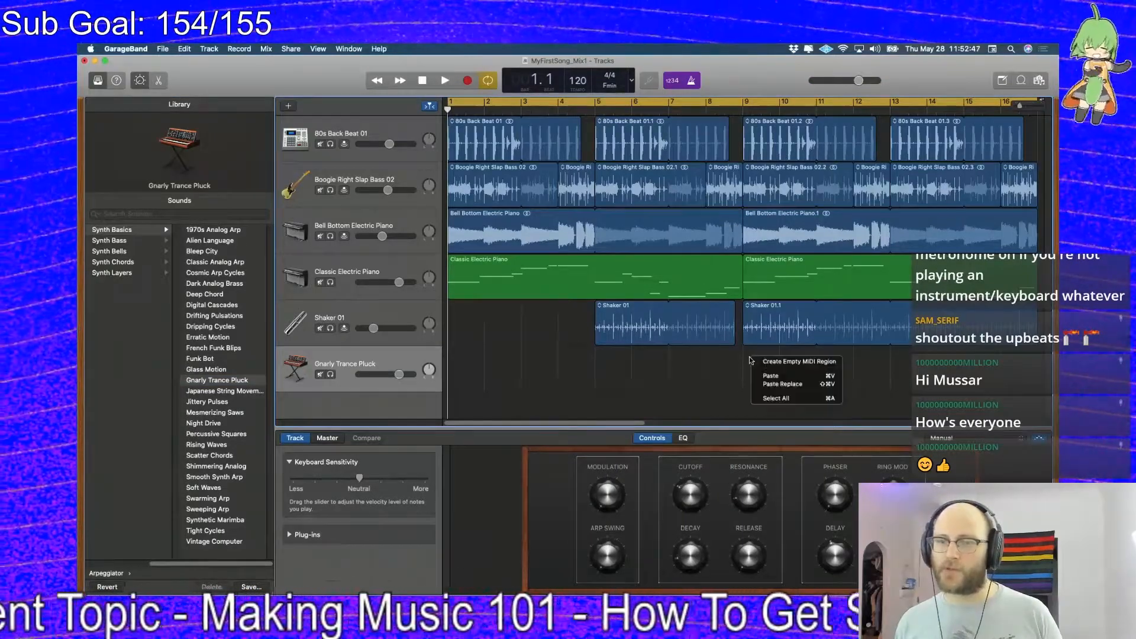
left_click(765, 362)
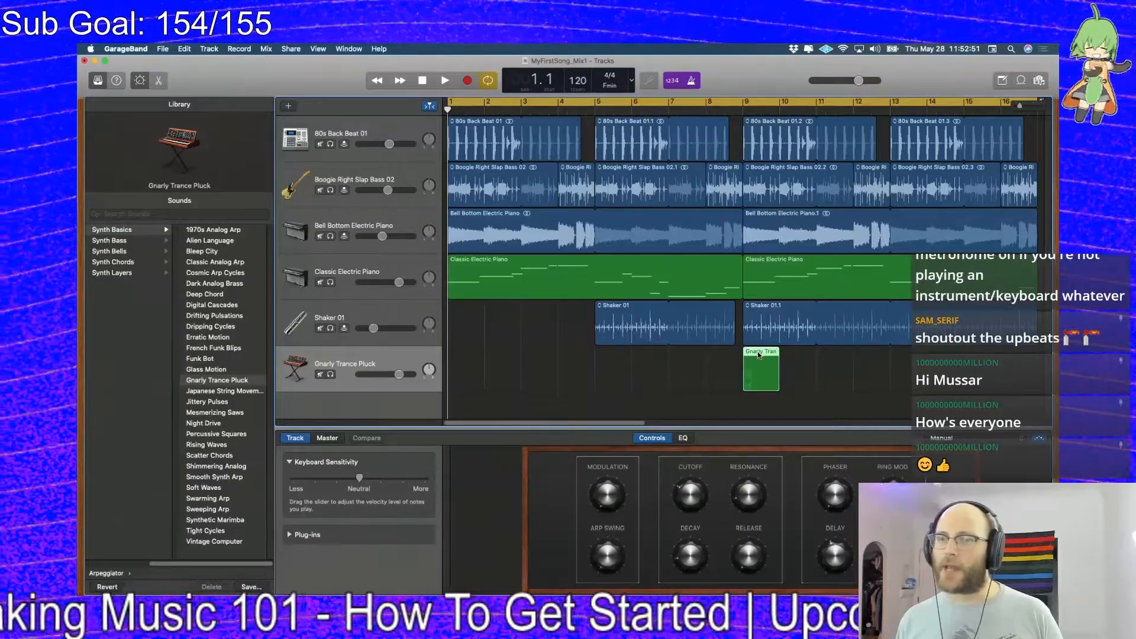
double_click(758, 352)
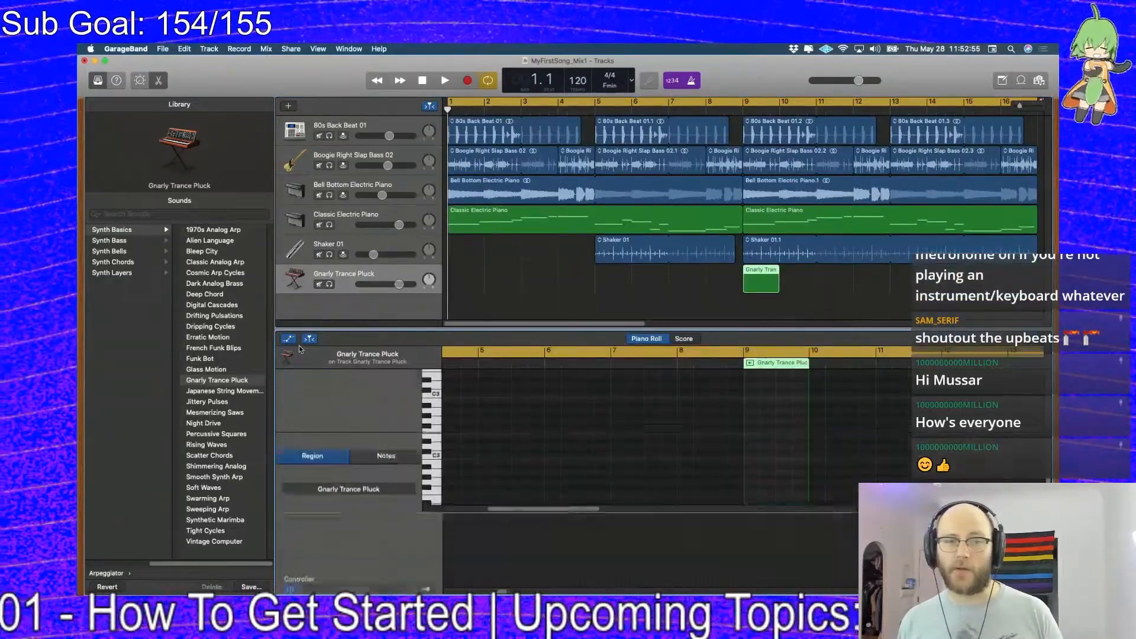
scroll(754, 468, "down", 1)
left_click(754, 456, "super")
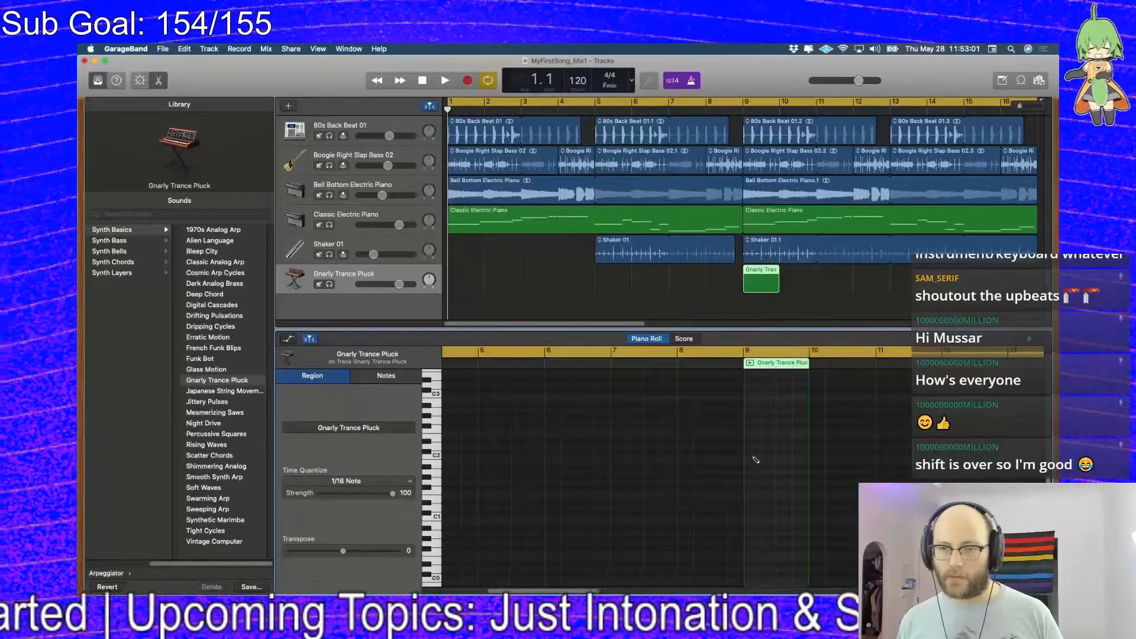
left_click_drag(760, 458, 751, 457)
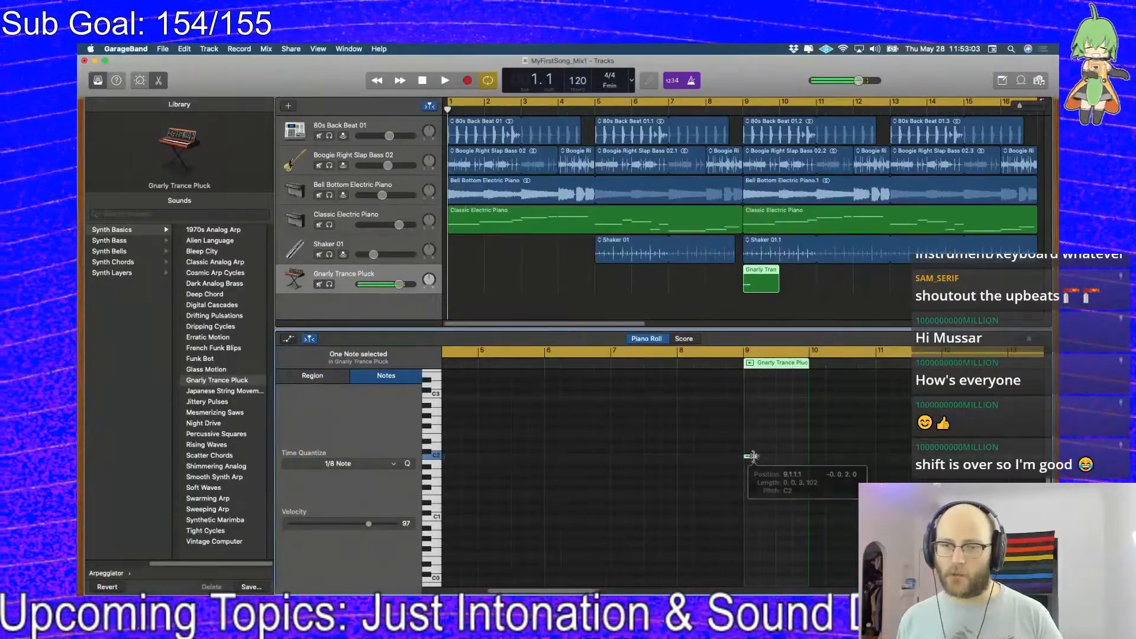
key("BackSpace")
scroll(754, 458, "up", 5)
left_click(754, 444, "super")
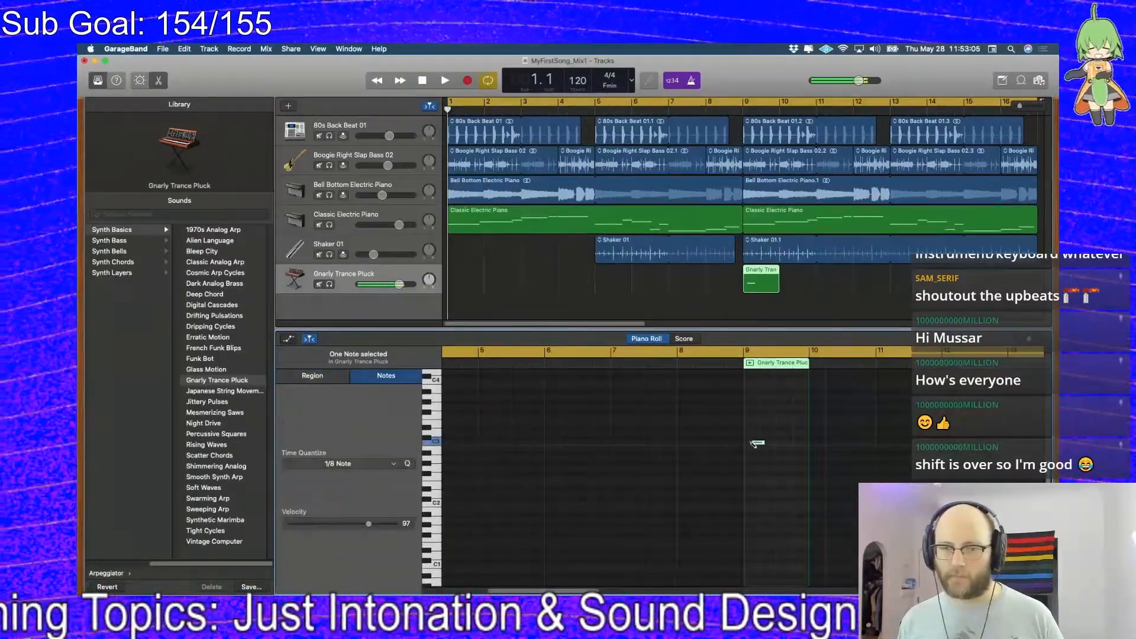
key("BackSpace")
Write four one-beat notes in bar 9 of the Gnarly Trance Pluck region: C5, F5, G#5 and F5
scroll(754, 456, "up", 5)
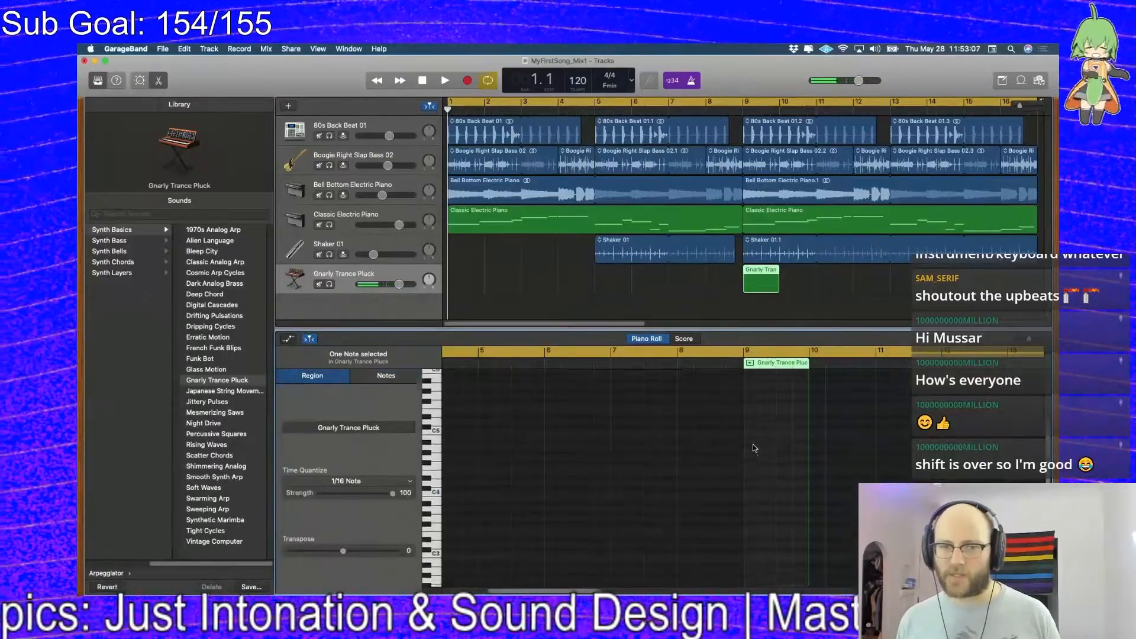
left_click(435, 450)
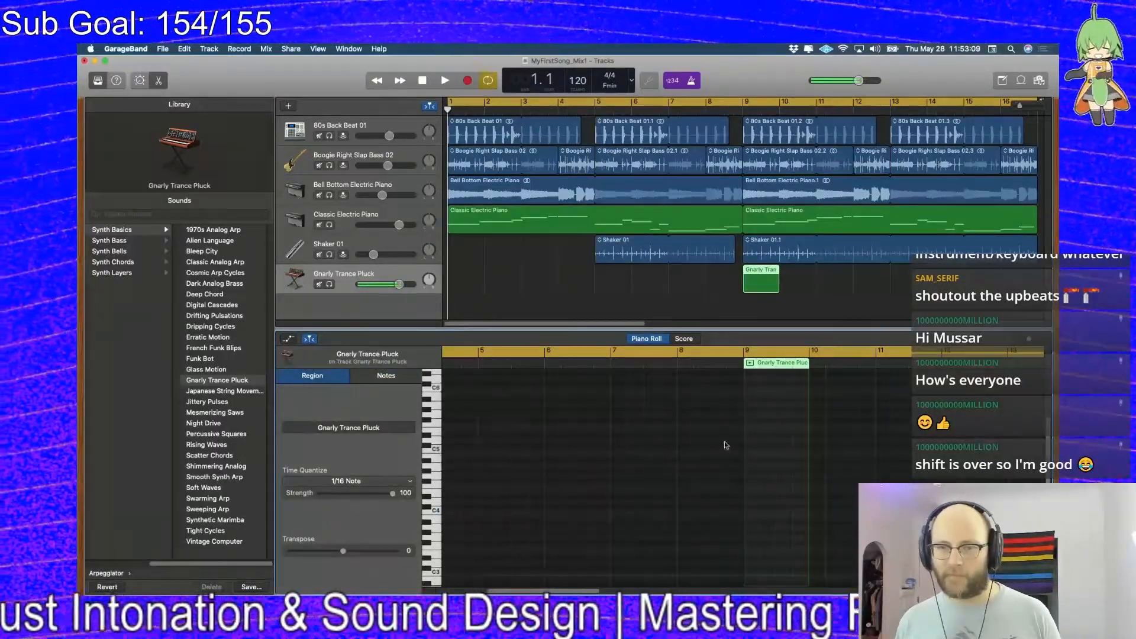
left_click(746, 451, "super")
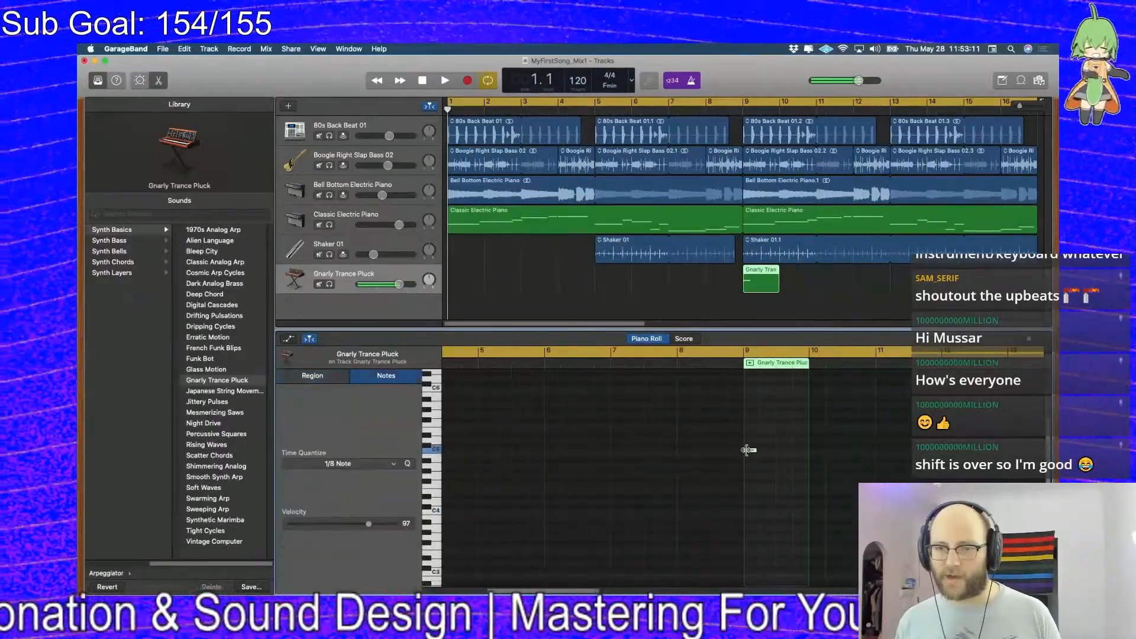
left_click_drag(757, 451, 761, 451)
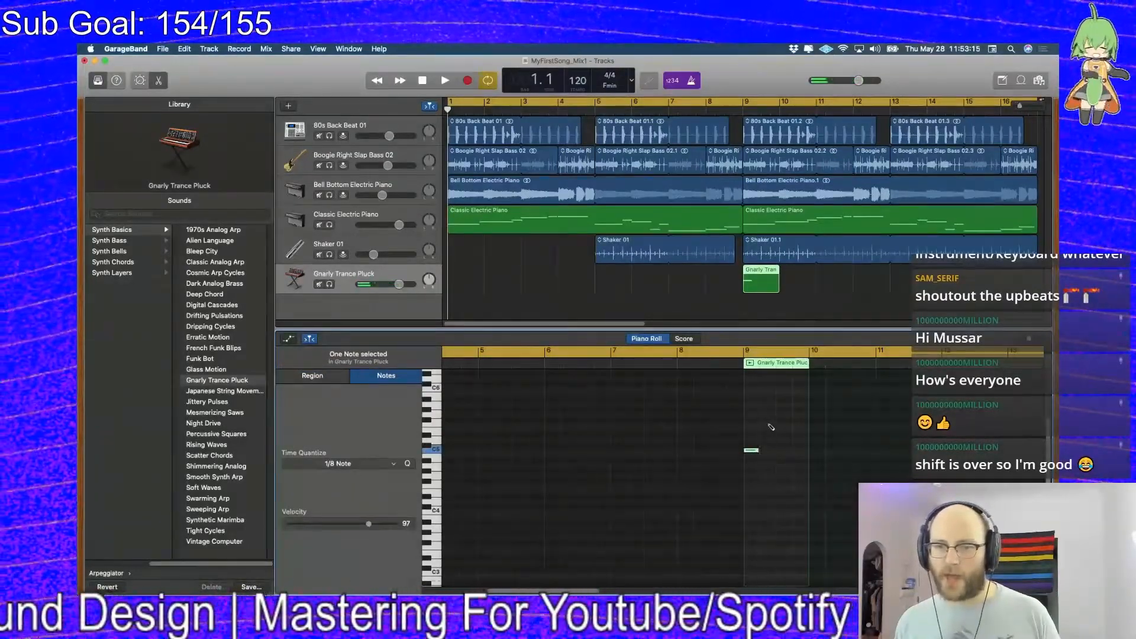
left_click(766, 425, "super")
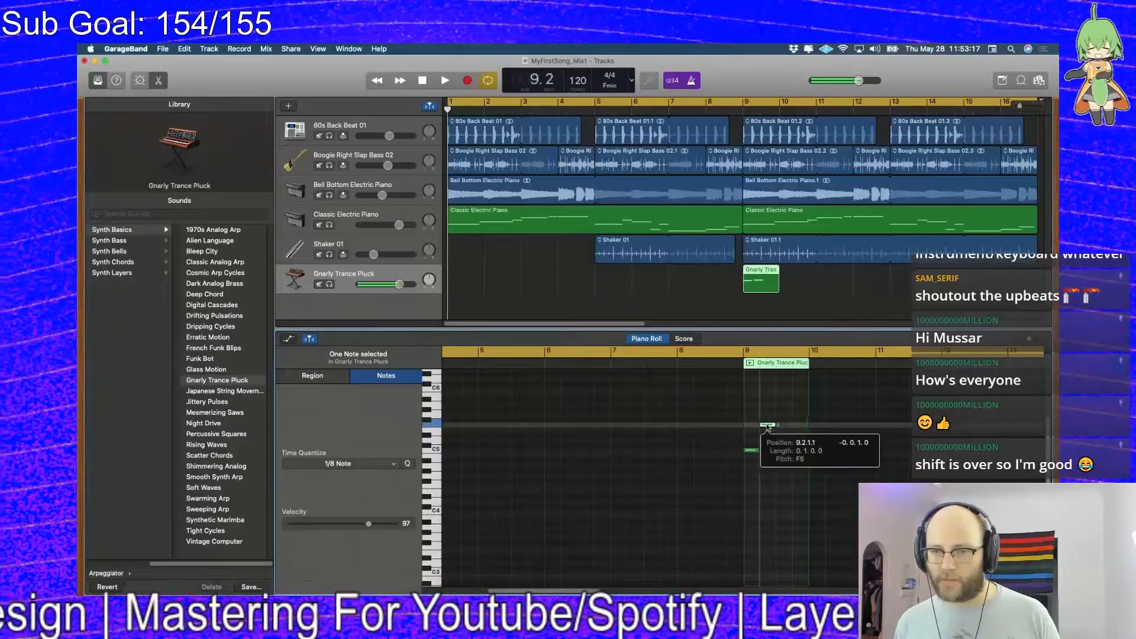
left_click(782, 409, "super")
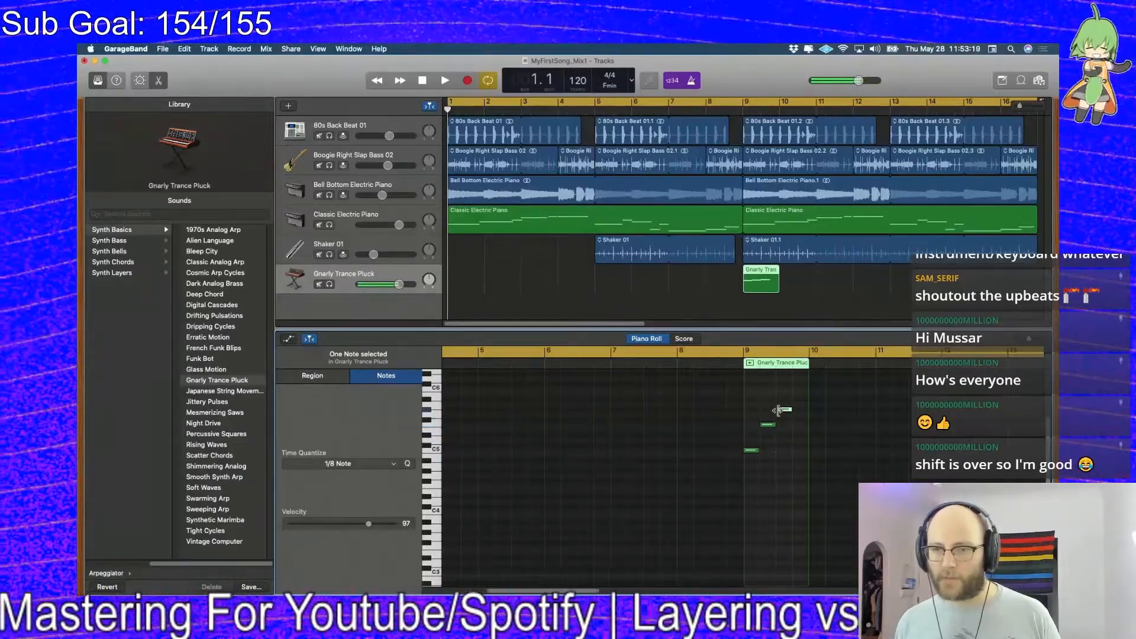
left_click(794, 425, "super")
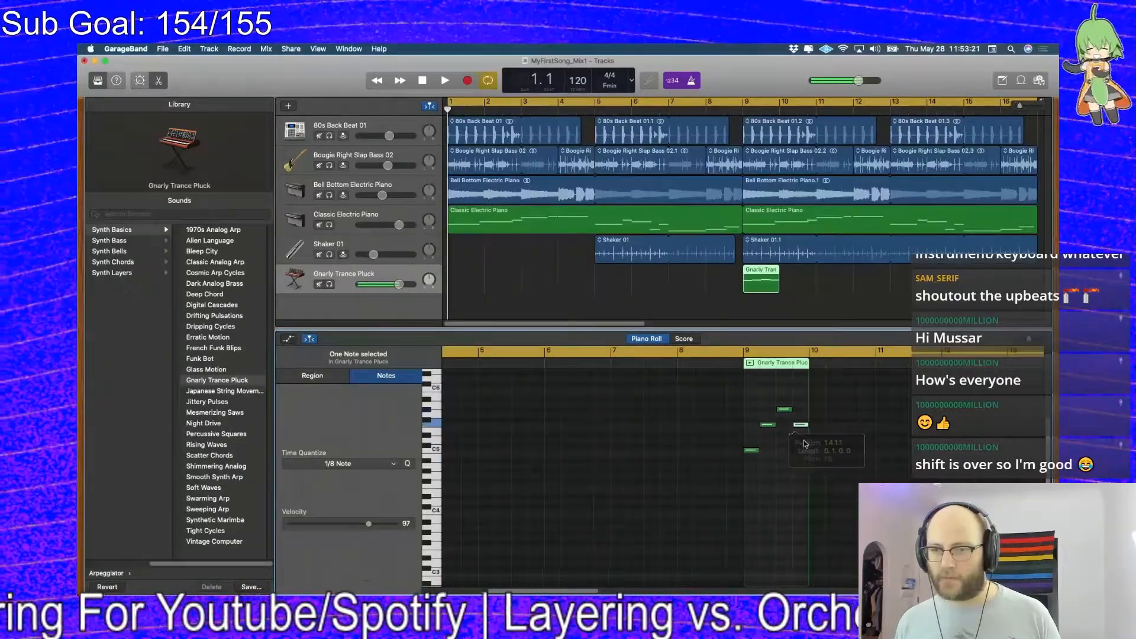
Move the start of the cycle range to bar 9 and play back the new Gnarly Trance Pluck melody
key("space")
key("space")
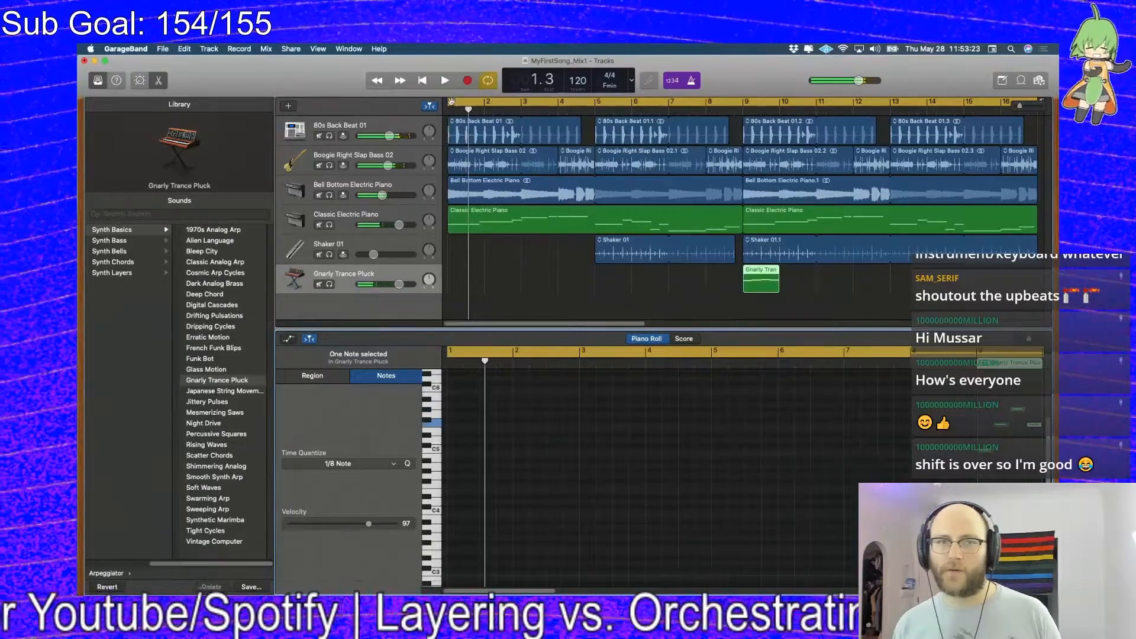
left_click_drag(448, 103, 741, 103)
key("space")
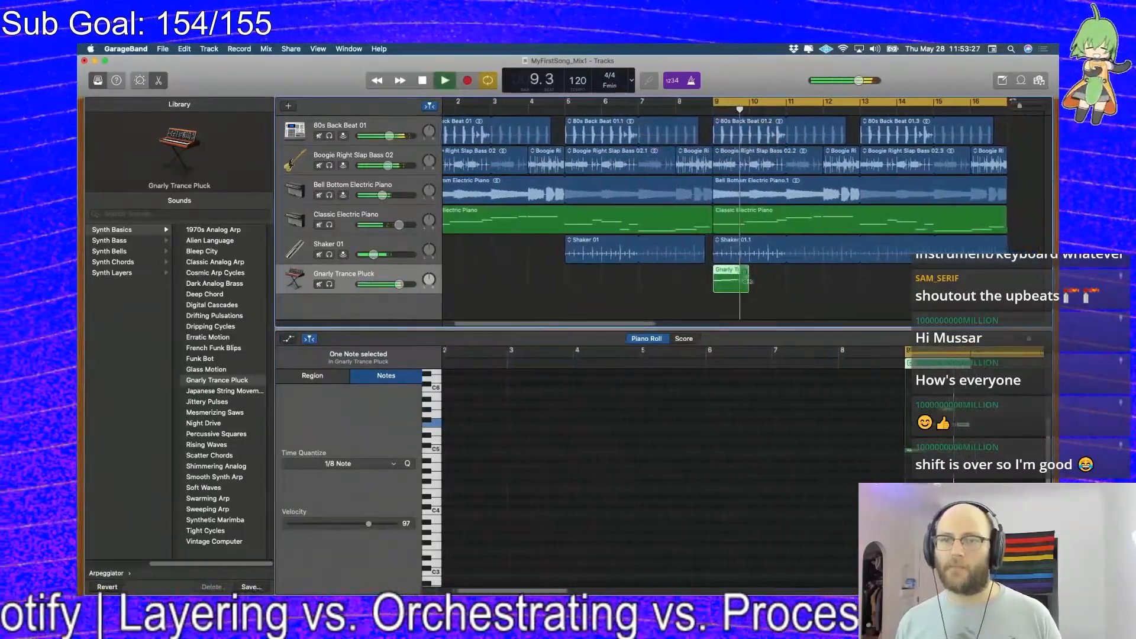
key("space")
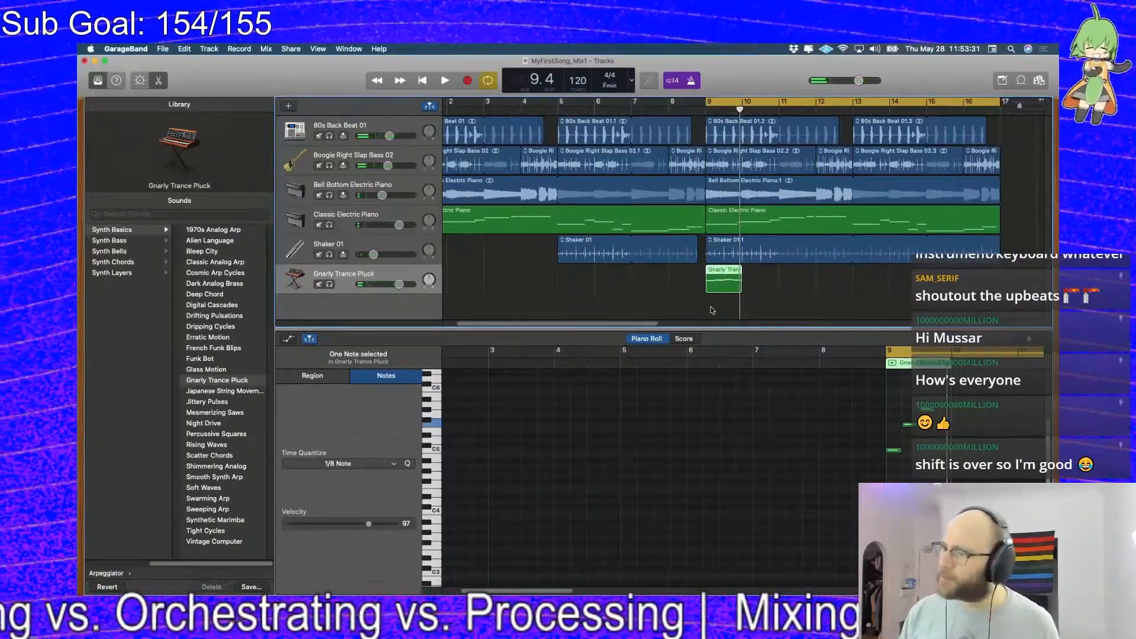
Select all four Gnarly Trance Pluck notes in bar 9 and shorten them to half a beat each
left_click(642, 444)
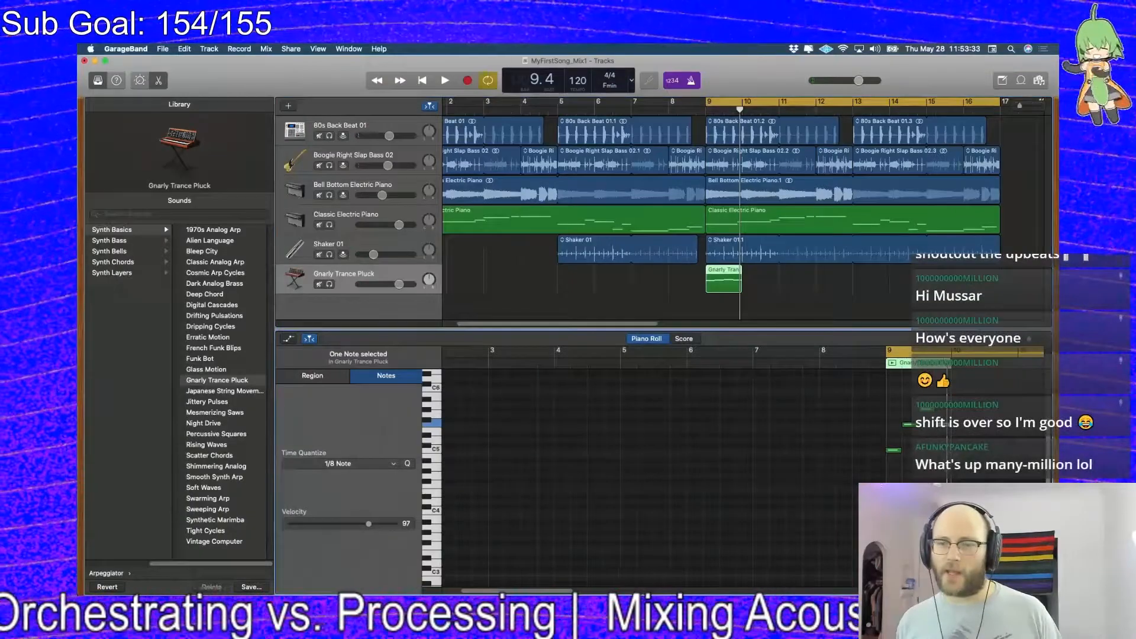
key("super+a")
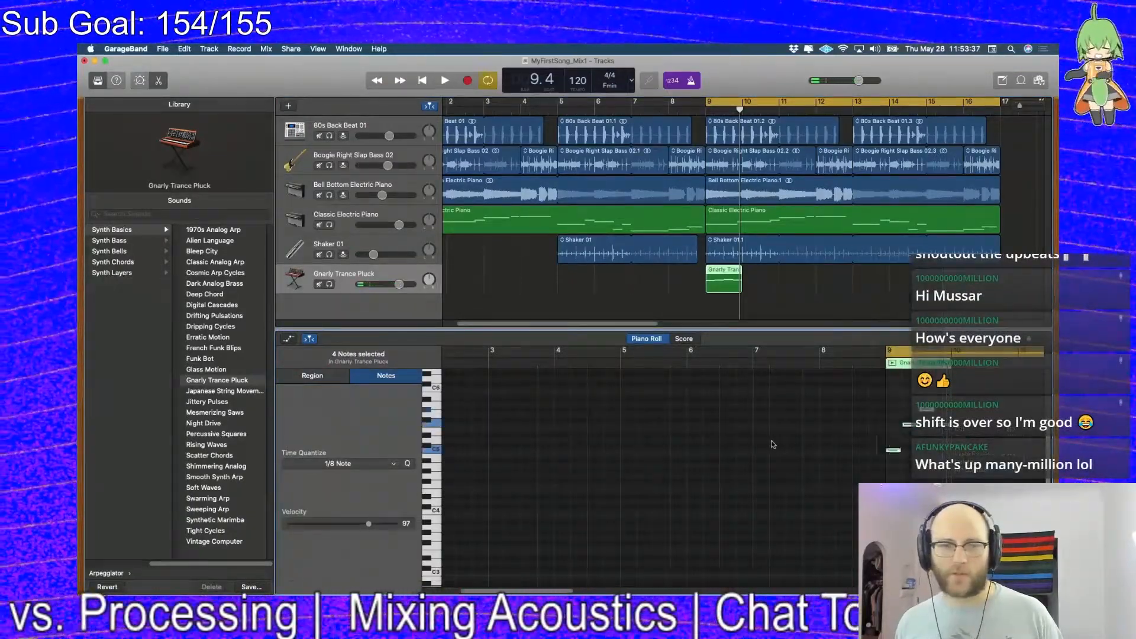
left_click(910, 466)
left_click_drag(898, 464, 883, 467)
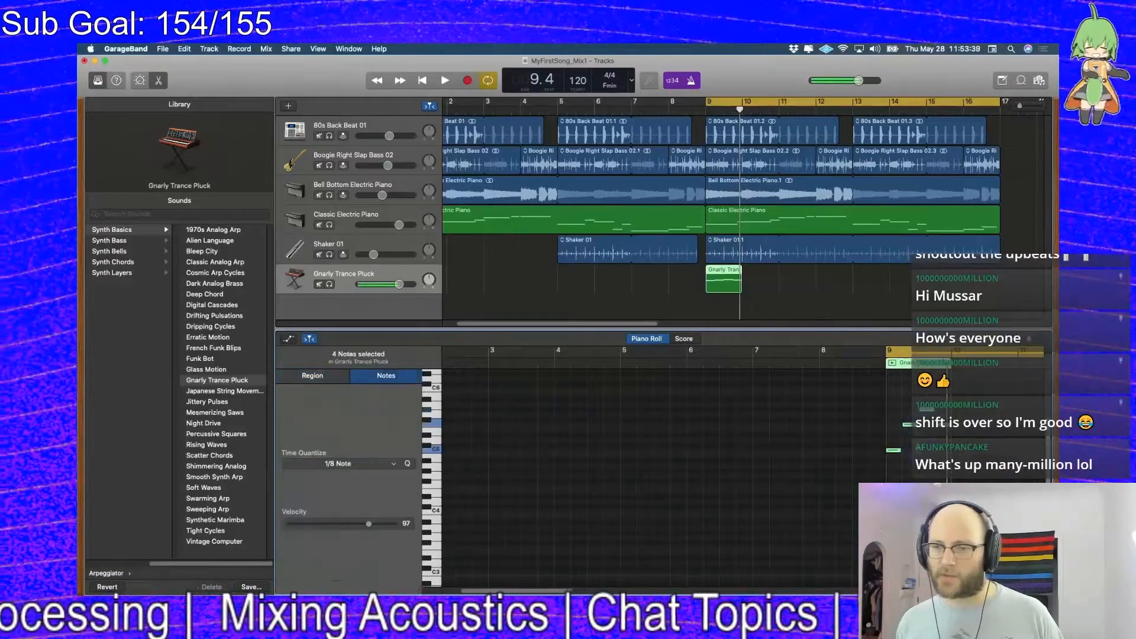
left_click(892, 453)
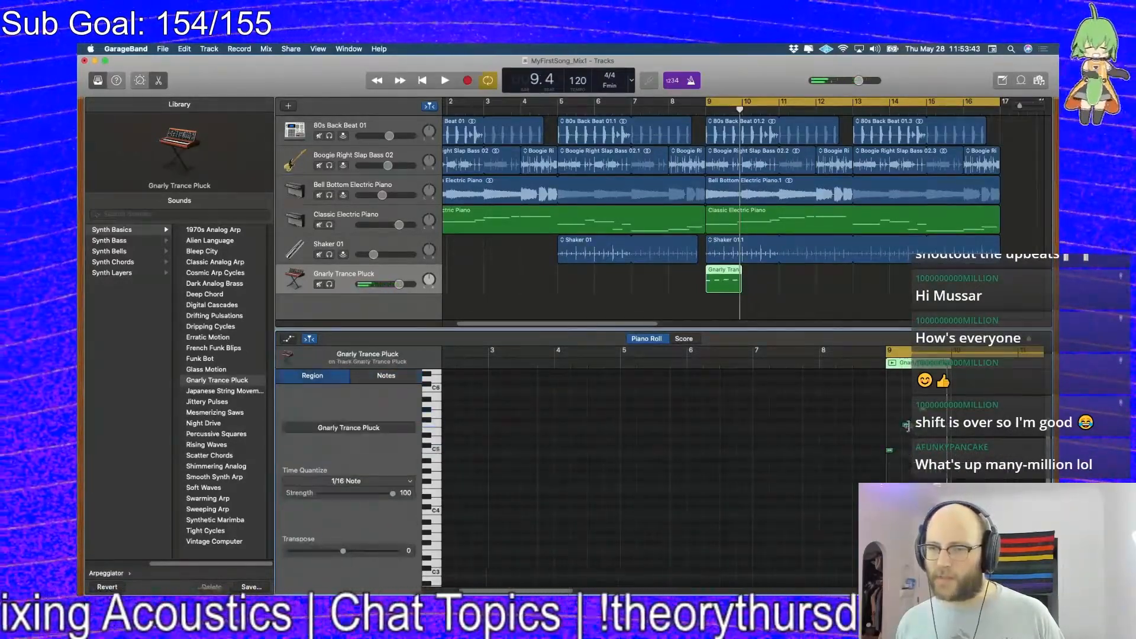
Space the shortened notes half a beat apart from the start of bar 9 and paste a copy of the four-note phrase
left_click_drag(906, 426, 890, 404)
left_click(922, 441)
key("super+v")
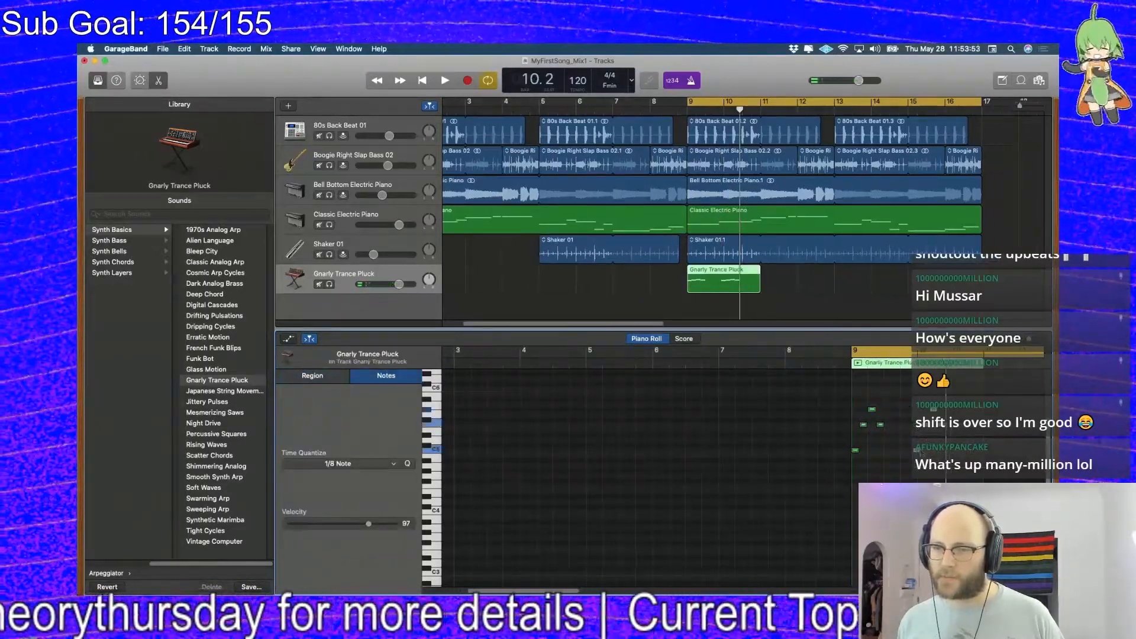
Move the pasted four-note phrase right after the first, trim the Gnarly Trance Pluck region to end at bar 10, and play it back
left_click_drag(910, 453, 887, 450)
left_click_drag(756, 285, 723, 289)
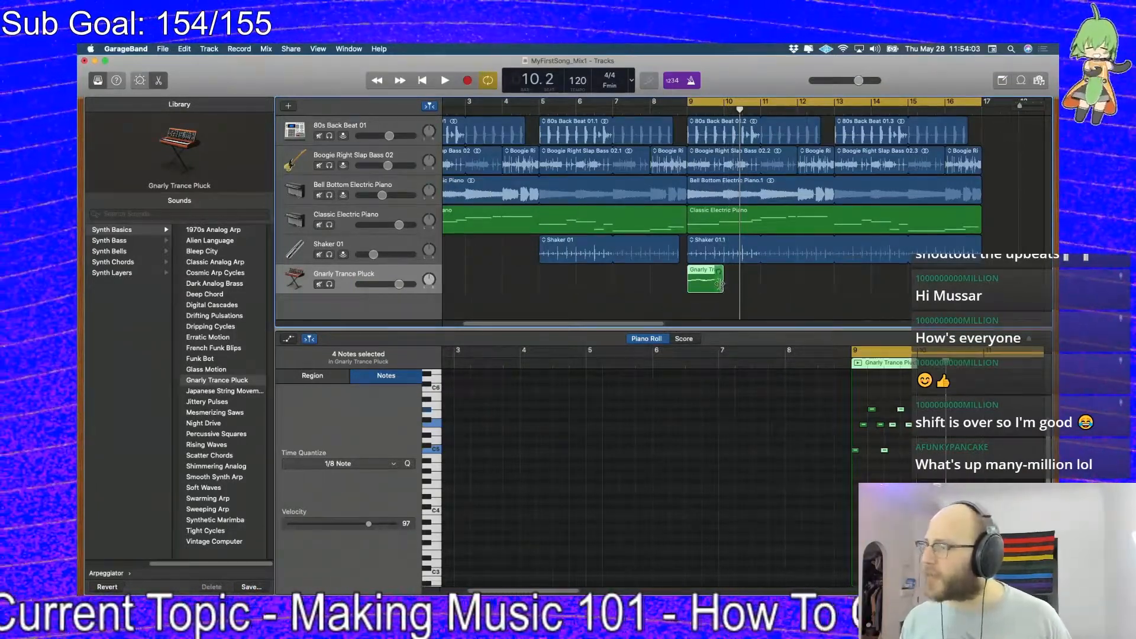
key("space")
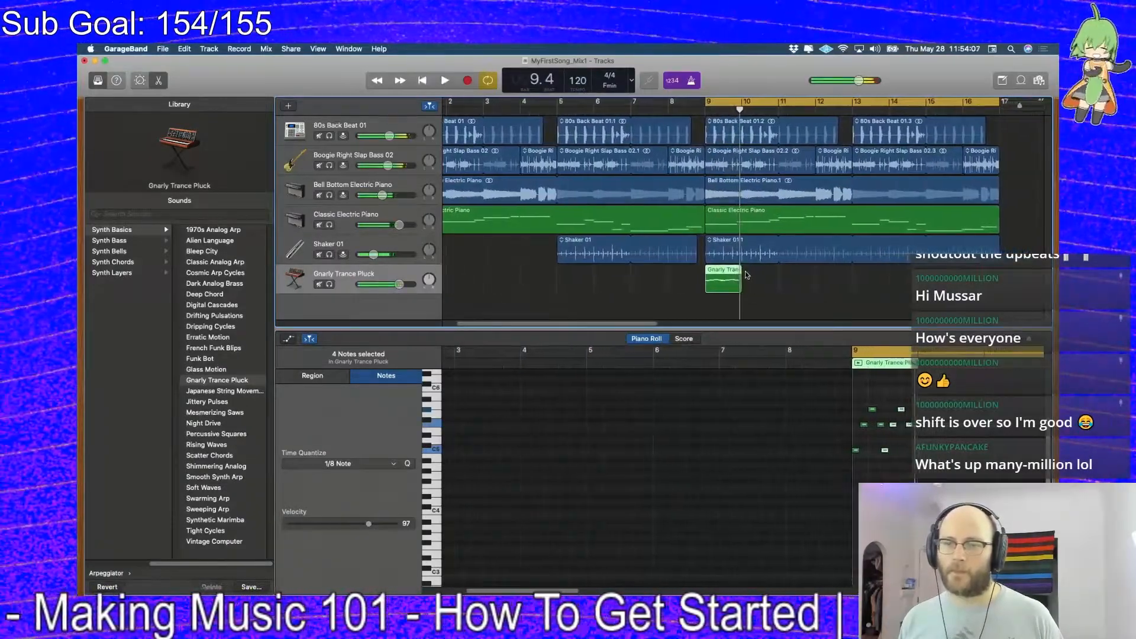
Quantize the eight notes to 1/8 Note and shift the second phrase so all notes sit half a beat apart in bar 9
left_click_drag(889, 463, 910, 414)
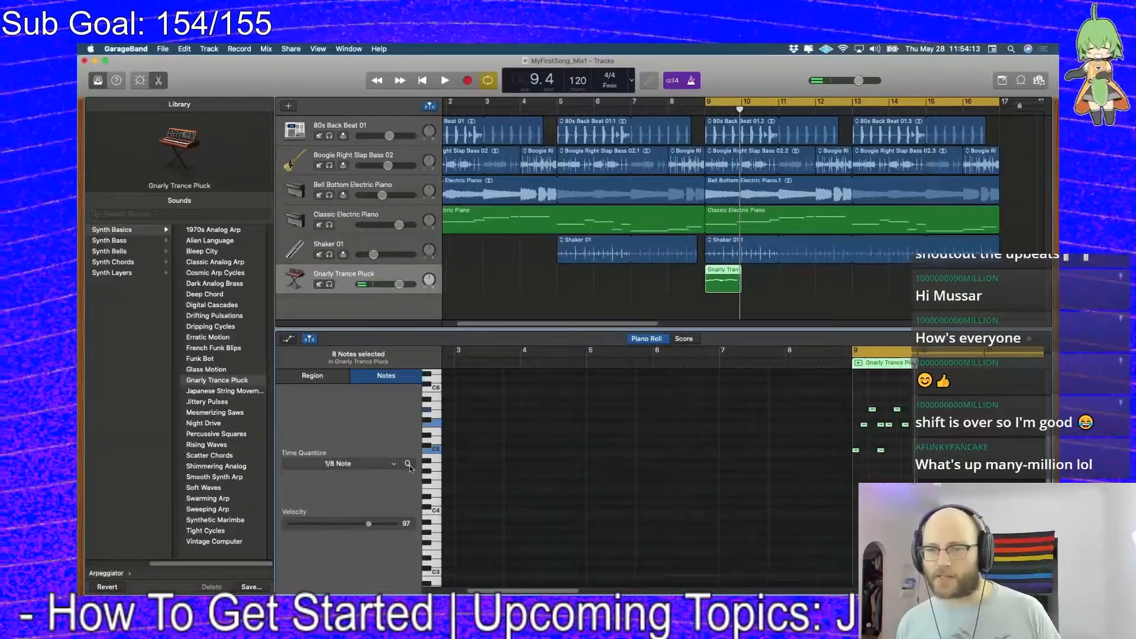
left_click(887, 452)
left_click_drag(886, 466, 913, 406)
left_click_drag(887, 454, 891, 454)
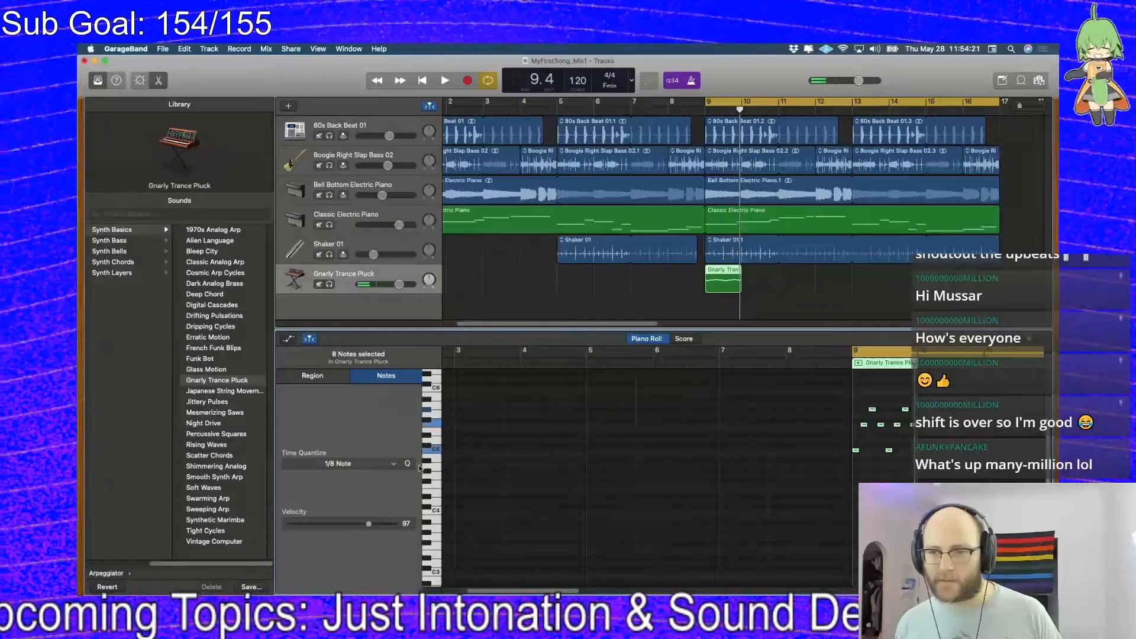
left_click(783, 476)
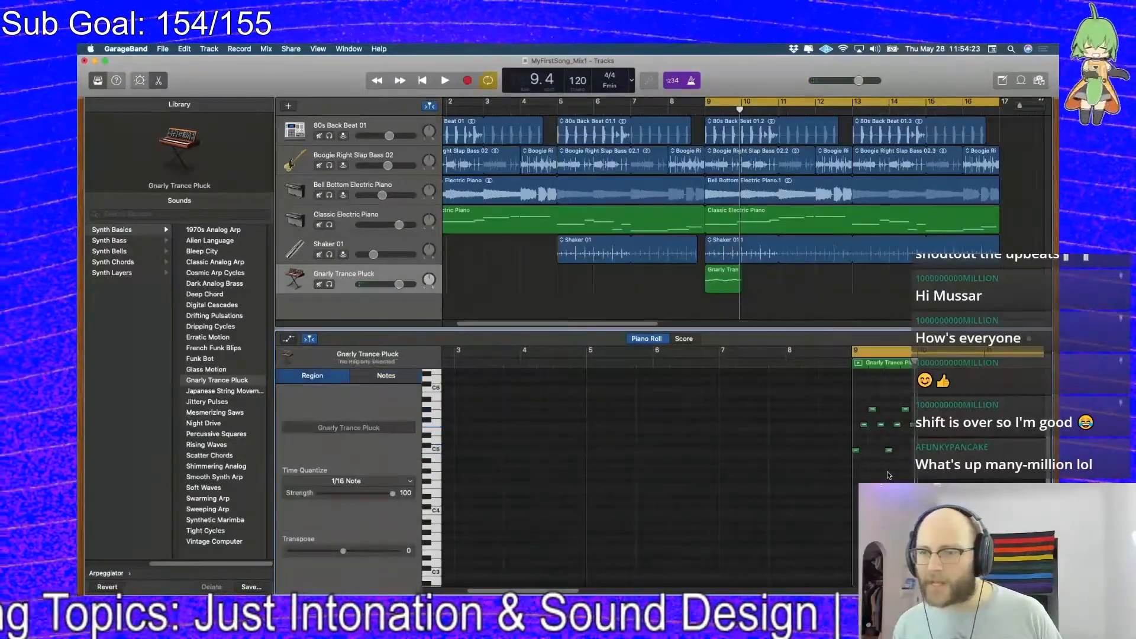
Audition the one-bar Gnarly Trance Pluck phrase, loop its region out to bar 17, and play back the result
key("space")
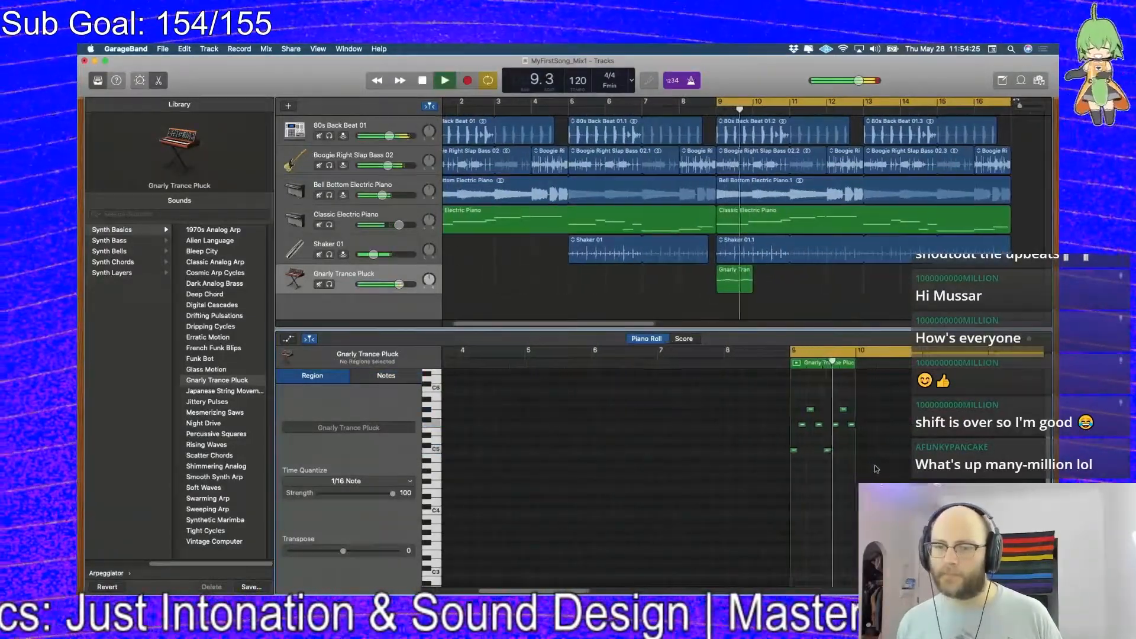
key("space")
left_click_drag(735, 271, 1001, 271)
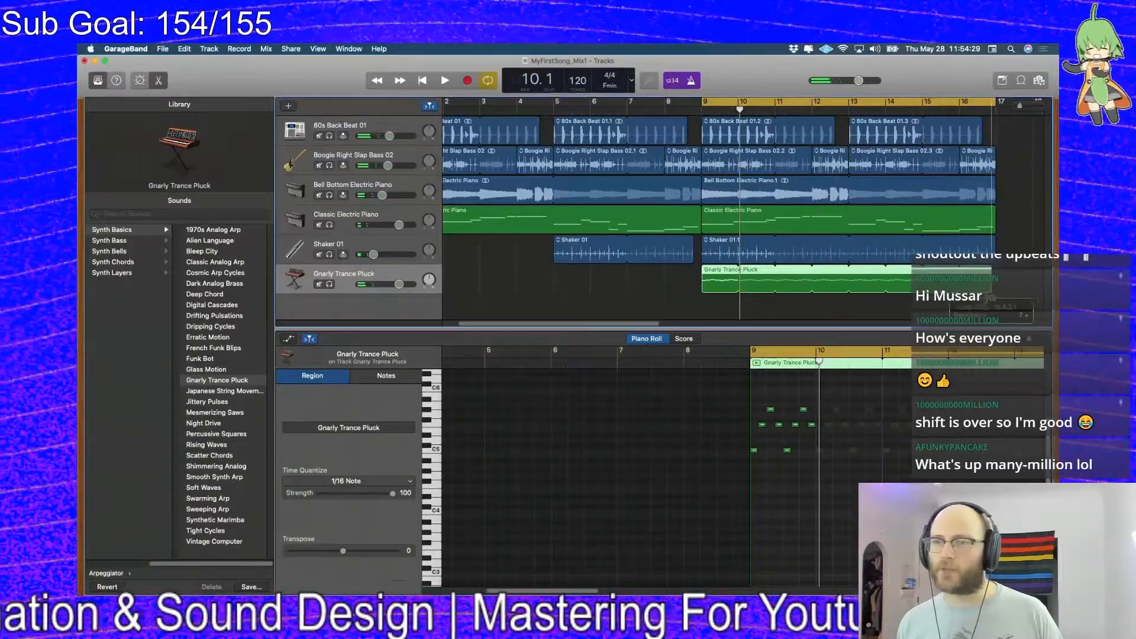
key("space")
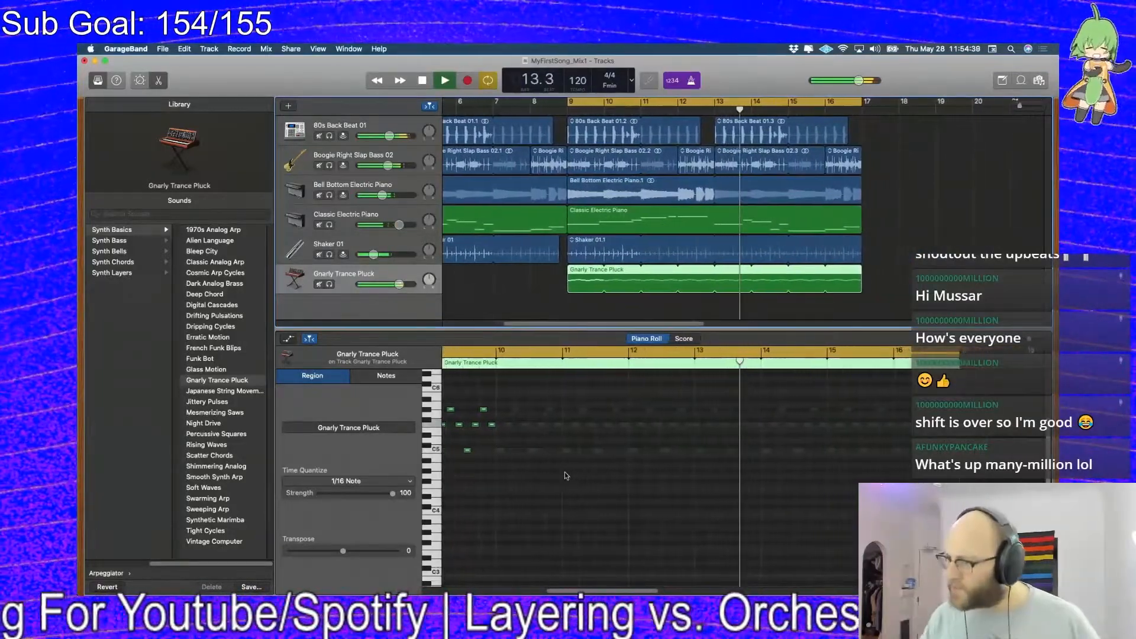
Show the Gnarly Trance Pluck track's Smart Controls and listen to the looped section
key("b")
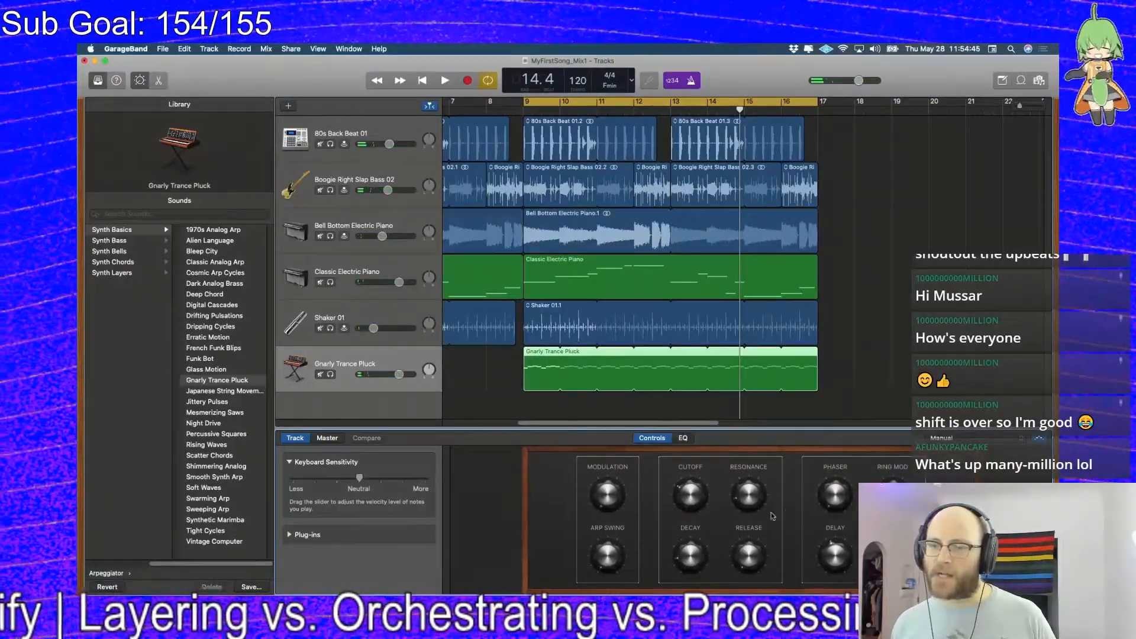
key("space")
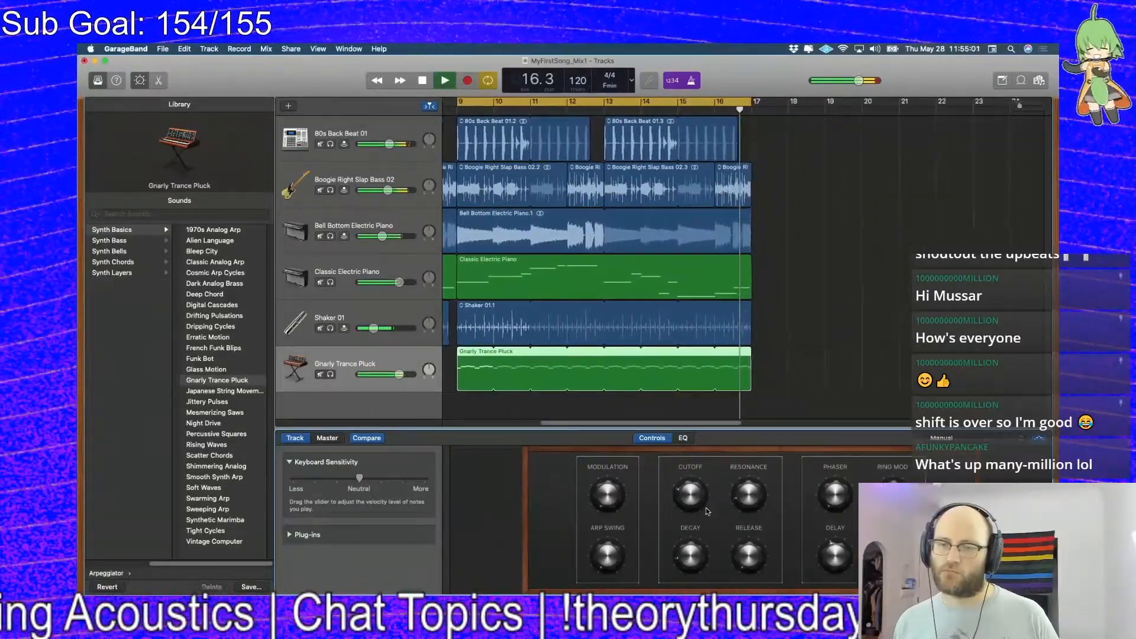
key("space")
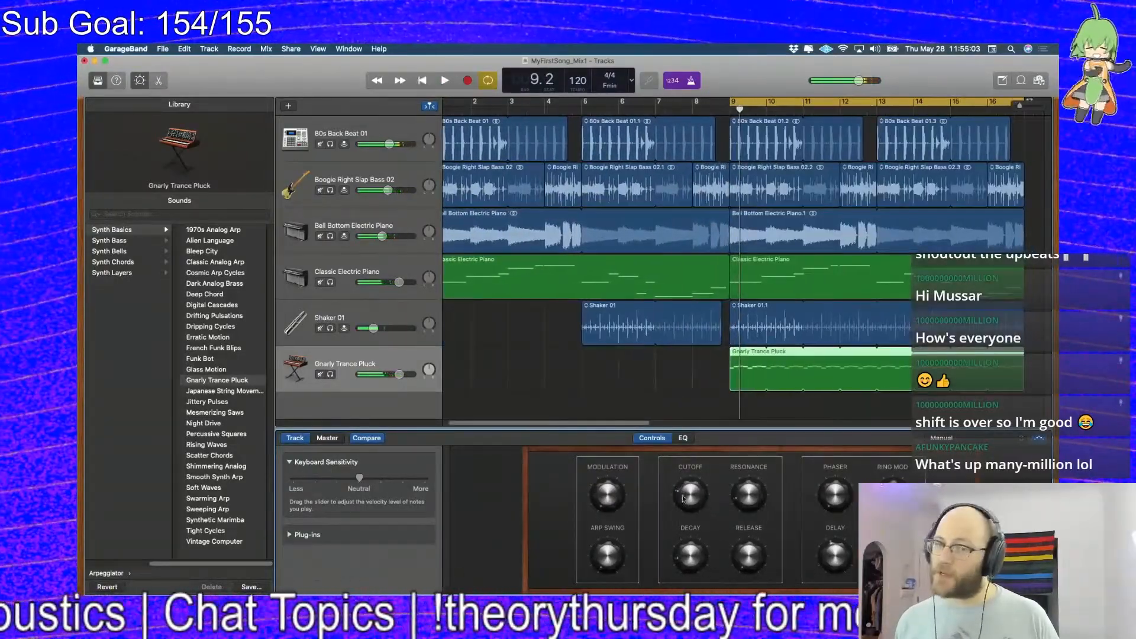
Show Cutoff automation for the Gnarly Trance Pluck region and place low points at the start and end of bar 9
double_click(750, 359)
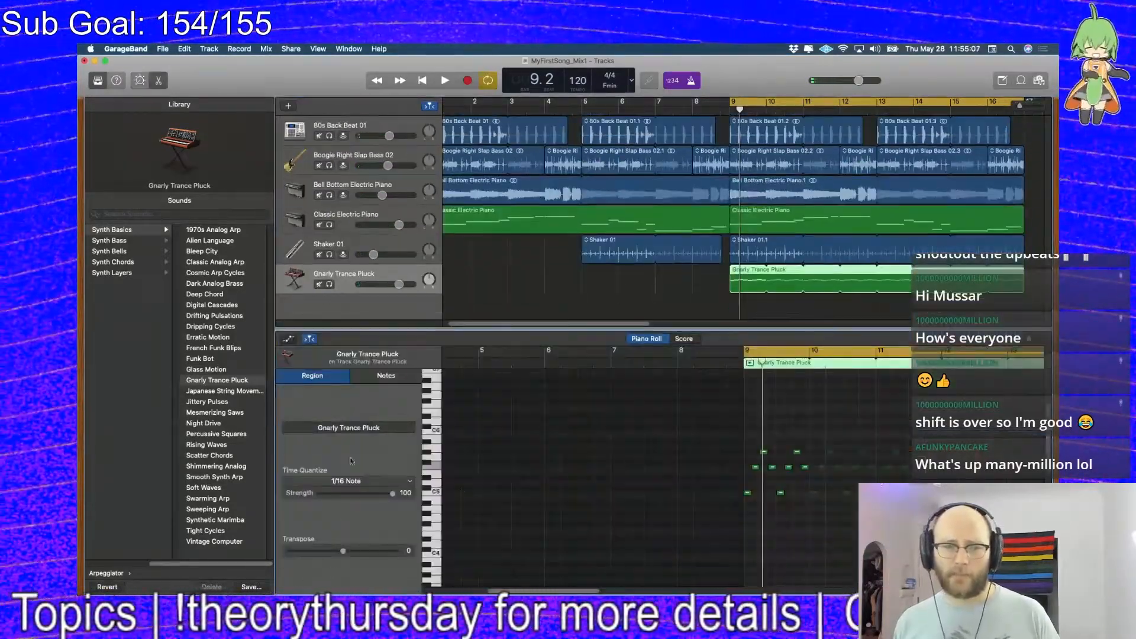
left_click(288, 338)
left_click(362, 508)
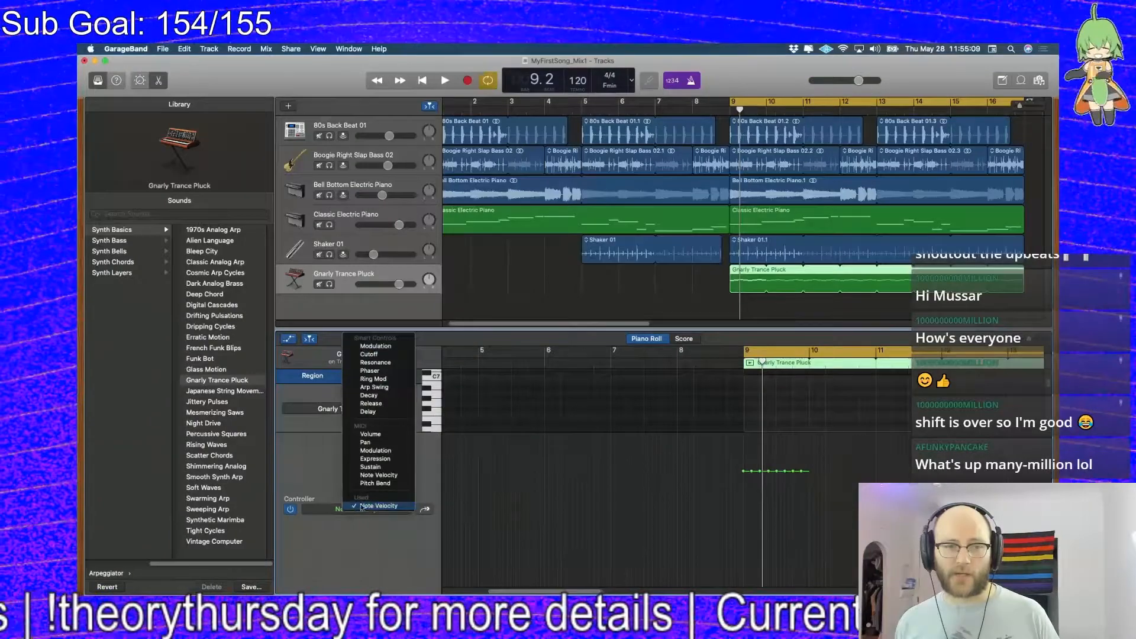
left_click(368, 354)
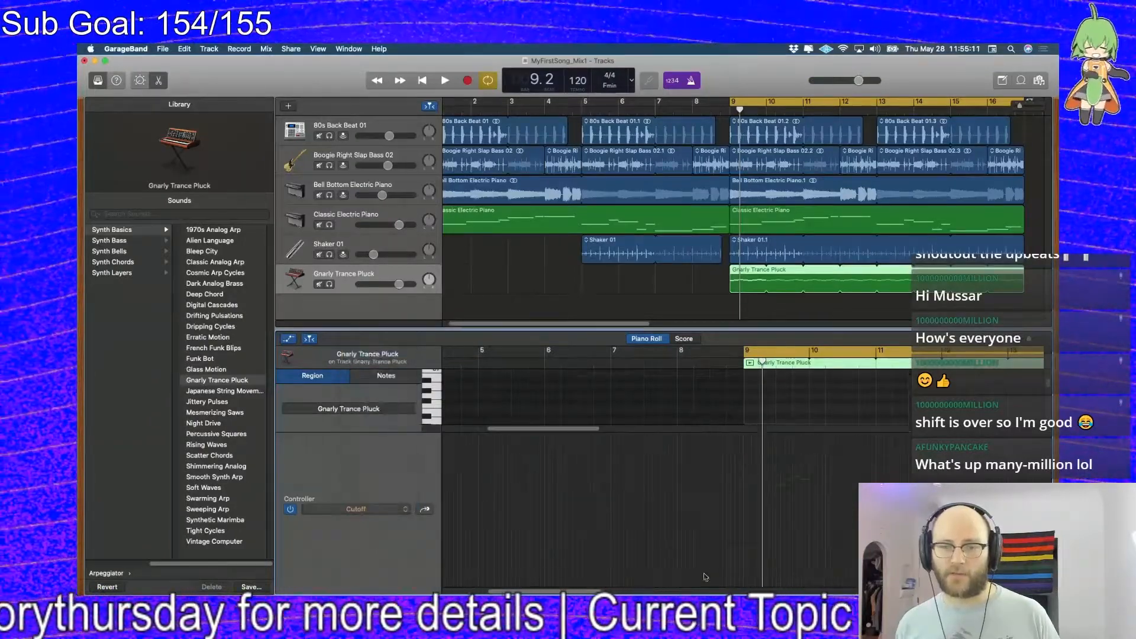
left_click(743, 549)
left_click_drag(581, 593, 633, 594)
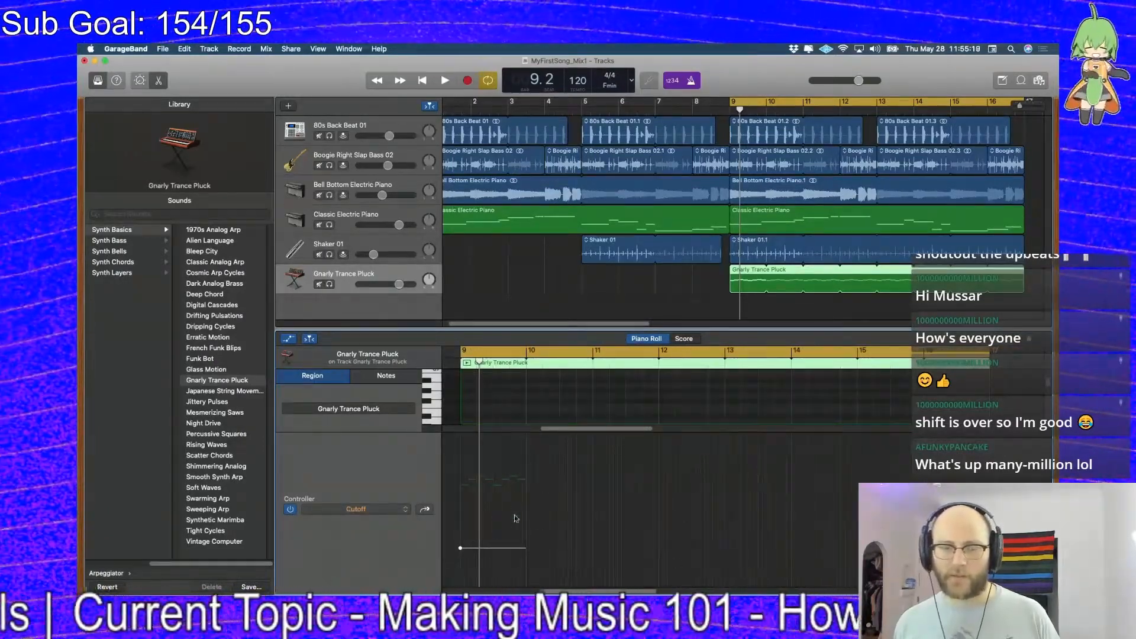
left_click_drag(525, 549, 819, 548)
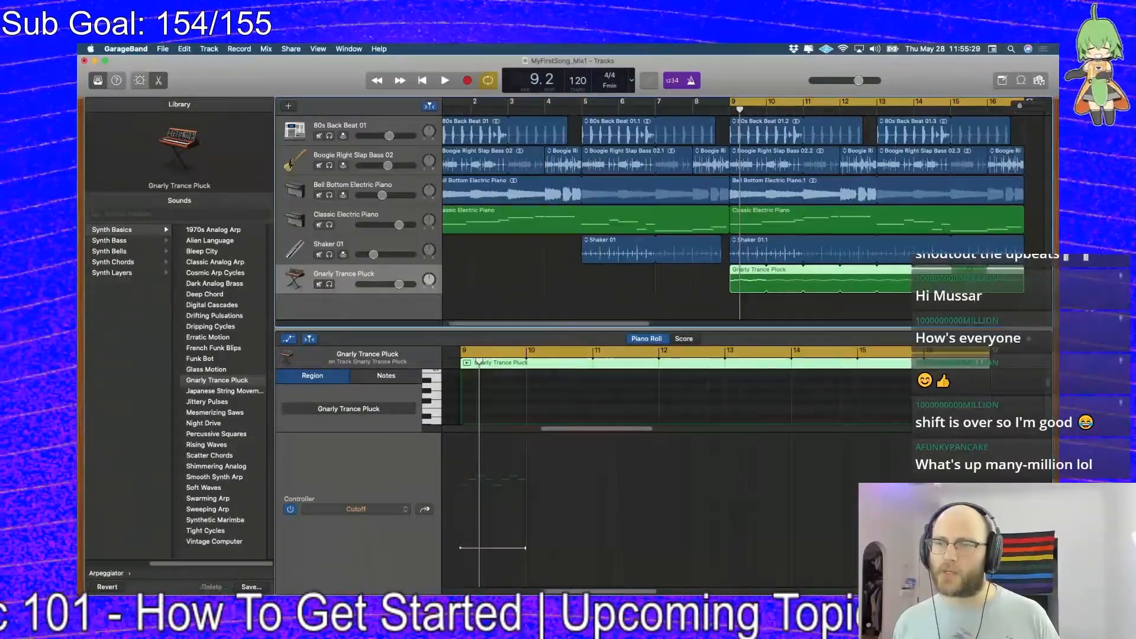
Extend the Gnarly Trance Pluck loop back out to bar 17 and add a high Cutoff peak midway through bar 9
right_click(965, 271)
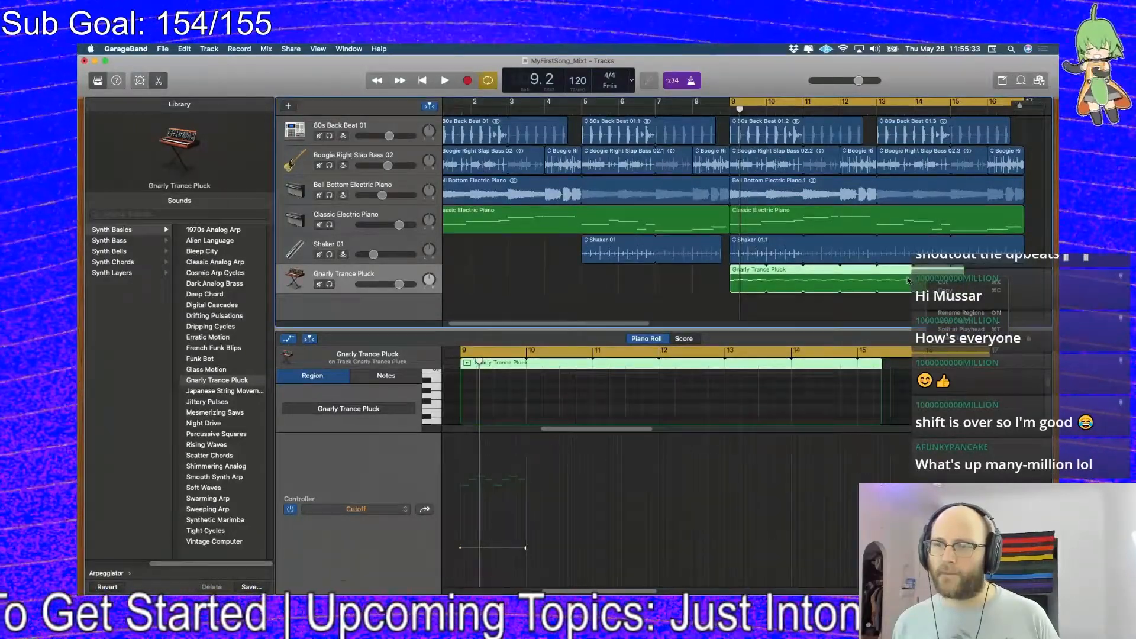
left_click_drag(961, 270, 1008, 280)
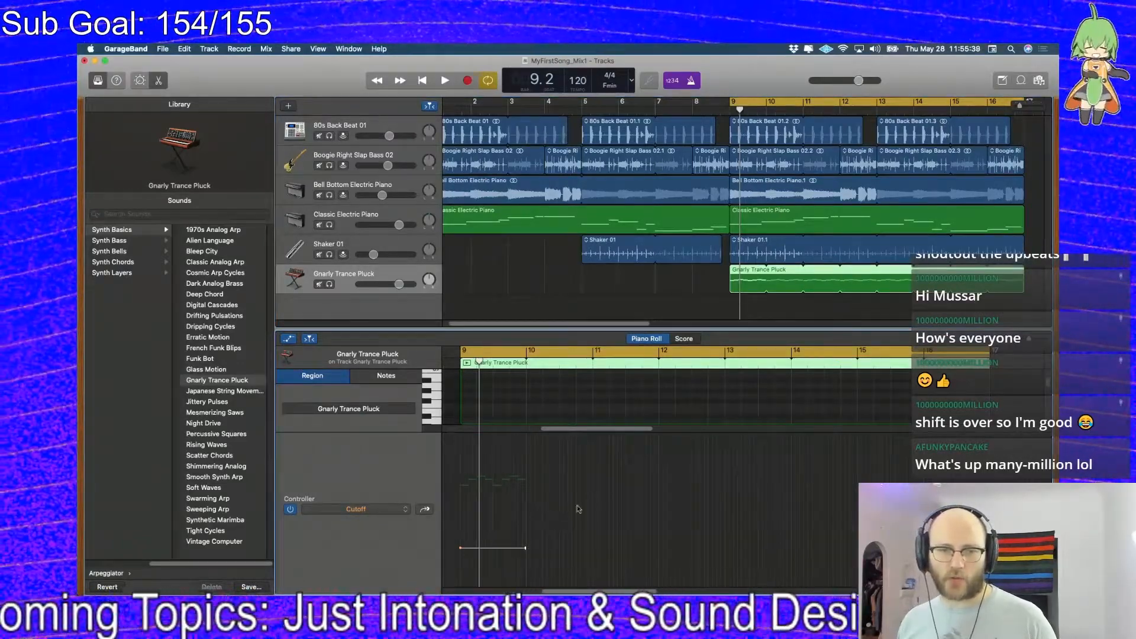
left_click(493, 479)
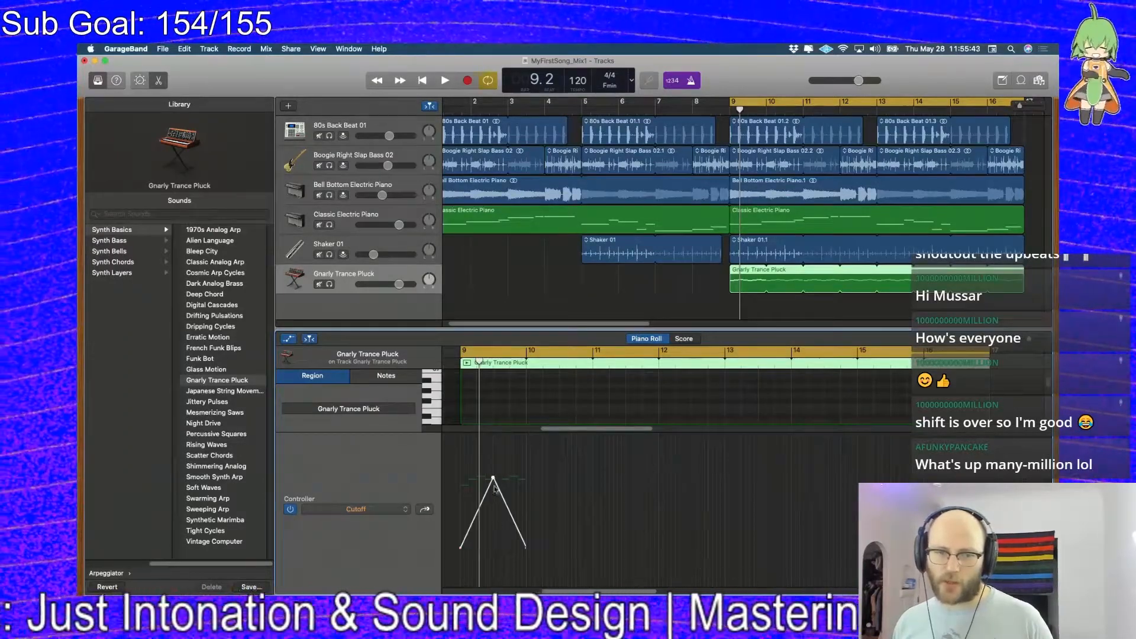
left_click_drag(493, 478, 499, 445)
Play back the Cutoff sweep and lower its peak in the middle of bar 9
key("space")
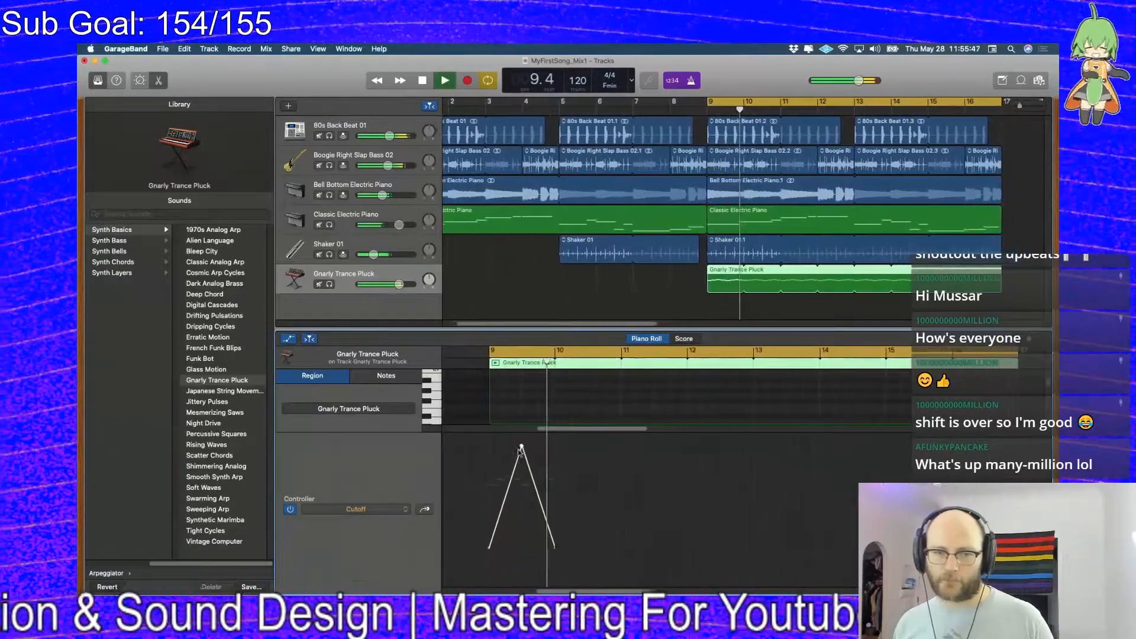
left_click(552, 452)
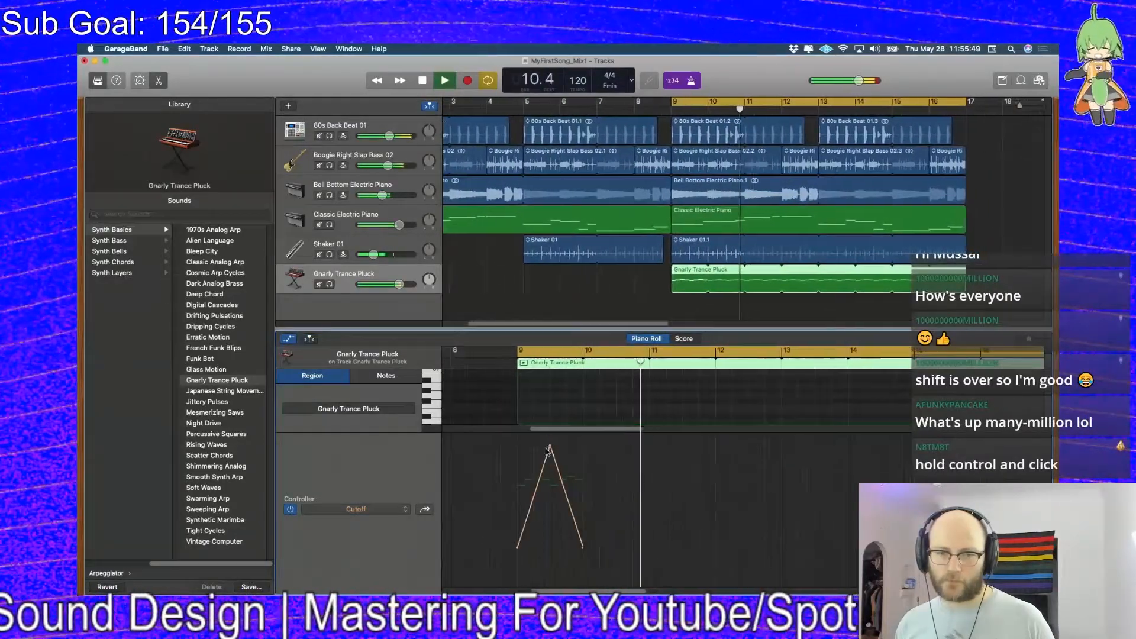
left_click_drag(552, 452, 550, 481)
key("space")
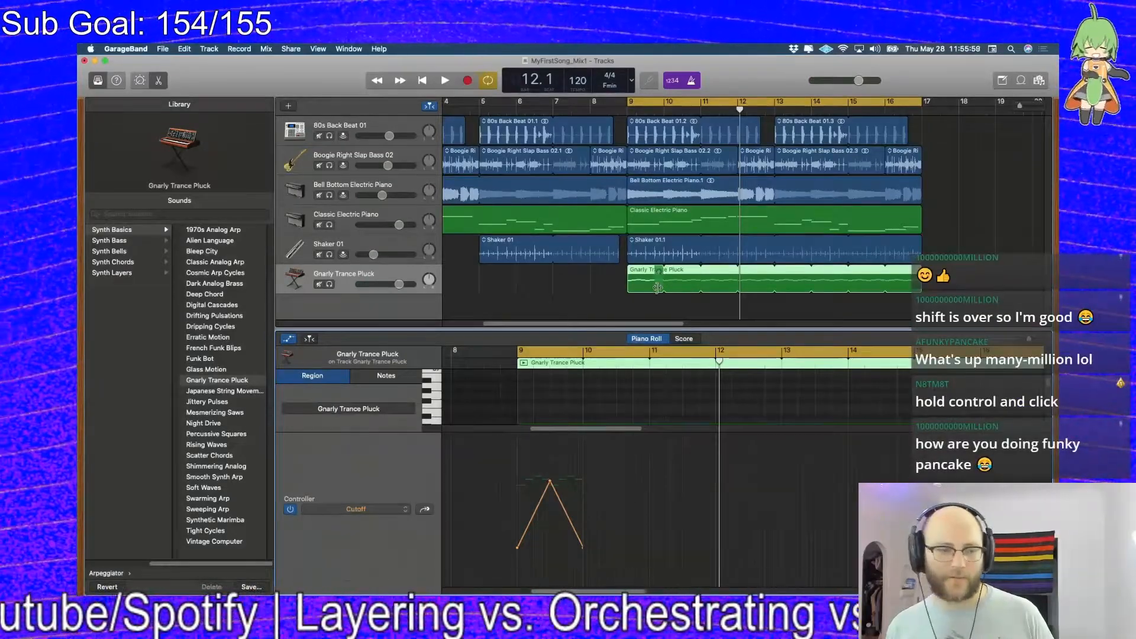
Lengthen the Gnarly Trance Pluck region itself to bar 17 without looping, and return from the automation view to its notes
left_click_drag(660, 289, 916, 293)
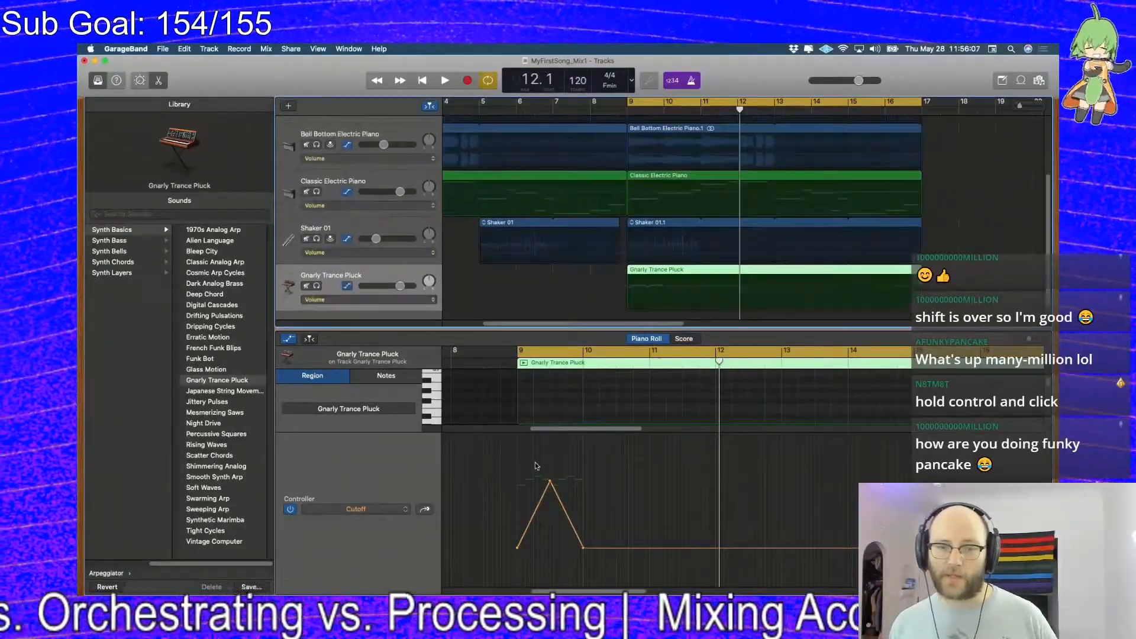
key("a")
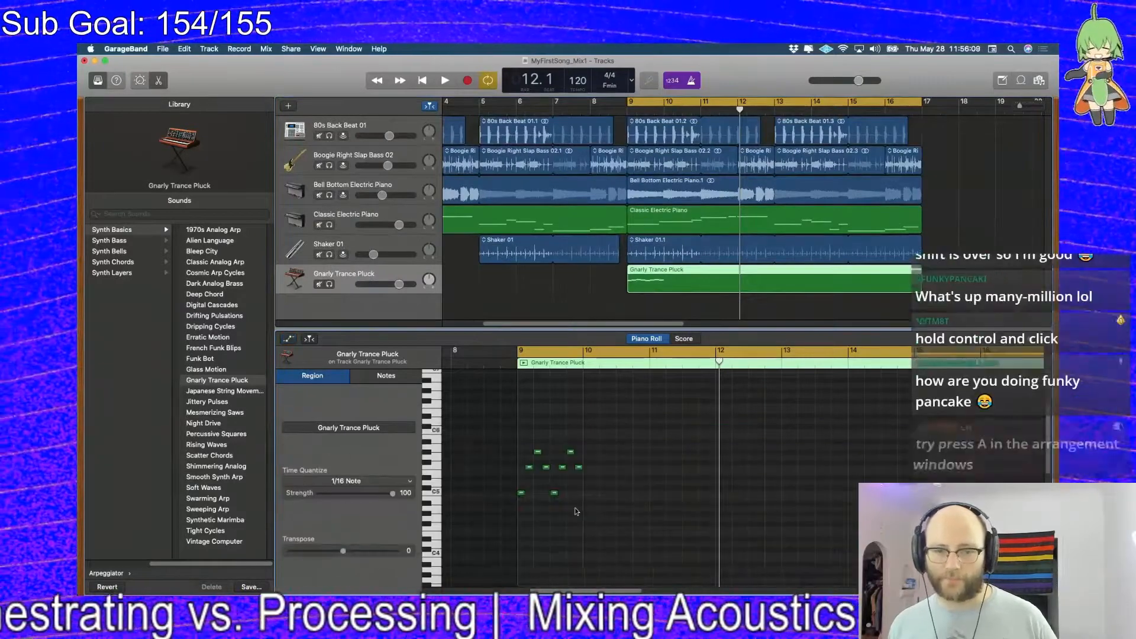
Copy the eight-note phrase from bar 9 and paste it from bar 10 onward until the notes fill bars 10 through 12
left_click_drag(580, 513, 522, 428)
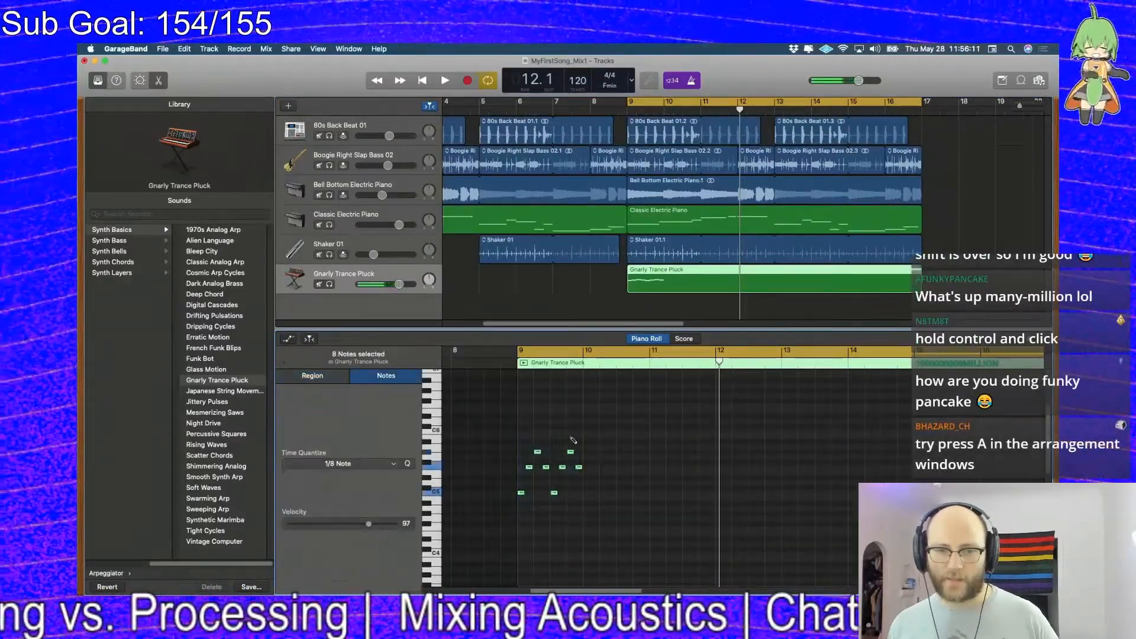
key("super+c")
left_click(585, 436)
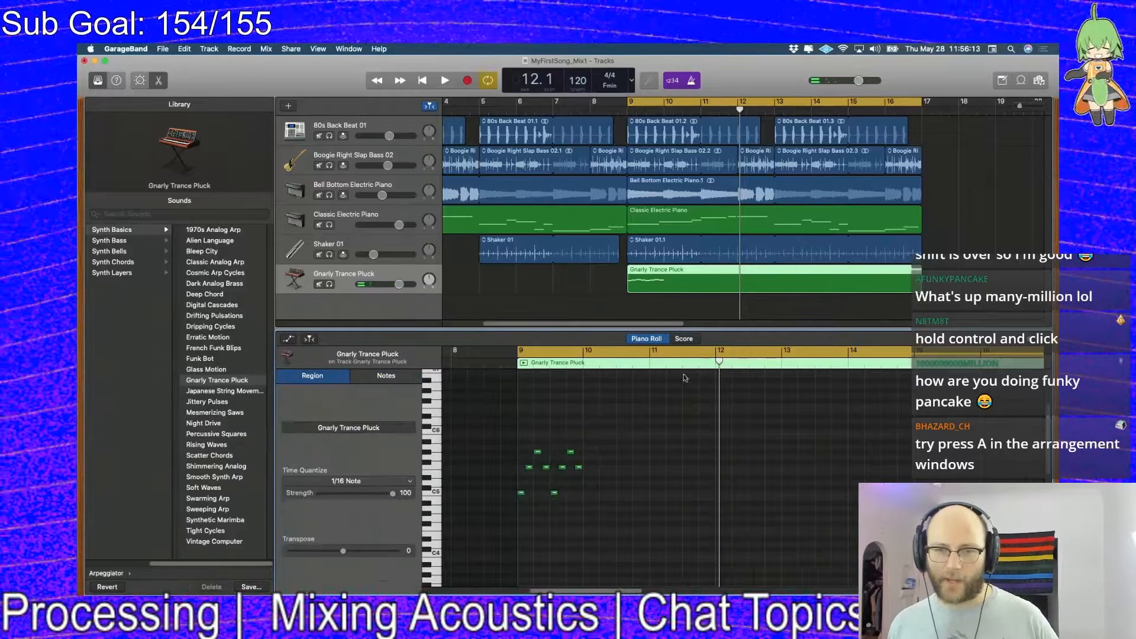
key("super+v")
key("super+z")
left_click_drag(785, 362, 583, 380)
key("super+v")
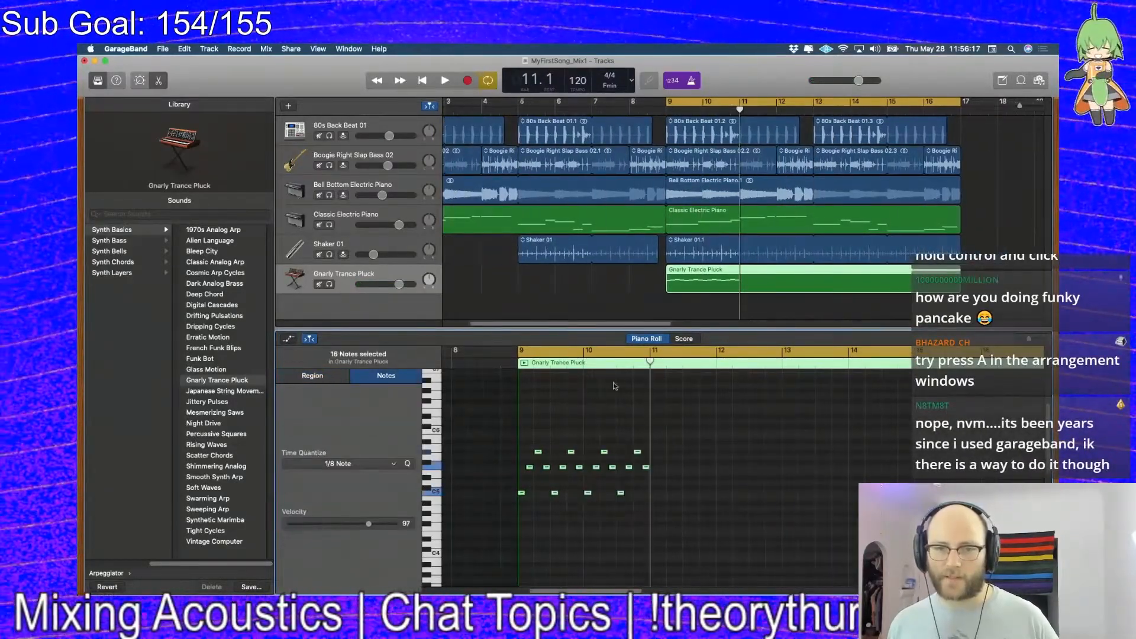
key("super+v")
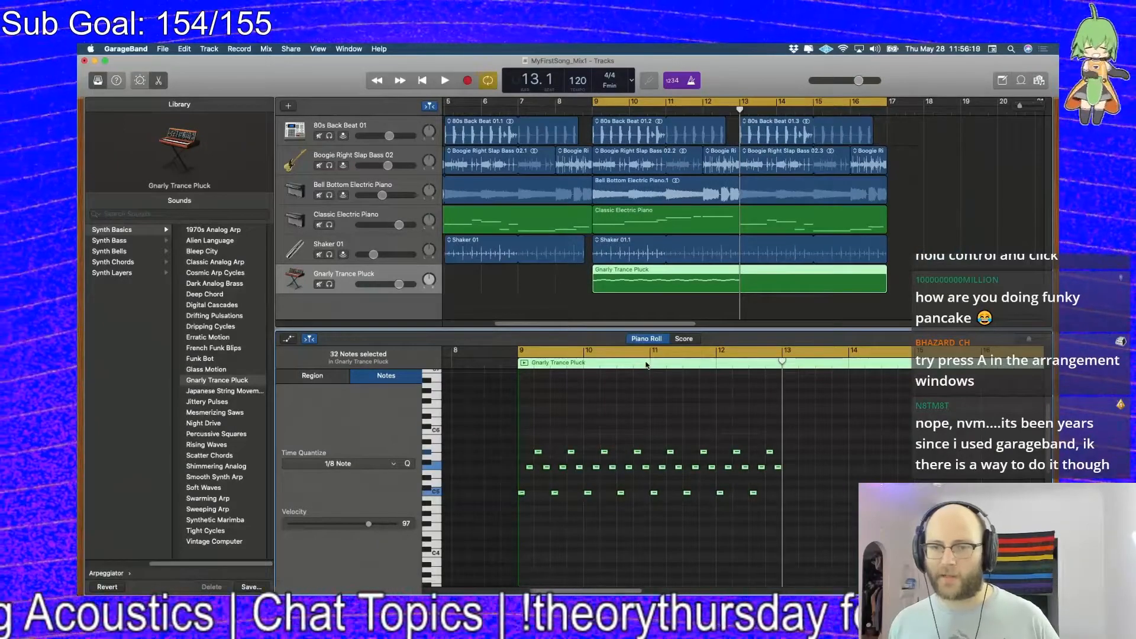
Paste the copied notes at bar 13 of the Gnarly Trance Pluck region and show the editor's Cutoff automation
key("super+v")
key("a")
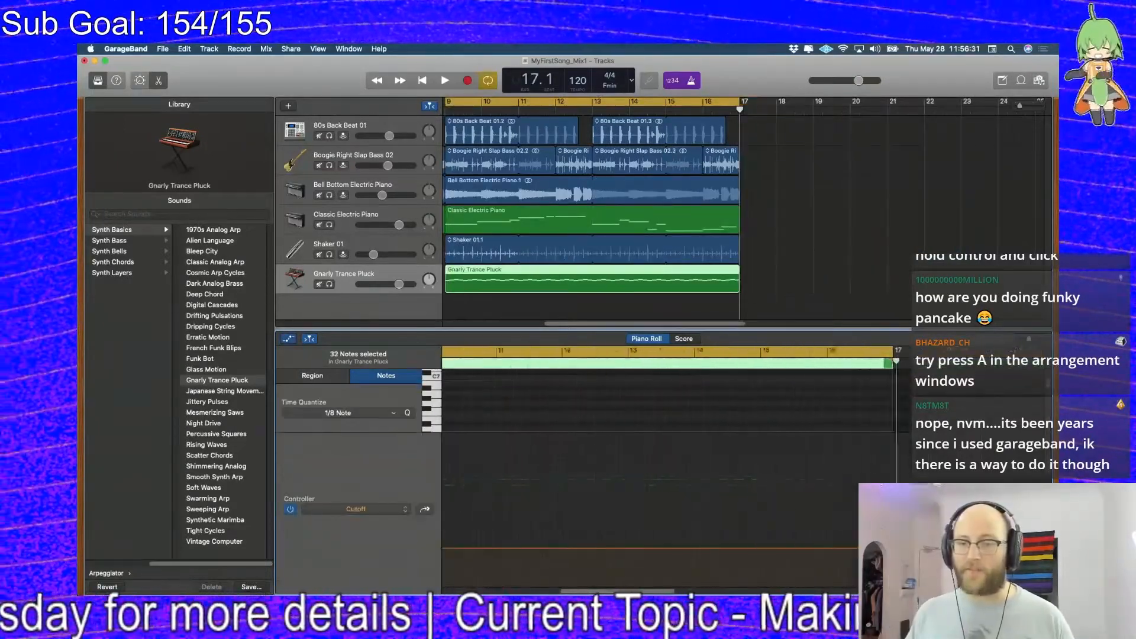
left_click_drag(561, 592, 564, 593)
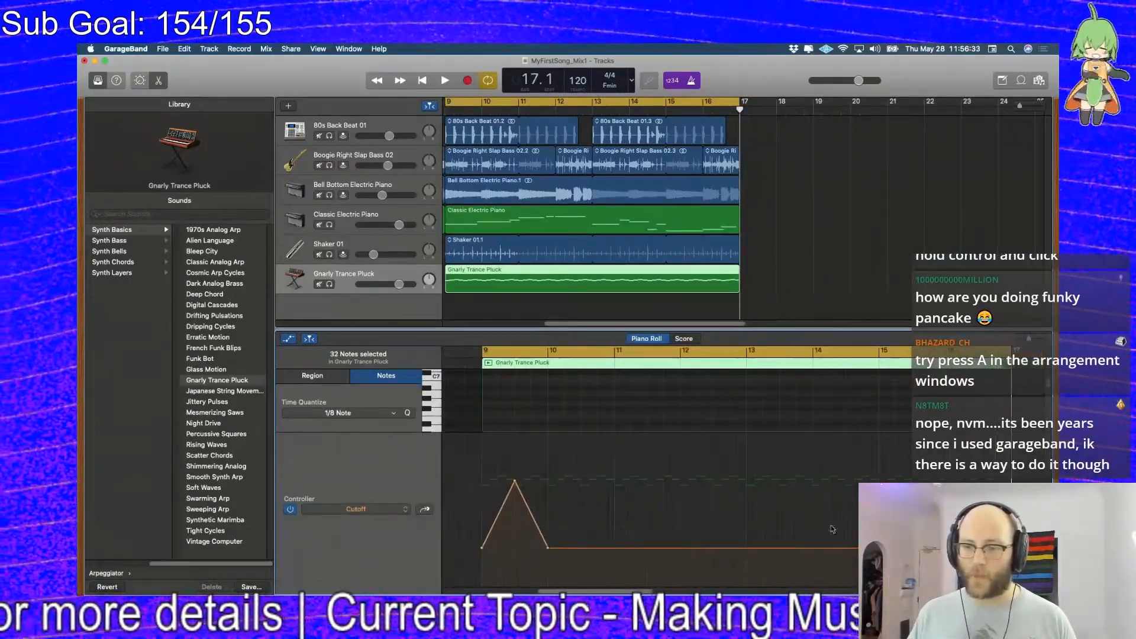
Remove the Cutoff automation point at bar 10 and move the peak to about bar 15 at 100%
left_click(568, 548)
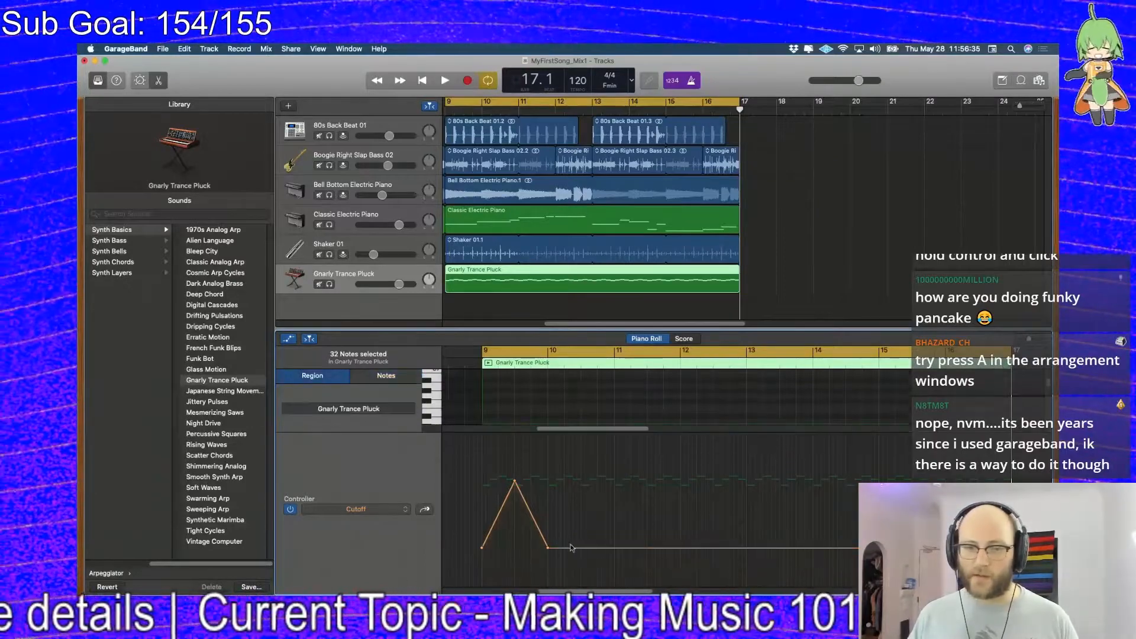
left_click(548, 549)
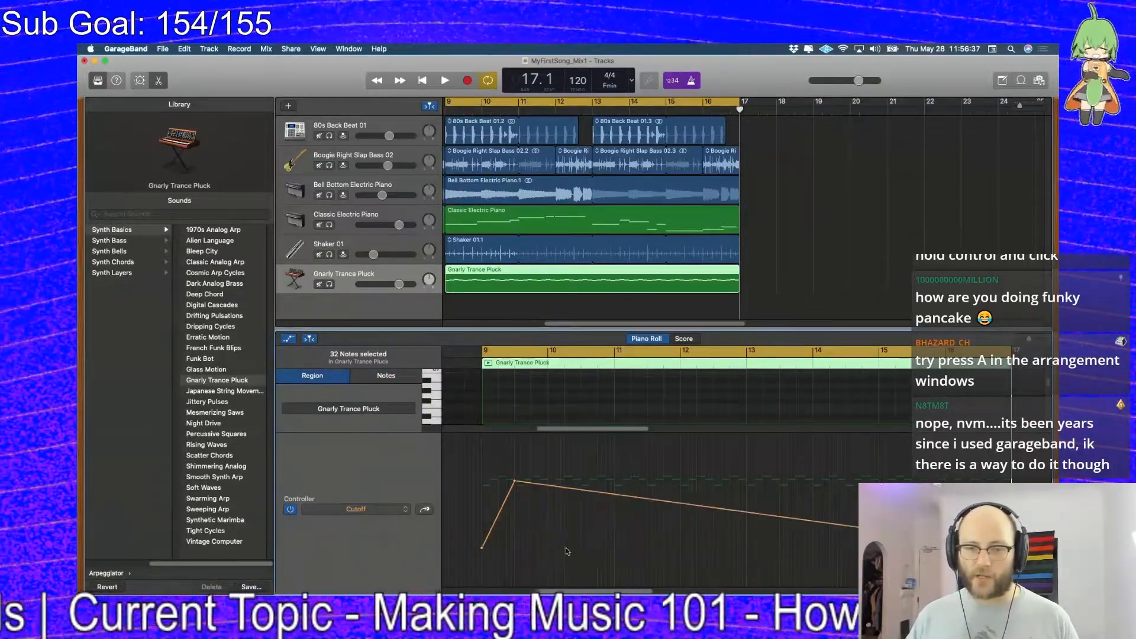
left_click_drag(515, 480, 882, 437)
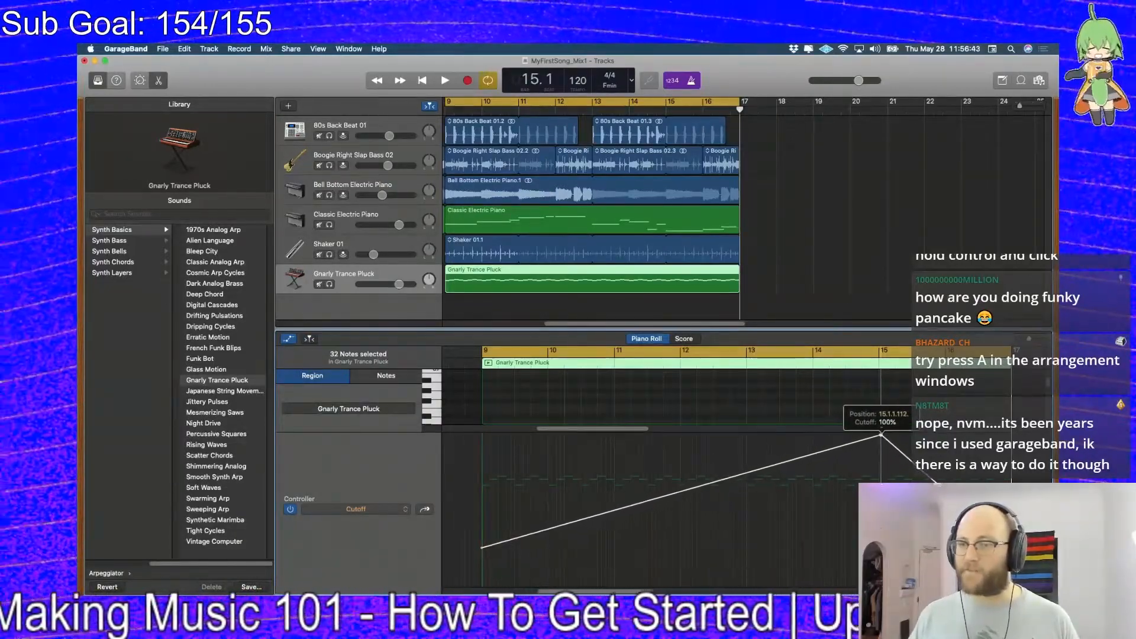
left_click_drag(880, 435, 881, 435)
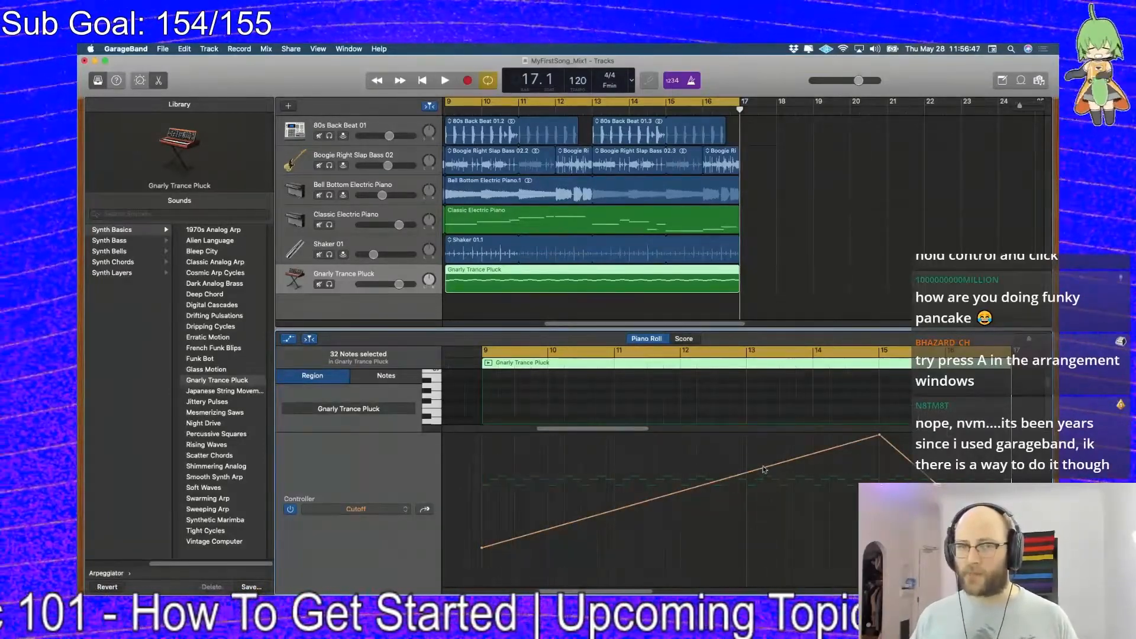
Listen to the filter sweep from bar 9 and lower the Cutoff peak at bar 15 slightly
key("space")
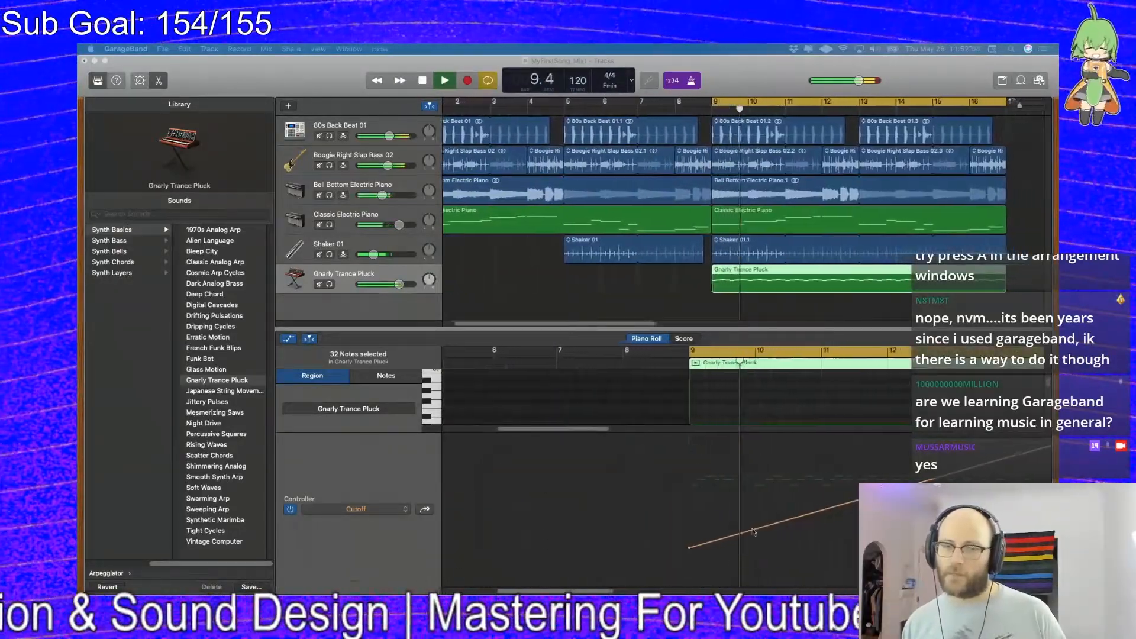
key("space")
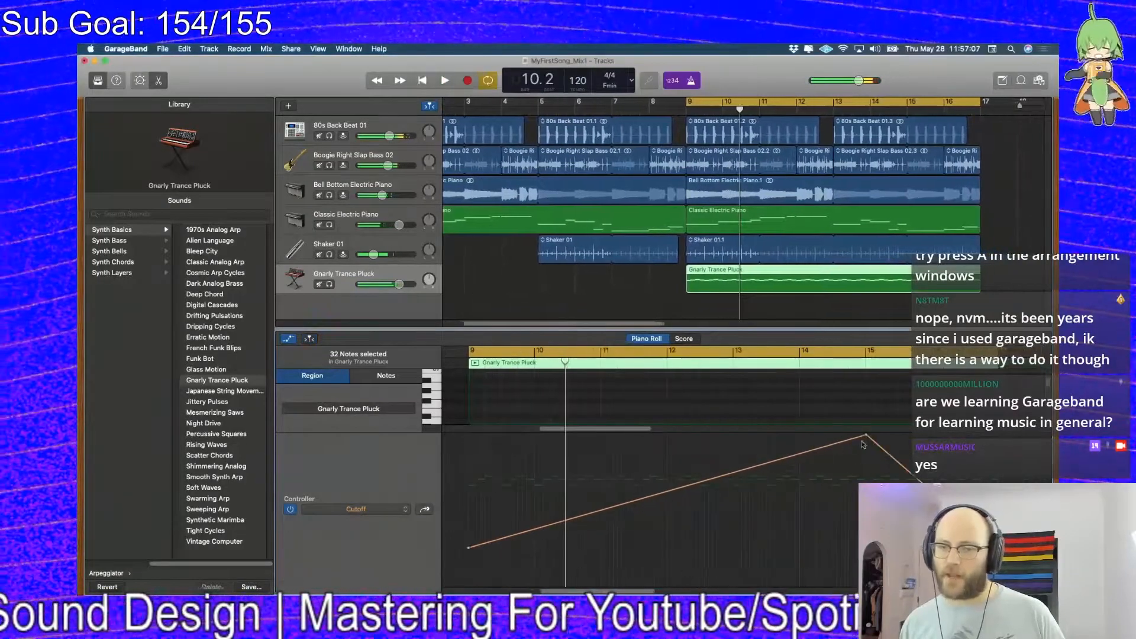
left_click_drag(866, 438, 866, 461)
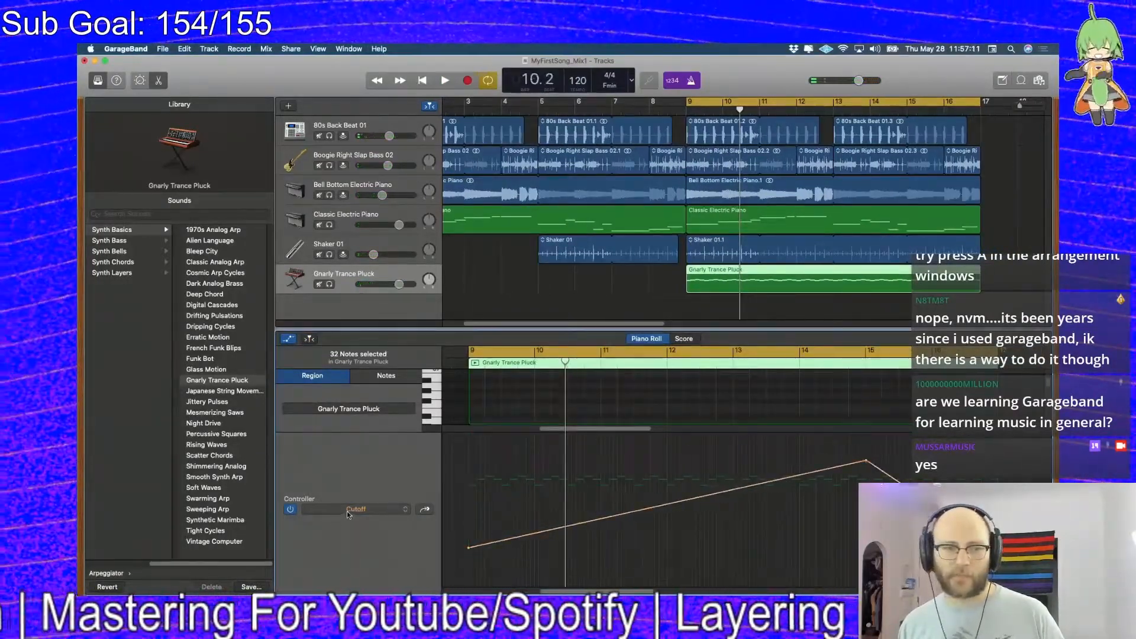
Show the Smart Controls for the Gnarly Trance Pluck track and listen to the looped section
key("b")
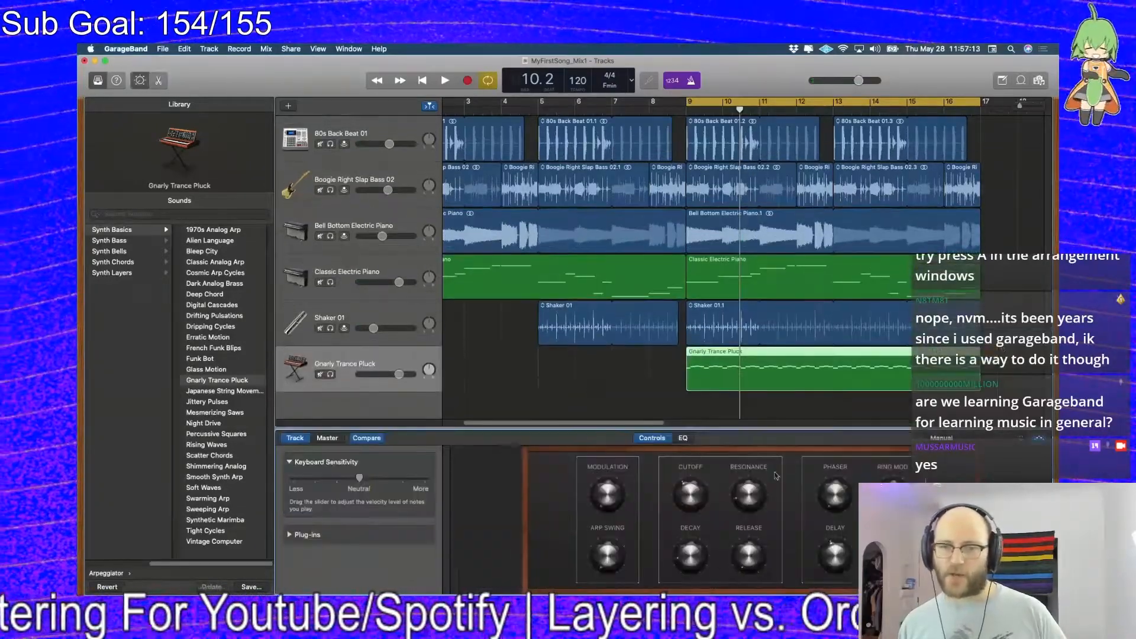
key("space")
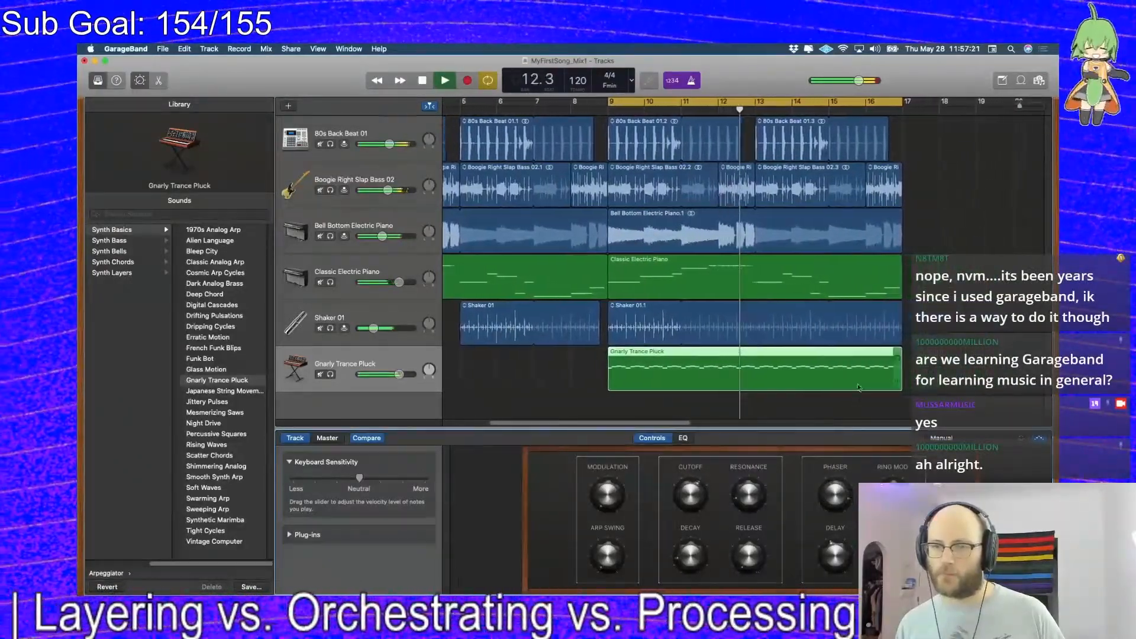
key("space")
Show track automation and set the Gnarly Trance Pluck track's automation parameter to Phaser
key("a")
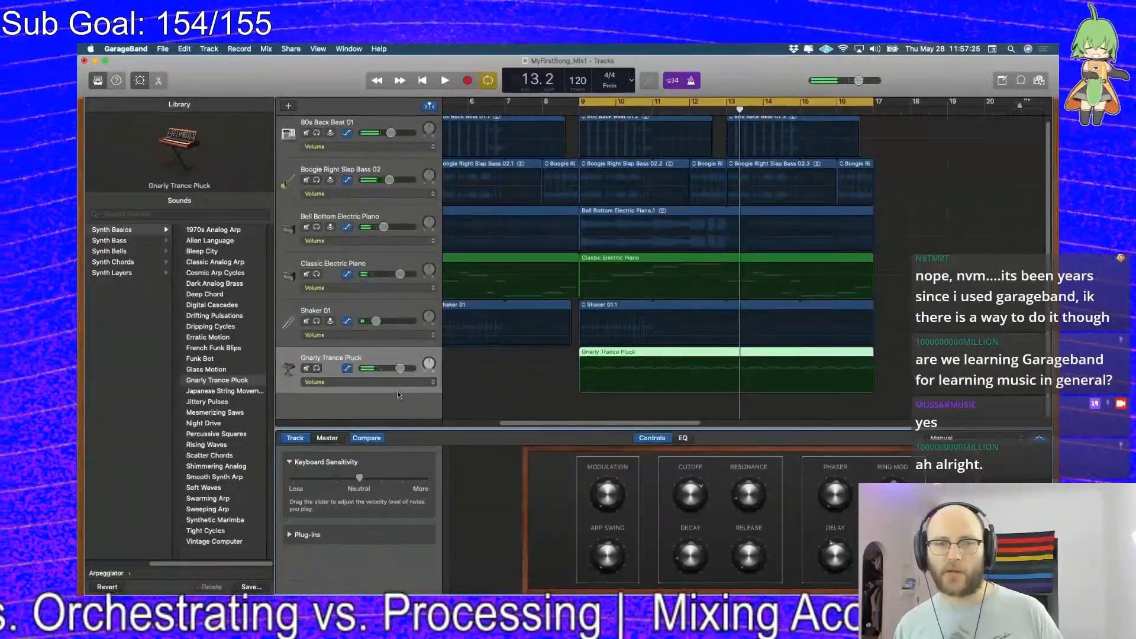
left_click(398, 382)
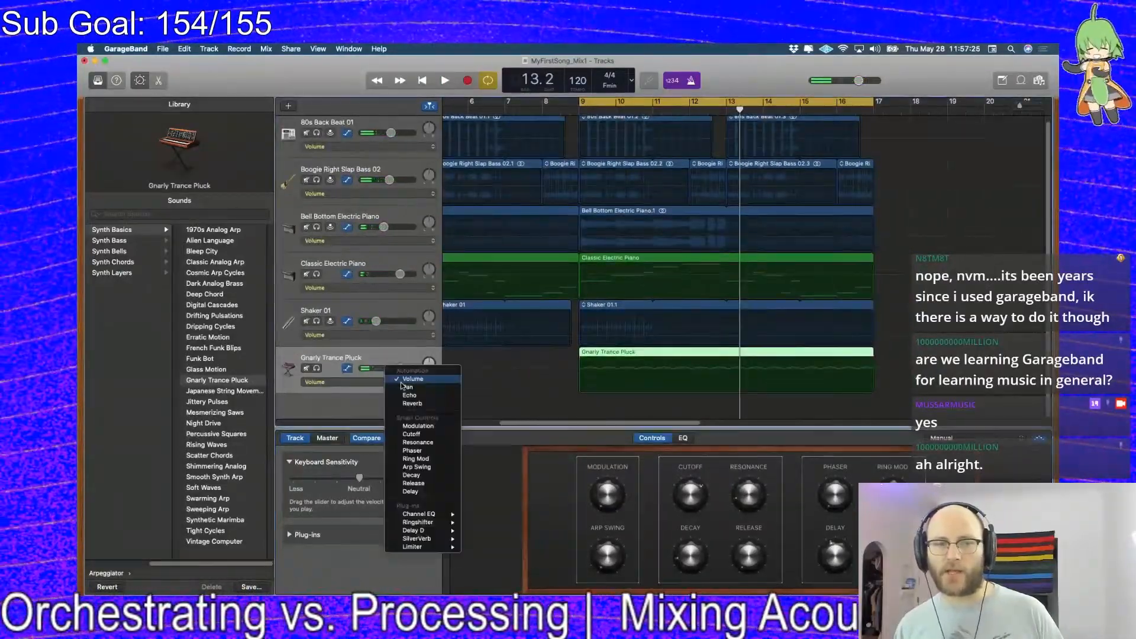
left_click(424, 452)
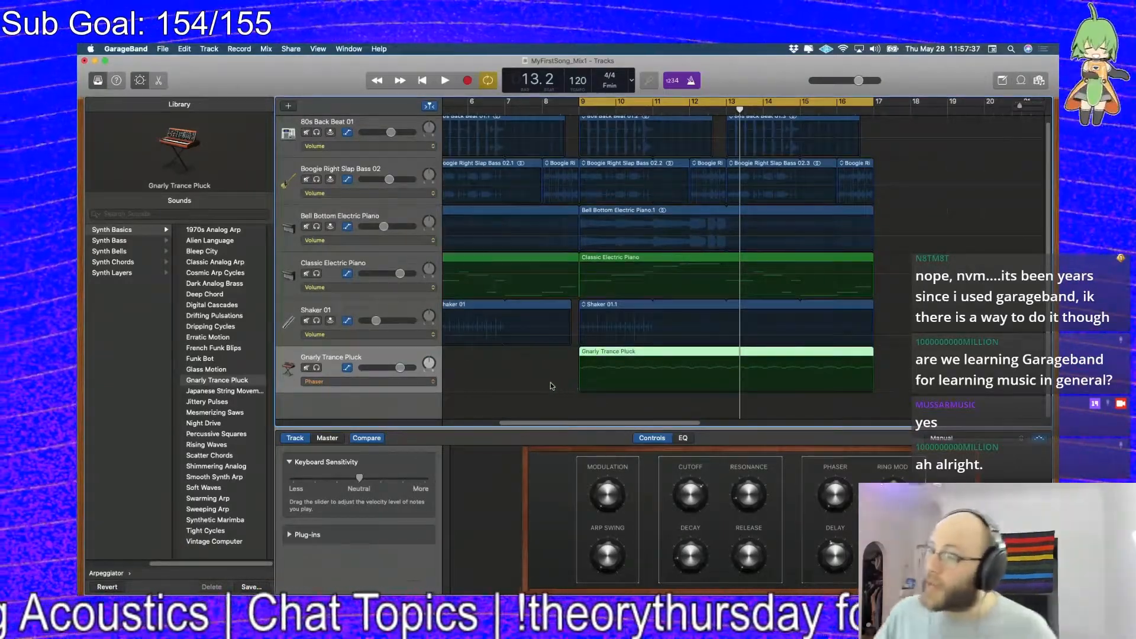
Draw a Phaser ramp rising from 0 at about bar 12 to a peak at bar 13, dropping straight back to 0
left_click(580, 389)
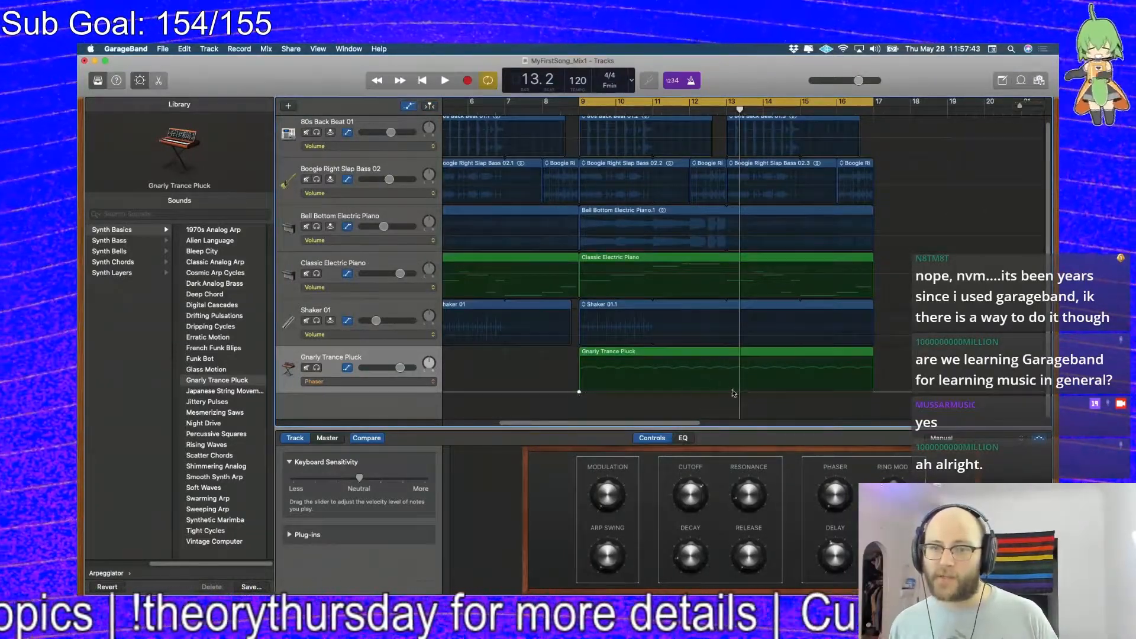
left_click_drag(733, 392, 687, 392)
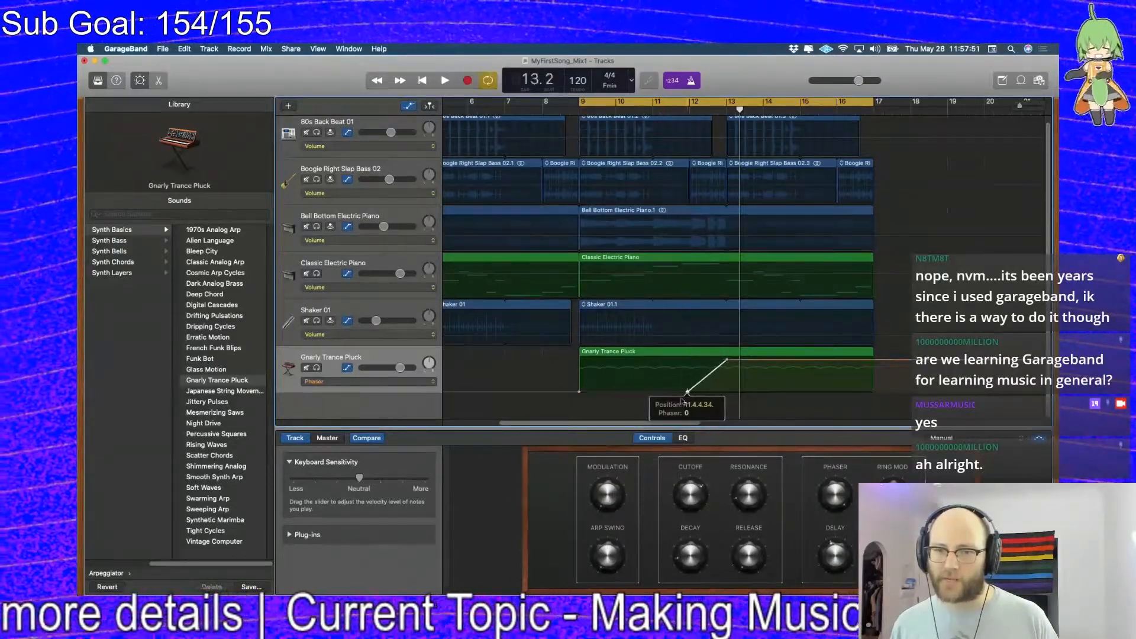
left_click_drag(742, 361, 728, 391)
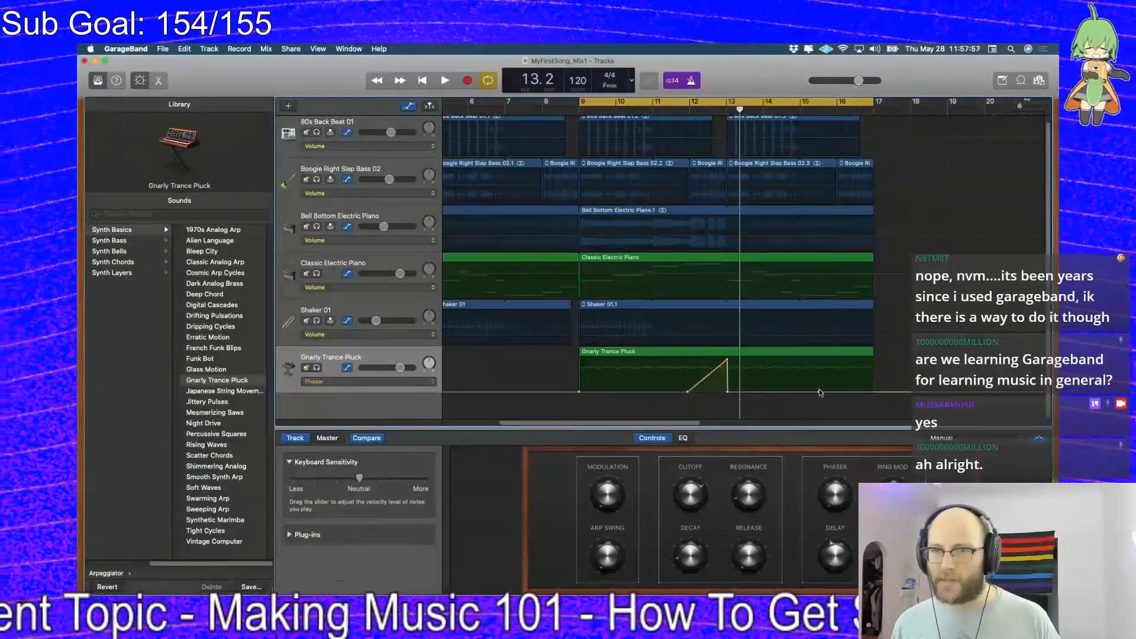
Draw a second Phaser ramp from about bar 15 to bar 17, dropping vertically to 0 at the region's end
left_click_drag(831, 392, 861, 403)
scroll(571, 319, "up", 3)
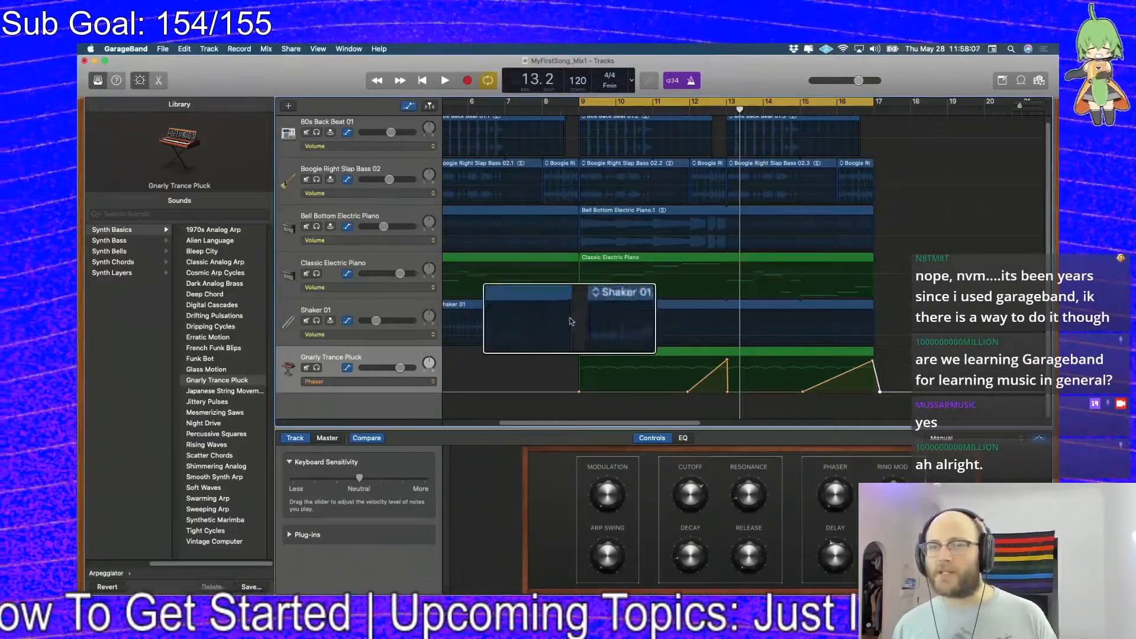
scroll(568, 329, "down", 3)
scroll(554, 192, "up", 3)
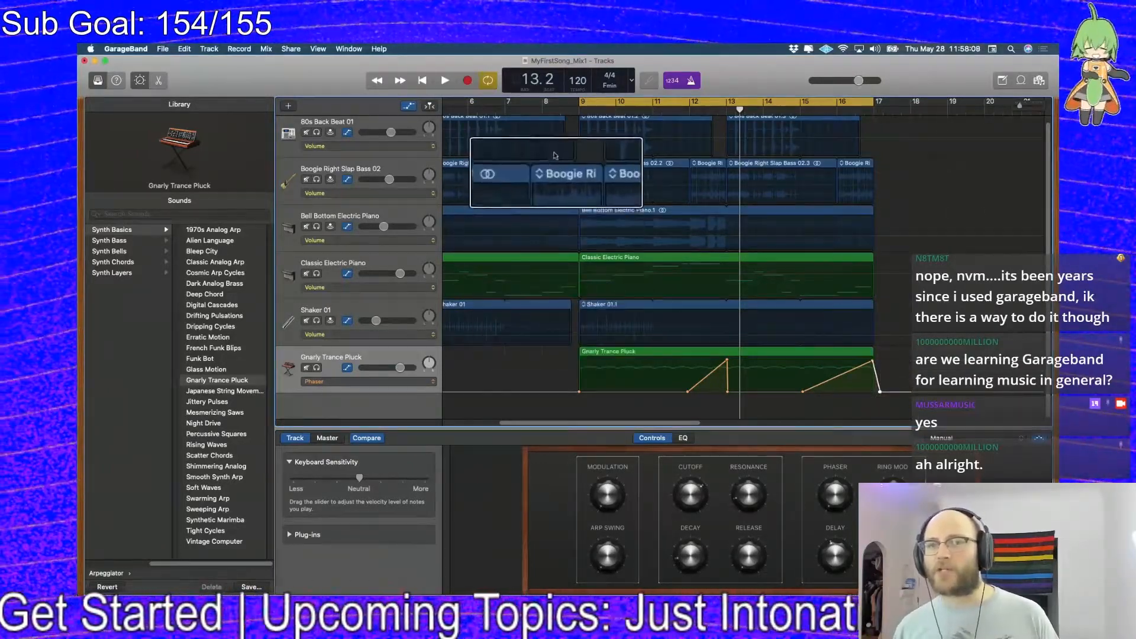
scroll(563, 198, "down", 3)
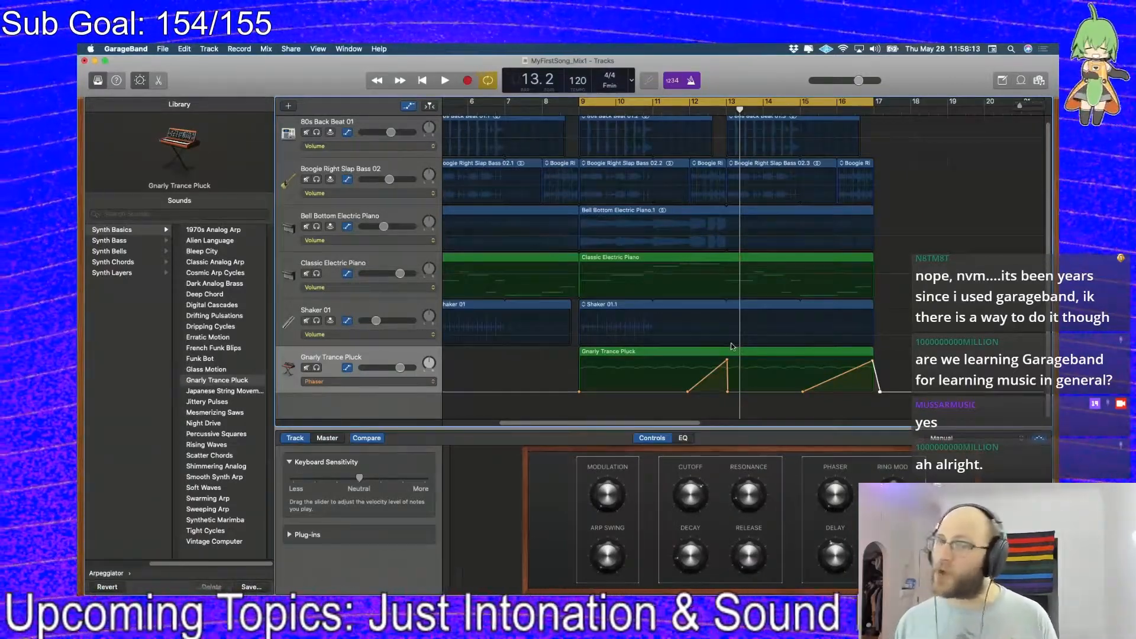
left_click_drag(880, 391, 873, 392)
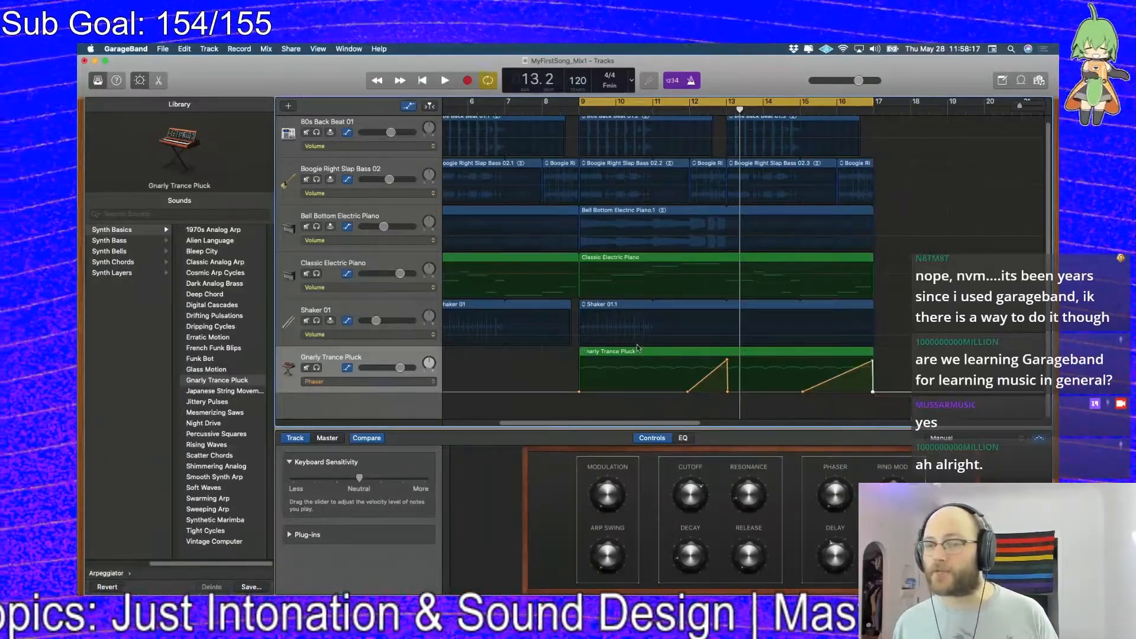
Listen to the phaser effect and move the first ramp's starting point earlier, to just after bar 11
key("space")
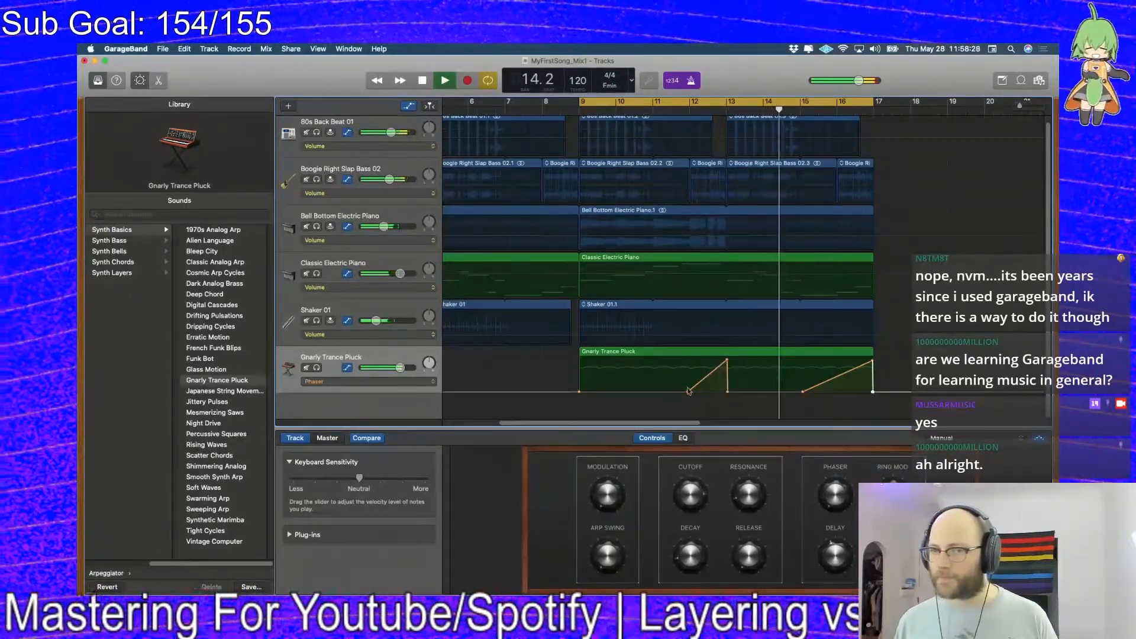
left_click_drag(687, 393, 661, 402)
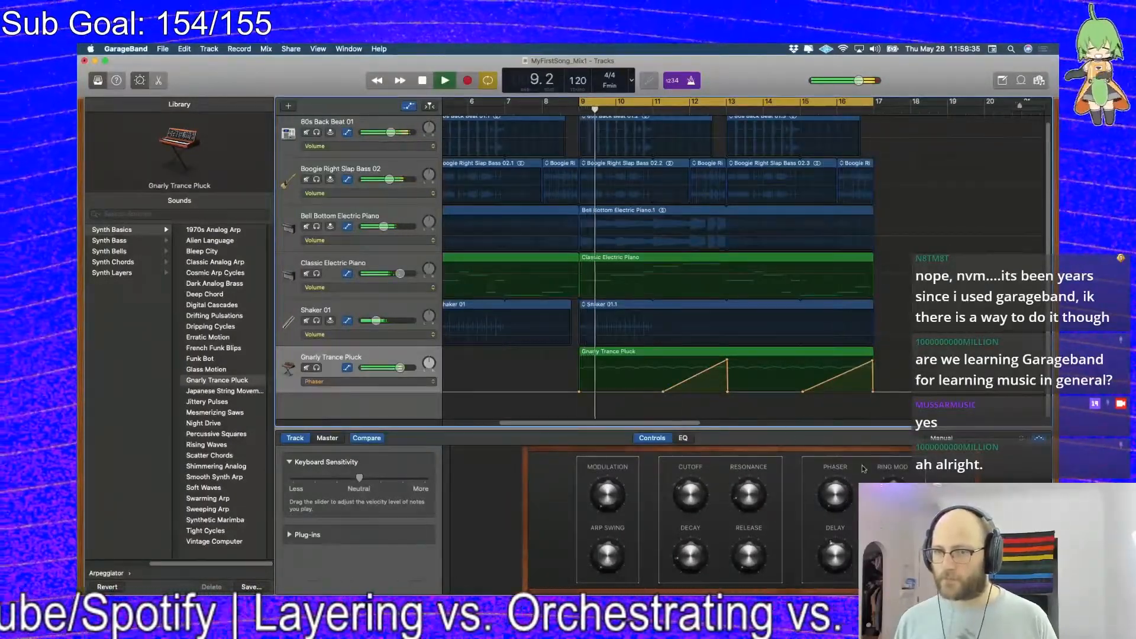
key("space")
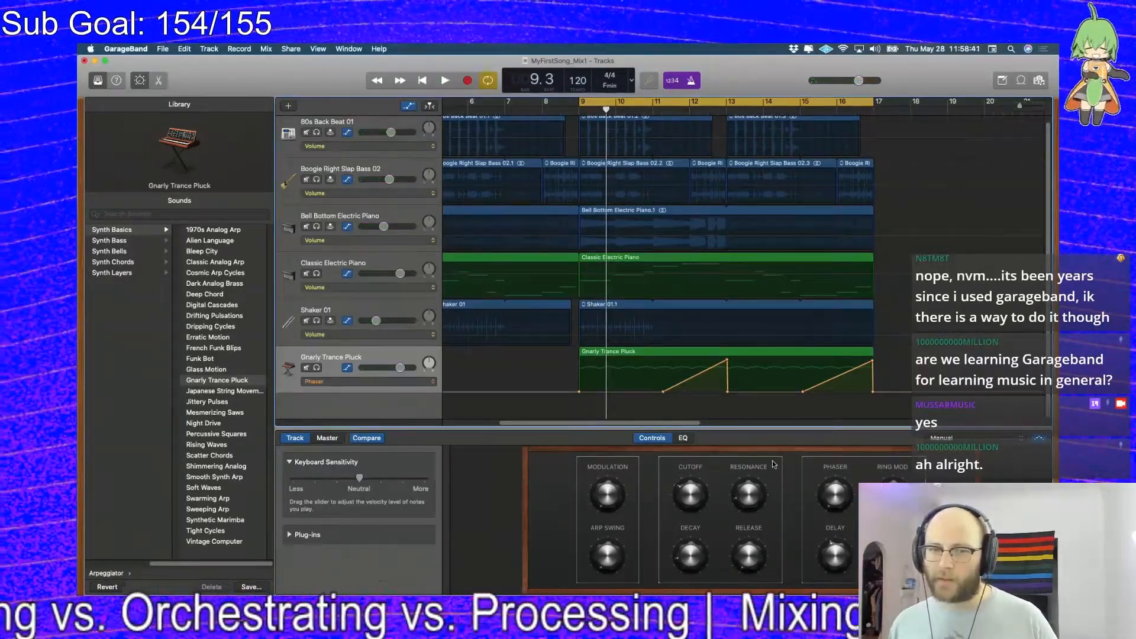
key("b")
left_click(391, 457)
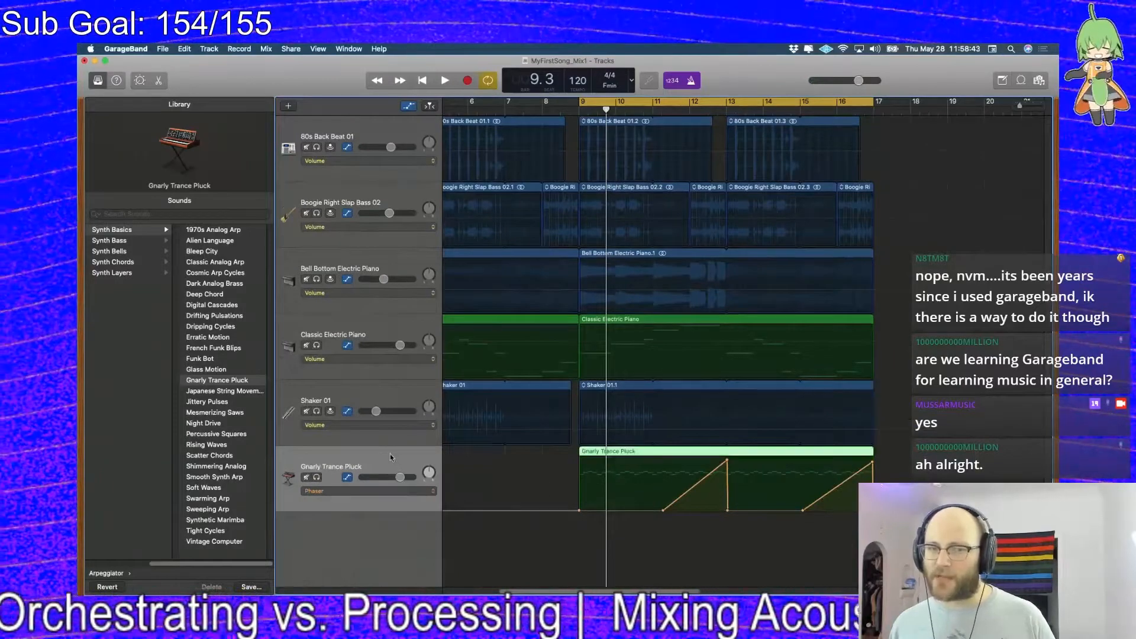
right_click(396, 458)
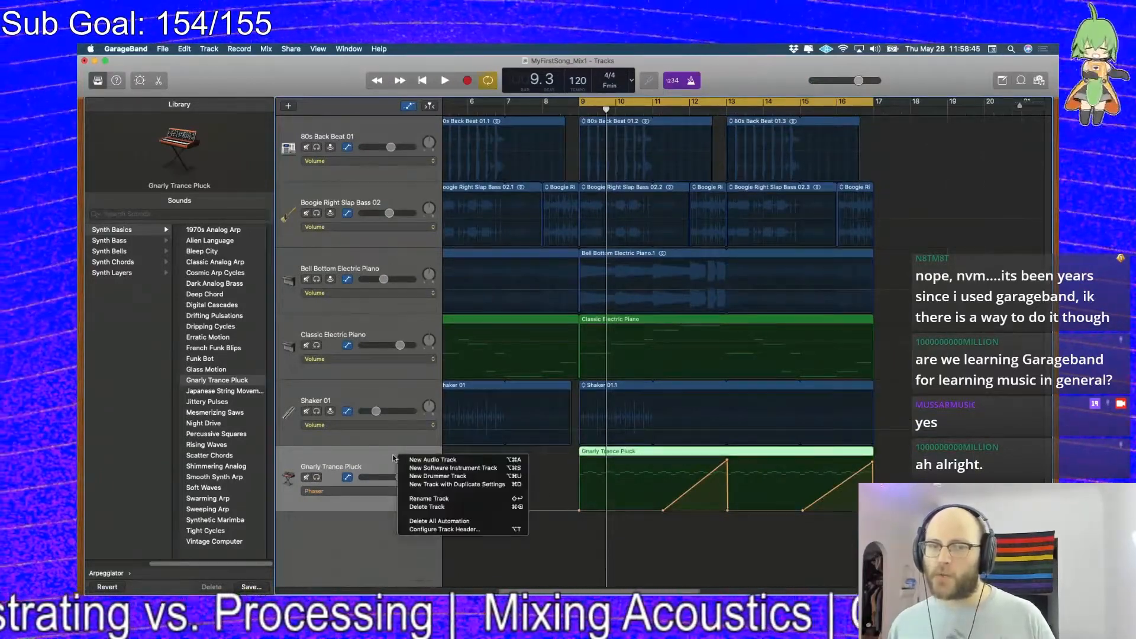
left_click(390, 456)
left_click(185, 49)
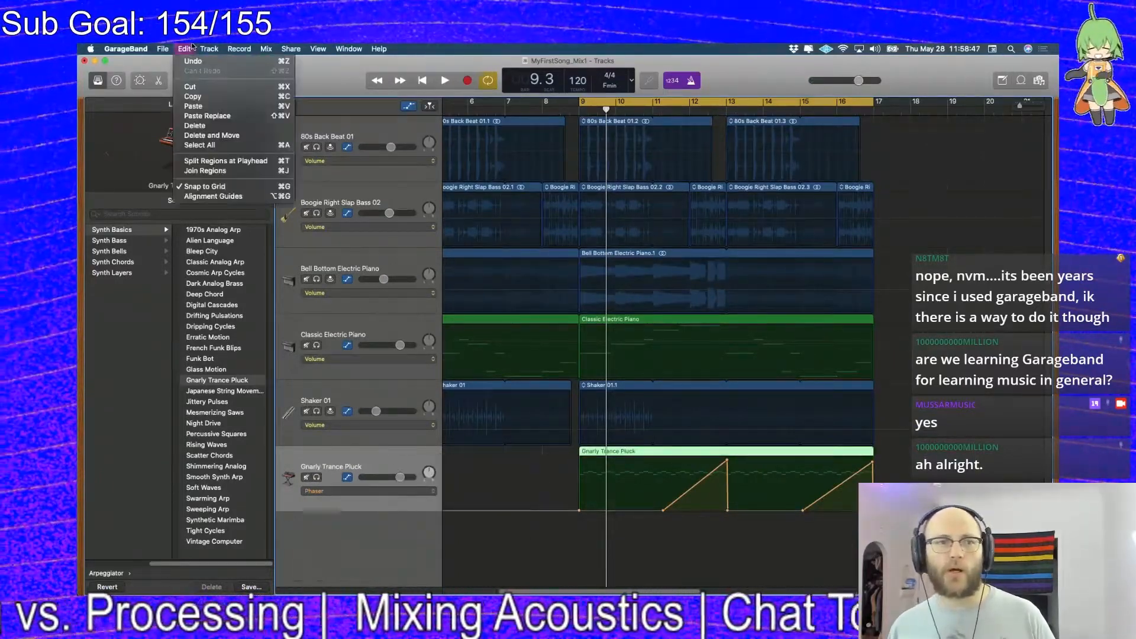
left_click(193, 47)
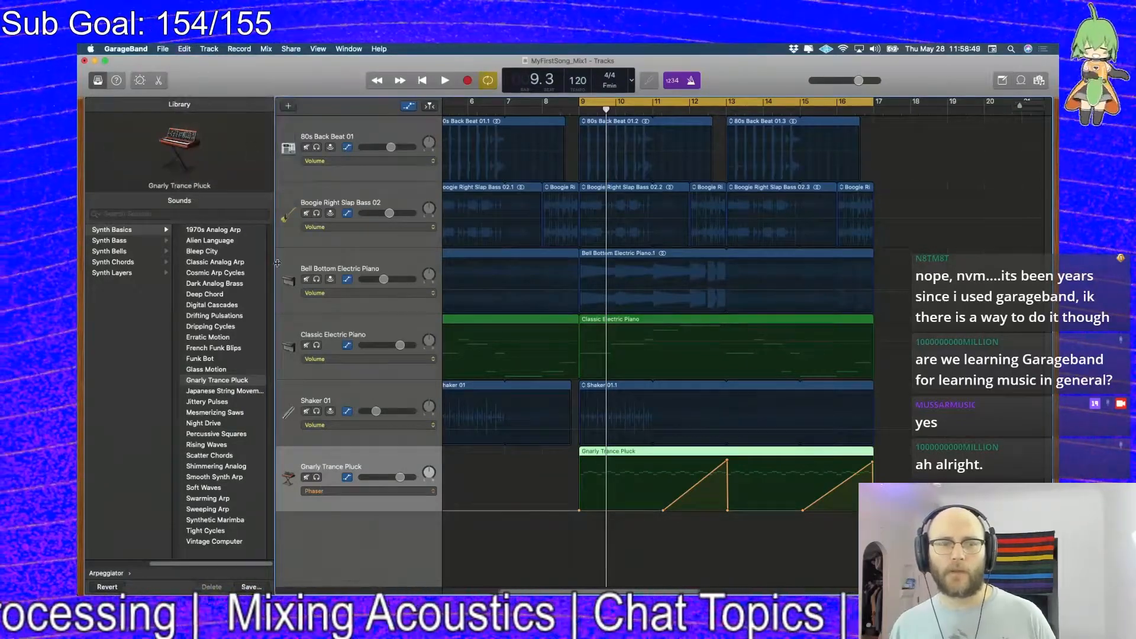
Add a new software instrument track and load the Lush Arp Layers sound from Synth Layers
left_click(211, 49)
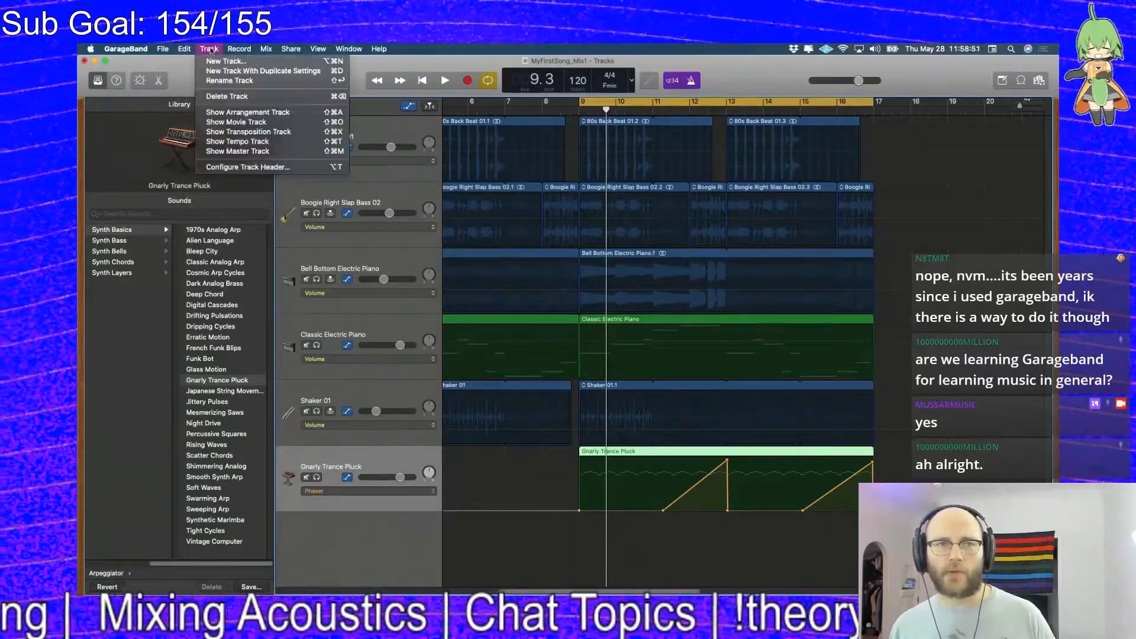
left_click(210, 50)
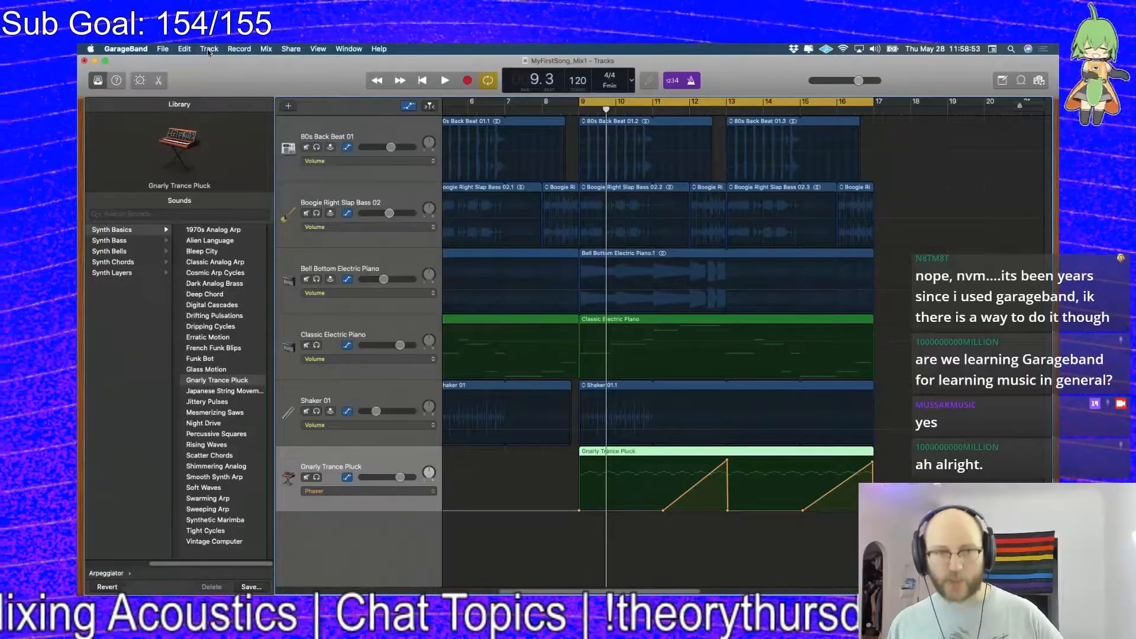
key("alt+super+n")
key("Return")
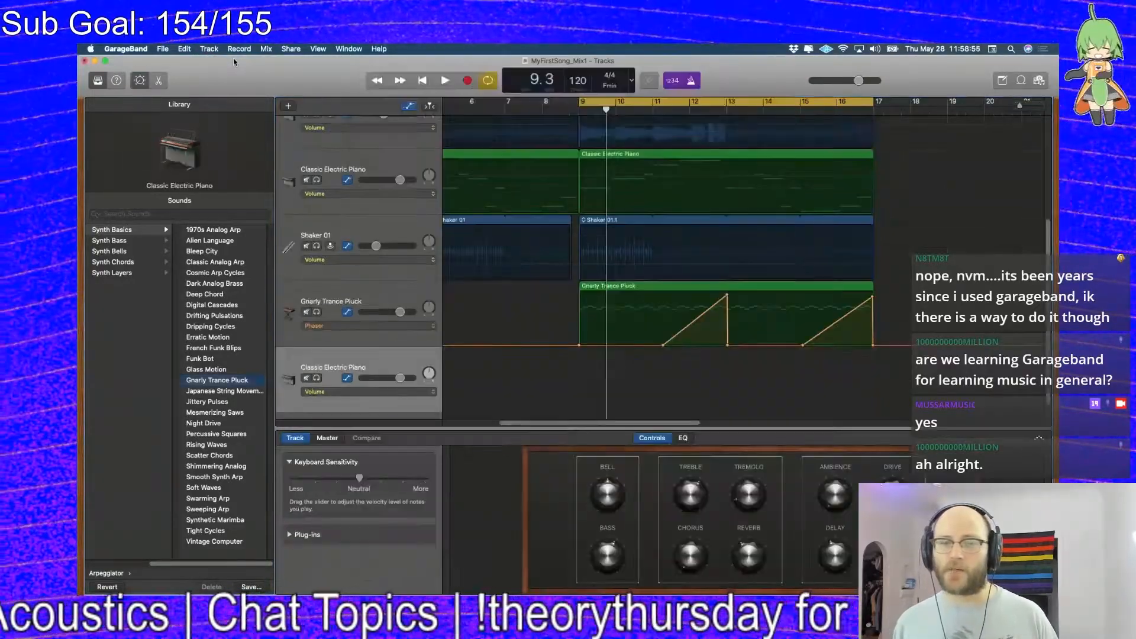
left_click(119, 380)
left_click(217, 272)
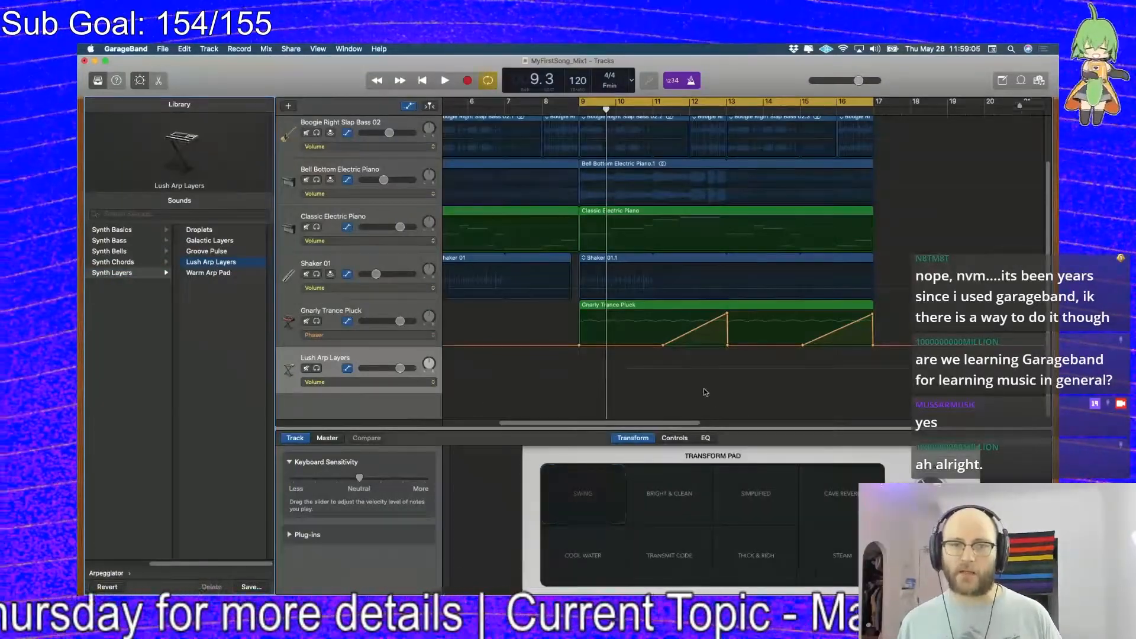
Open Musical Typing and play several notes to audition the Lush Arp Layers sound
key("super+k")
key("a")
key("s")
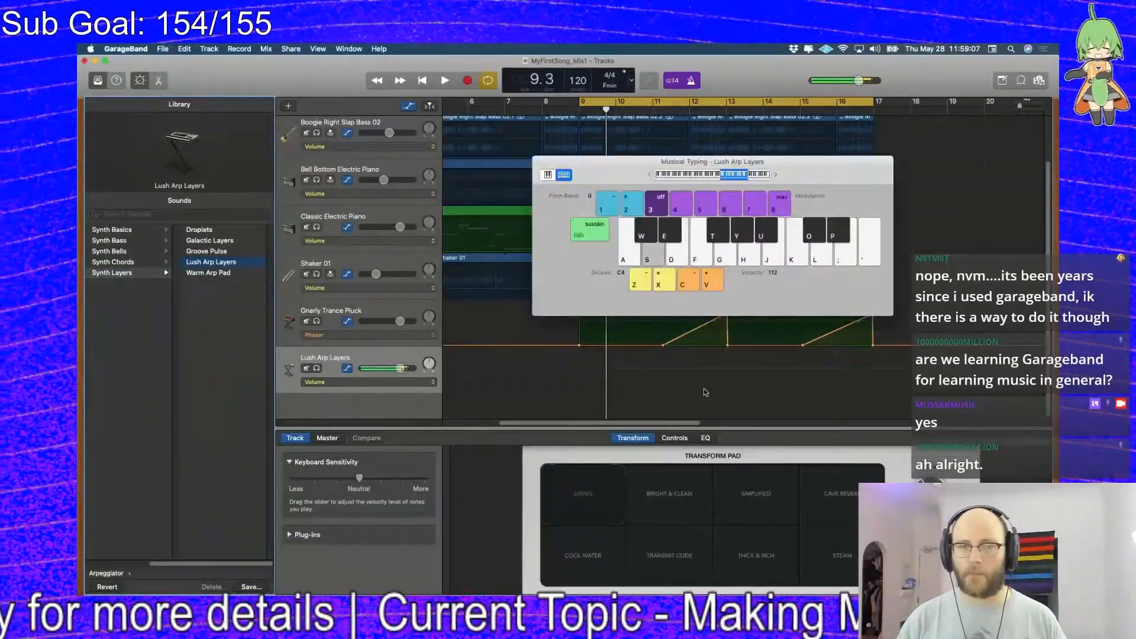
key("f")
key("a")
key("h")
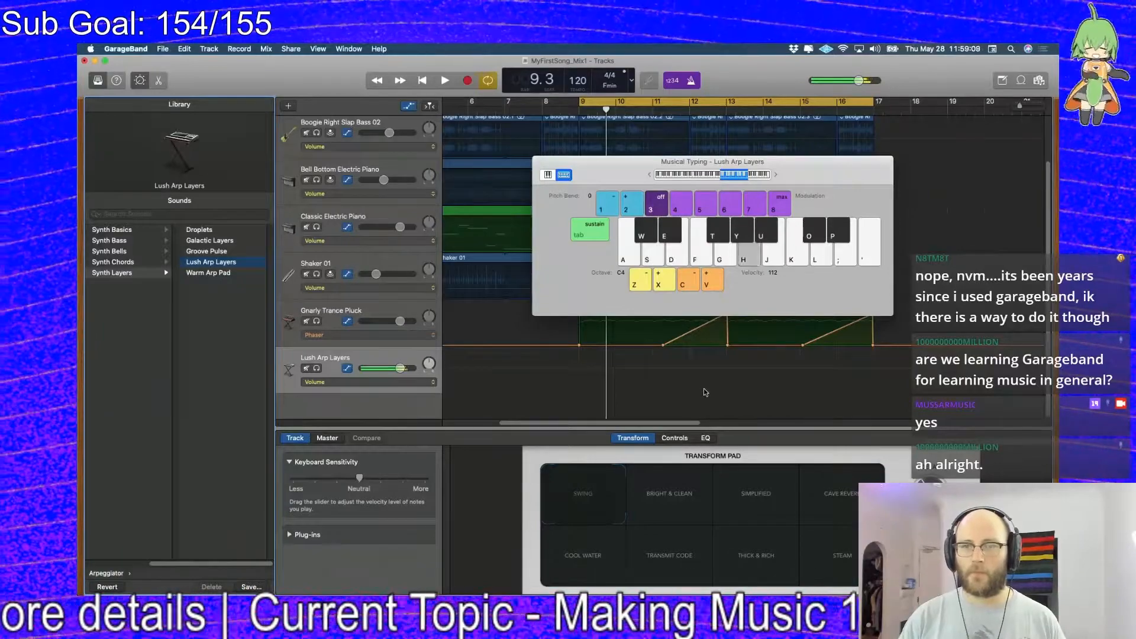
key("u")
key("a")
key("y")
key("f")
key("a")
key("y")
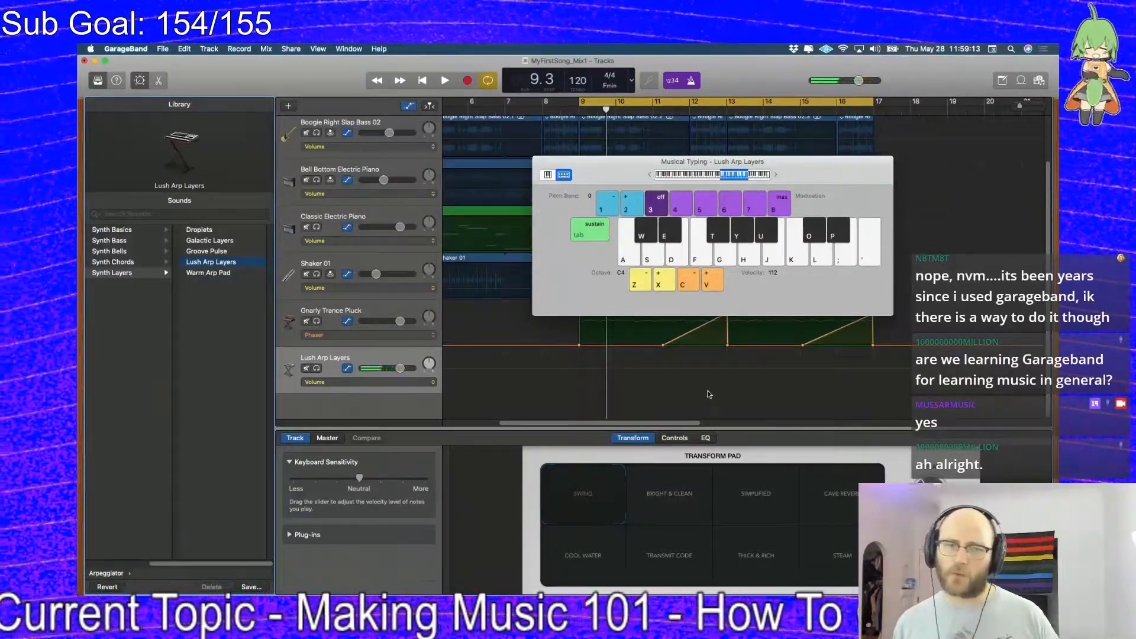
Close Musical Typing, hide the automation lanes and copy the Gnarly Trance Pluck region onto the Lush Arp Layers track at bar 9
left_click(539, 162)
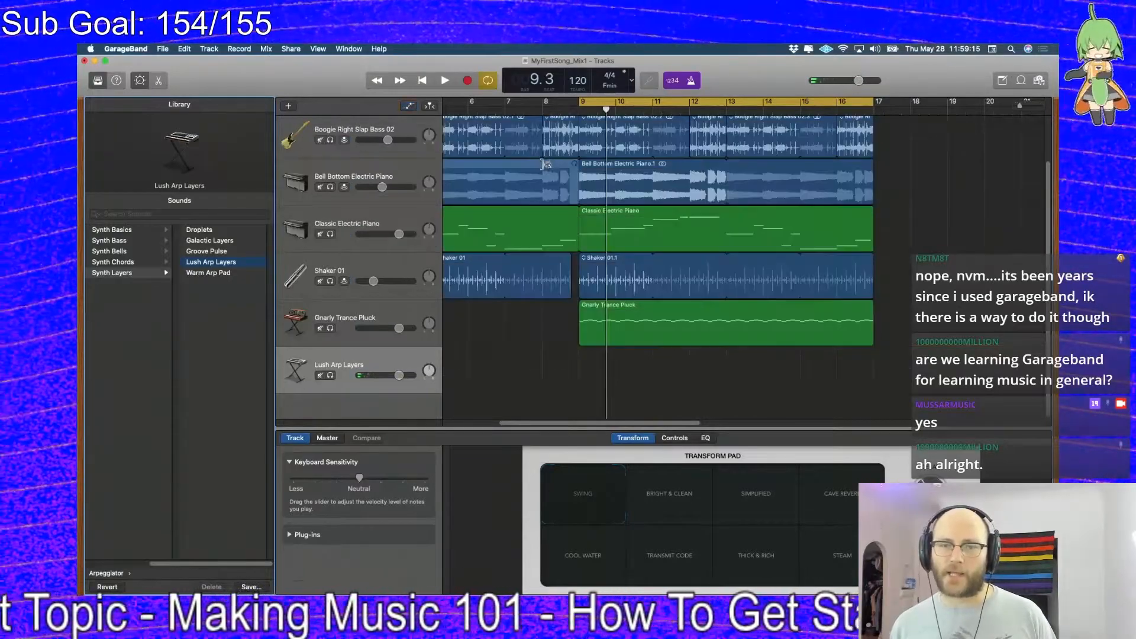
key("a")
key("a")
key("a")
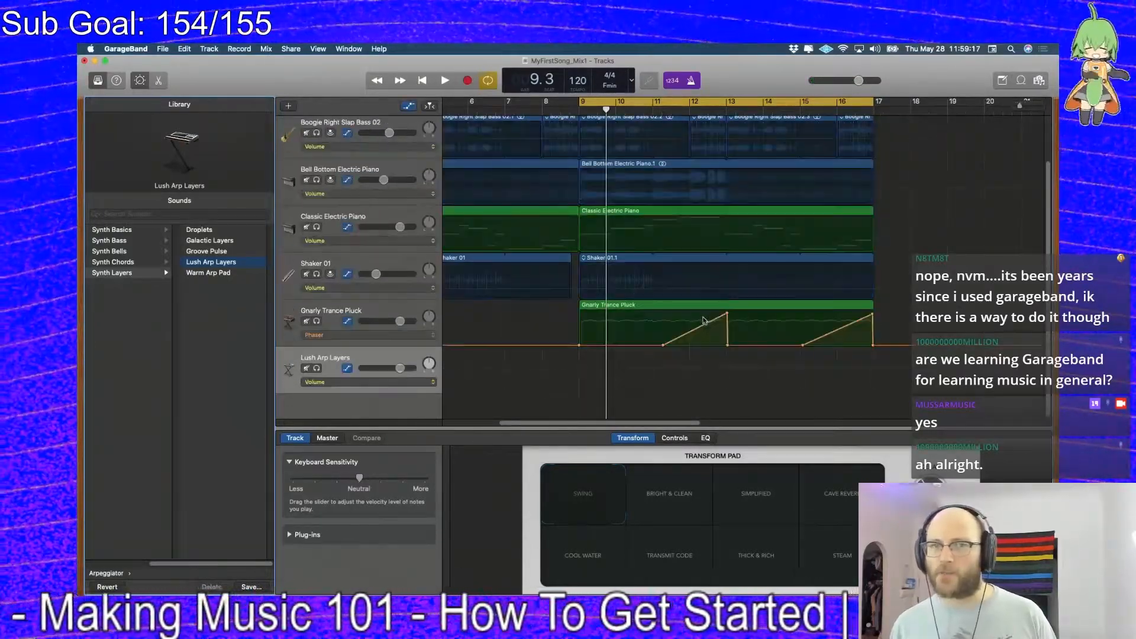
left_click(712, 312)
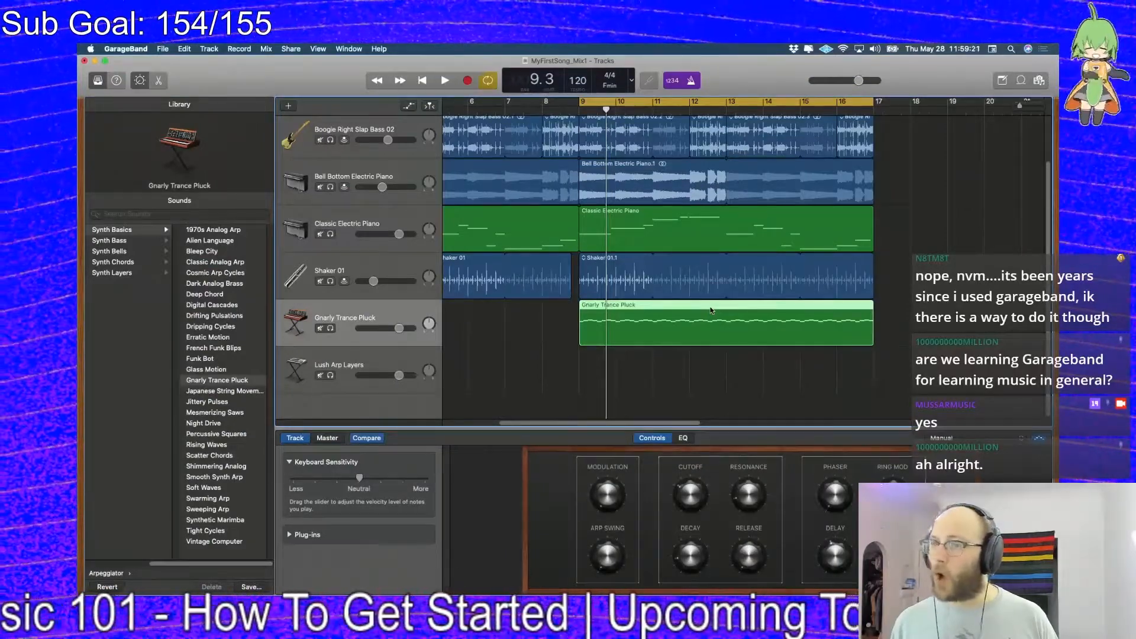
left_click_drag(712, 308, 712, 355)
Play the cycled section, toggling solo and mute on Lush Arp Layers and mute on Gnarly Trance Pluck to compare the layers
key("space")
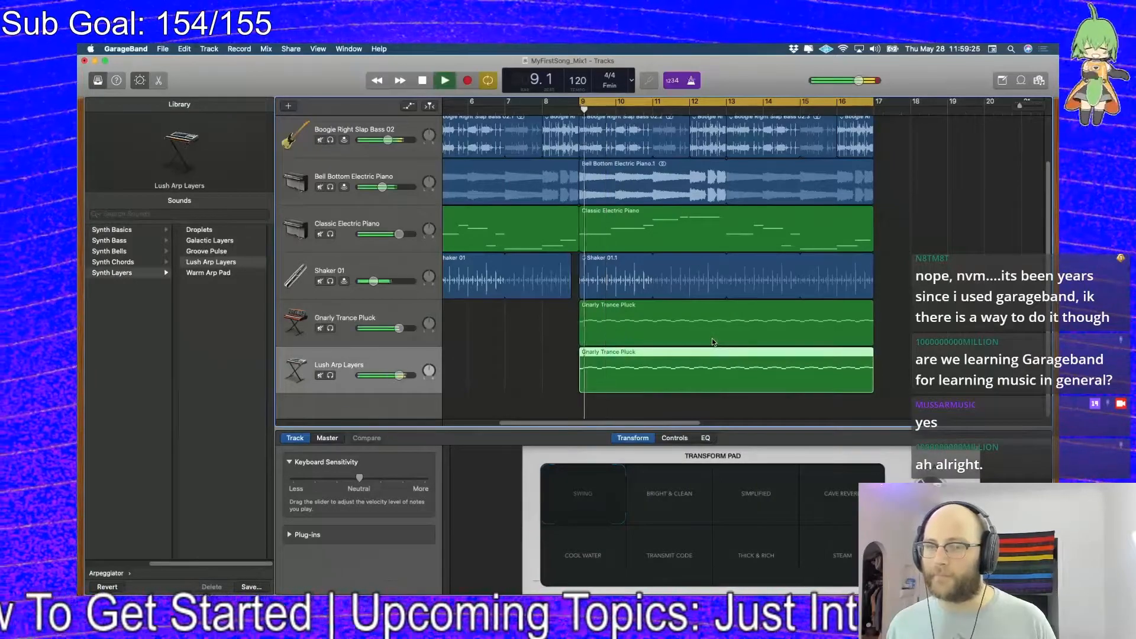
left_click(330, 376)
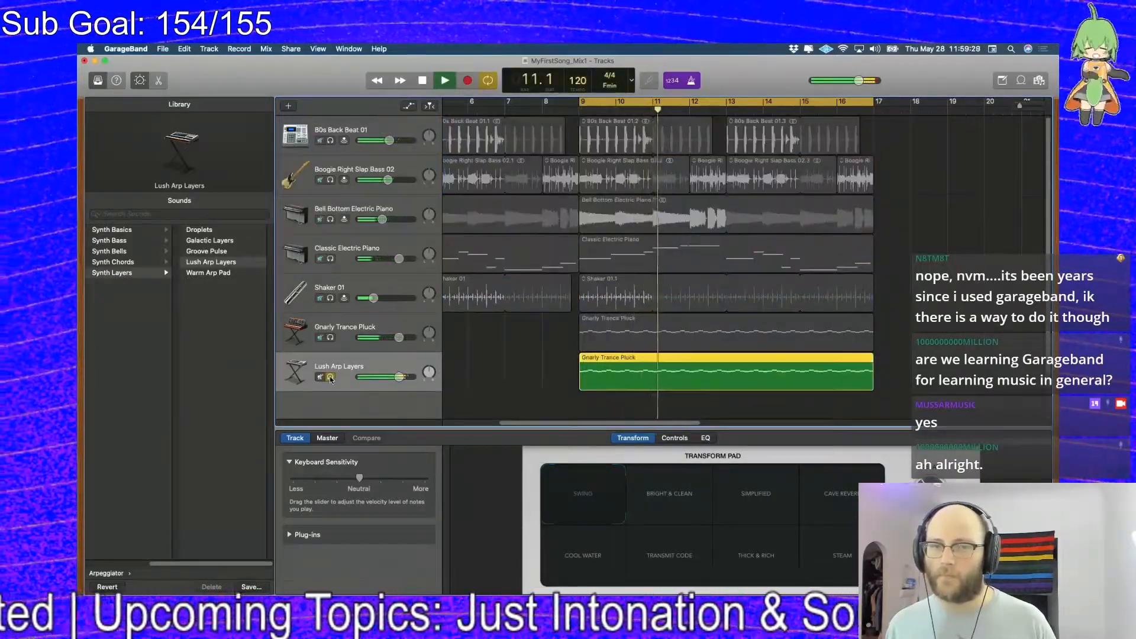
left_click(330, 377)
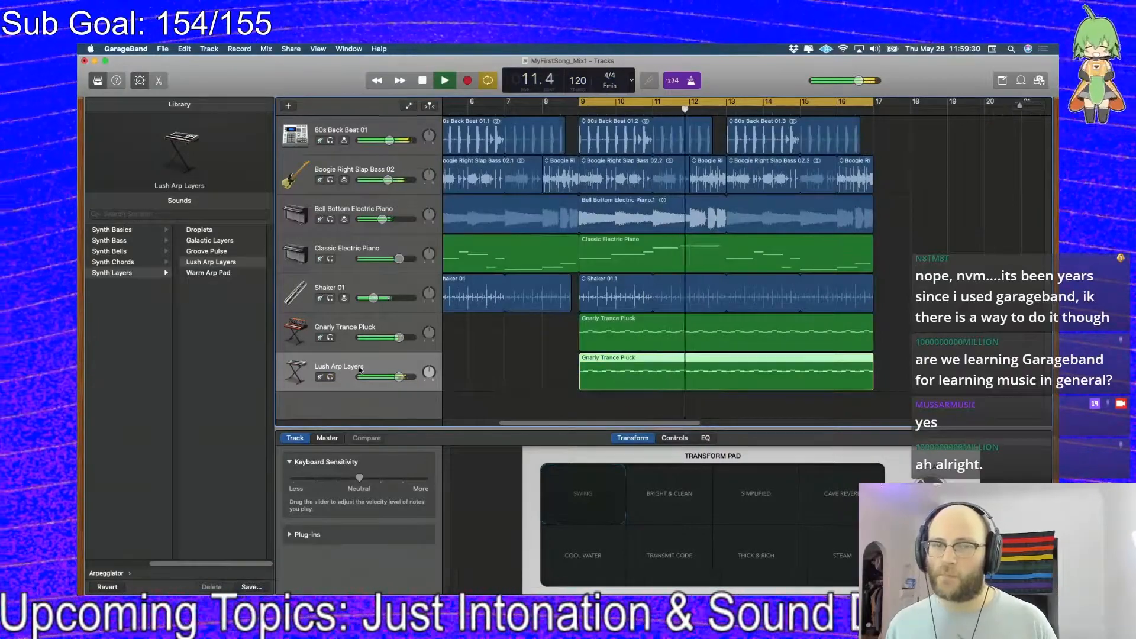
left_click(320, 377)
left_click(320, 378)
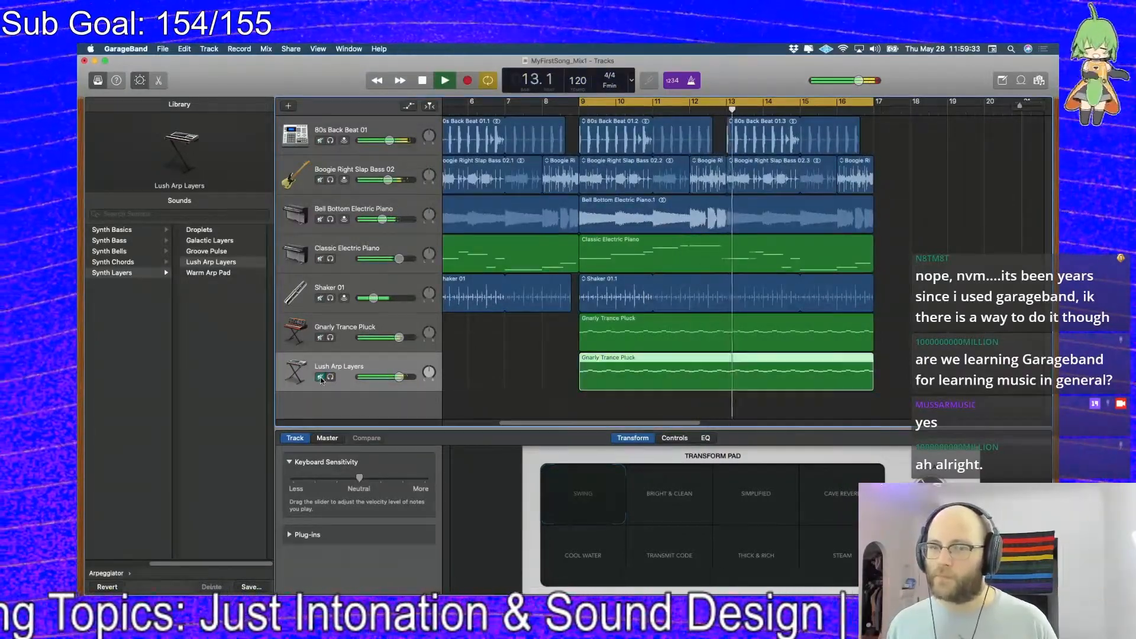
left_click(320, 337)
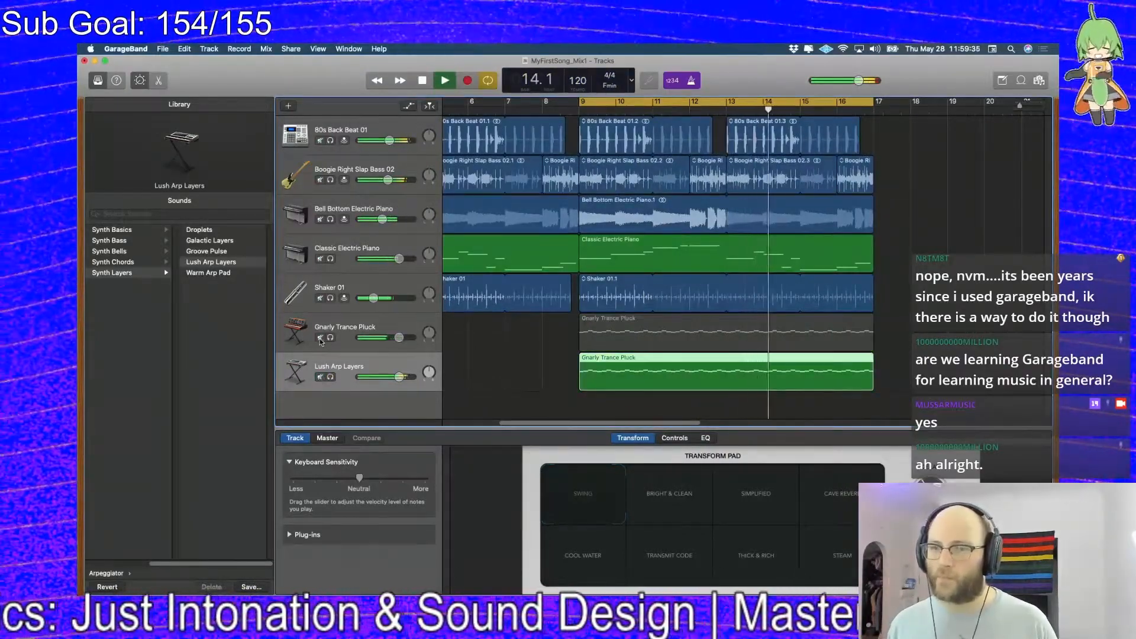
left_click(320, 338)
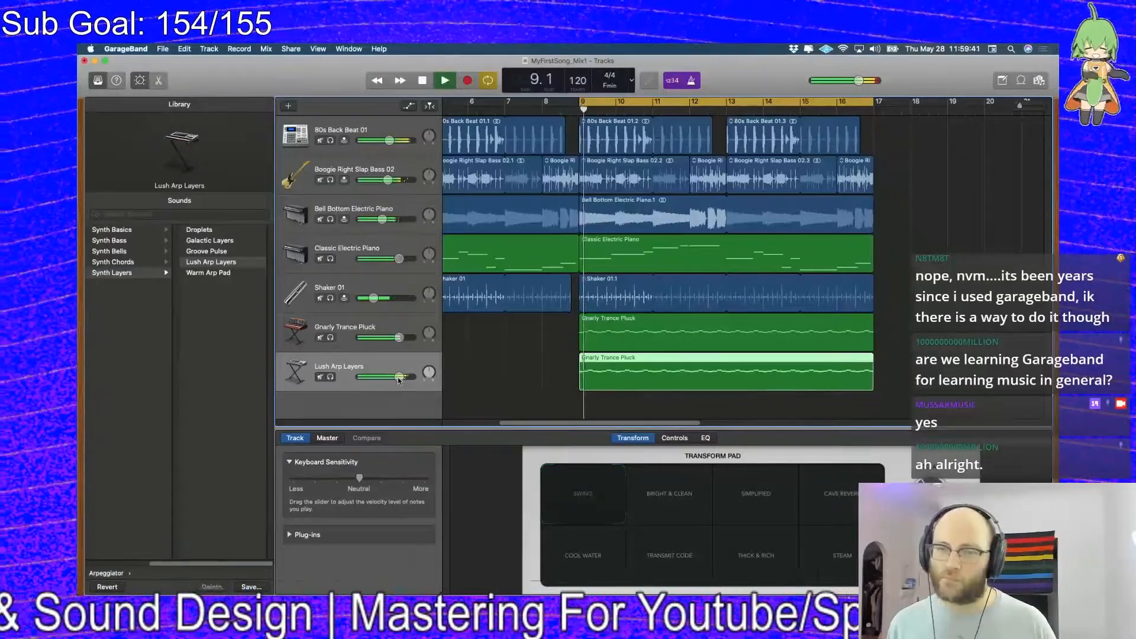
key("space")
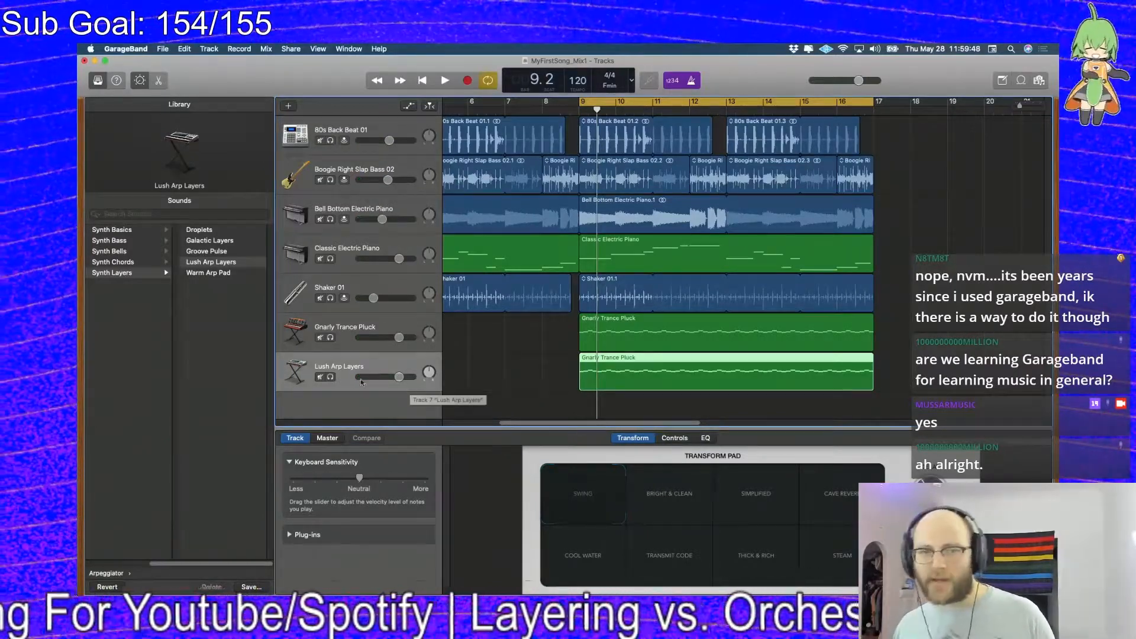
Listen to the Gnarly Trance Pluck and Lush Arp Layers tracks one at a time in solo
left_click(331, 339)
key("space")
key("space")
left_click(331, 339)
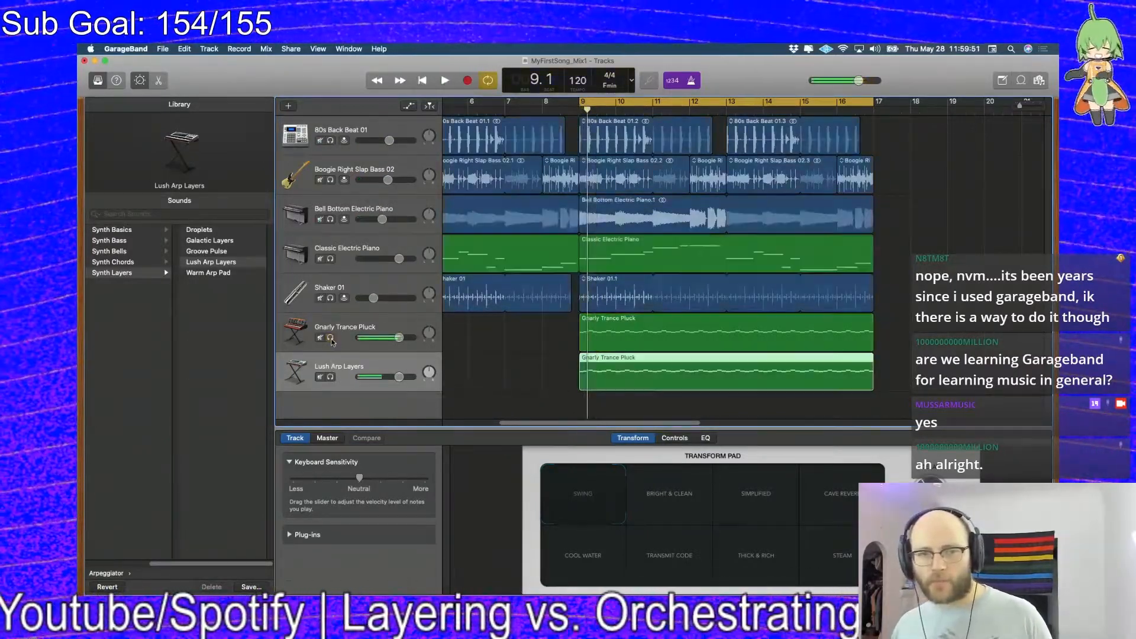
left_click(331, 376)
key("space")
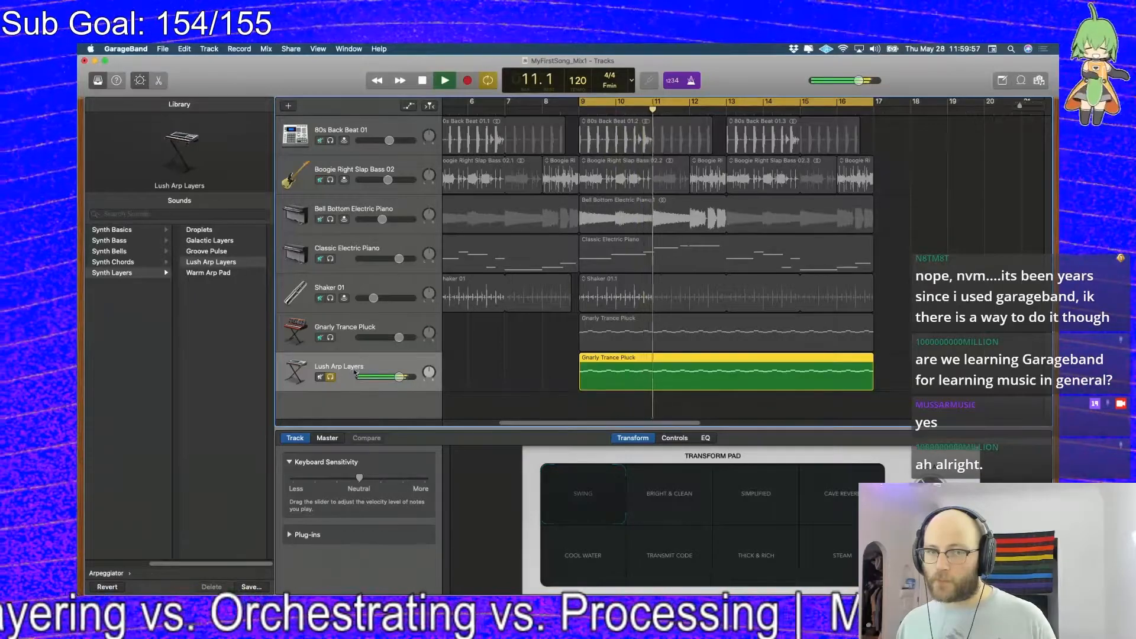
left_click(331, 376)
key("space")
Play both synth tracks soloed together, toggle their solos to compare the blend, and clear the solos
left_click(331, 338)
left_click(331, 377)
key("space")
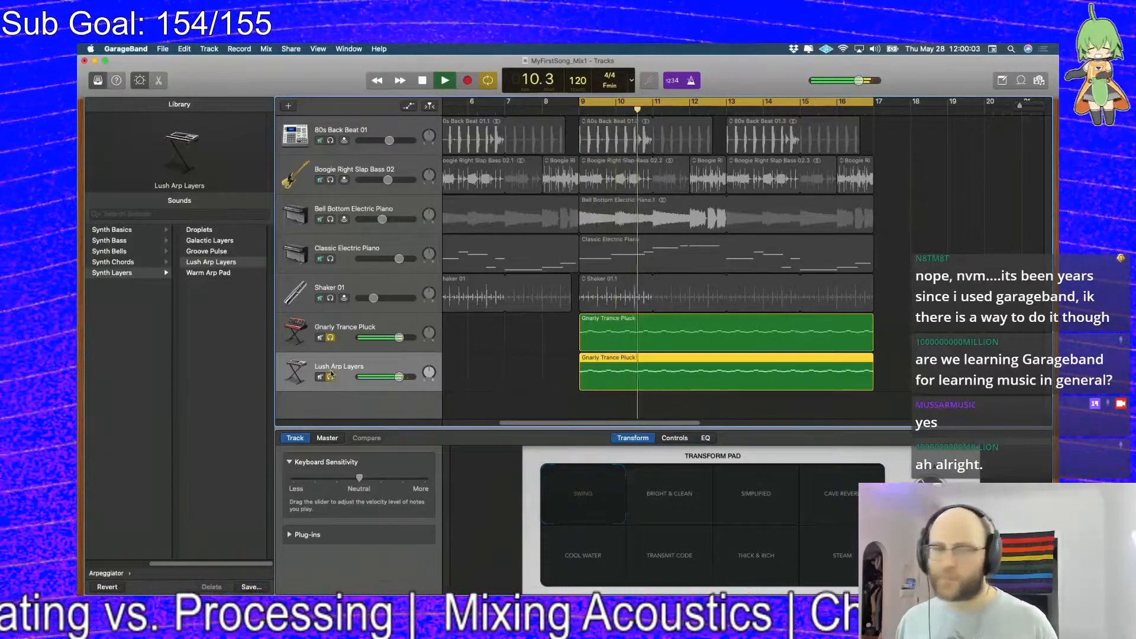
left_click(331, 337)
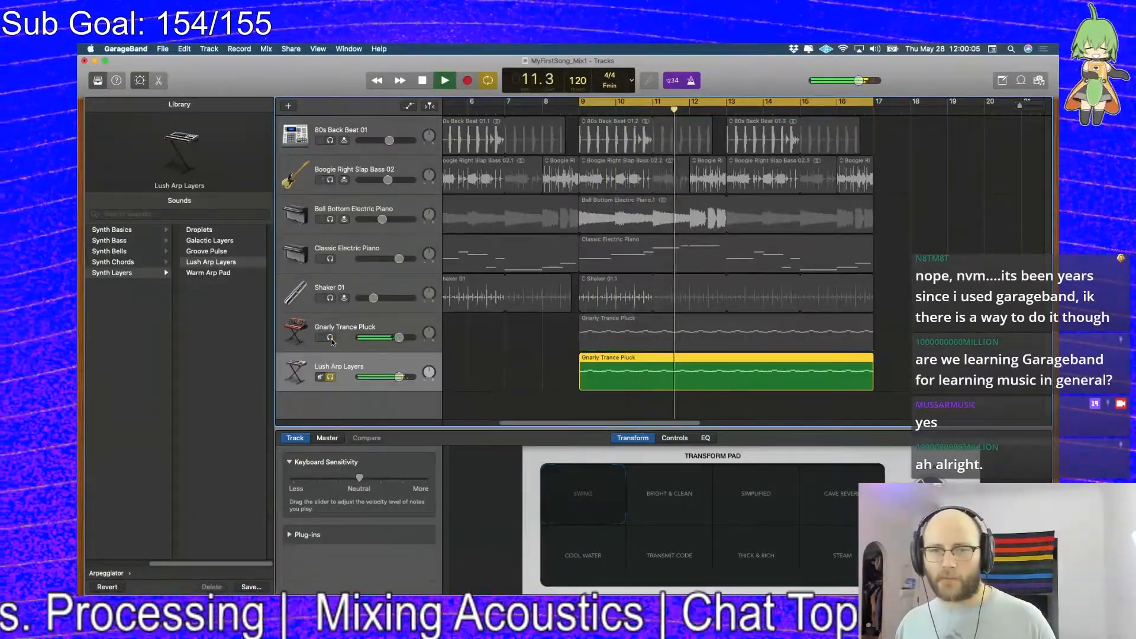
left_click(331, 337)
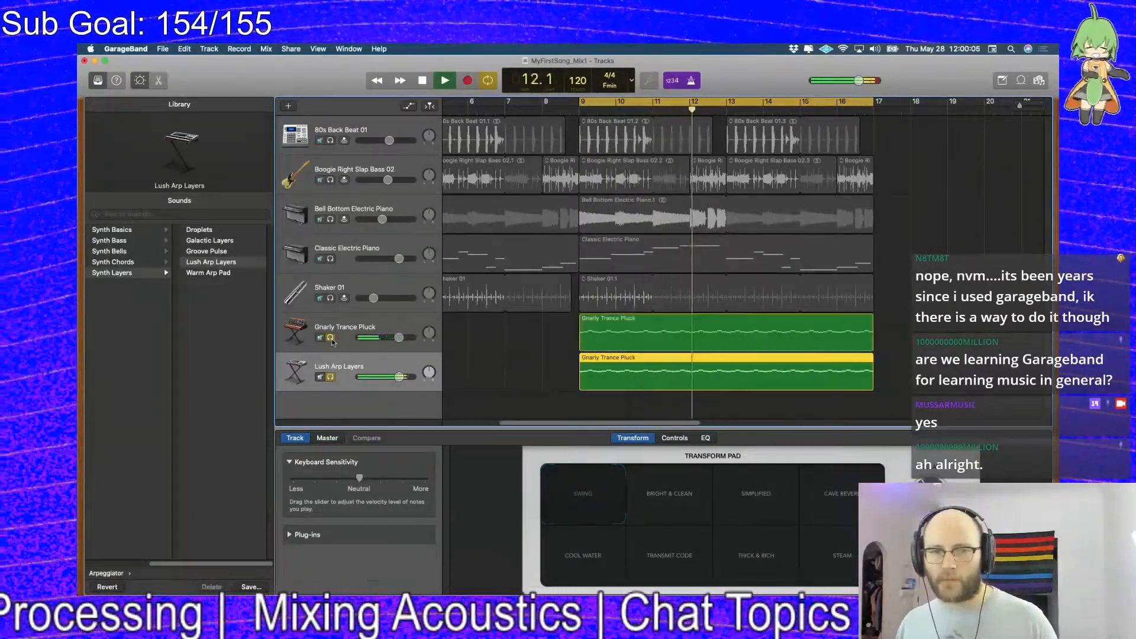
left_click(330, 377)
key("space")
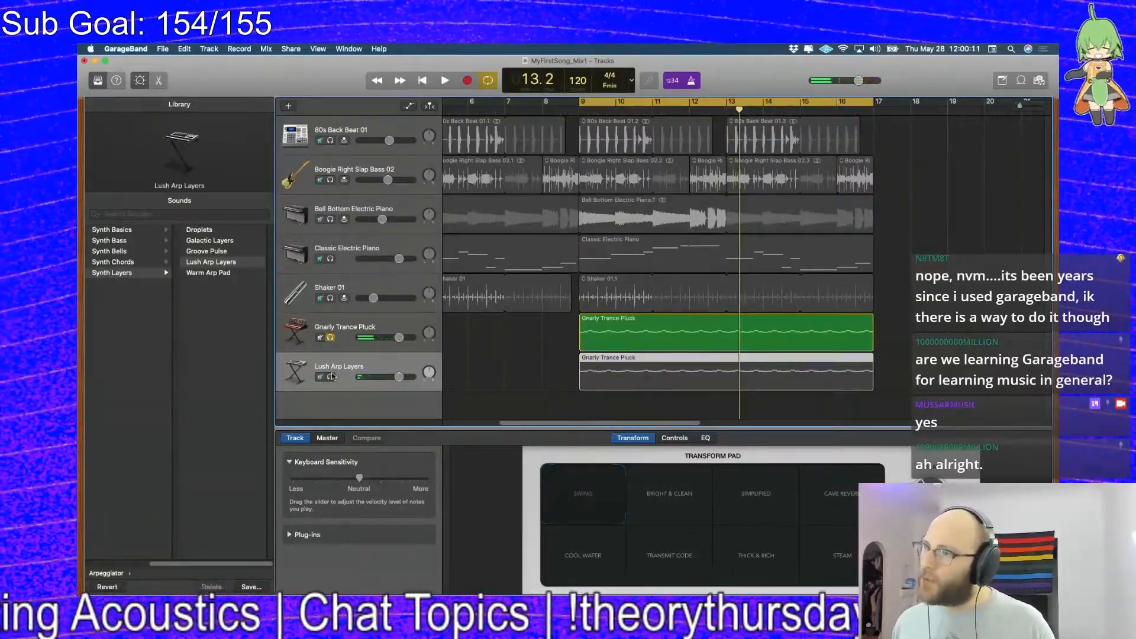
left_click(331, 377)
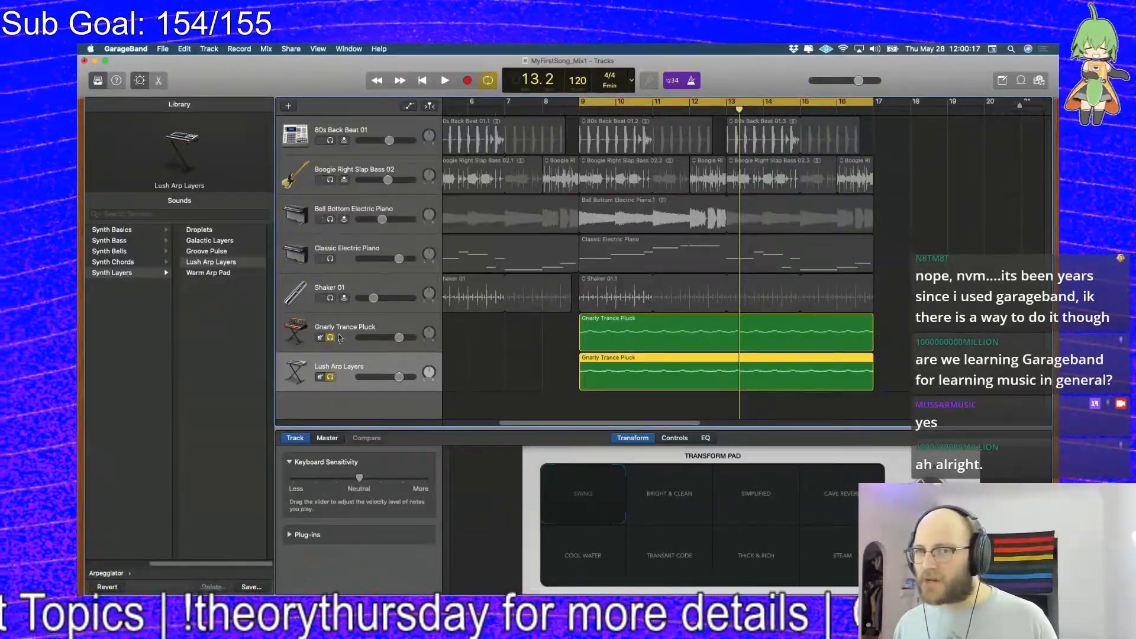
left_click(331, 378)
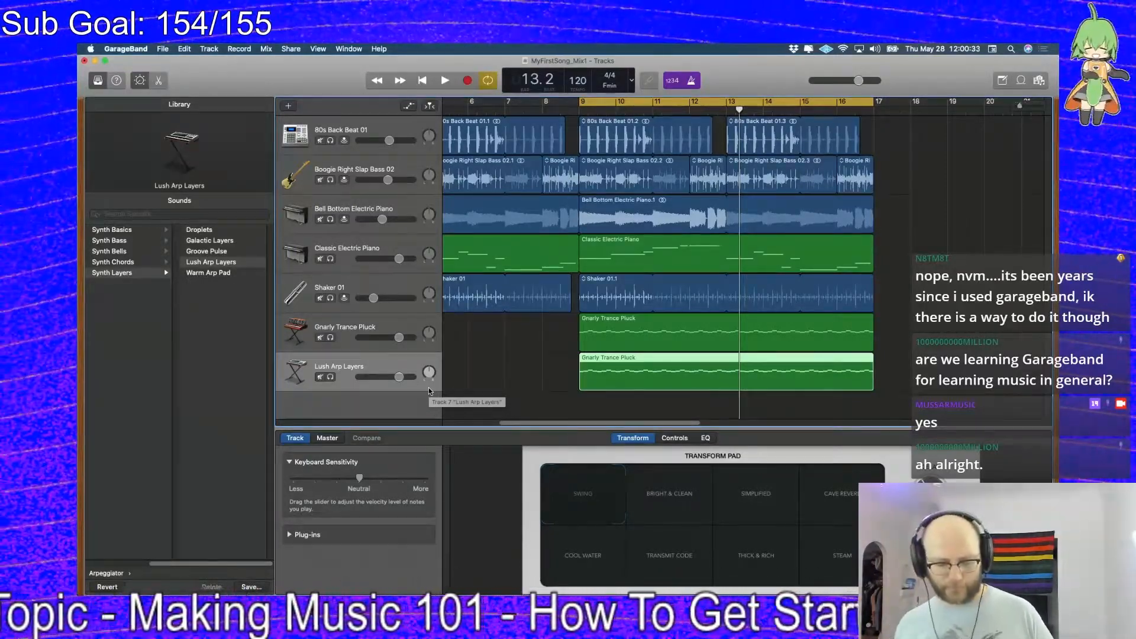
Play the cycled section, show the automation lanes and set the Lush Arp Layers automation parameter to Cutoff
key("space")
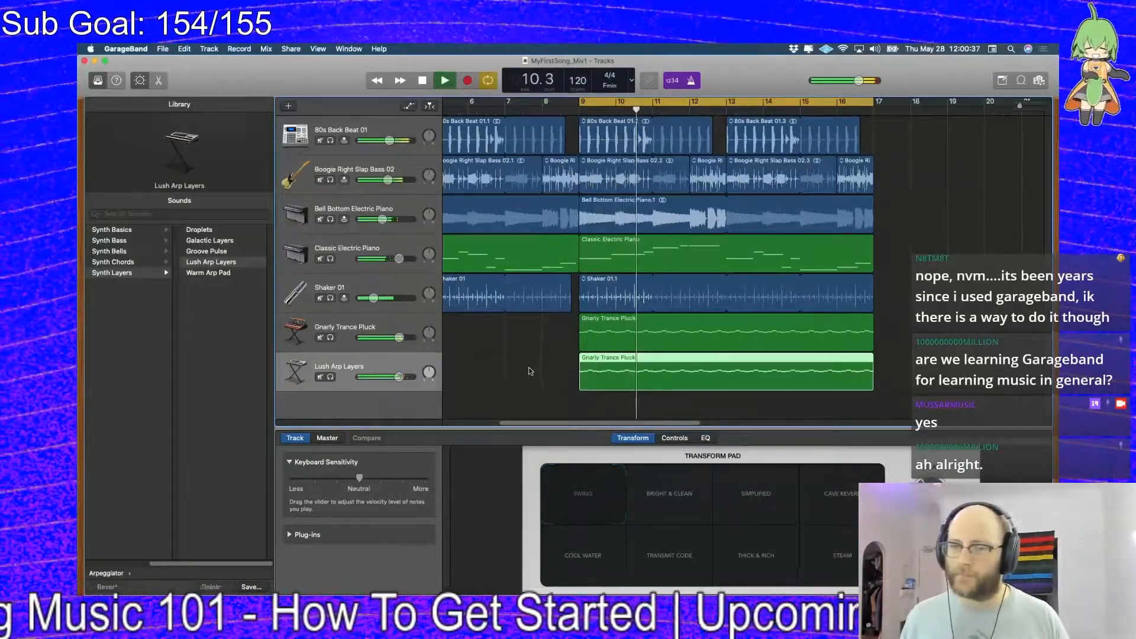
key("a")
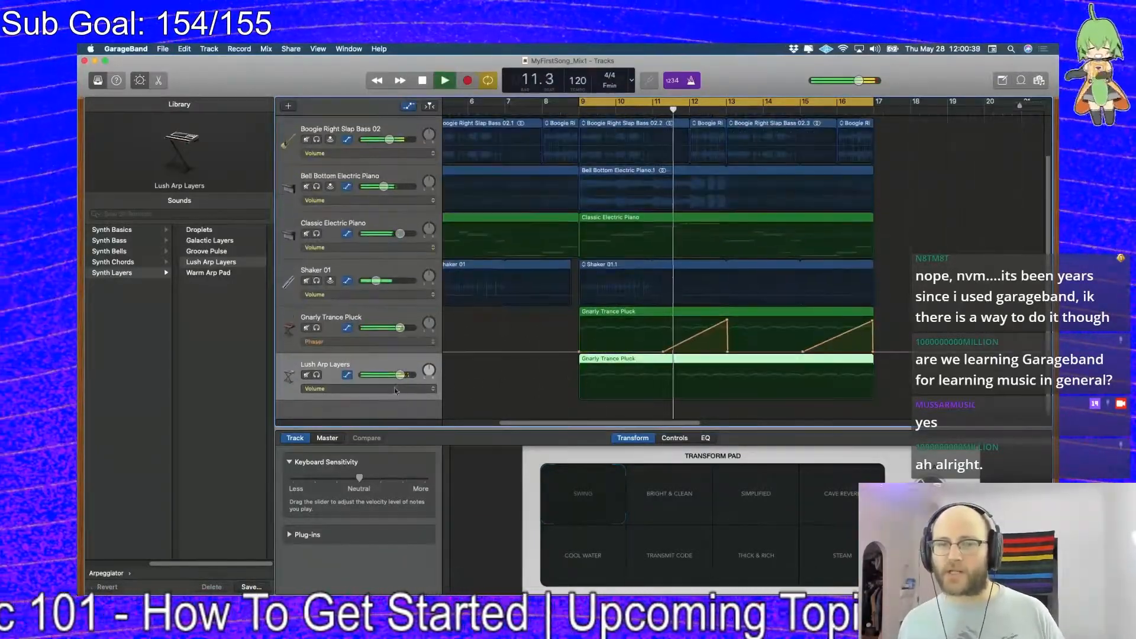
left_click(391, 389)
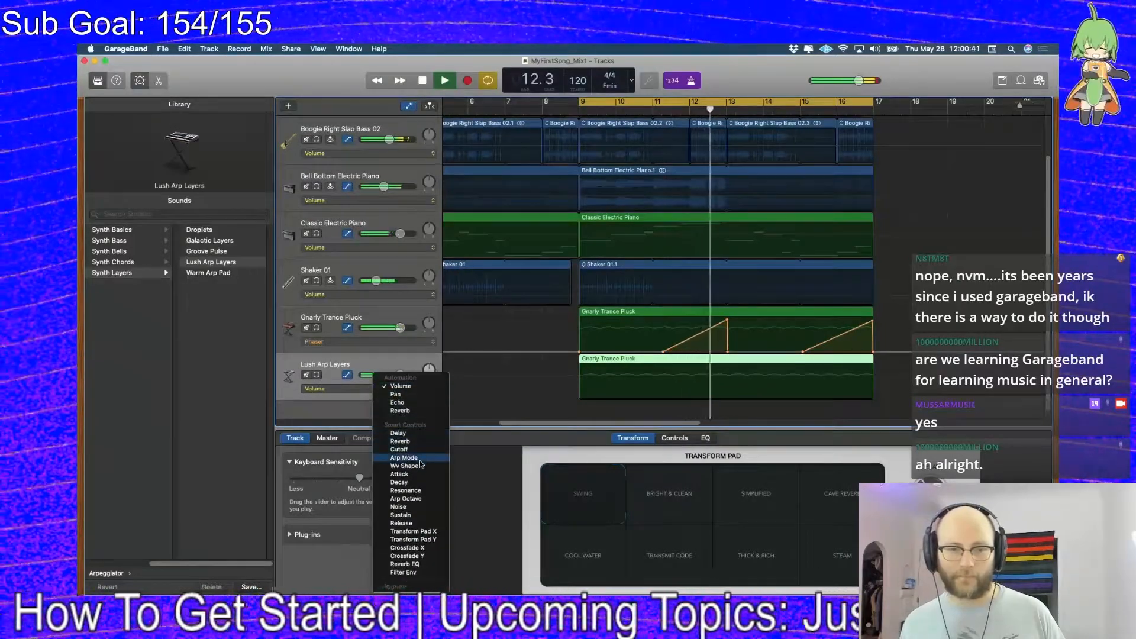
left_click(418, 451)
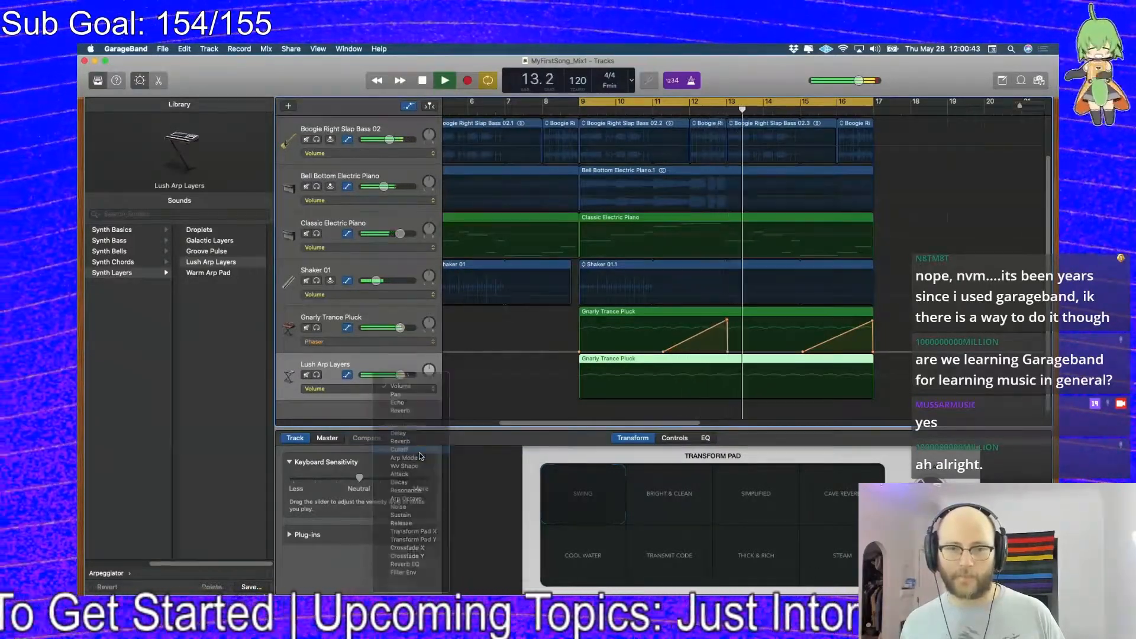
left_click(350, 341)
left_click(350, 343)
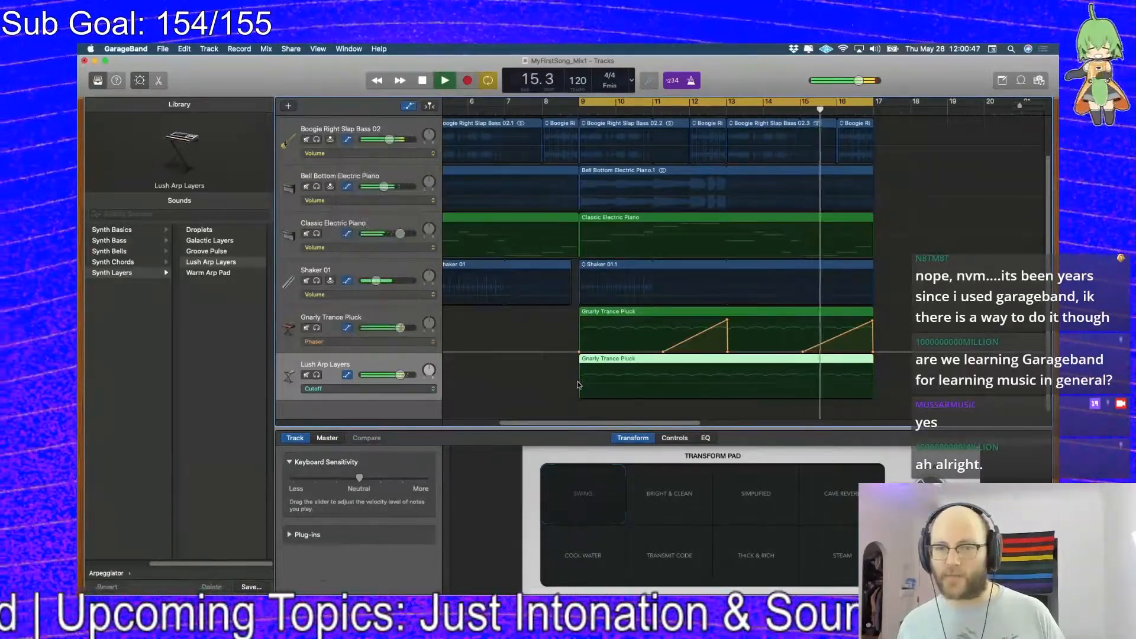
Draw a Lush Arp Layers Cutoff curve between bars 9 and 17, dipping just after bar 12 and rising to about 25% after bar 14
left_click(562, 374)
left_click(579, 385)
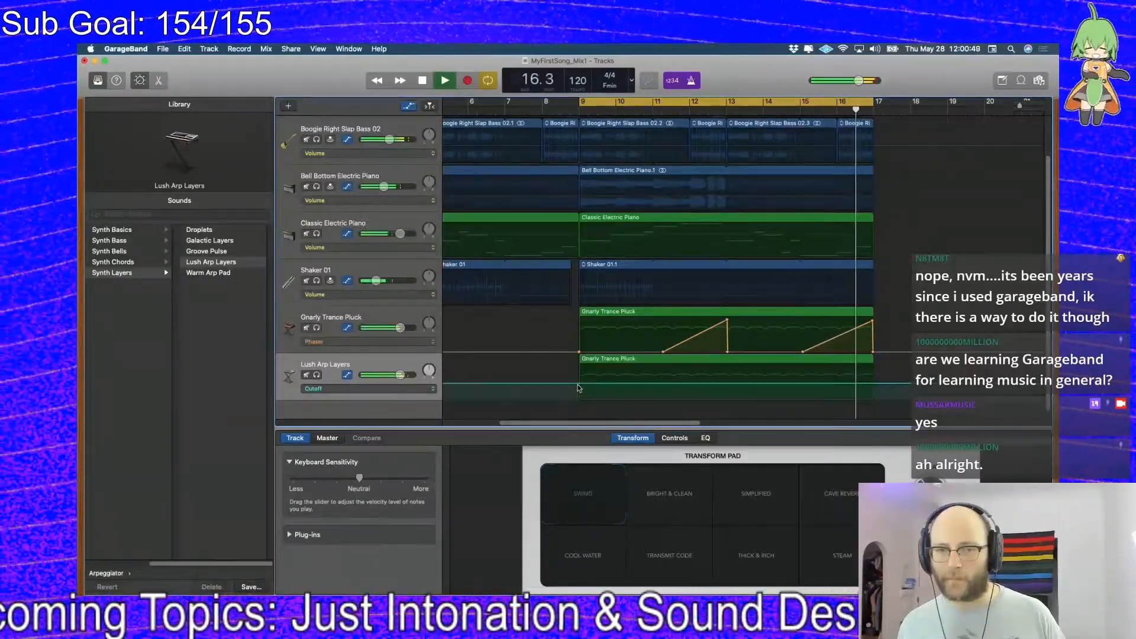
left_click(876, 385)
left_click(776, 384)
left_click_drag(776, 384, 776, 375)
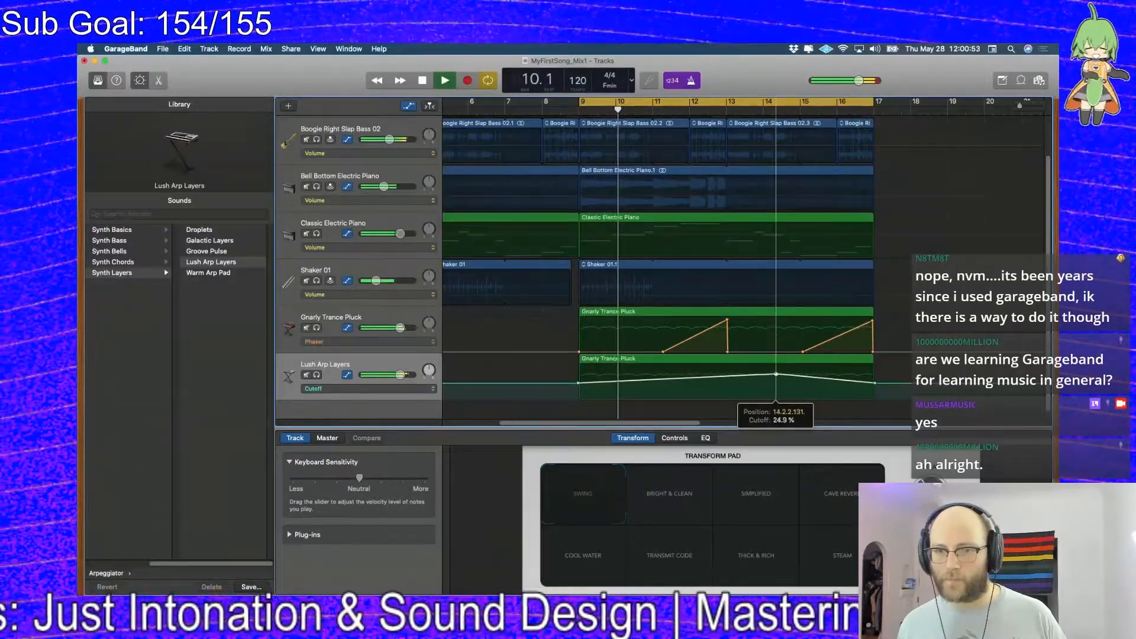
left_click_drag(702, 382, 701, 392)
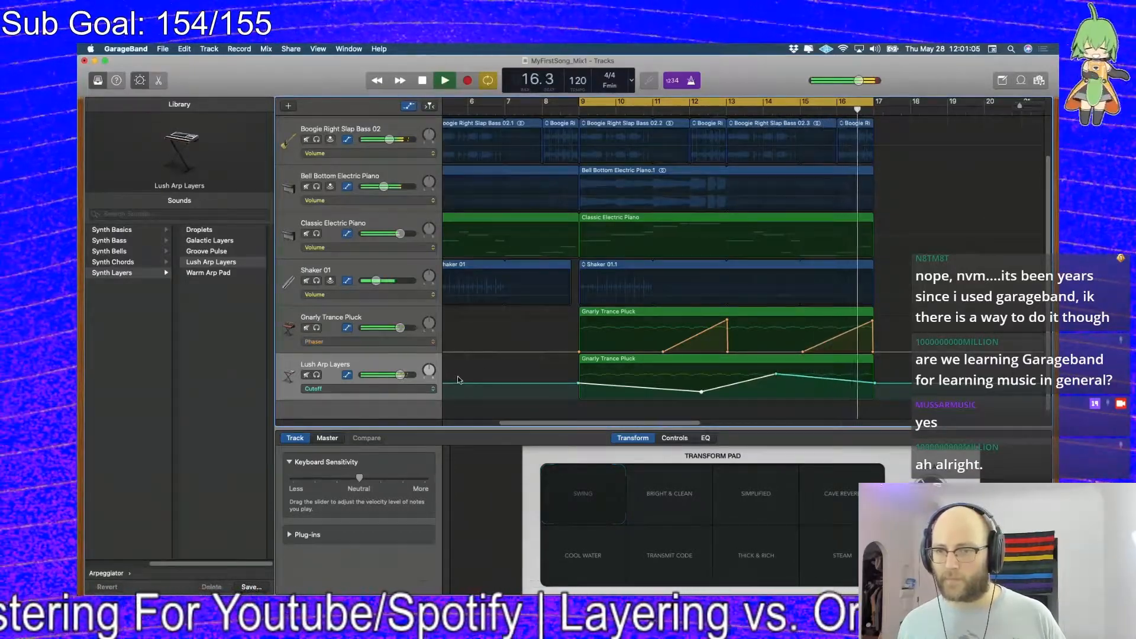
key("space")
Switch the Lush Arp Layers automation lane to Reverb and check the master and track controls during playback
left_click(408, 390)
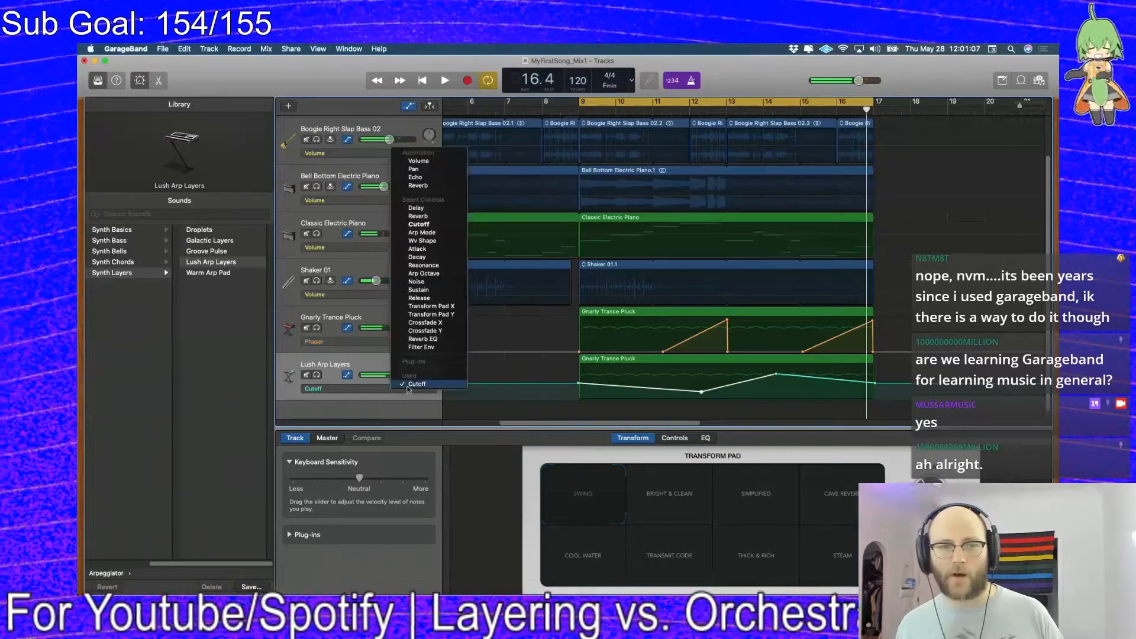
left_click(438, 187)
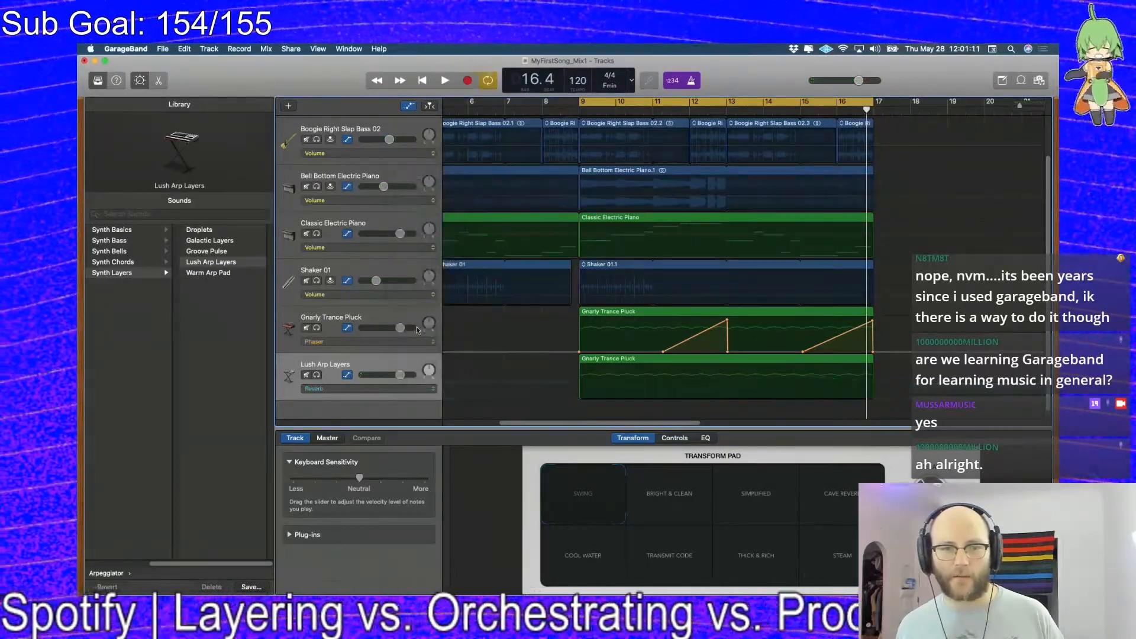
key("space")
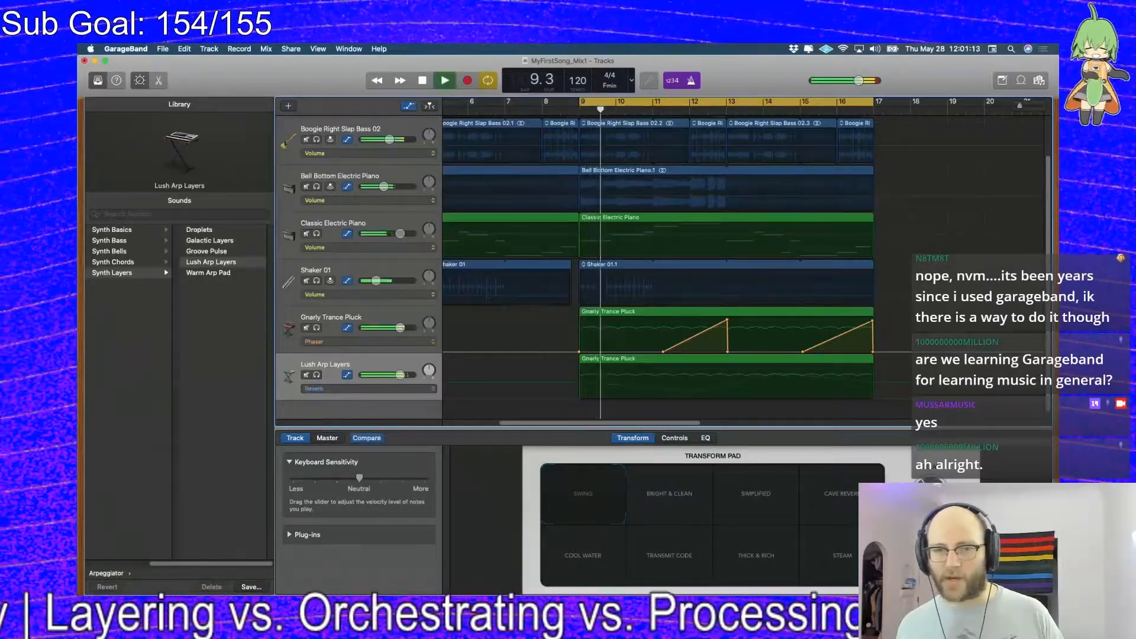
left_click(327, 438)
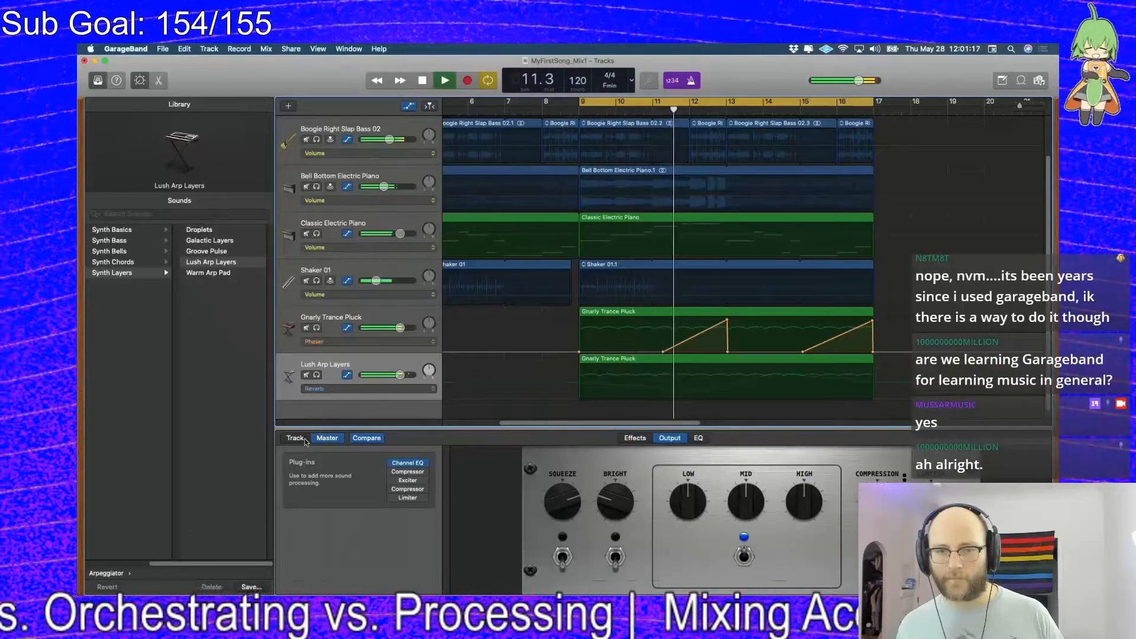
left_click(308, 440)
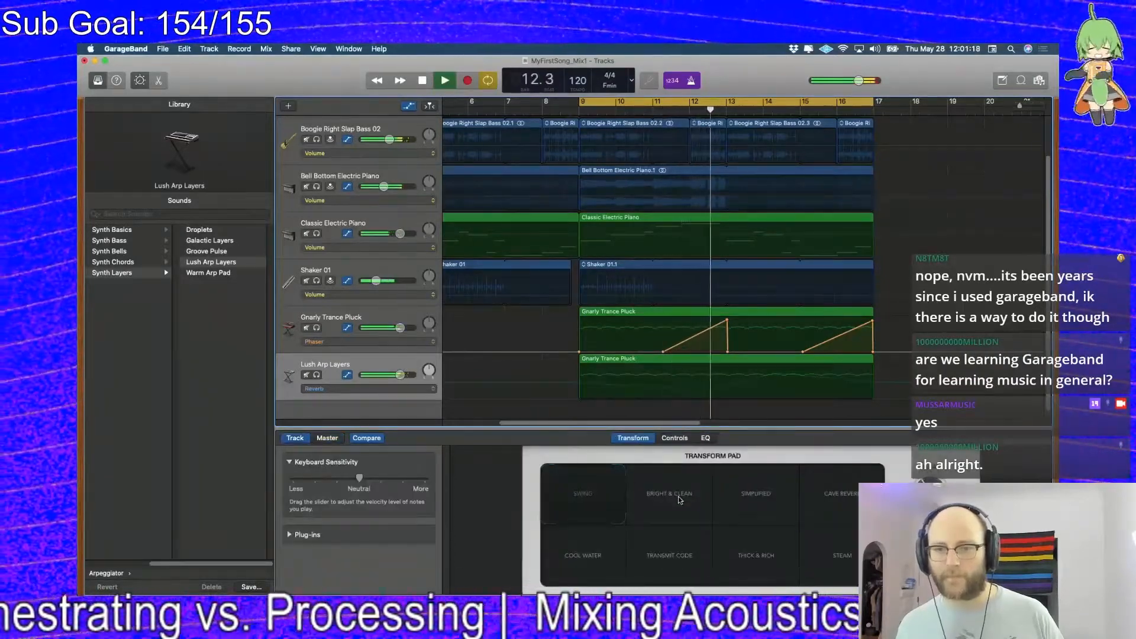
key("space")
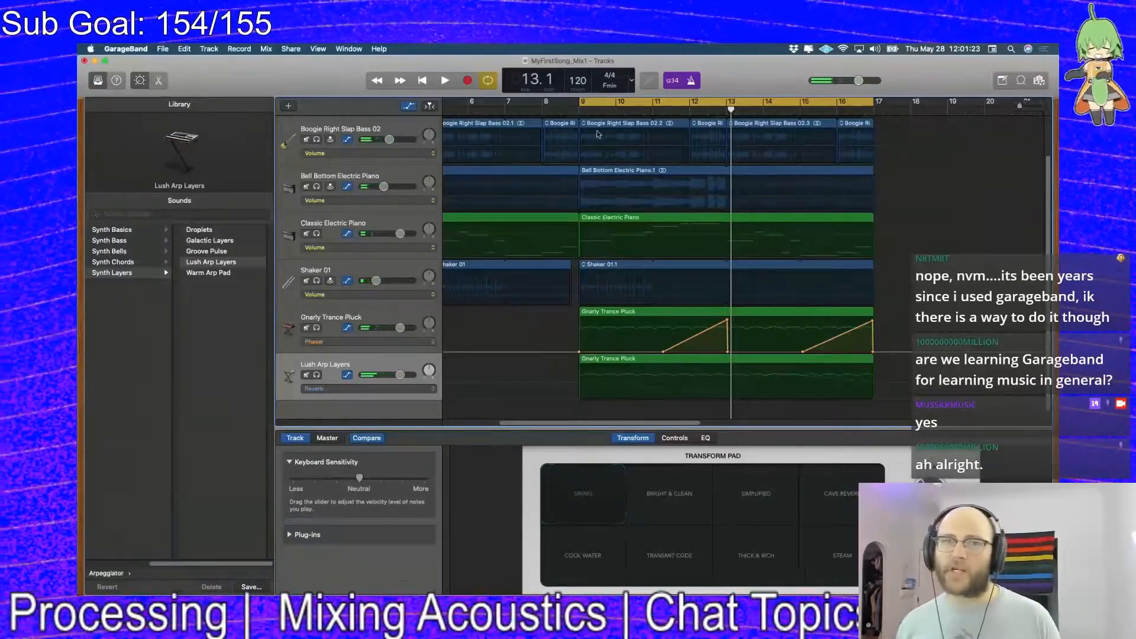
Extend the cycle range back to bar 1, hide the automation lanes and play the song from the beginning
left_click_drag(583, 102, 275, 106)
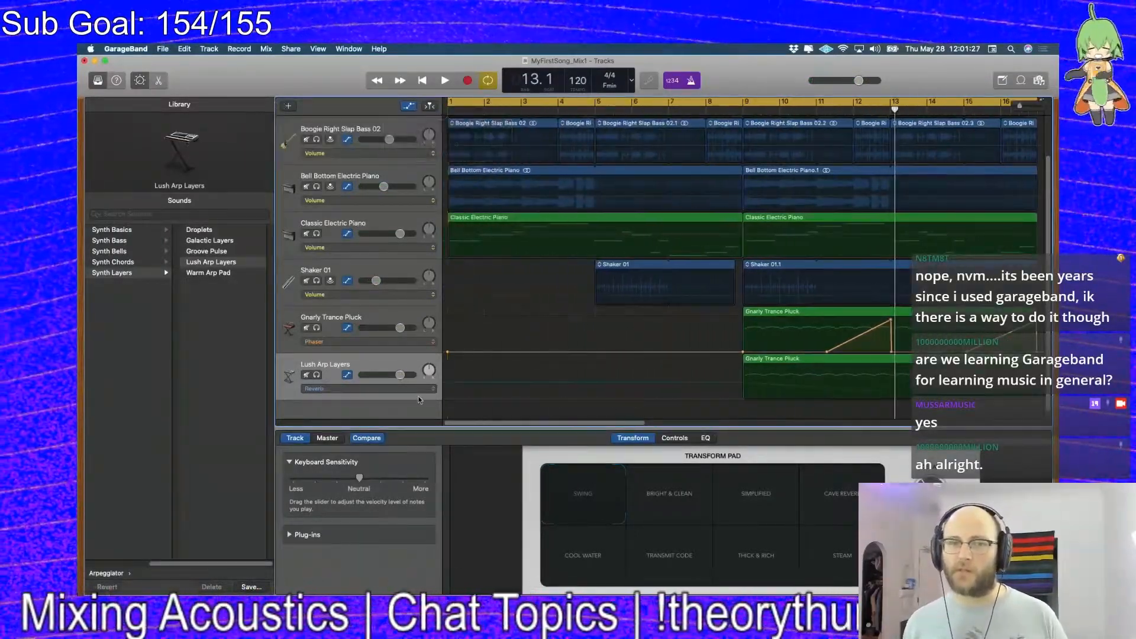
key("a")
key("space")
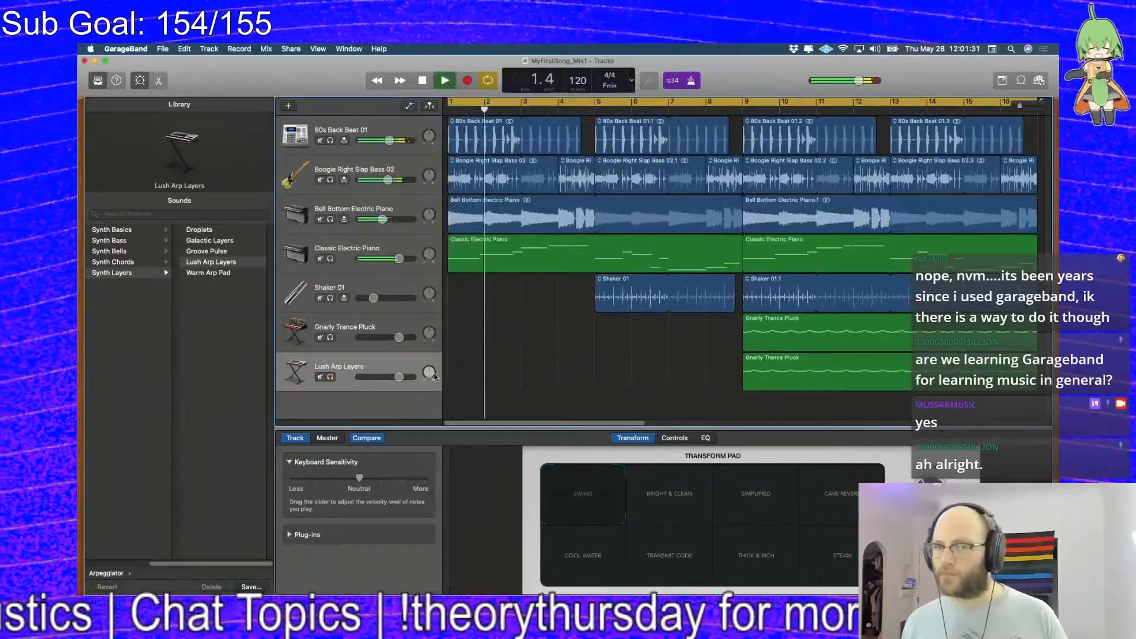
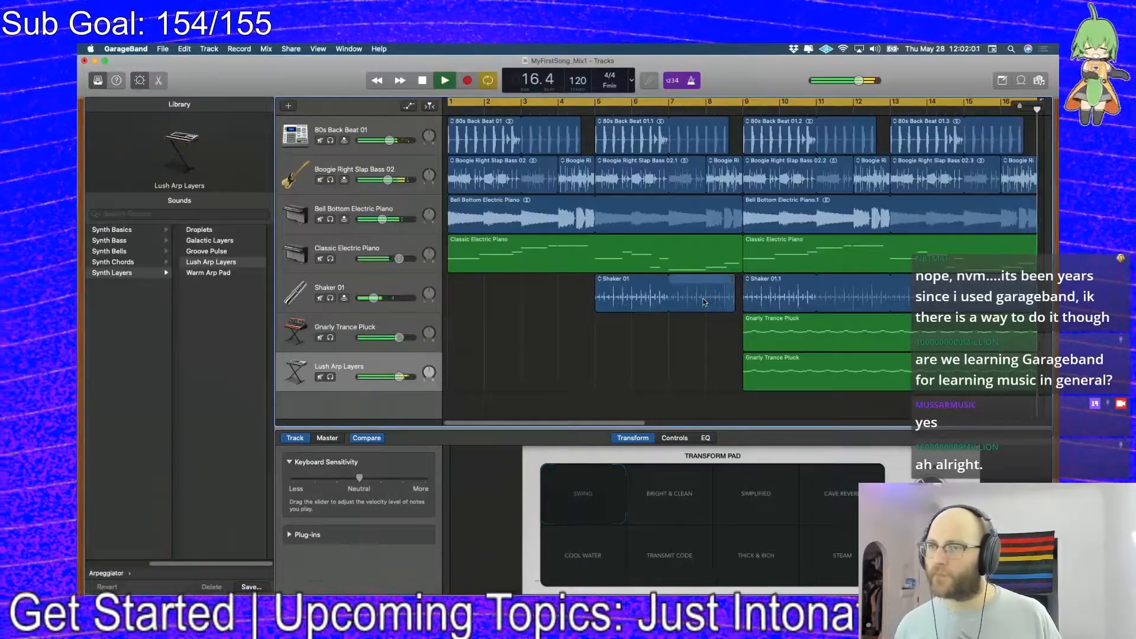
Stop playback and save a copy of the project as MyFirstSong_Mix2
key("space")
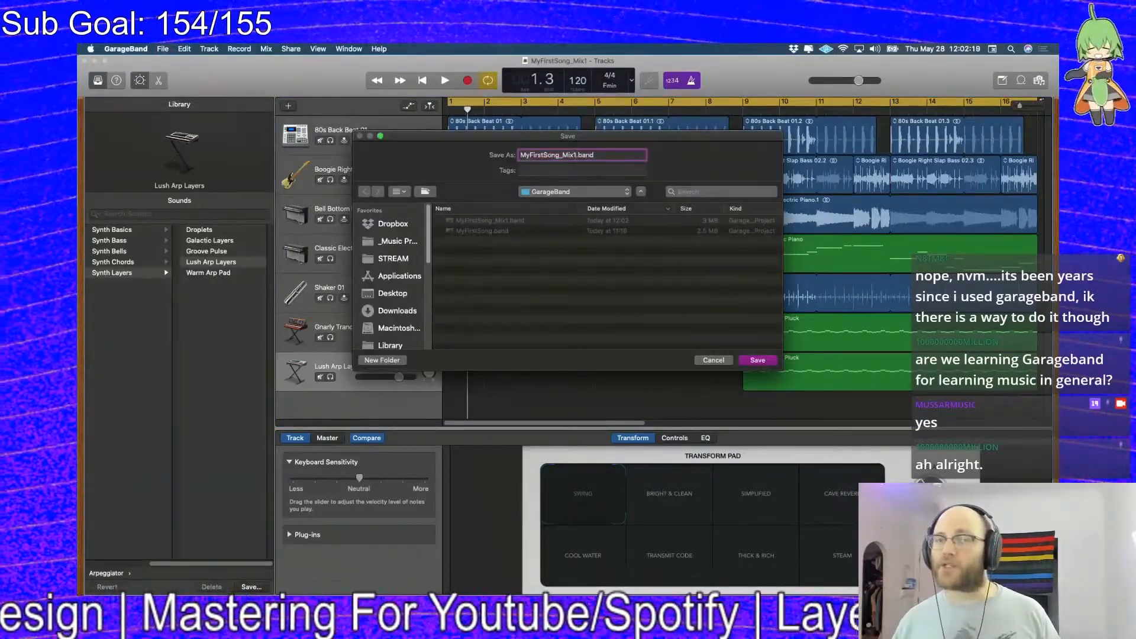
key("Return")
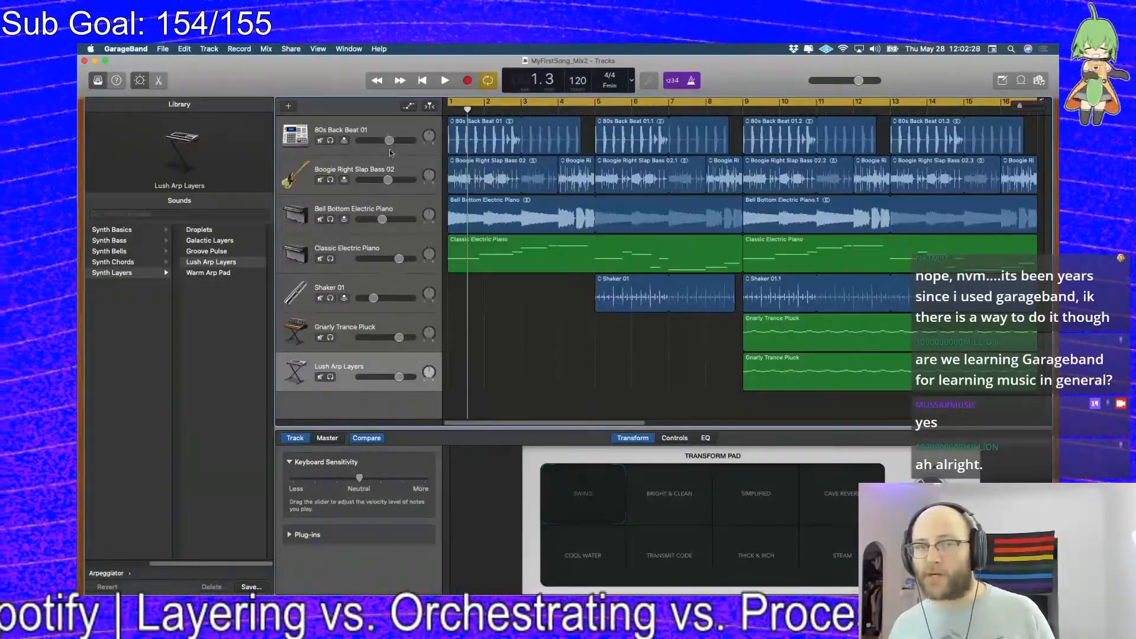
Move the Gnarly Trance Pluck and Lush Arp Layers tracks above Classic Electric Piano and select Lush Arp Layers
left_click_drag(370, 324, 359, 251)
left_click_drag(353, 366, 347, 281)
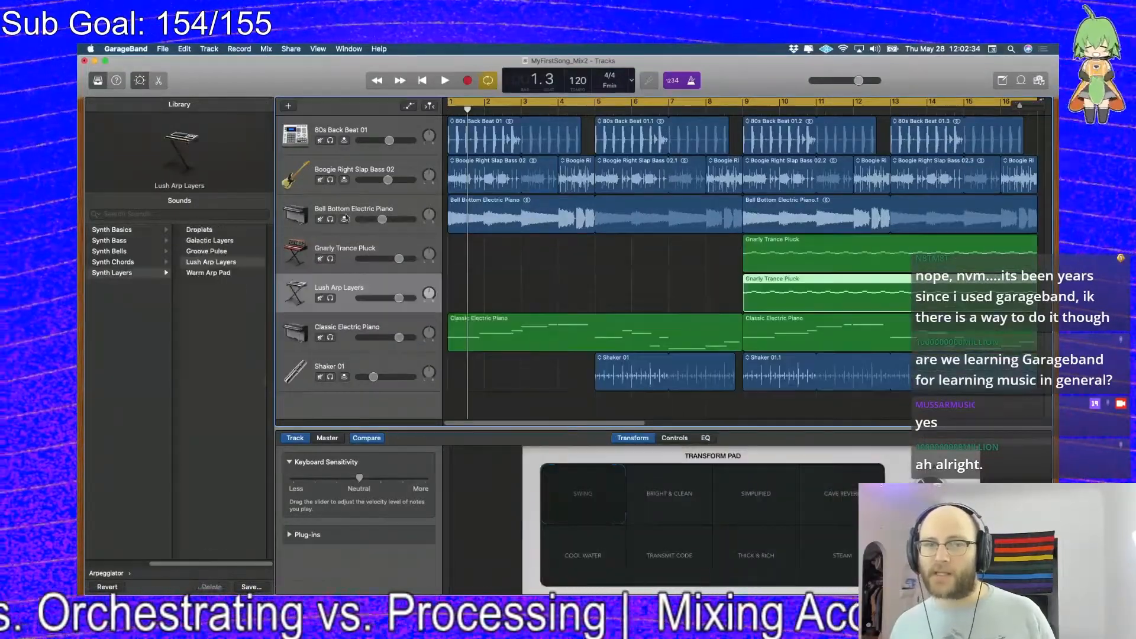
left_click(354, 211)
left_click(375, 293)
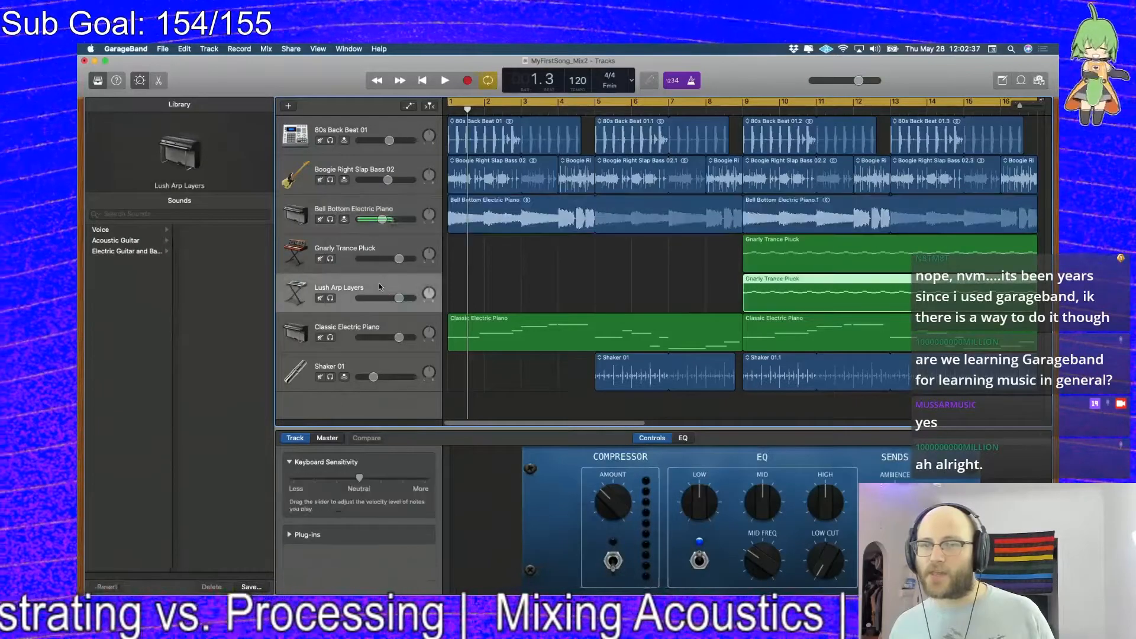
left_click(371, 321)
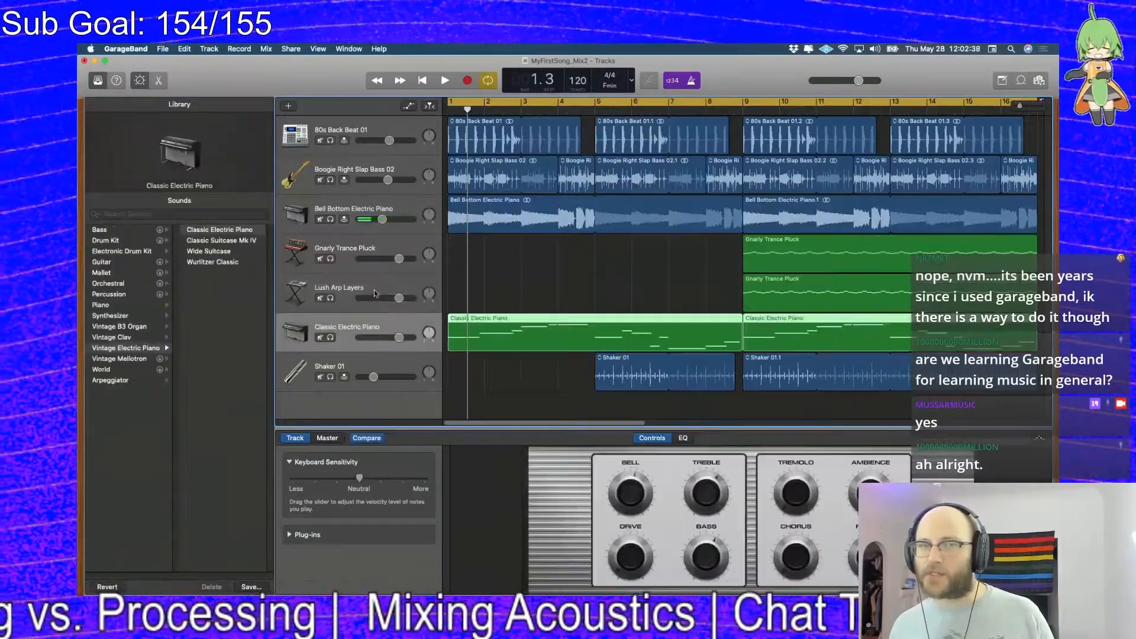
left_click(373, 281)
left_click(383, 262)
left_click(388, 285)
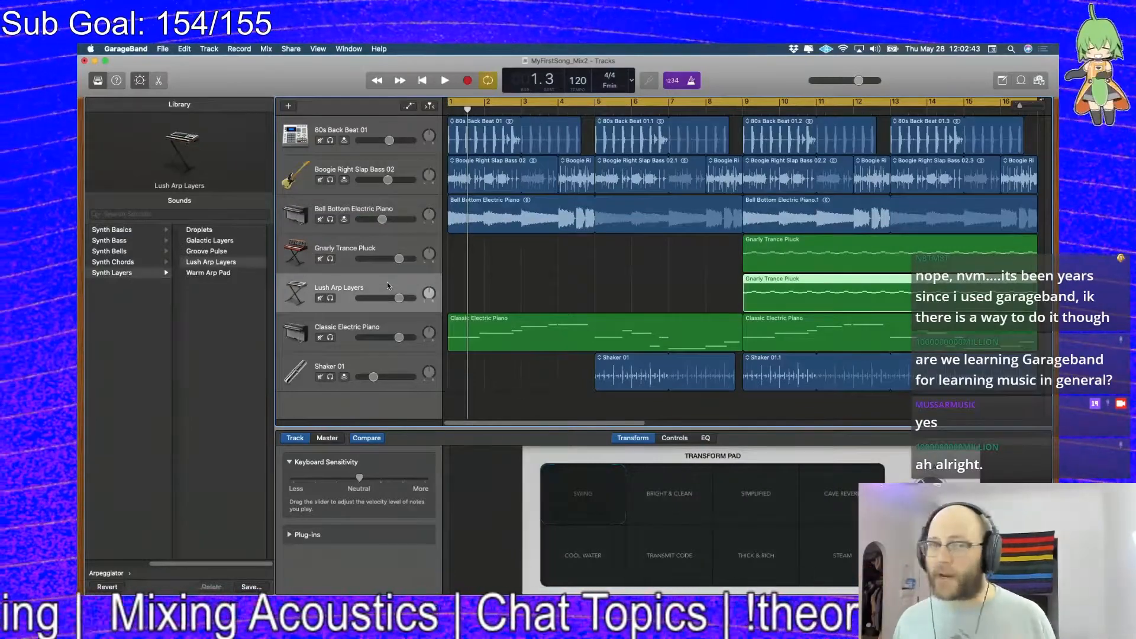
Cycle from bar 9 and rebalance the two synths during playback, Gnarly Trance Pluck at about -9 dB and Lush Arp Layers slightly lower
left_click_drag(399, 259, 358, 258)
left_click_drag(399, 299, 358, 299)
left_click_drag(450, 103, 743, 110)
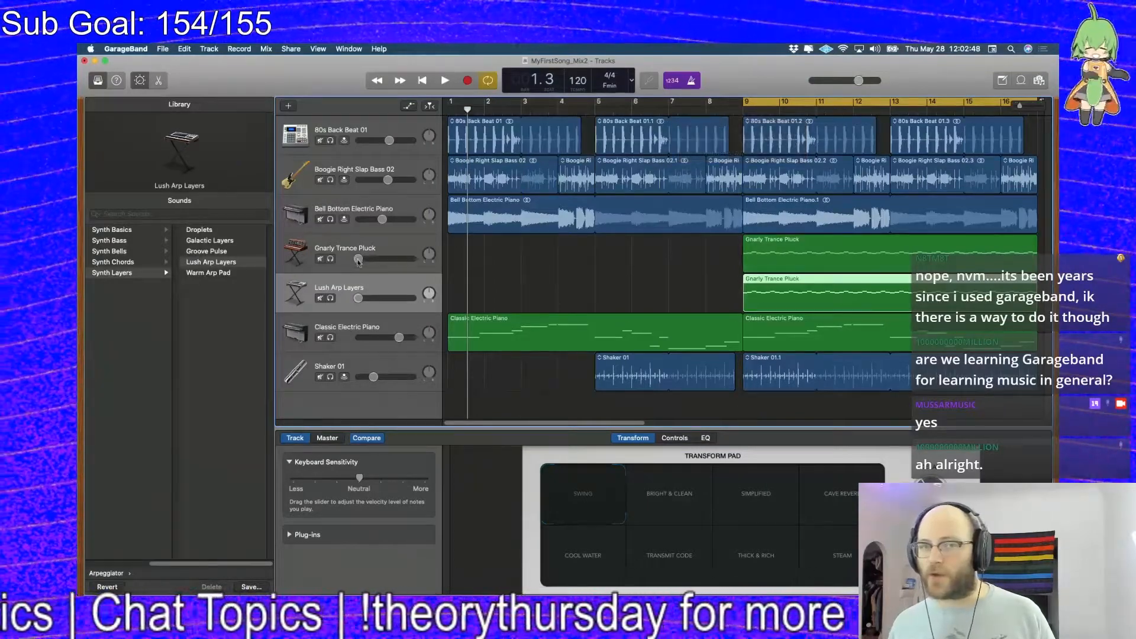
key("space")
left_click_drag(358, 260, 382, 259)
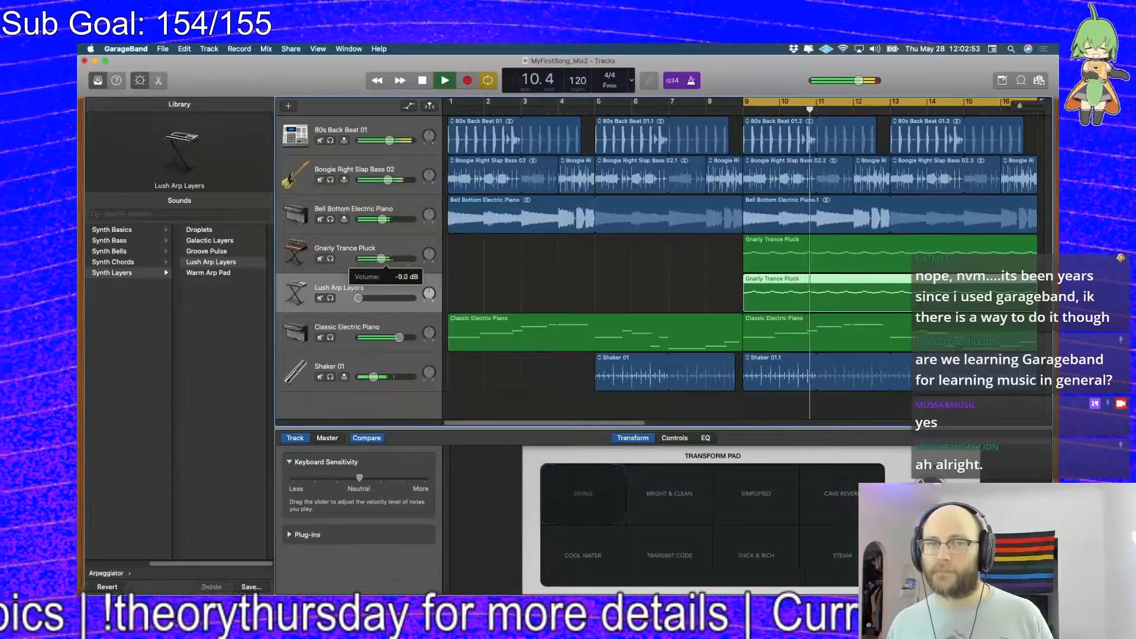
left_click_drag(358, 298, 377, 298)
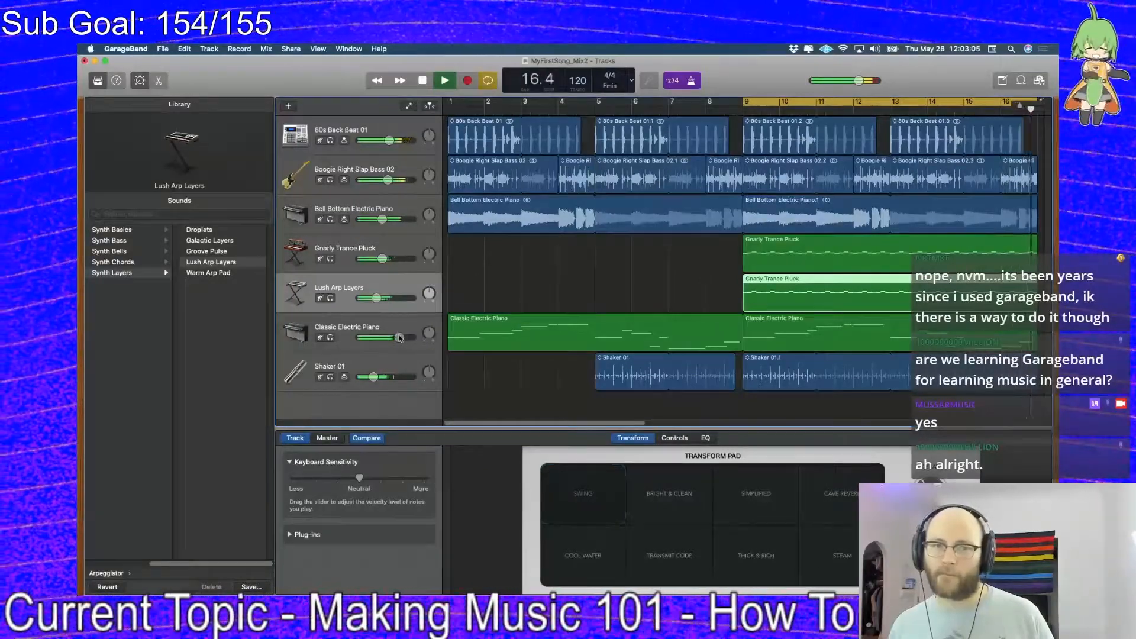
key("space")
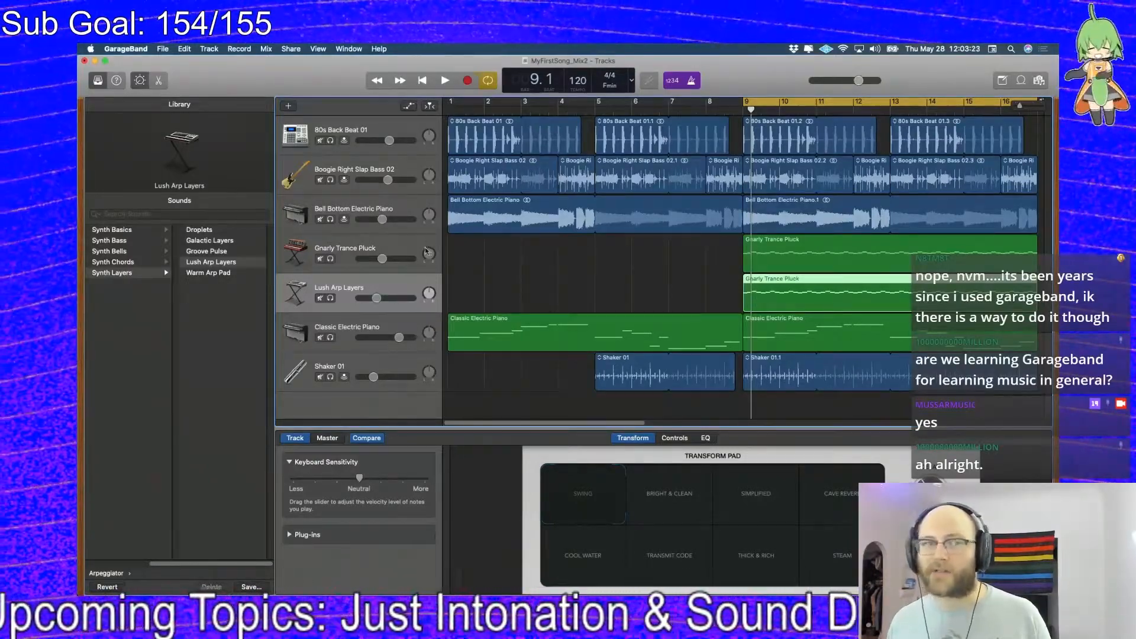
Show the quick help for the Gnarly Trance Pluck pan knob, then hide it
key("shift+slash")
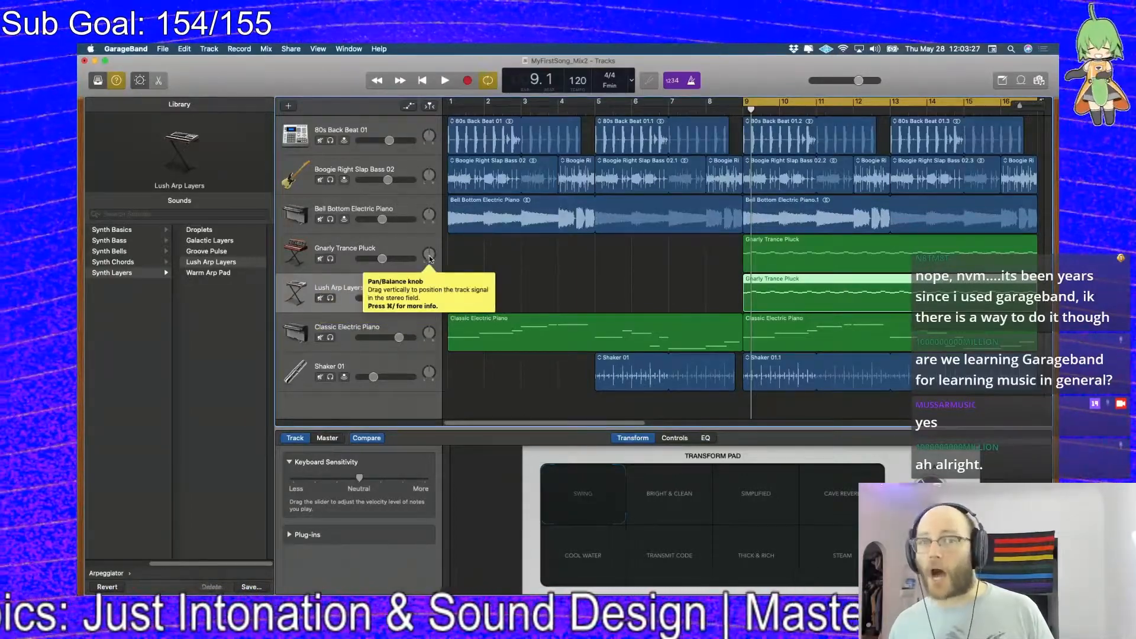
key("shift+slash")
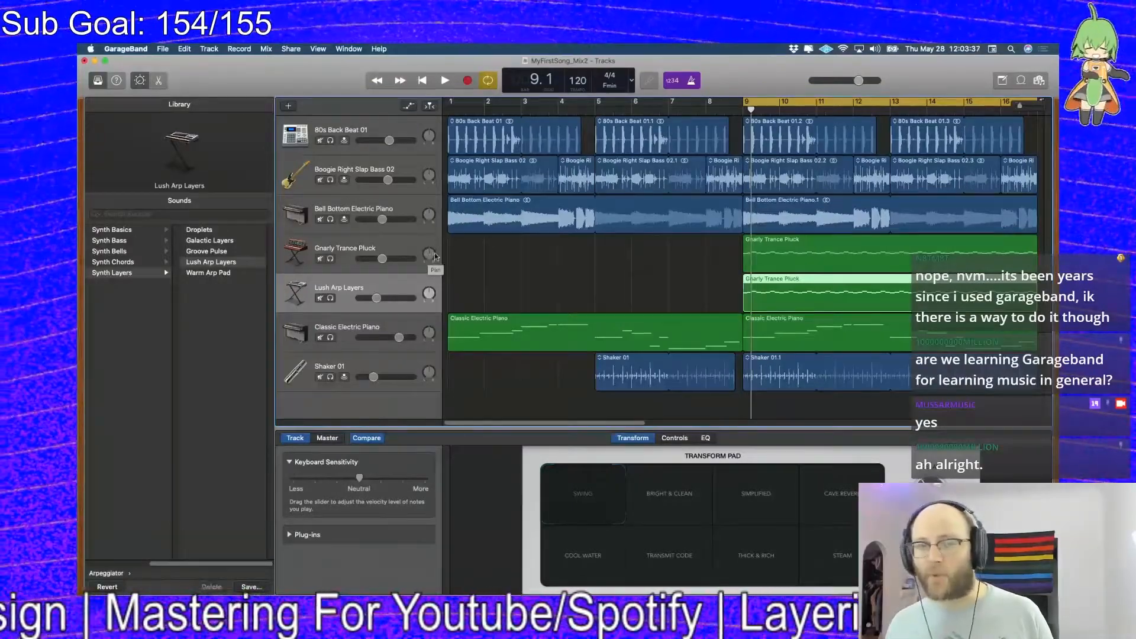
left_click(396, 244)
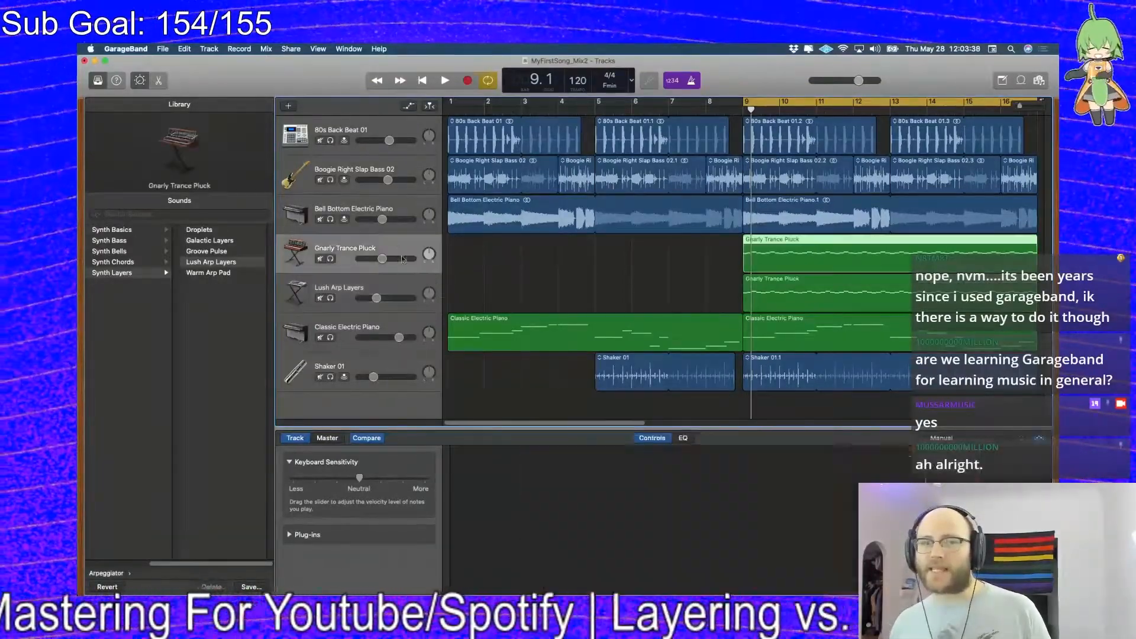
left_click(407, 279)
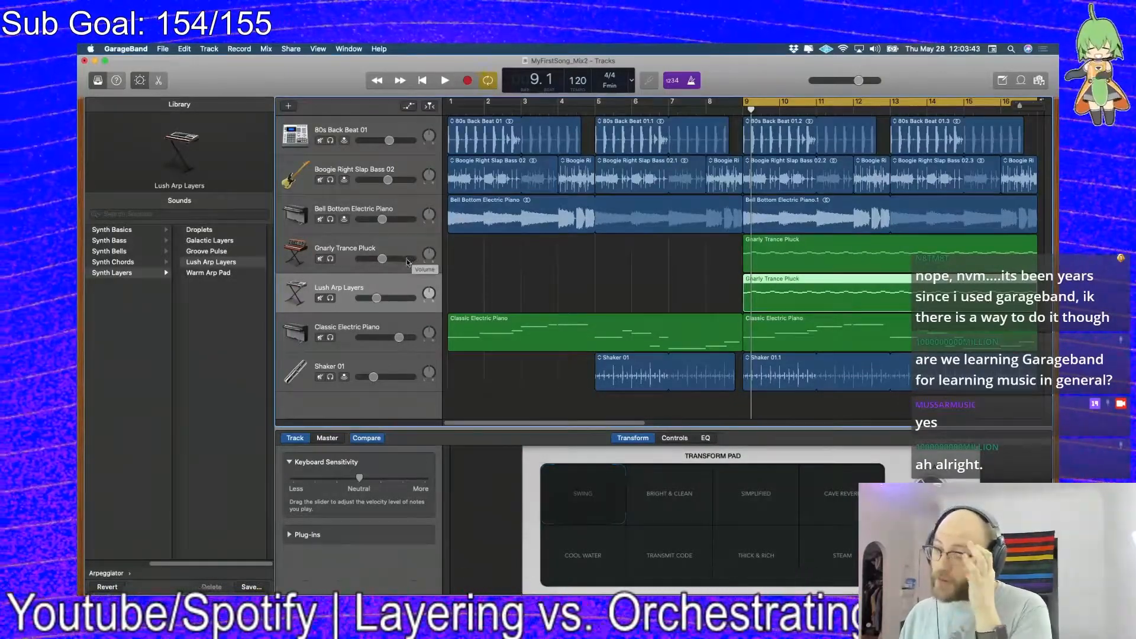
left_click(408, 325)
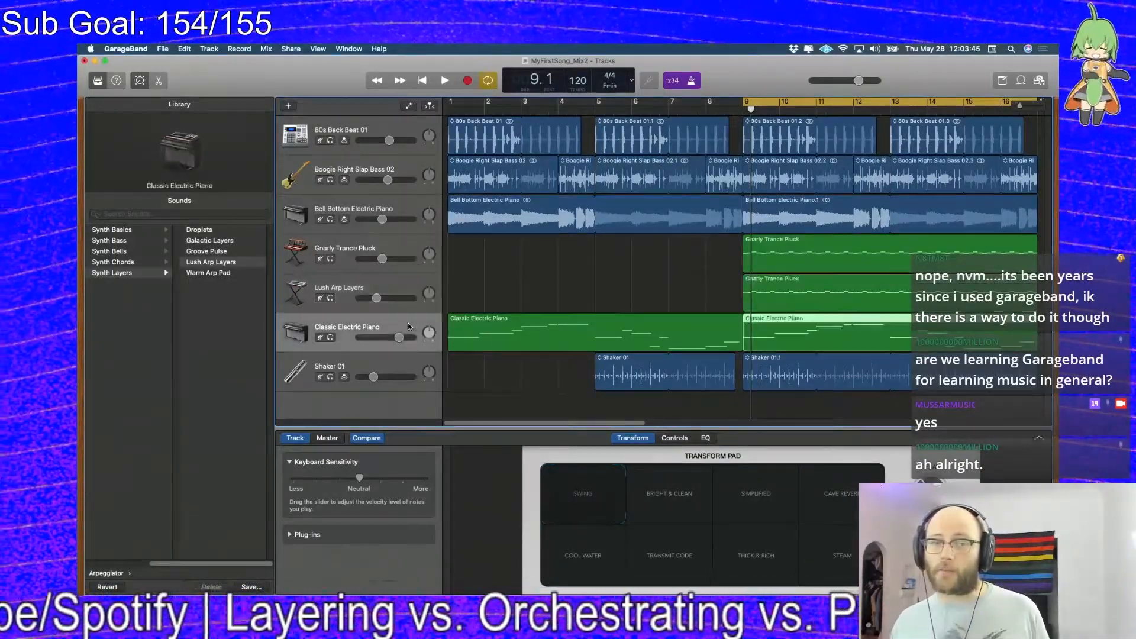
left_click(406, 284)
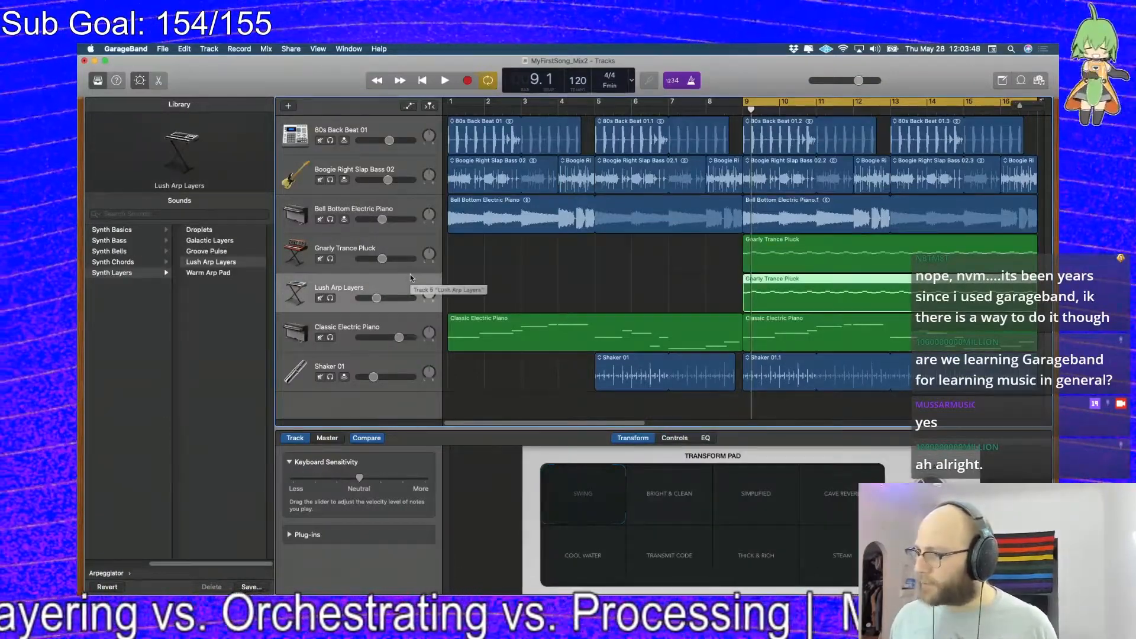
left_click(401, 318)
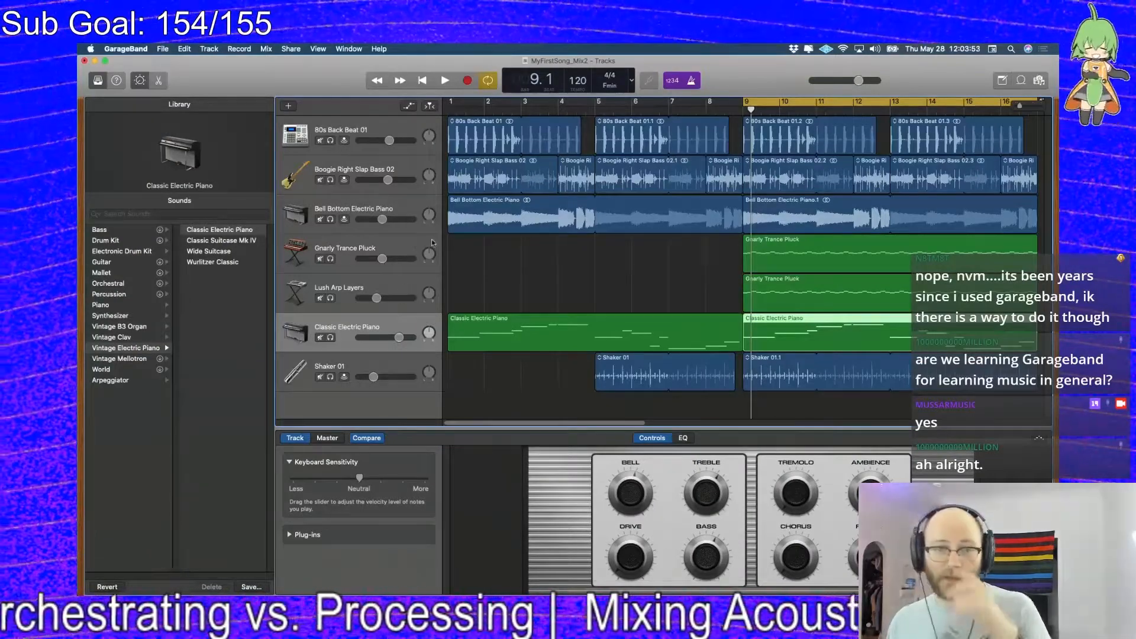
Try several left pan positions for Gnarly Trance Pluck, including about -46, -64 and -49
left_click_drag(430, 255, 430, 260)
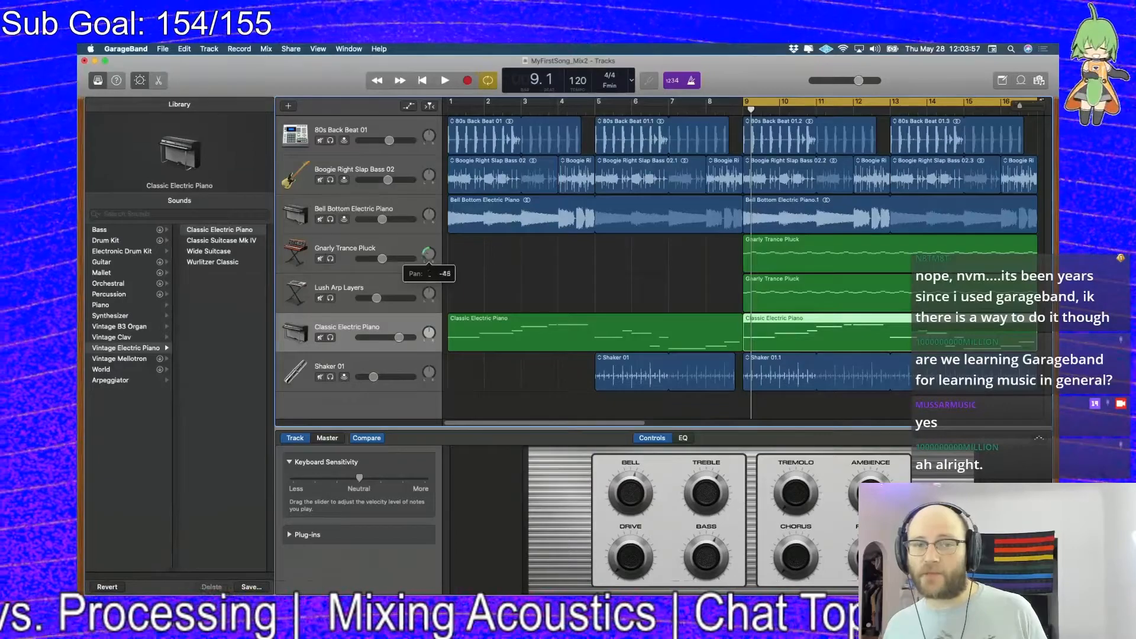
left_click_drag(430, 257, 430, 240)
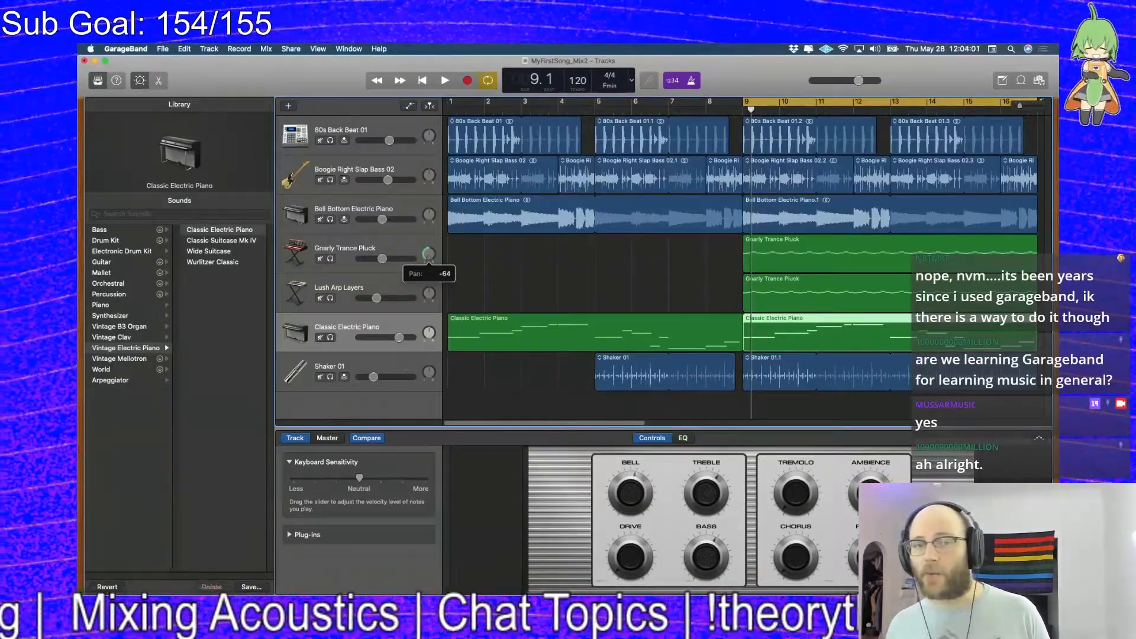
left_click_drag(429, 254, 430, 278)
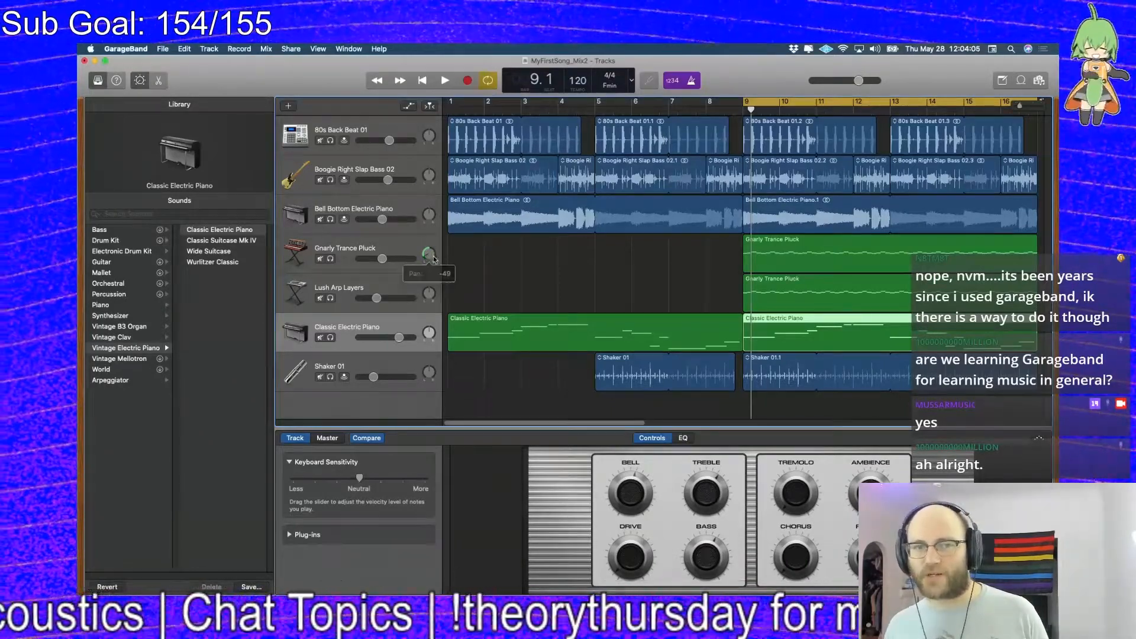
left_click_drag(429, 254, 429, 258)
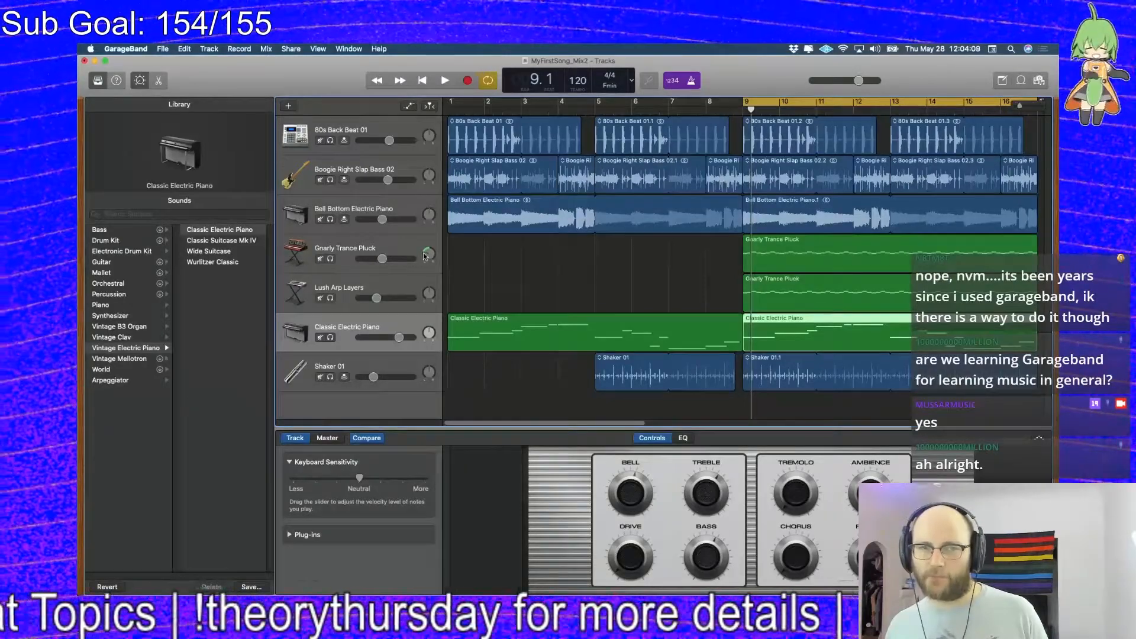
left_click_drag(426, 257, 443, 241)
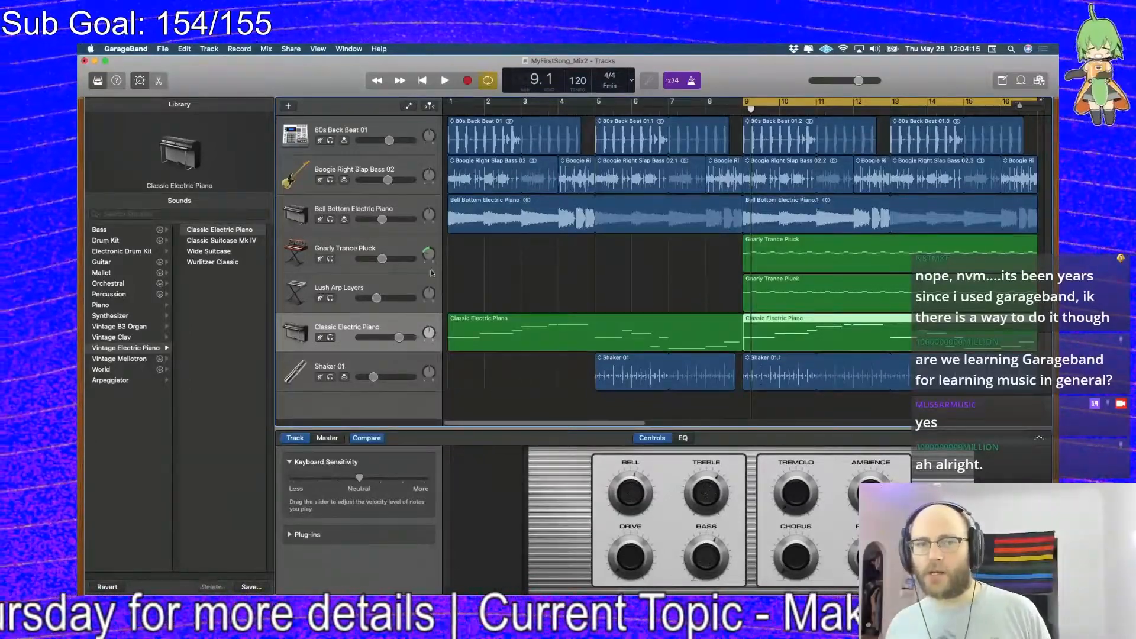
Try Lush Arp Layers panned to +34 against Gnarly Trance Pluck at -34 while playing the cycled section
left_click_drag(429, 293, 429, 294)
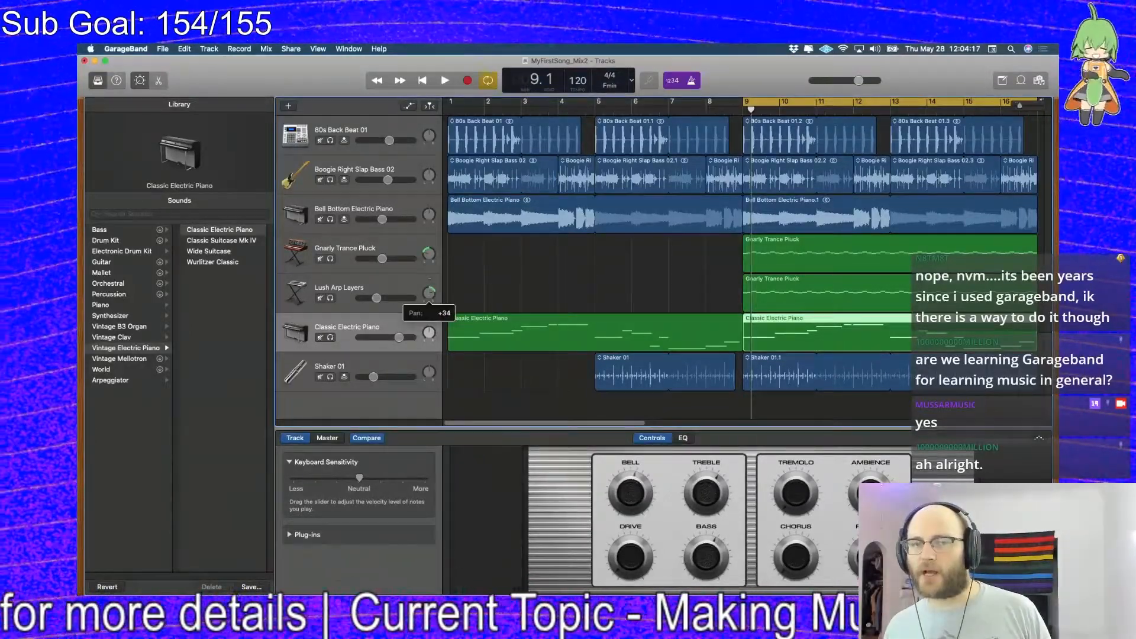
left_click_drag(429, 293, 429, 291)
left_click(430, 256)
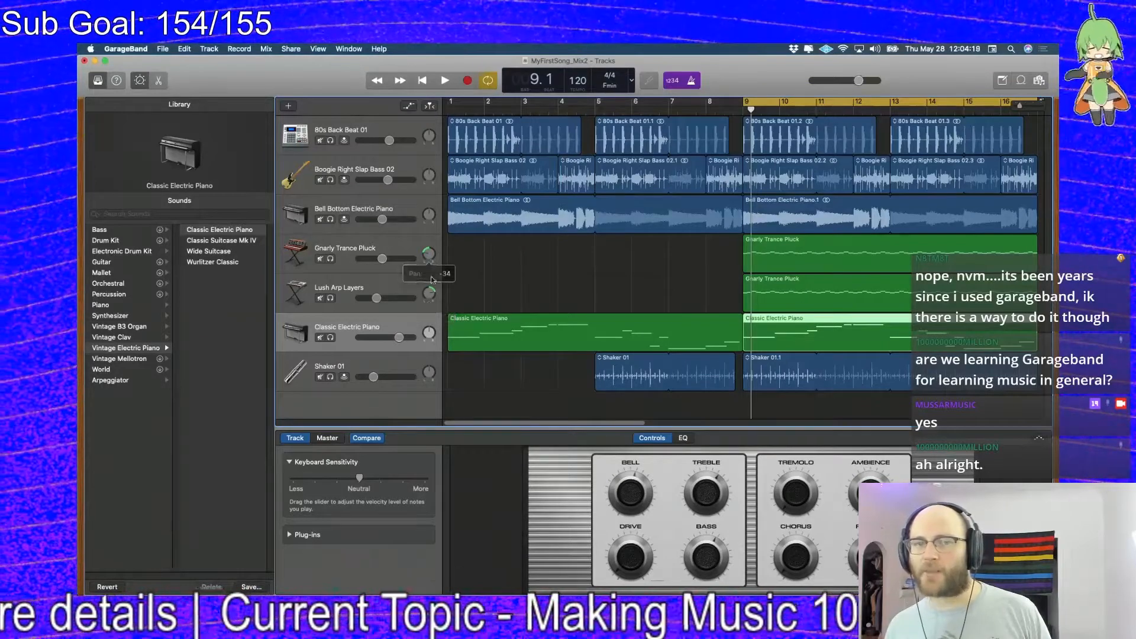
left_click(431, 291)
key("space")
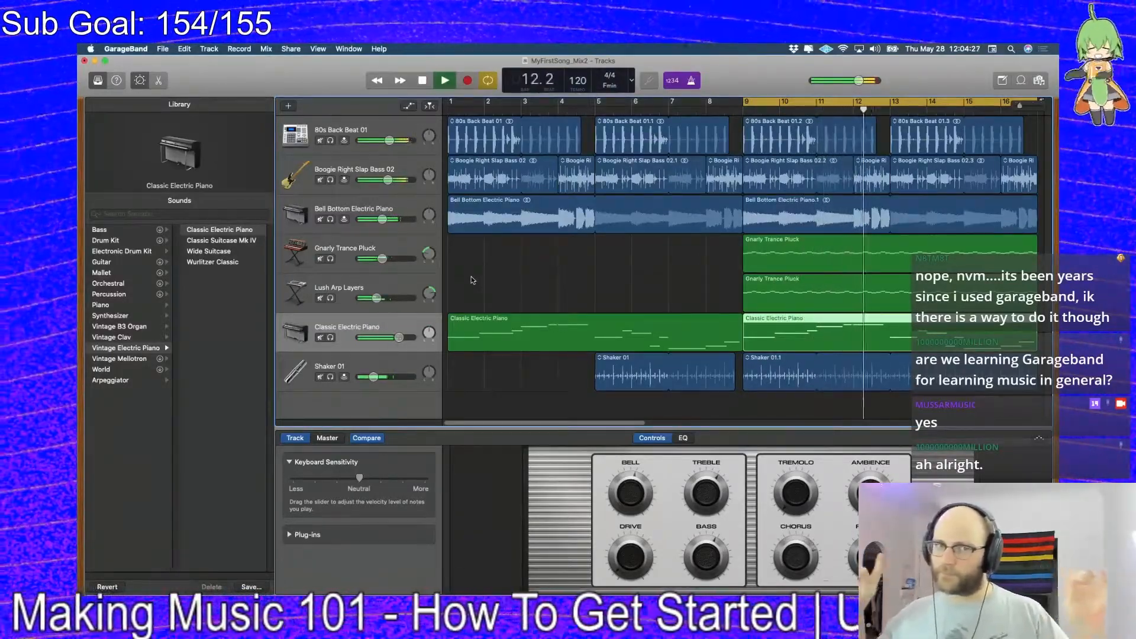
key("space")
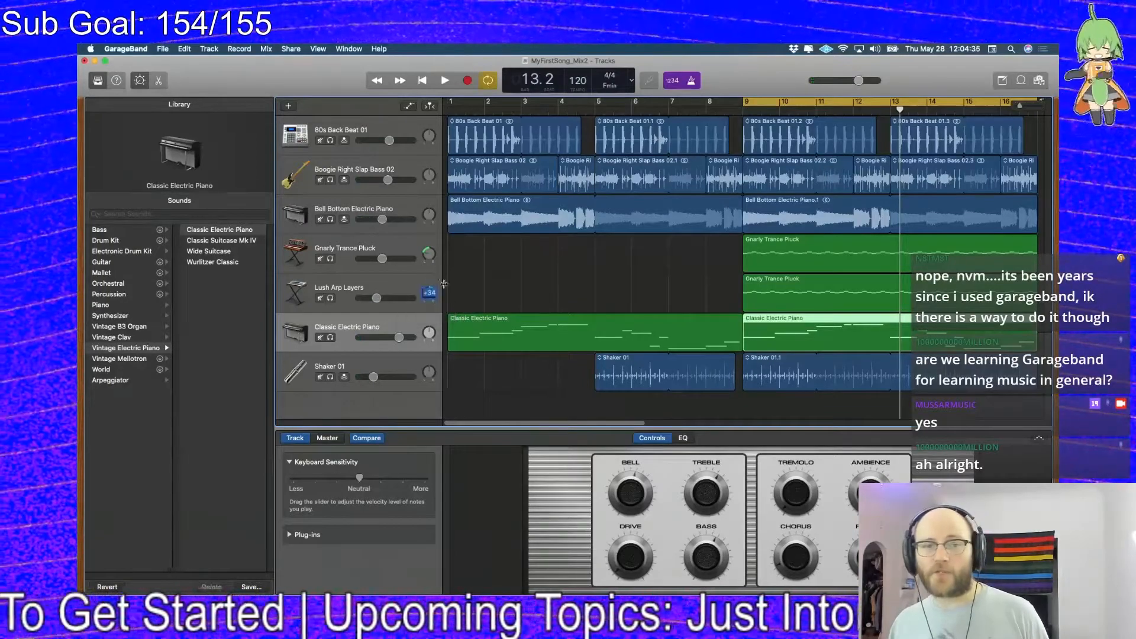
Reset the pan of both synth tracks to centre and briefly audition the section with Classic Electric Piano soloed
left_click(330, 338)
key("space")
key("space")
left_click(330, 338)
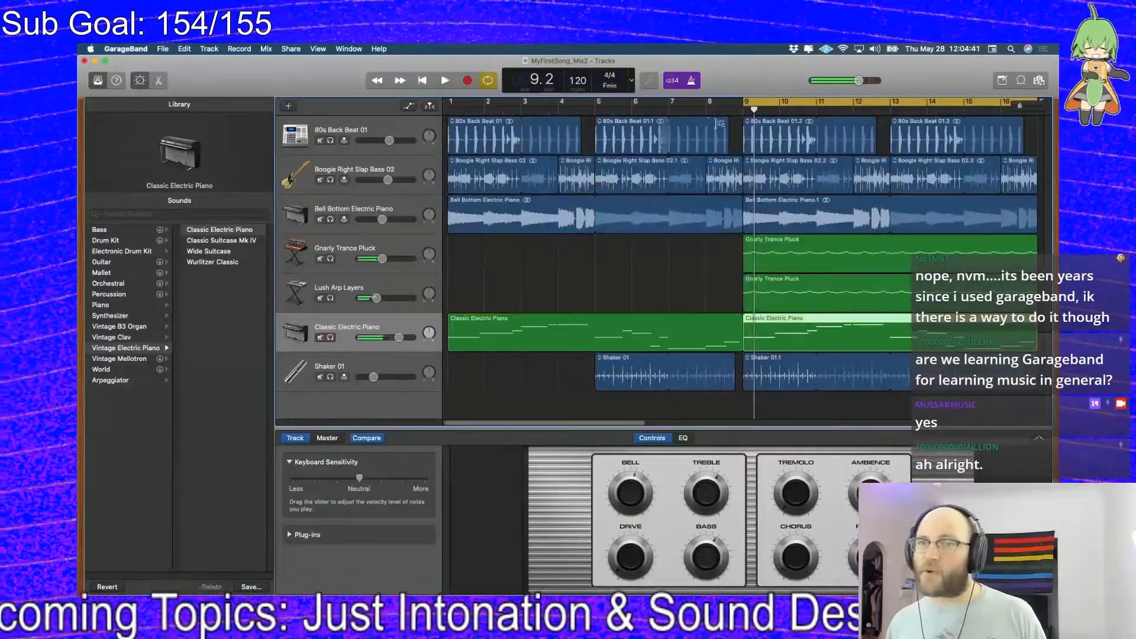
Shorten the second 80s Back Beat region to end at bar 8 and hide the Smart Controls
left_click(704, 120)
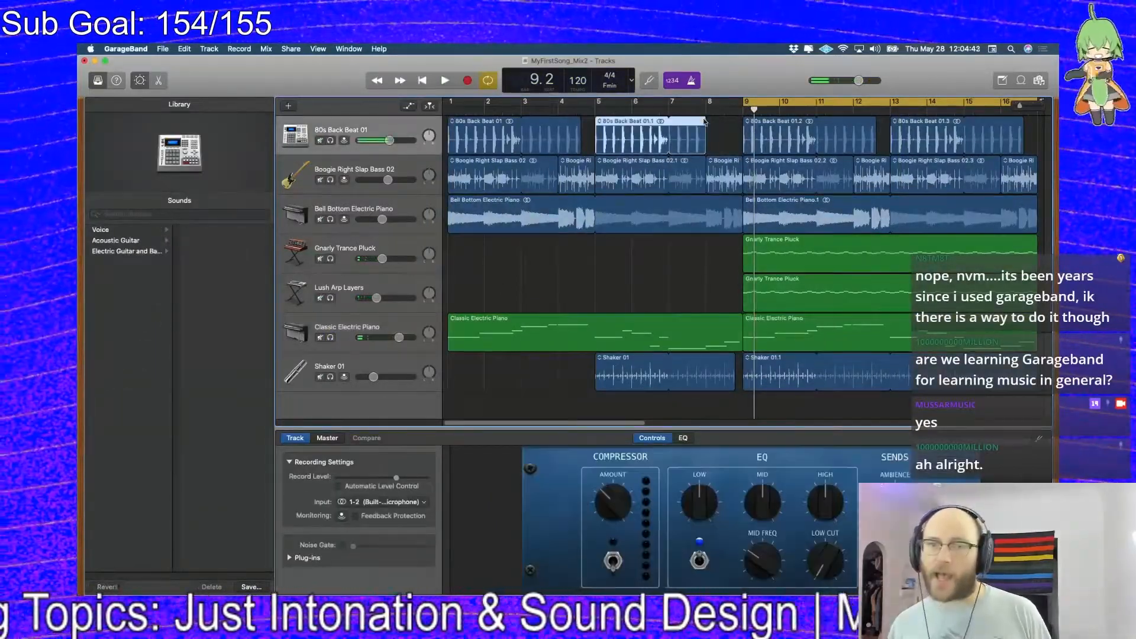
key("b")
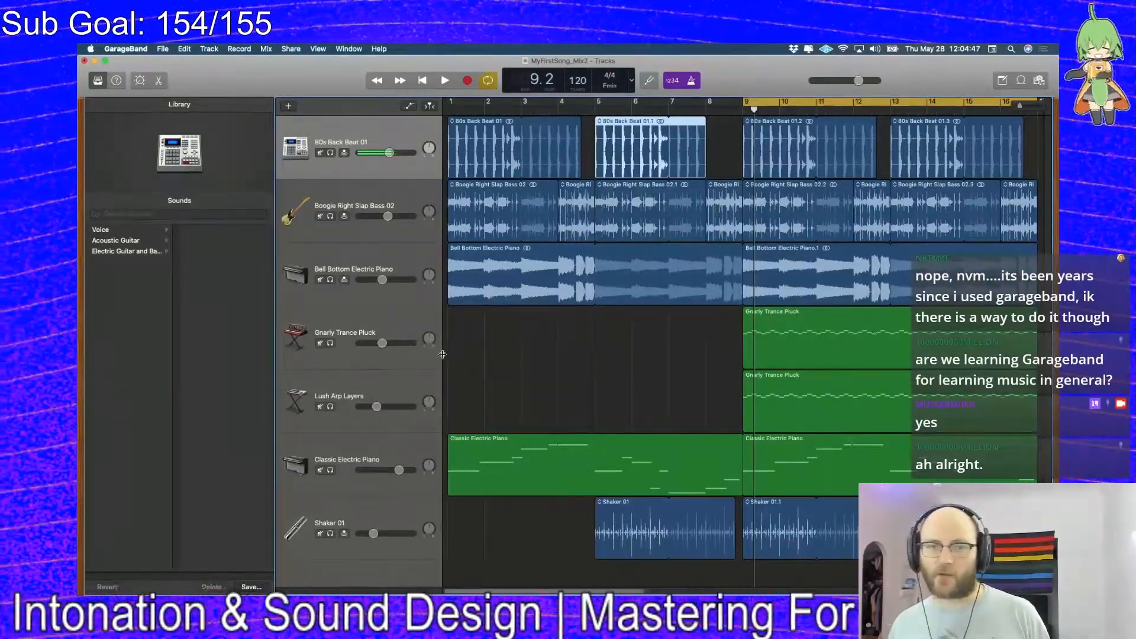
Pan Gnarly Trance Pluck to the left and Lush Arp Layers to the right while playing the cycled section, then stop
key("space")
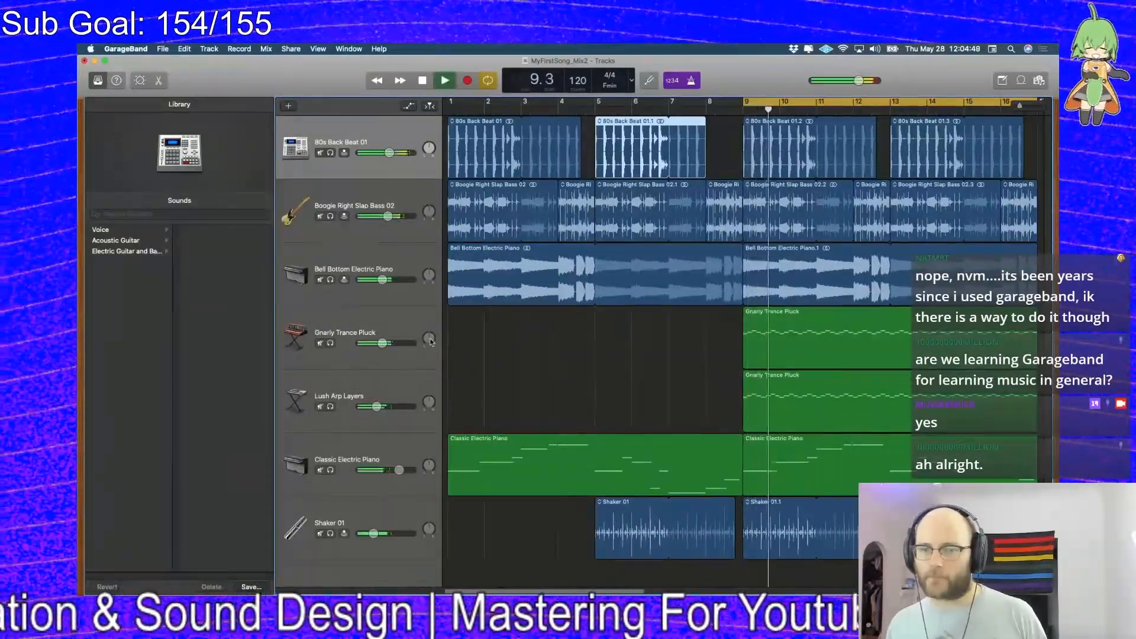
left_click_drag(431, 342, 431, 364)
left_click_drag(430, 402, 430, 377)
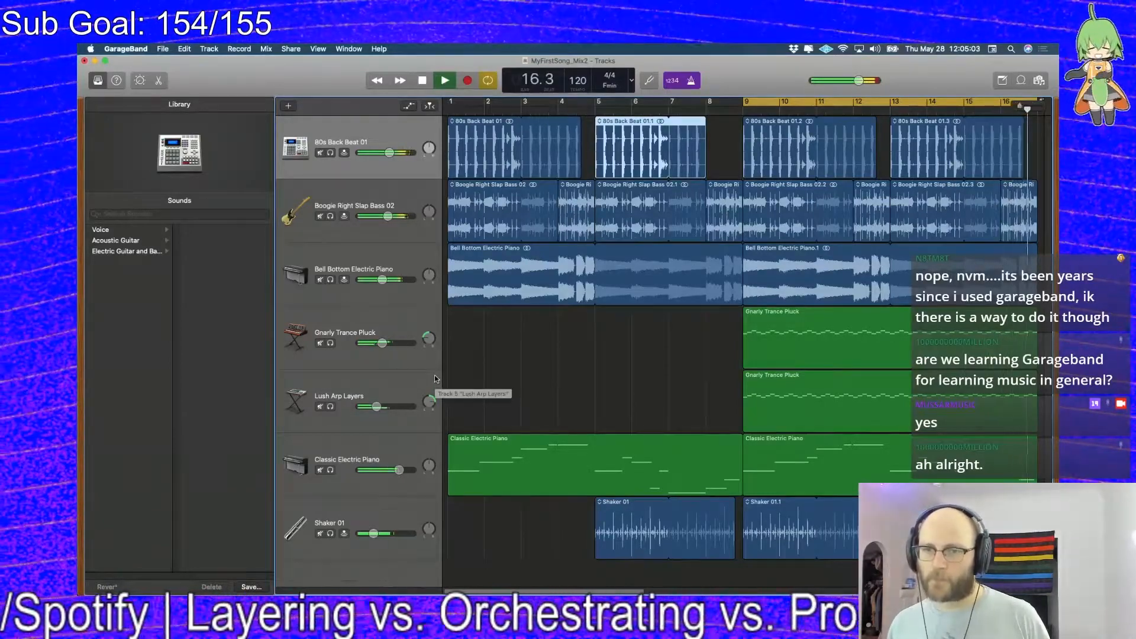
key("space")
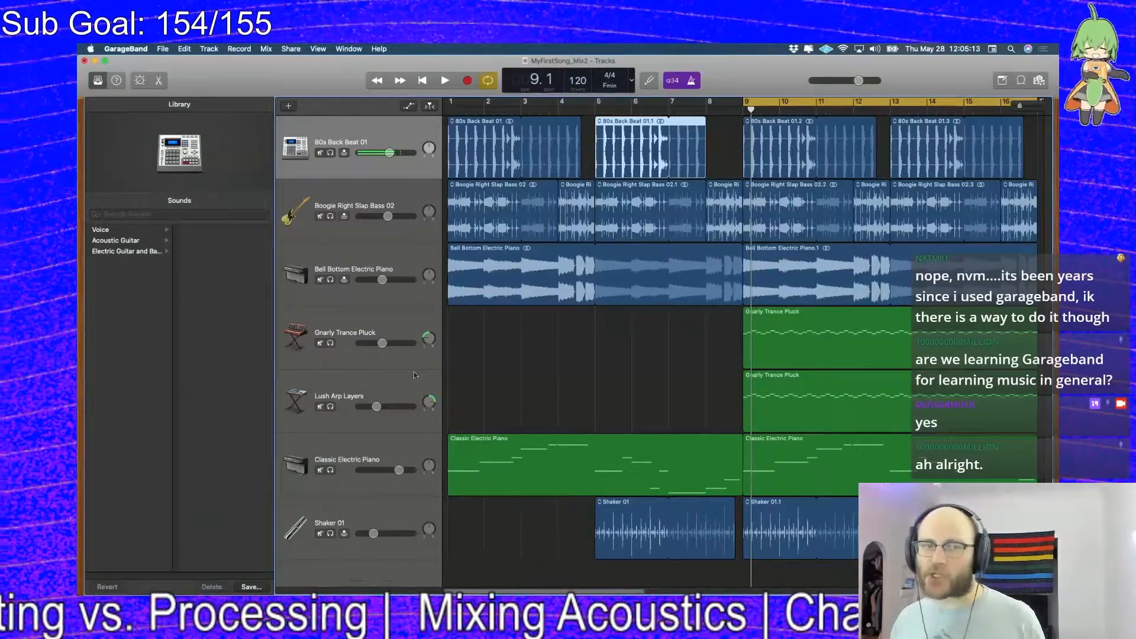
Open the EQ of the Gnarly Trance Pluck track and play the cycled section
left_click(368, 450)
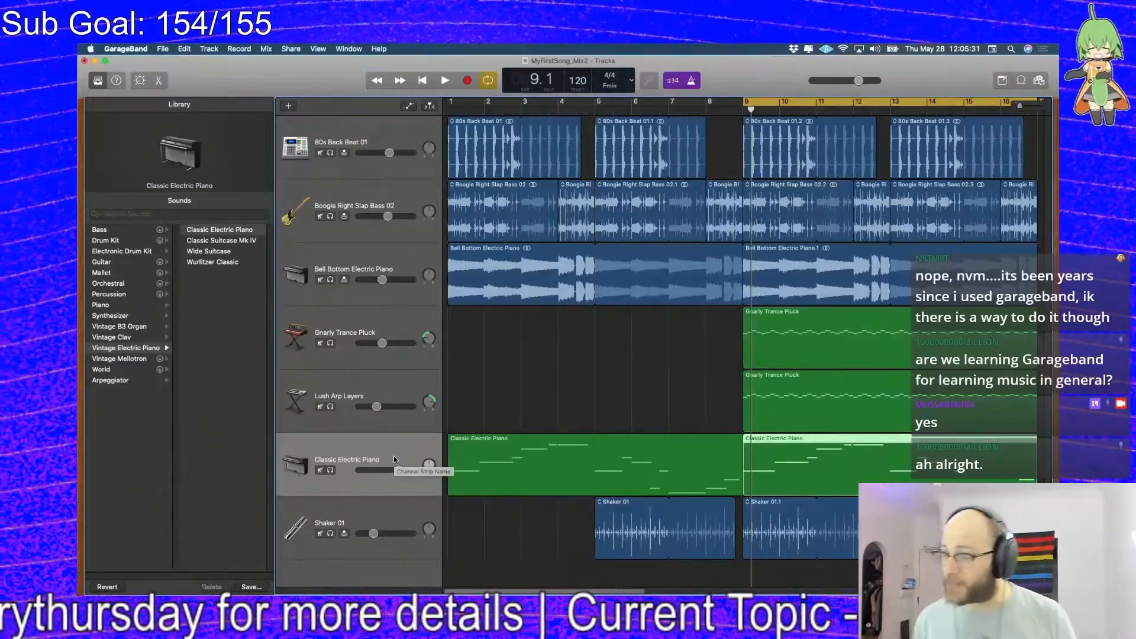
left_click(380, 322)
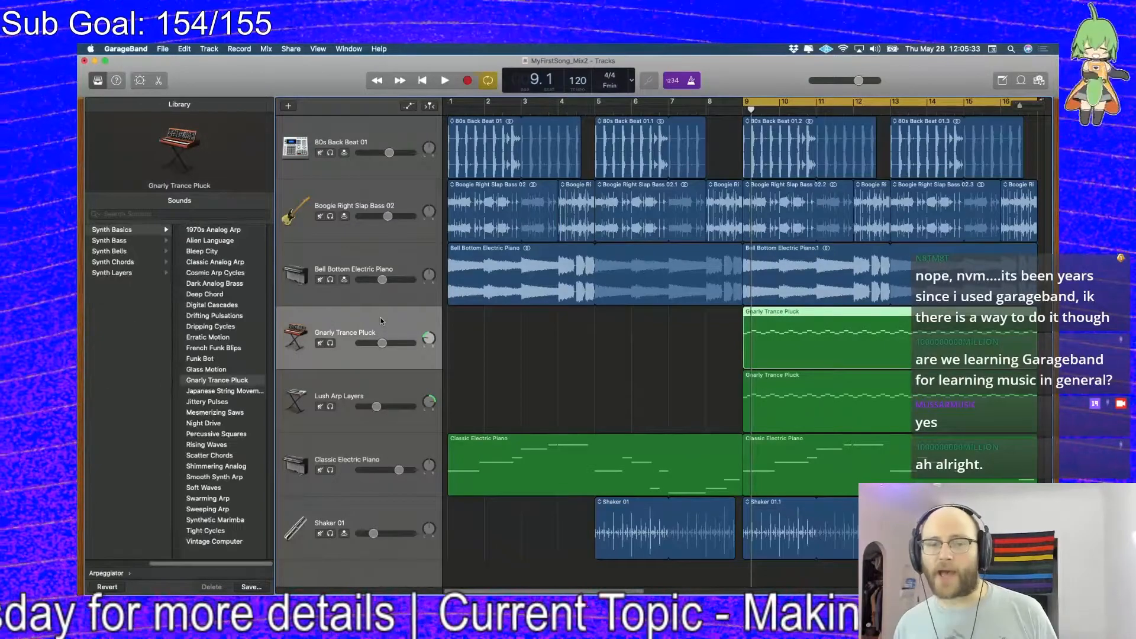
key("b")
left_click(683, 438)
key("space")
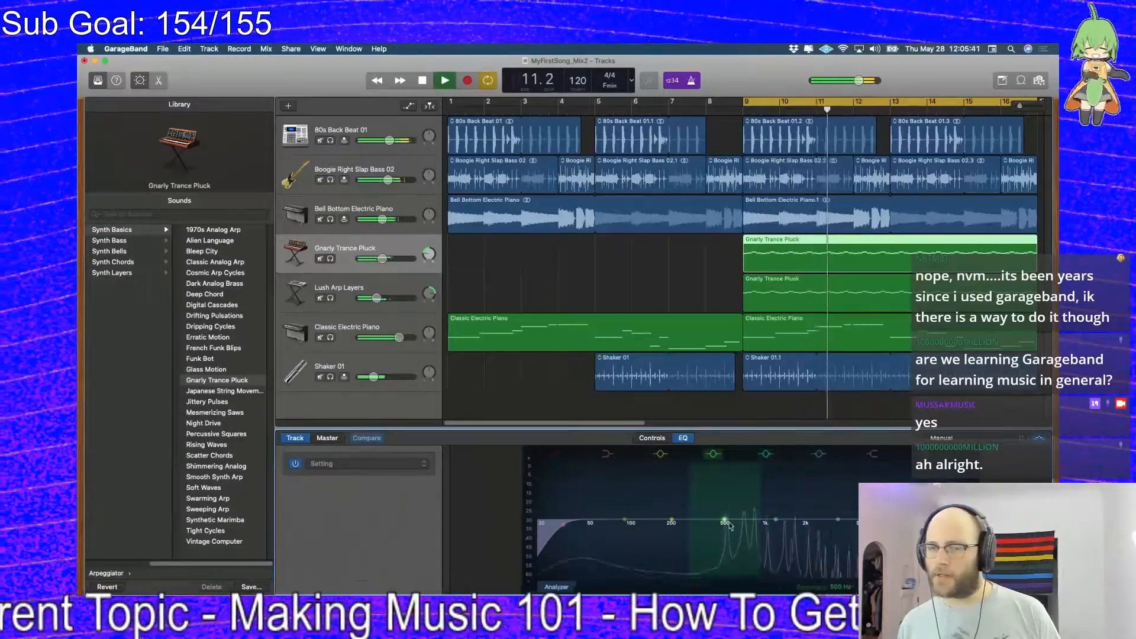
Examine the EQ analyzers of the Lush Arp Layers and Classic Electric Piano tracks while playing the cycled section
key("space")
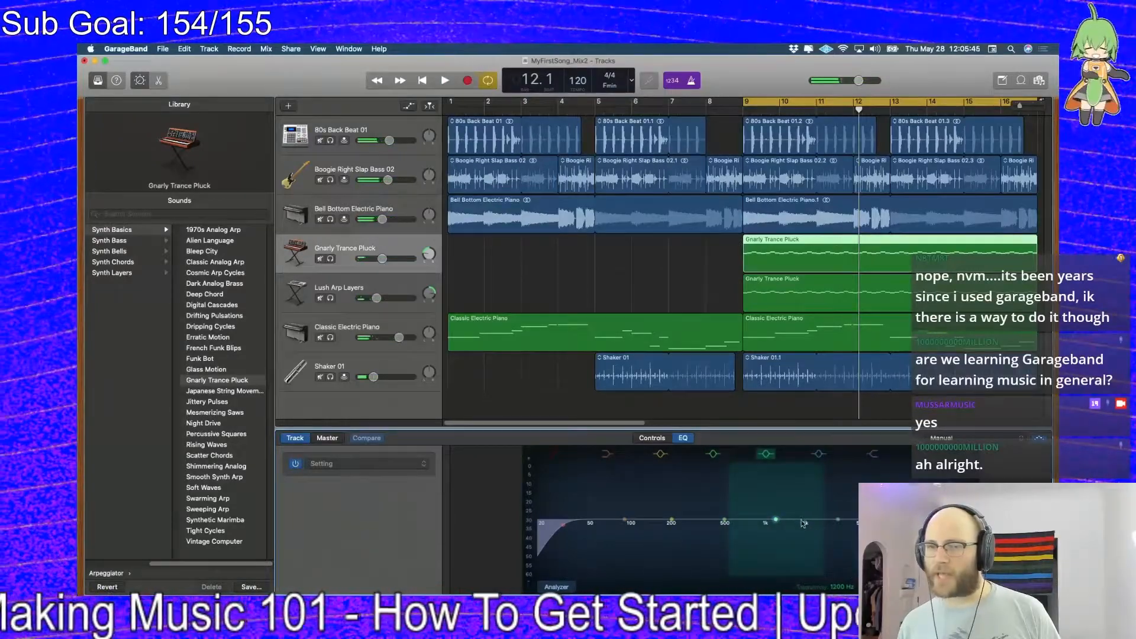
key("Down")
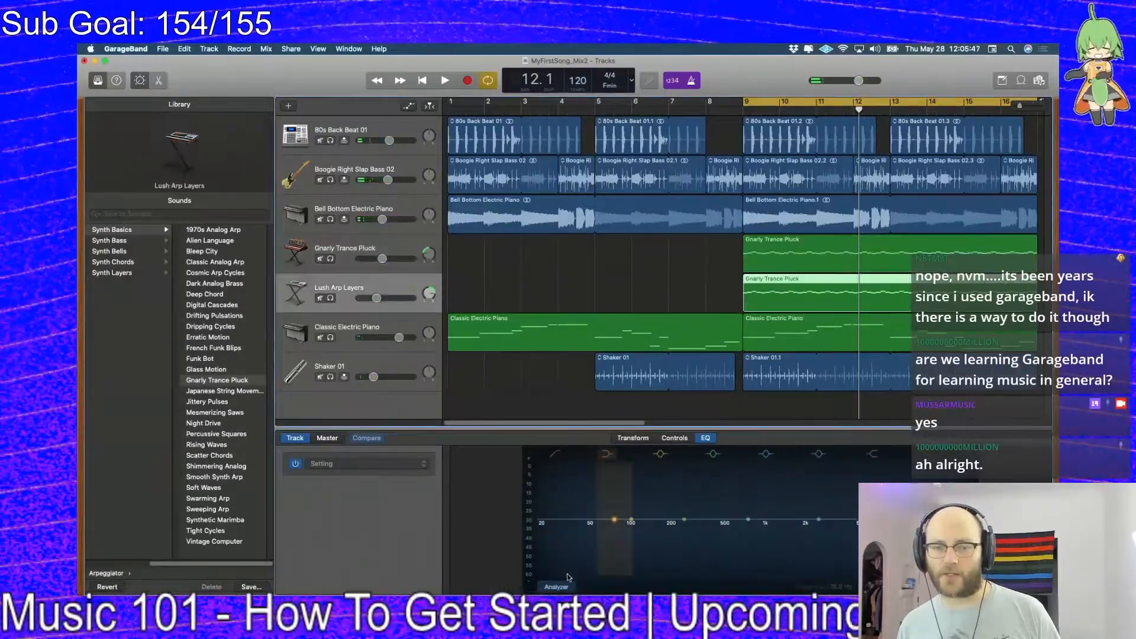
key("space")
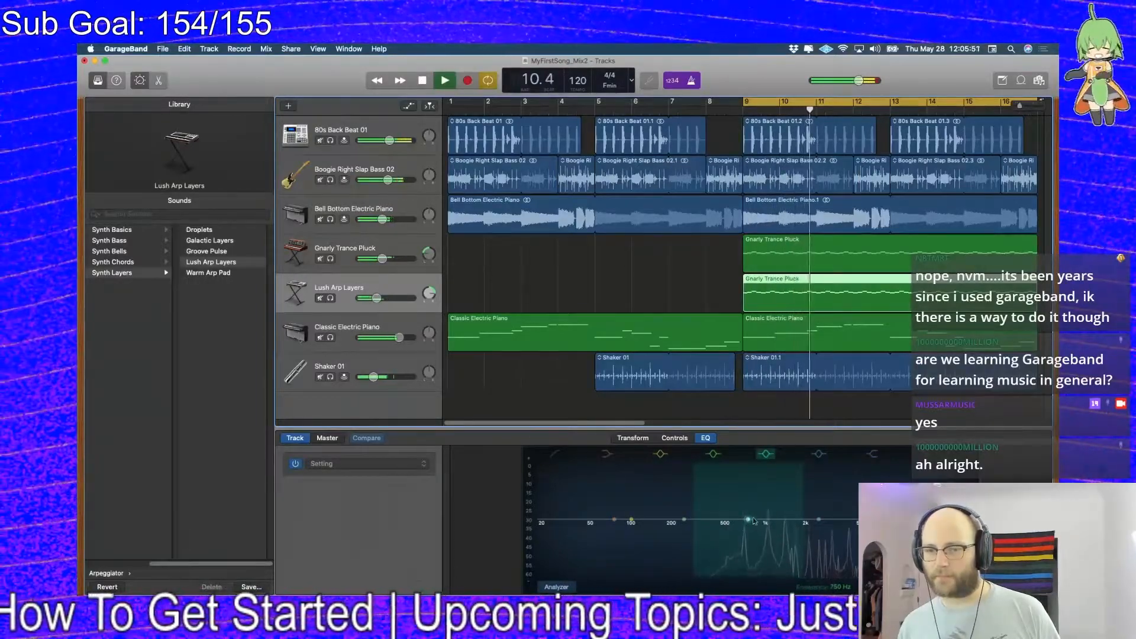
key("space")
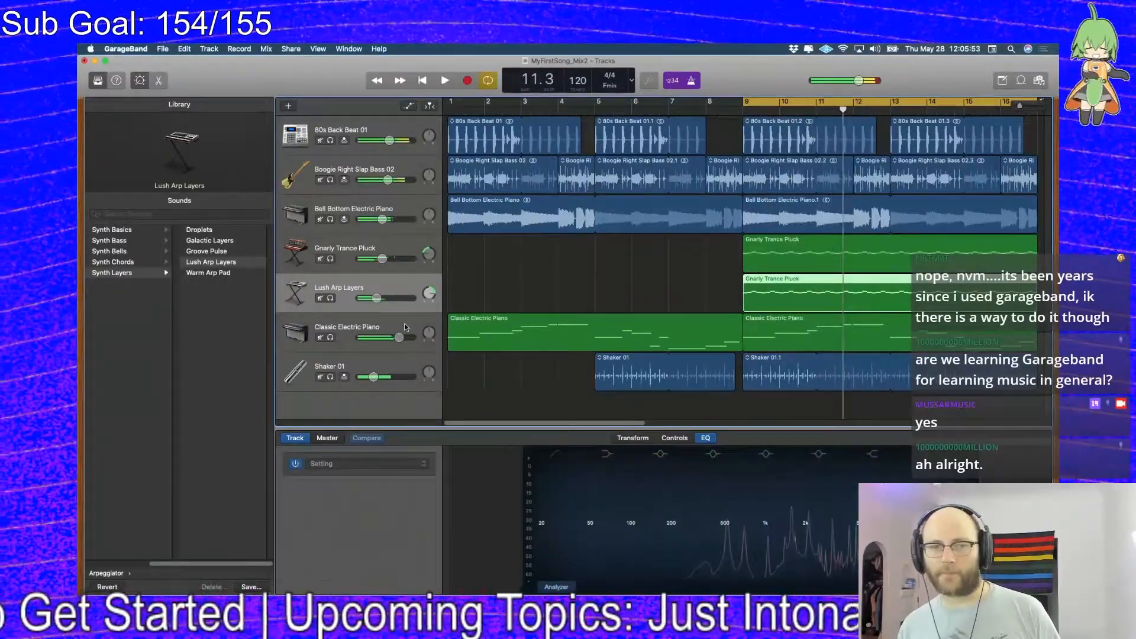
left_click(405, 327)
key("space")
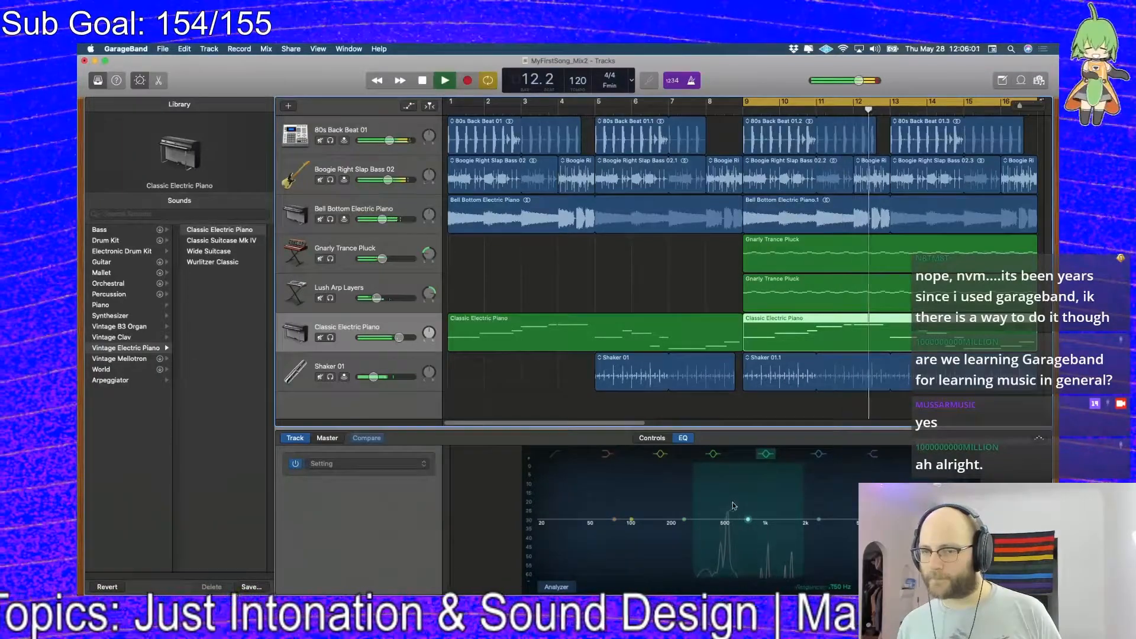
key("space")
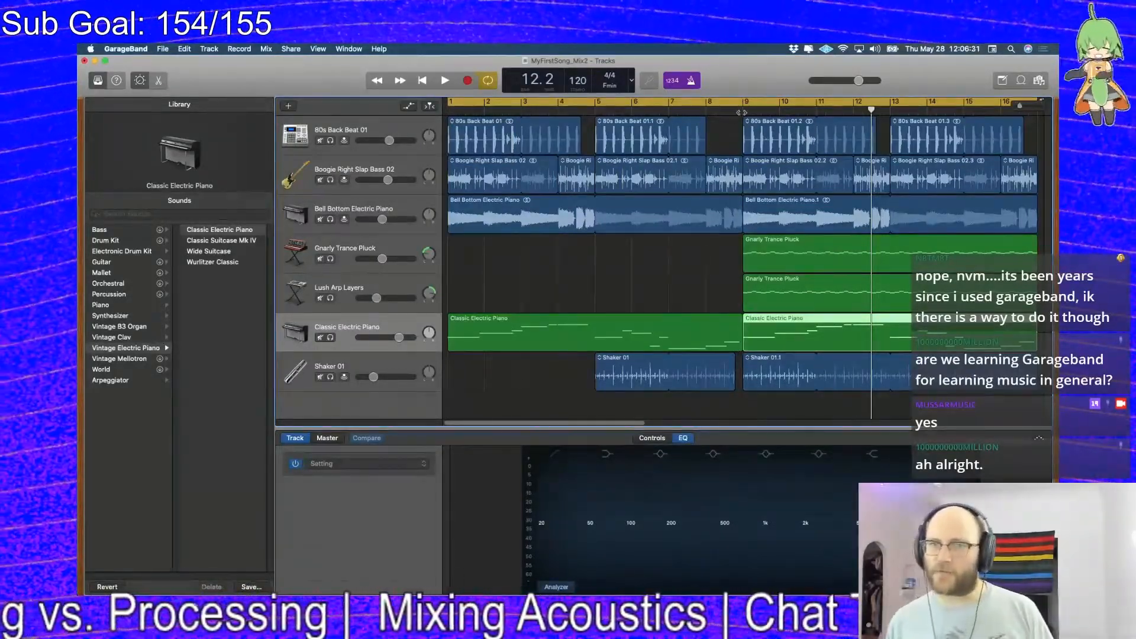
Play the song from bar 1 and hide the EQ pane, stopping playback in the second section
left_click_drag(871, 111, 432, 123)
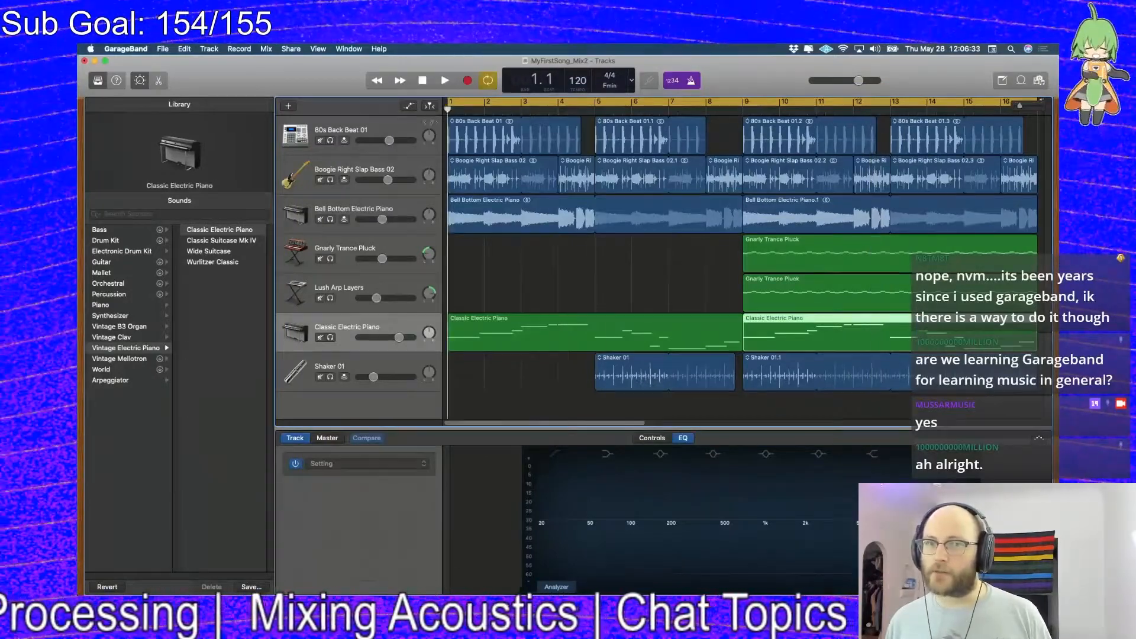
key("space")
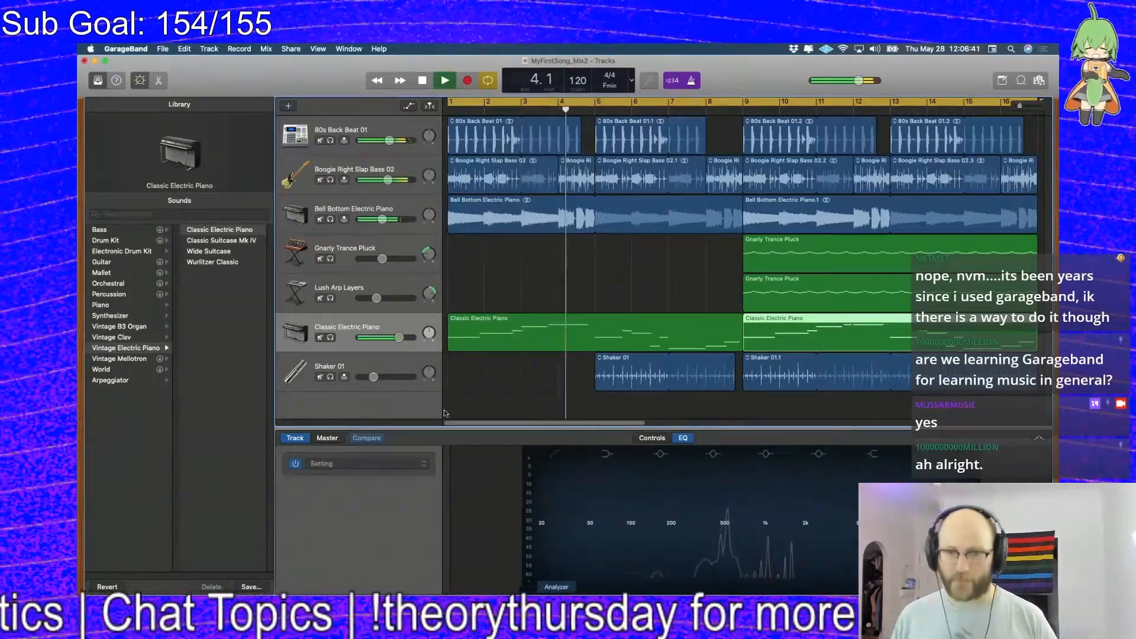
key("e")
key("e")
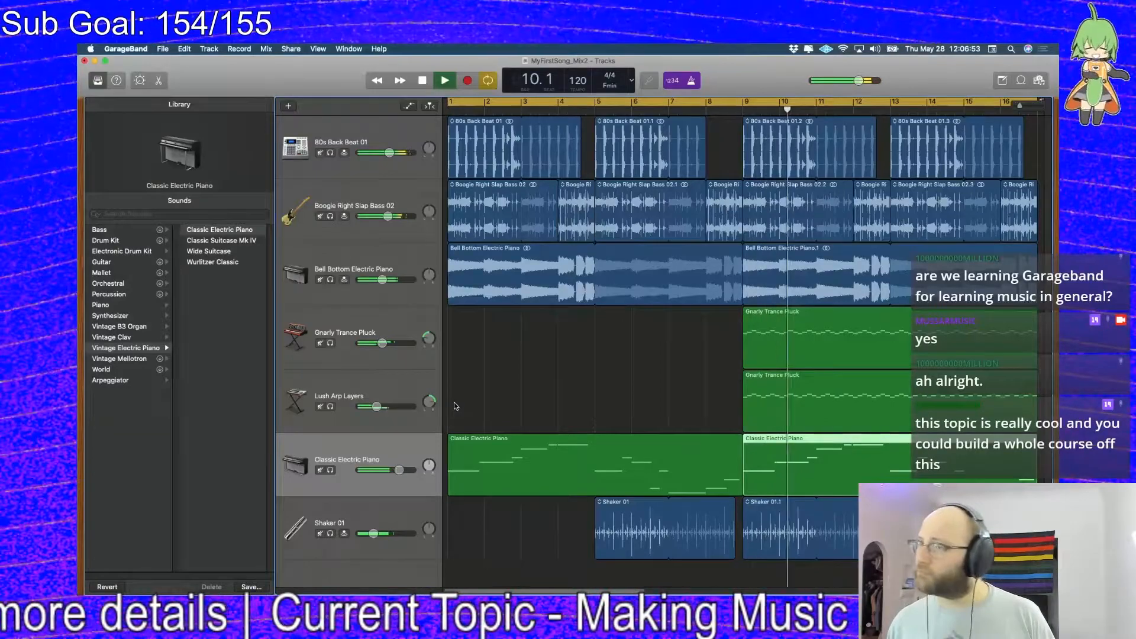
key("space")
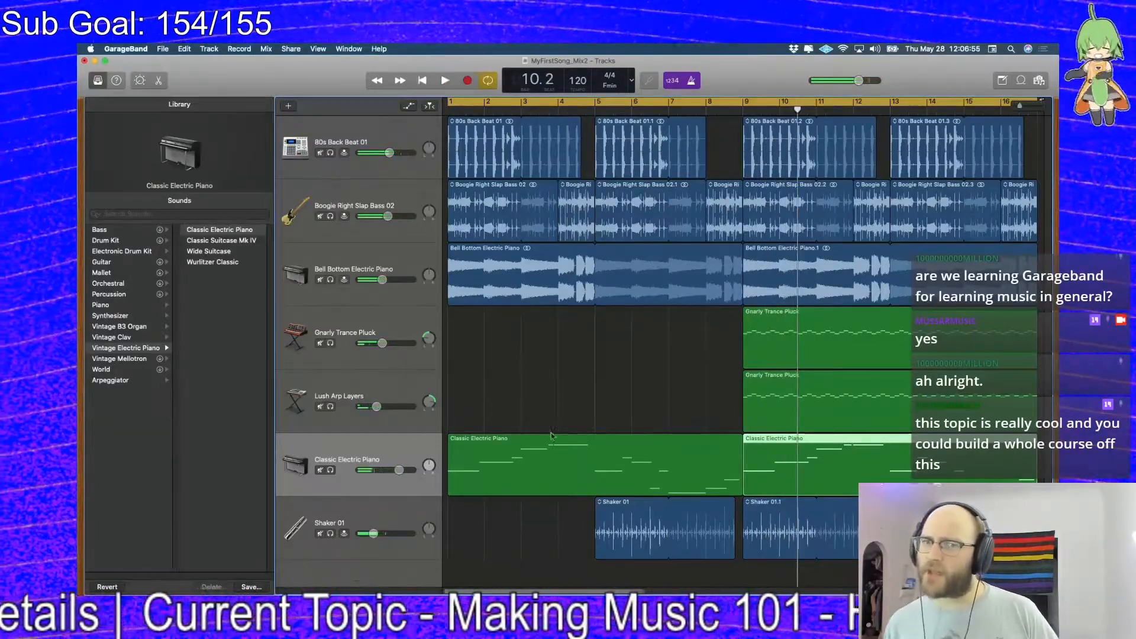
Check the media browser for audio, then hide it together with the Library
key("f")
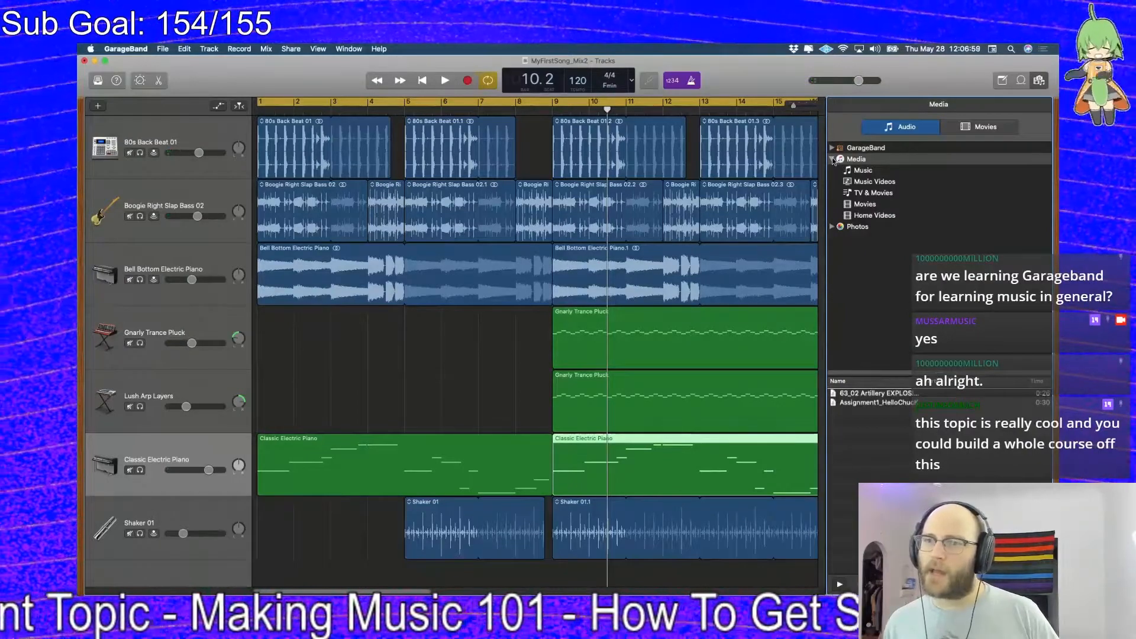
key("f")
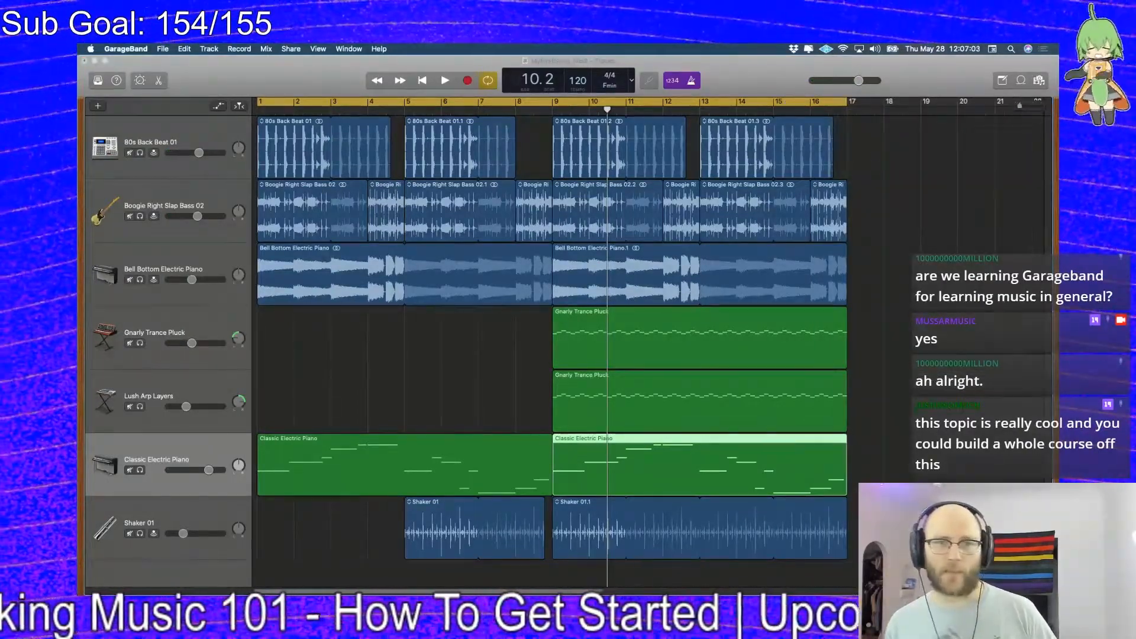
Switch to Finder, minimise the Recents window and show the sample pack's FX folder as a list
key("super+Tab")
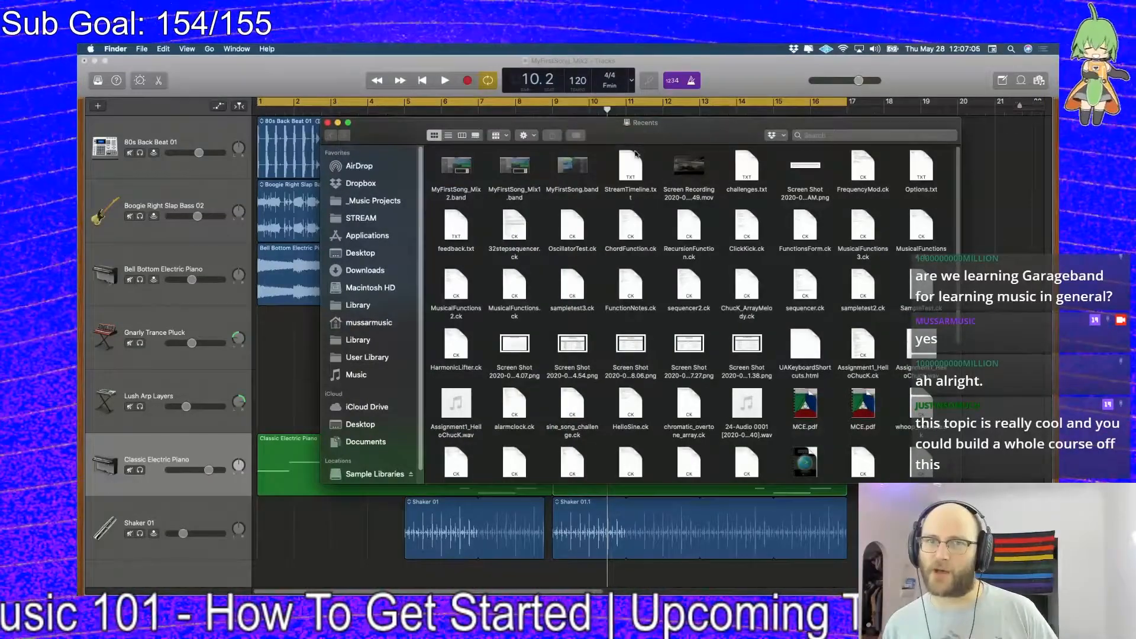
key("super+m")
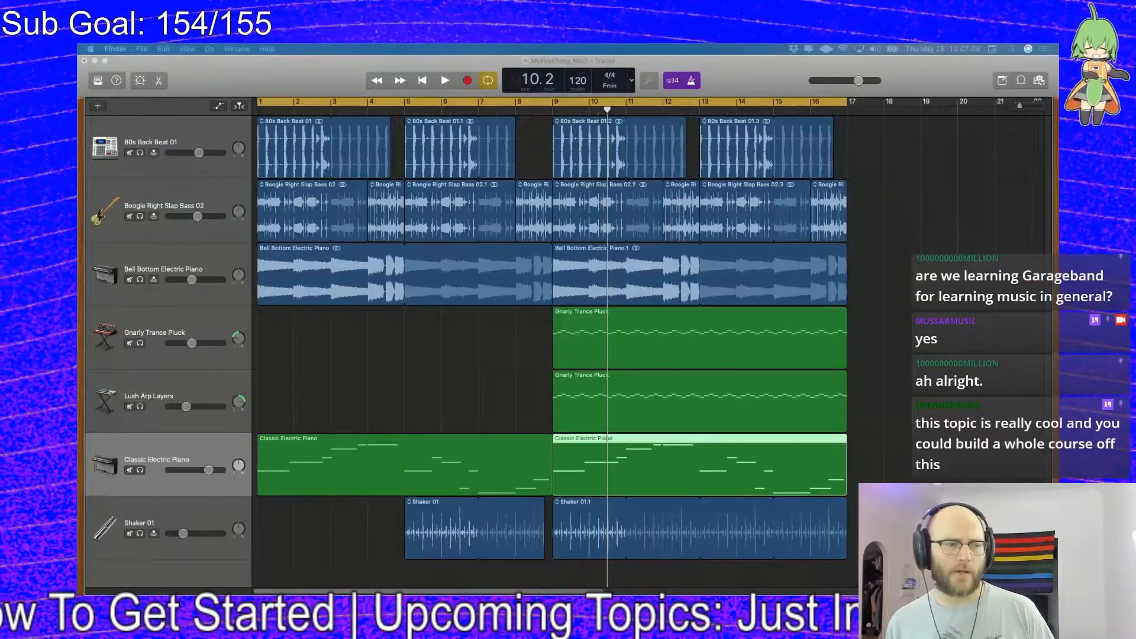
left_click(225, 182)
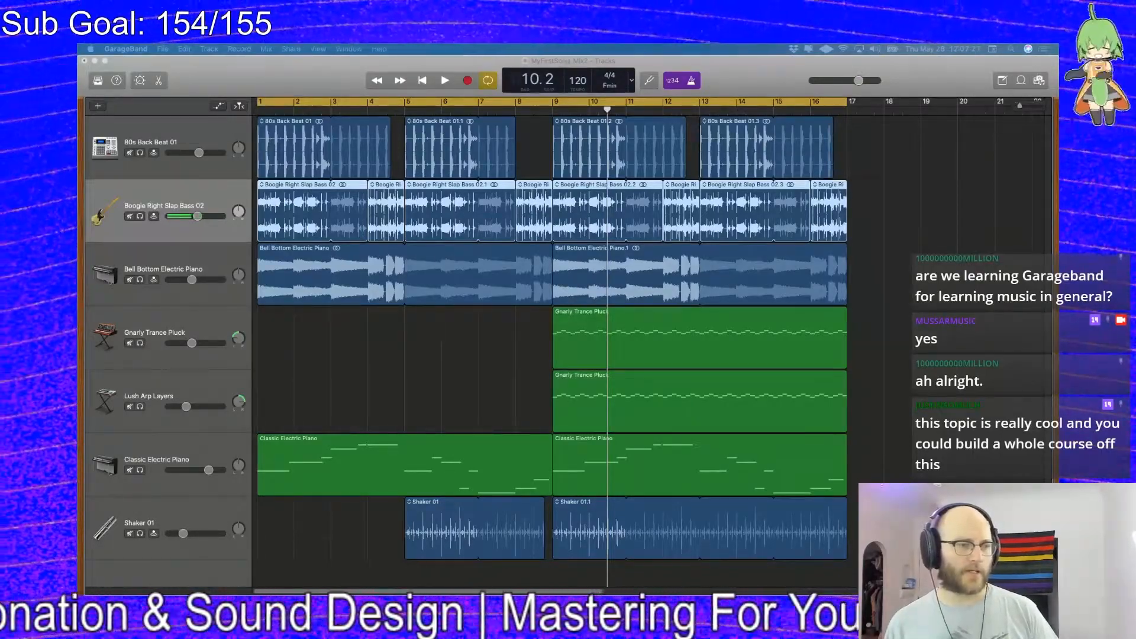
left_click_drag(645, 592, 690, 143)
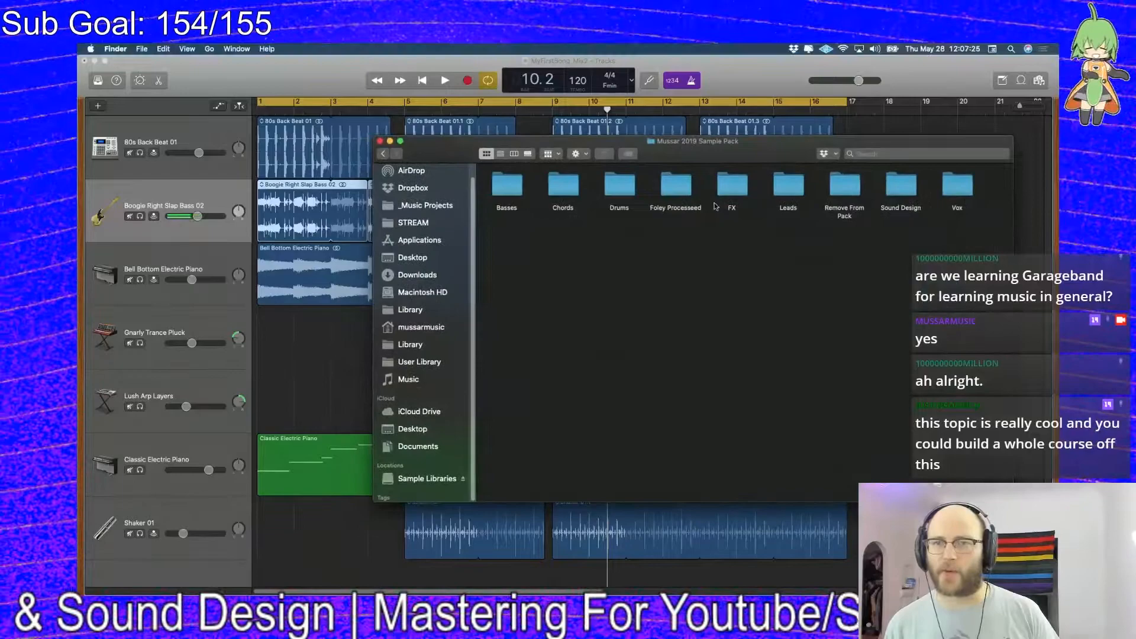
double_click(732, 189)
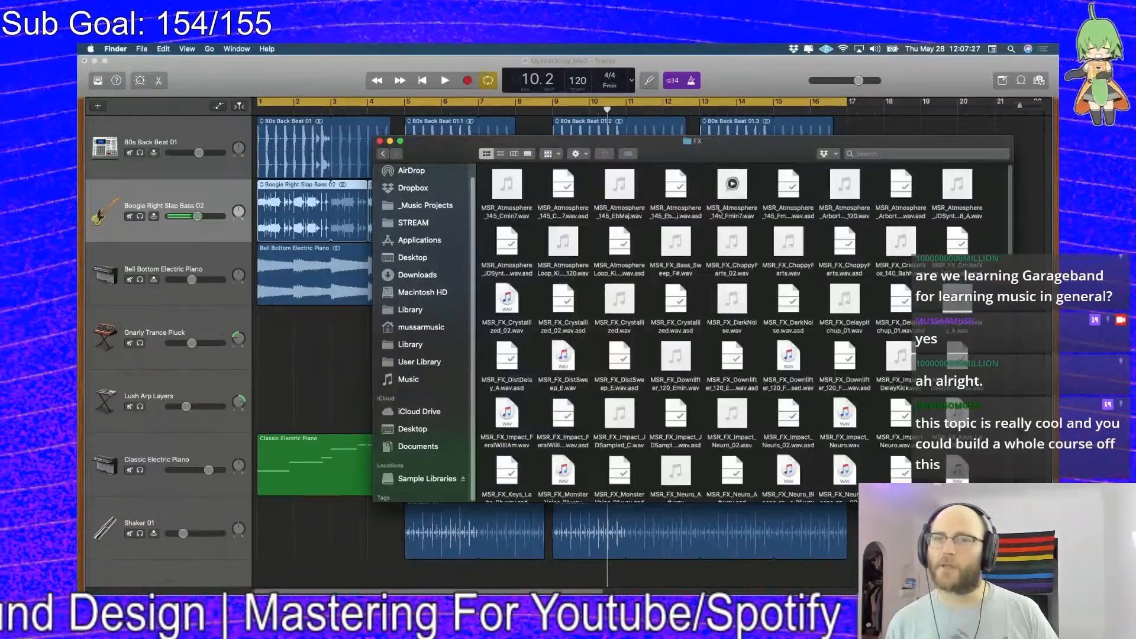
key("super+2")
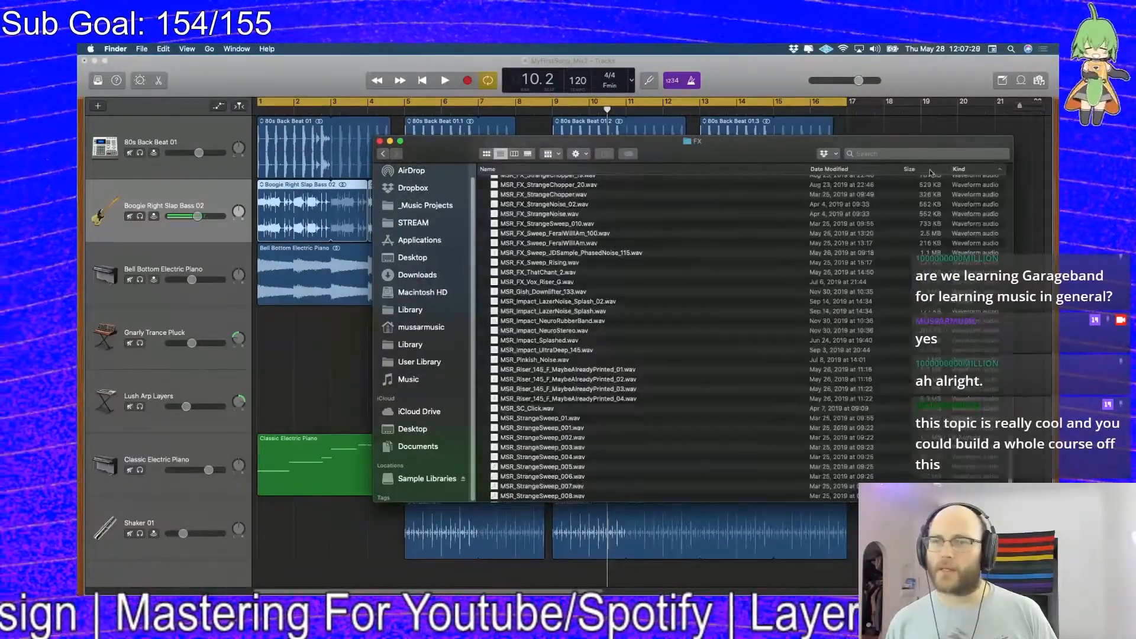
Find MSR_Impact_UltraDeep_145.wav in the FX folder and add it to the GarageBand project on a new track at bar 1
scroll(763, 230, "down", 15)
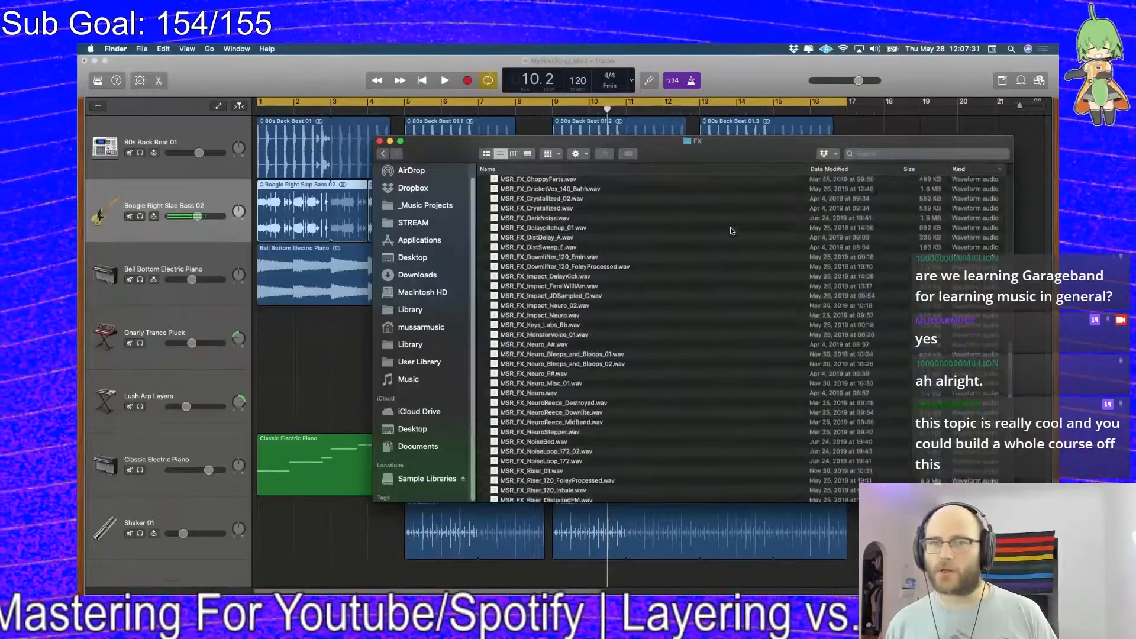
scroll(683, 224, "up", 8)
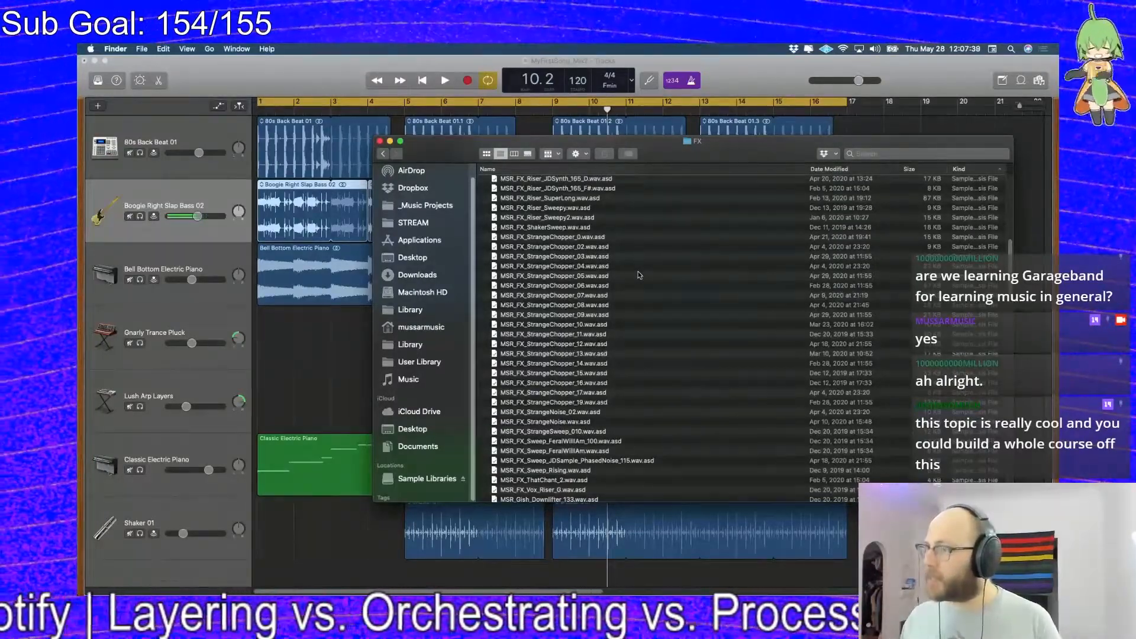
scroll(631, 275, "up", 10)
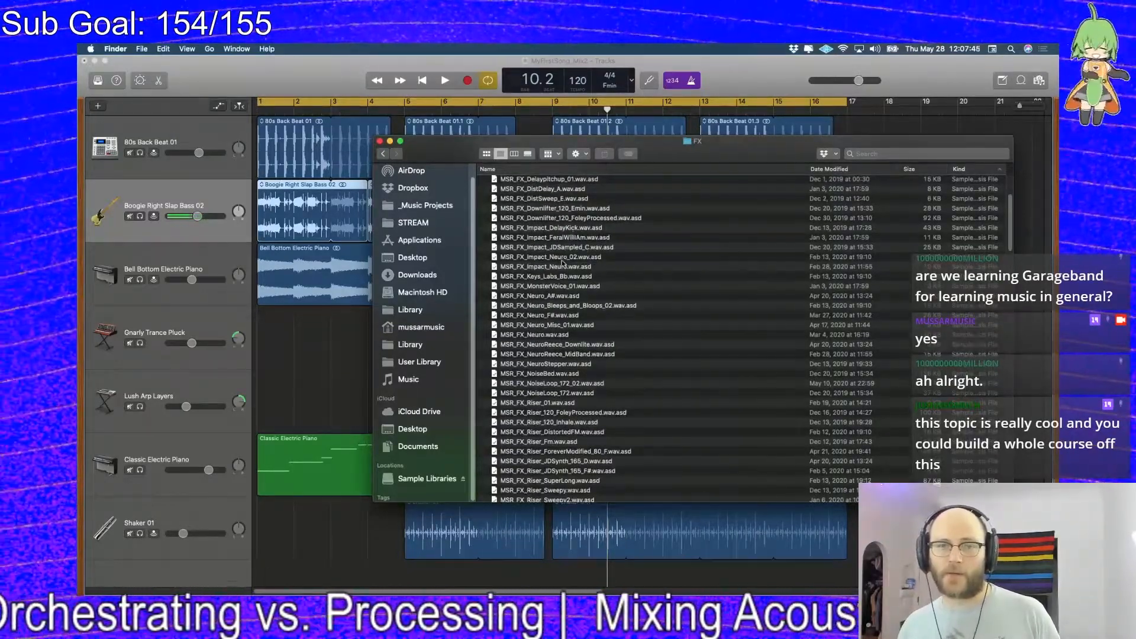
scroll(573, 248, "down", 2)
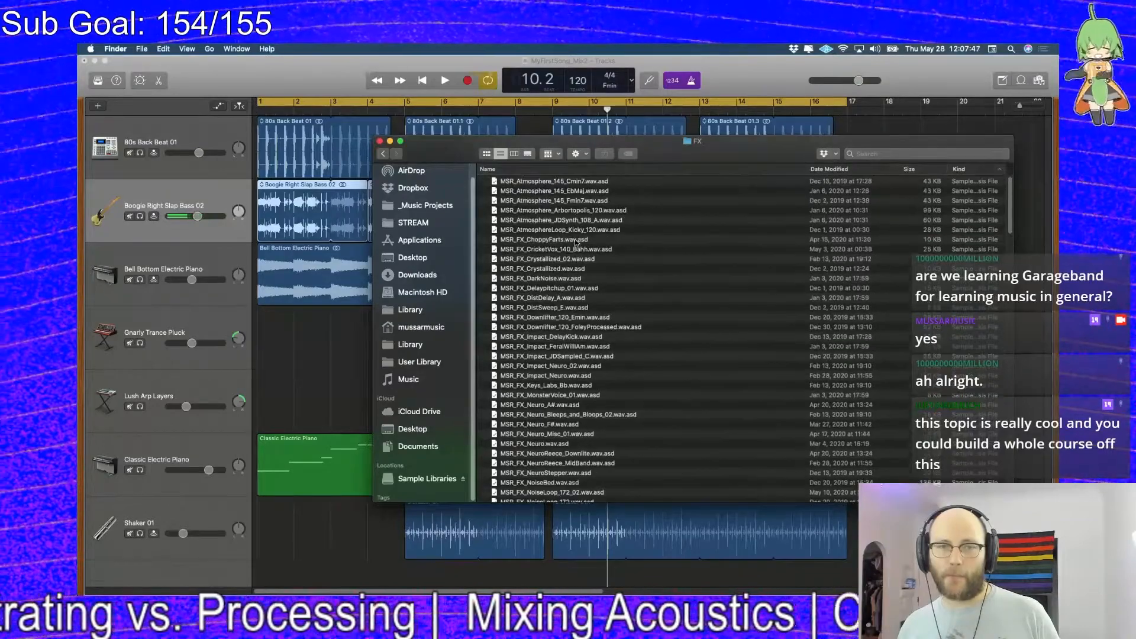
scroll(577, 244, "down", 15)
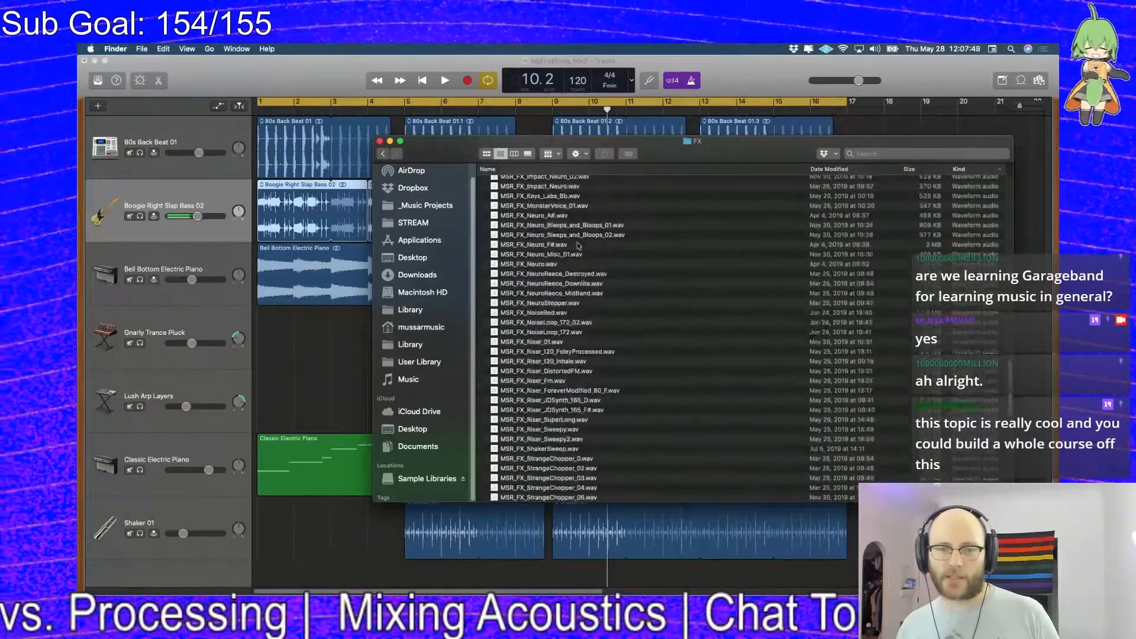
scroll(579, 246, "down", 10)
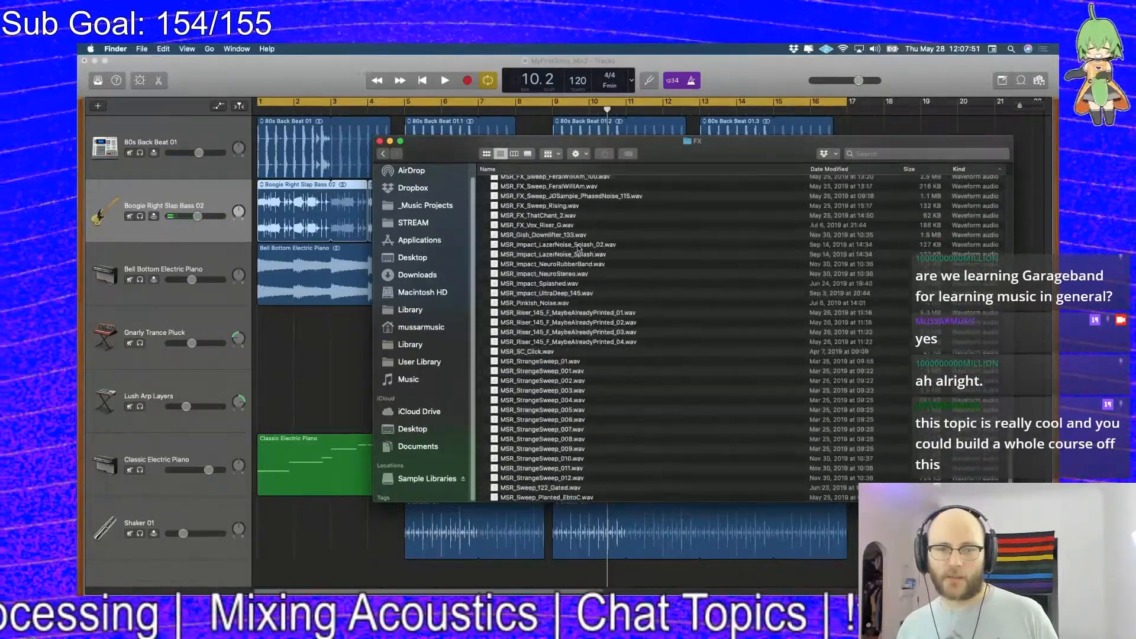
left_click(552, 295)
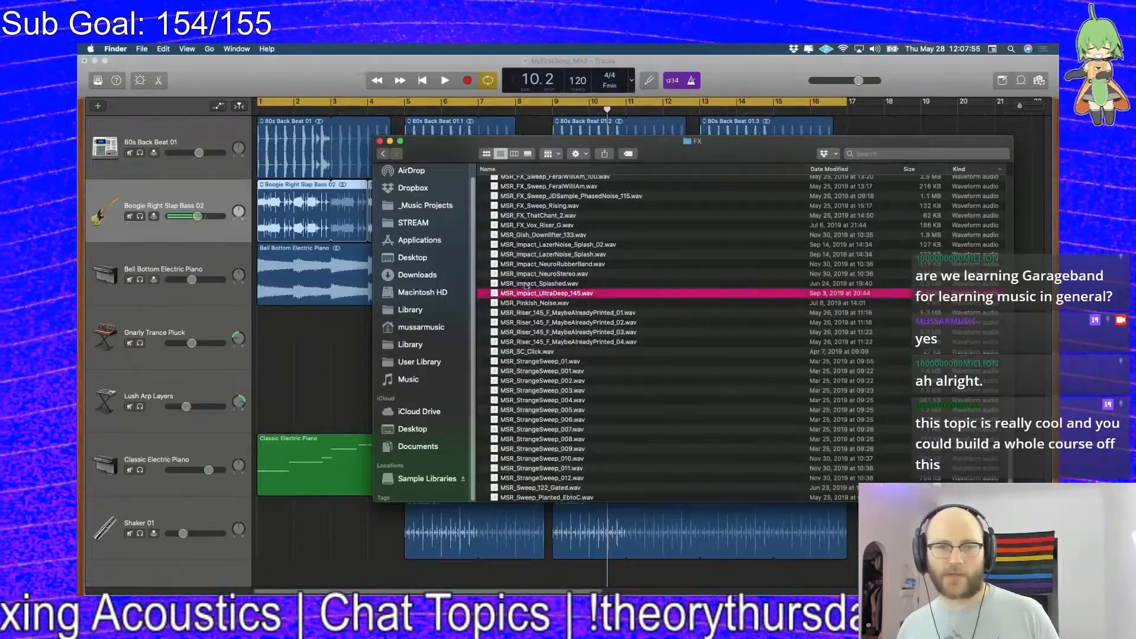
left_click_drag(662, 156, 765, 128)
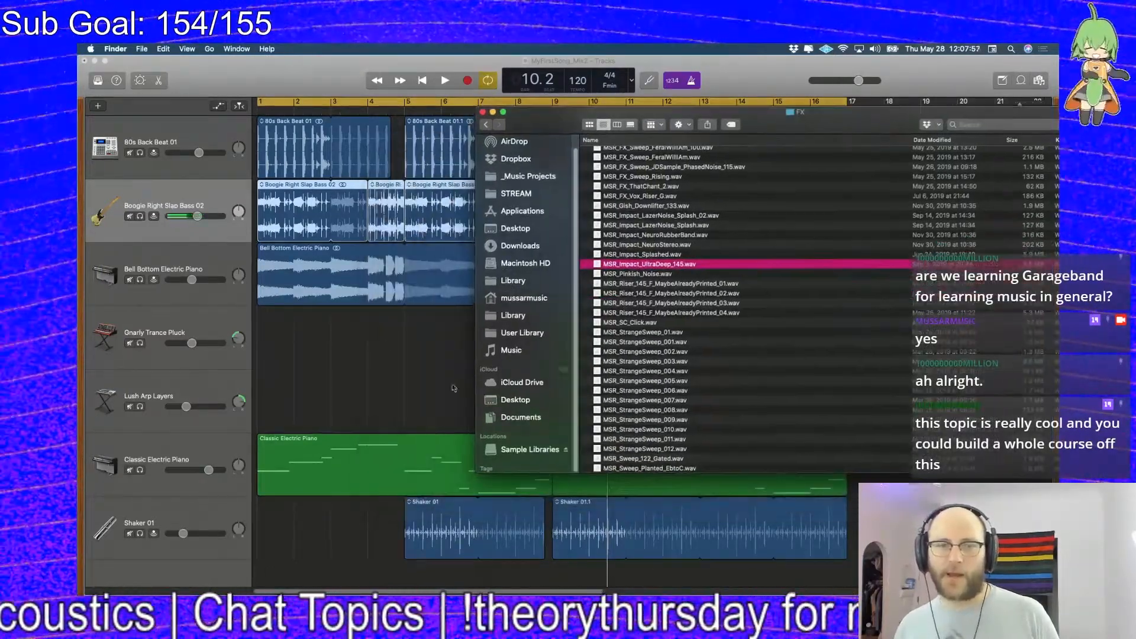
left_click_drag(651, 264, 257, 578)
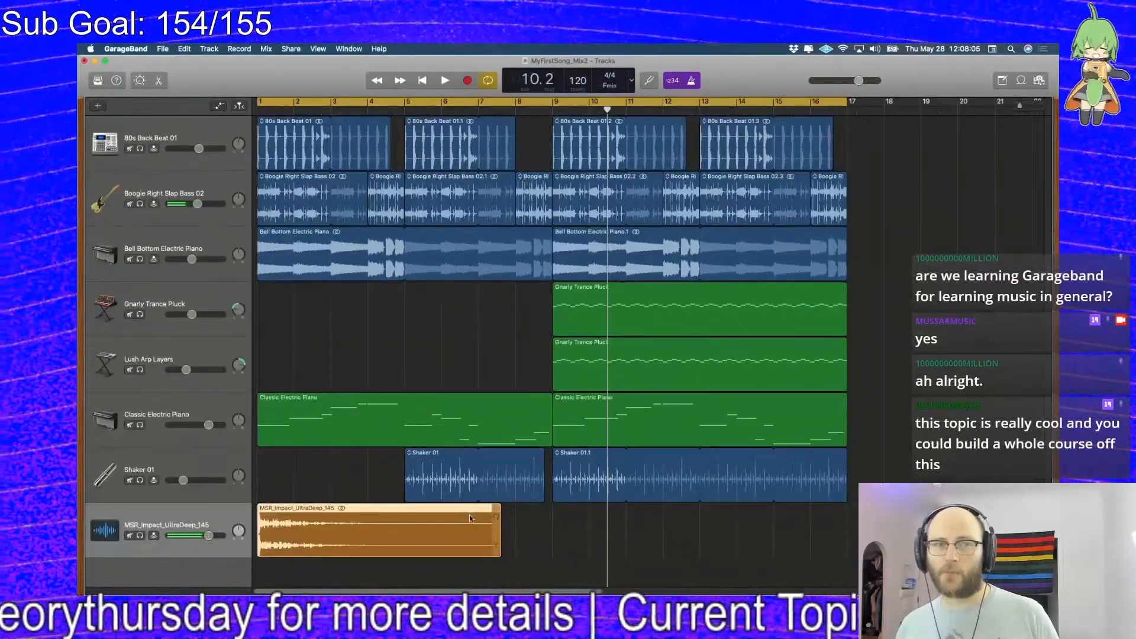
Lower the volume of the MSR_Impact_UltraDeep_145 track while playing the song's opening
key("Return")
key("space")
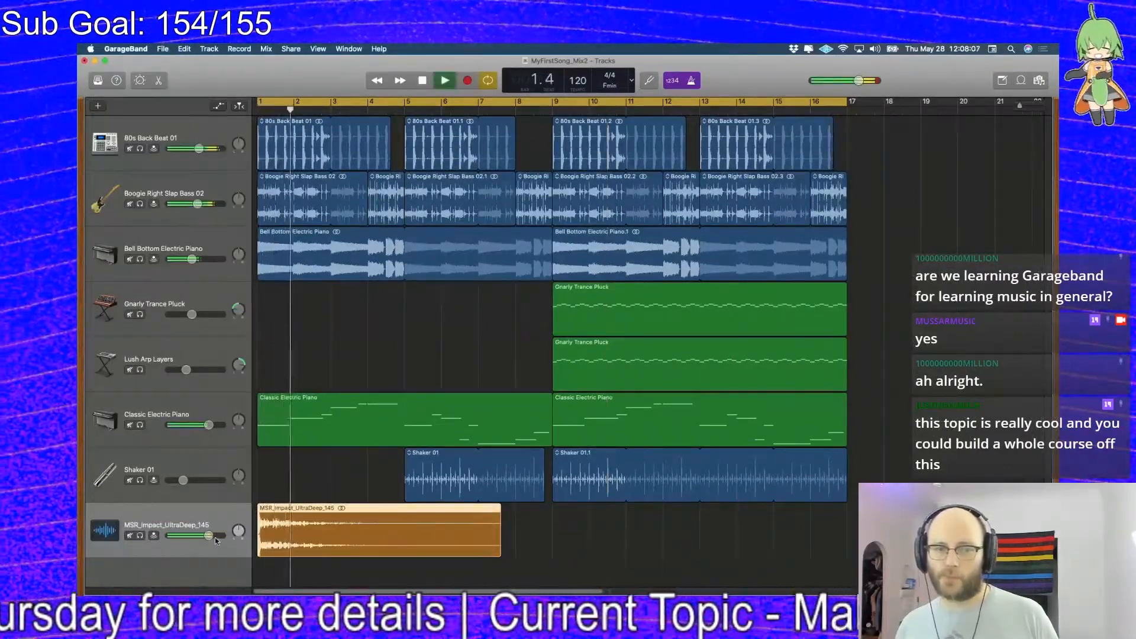
mouse_move(215, 539)
left_mouse_down()
mouse_move(151, 537)
mouse_move(203, 538)
left_mouse_up()
key("space")
key("Return")
key("space")
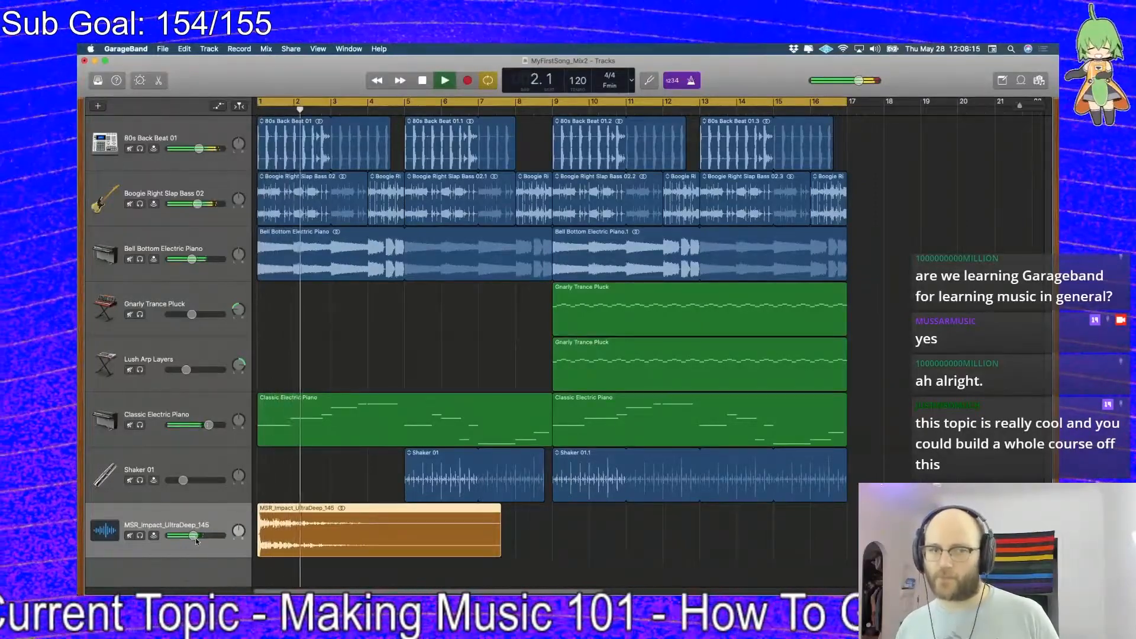
key("space")
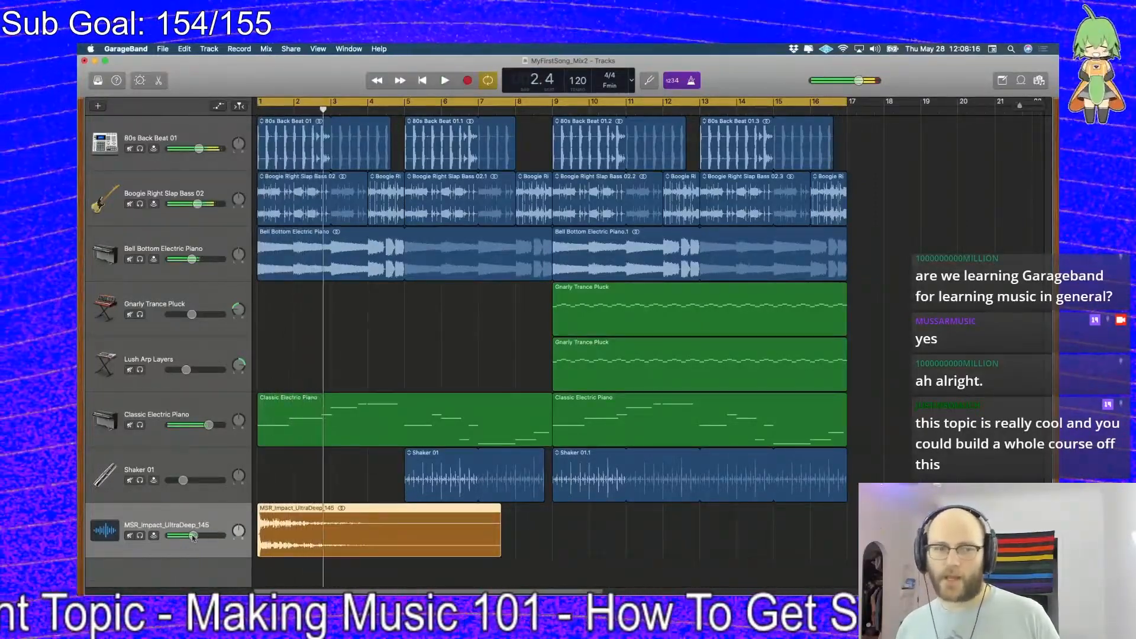
Compare the song's opening with the MSR_Impact_UltraDeep_145 track muted and unmuted
left_click(131, 537)
key("Return")
key("space")
key("space")
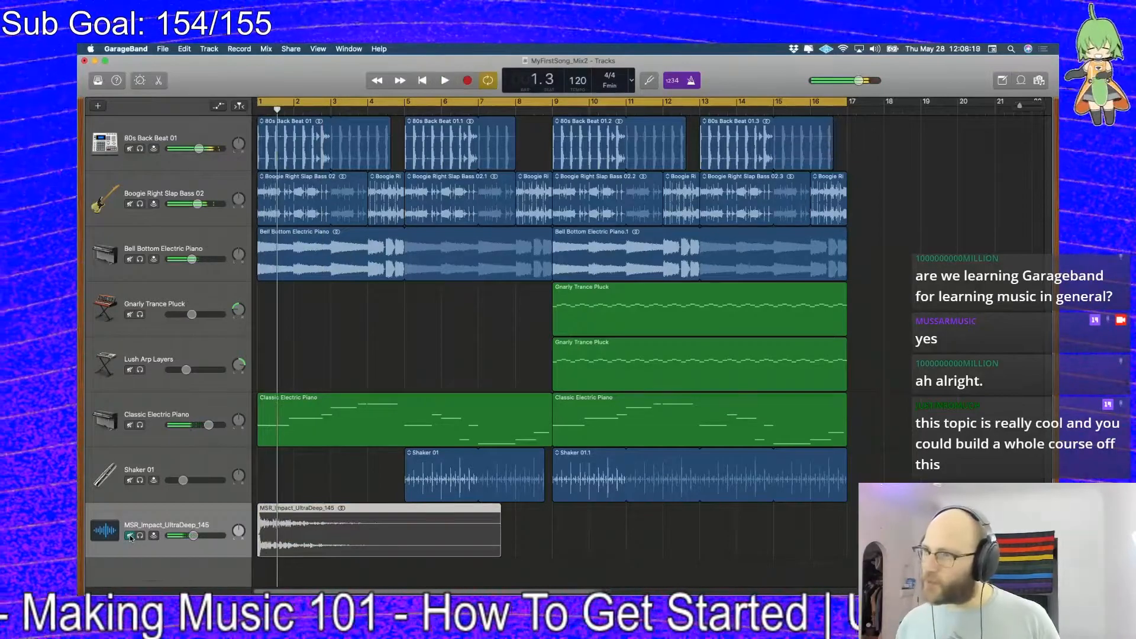
left_click(131, 537)
key("Return")
key("space")
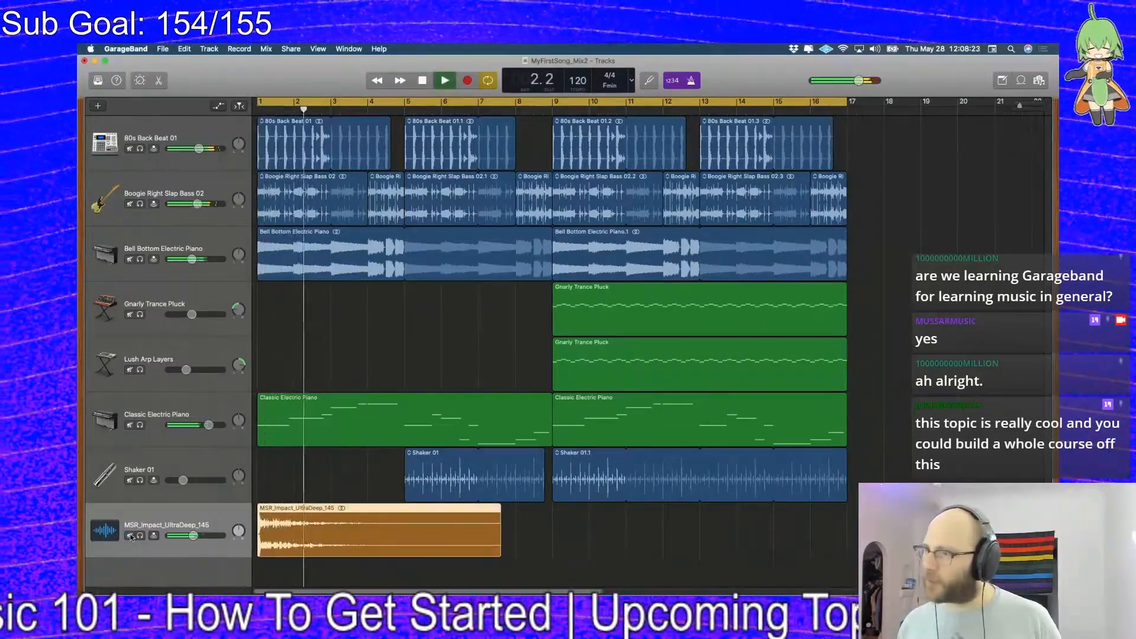
key("space")
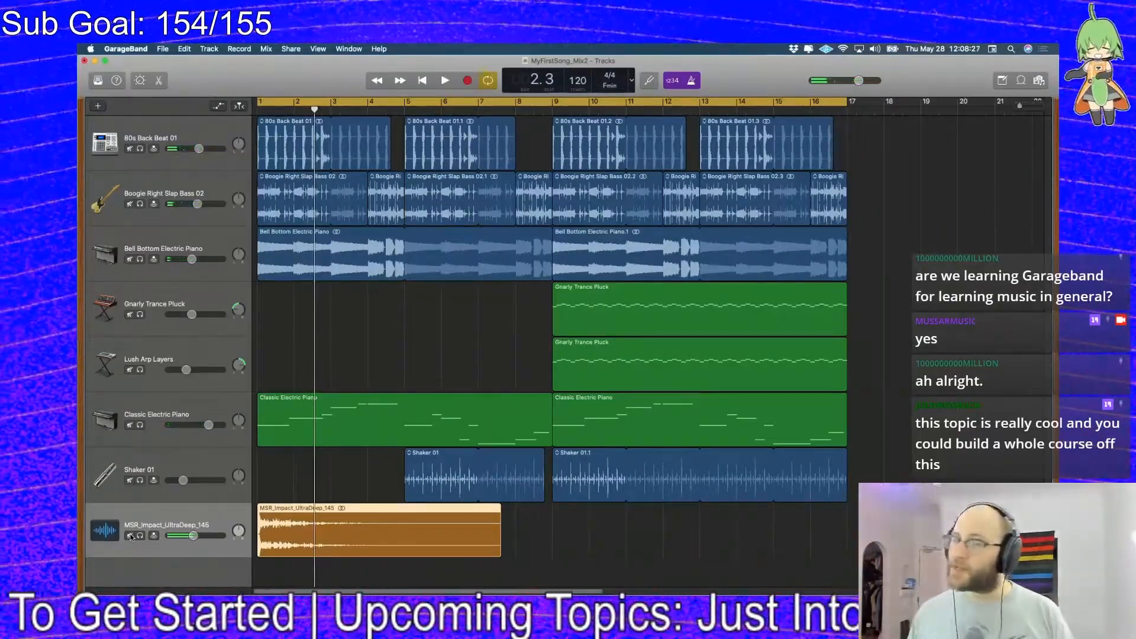
Switch to Finder and add MSR_Impact_Splashed.wav to the project on a new track at bar 1
key("super+Tab")
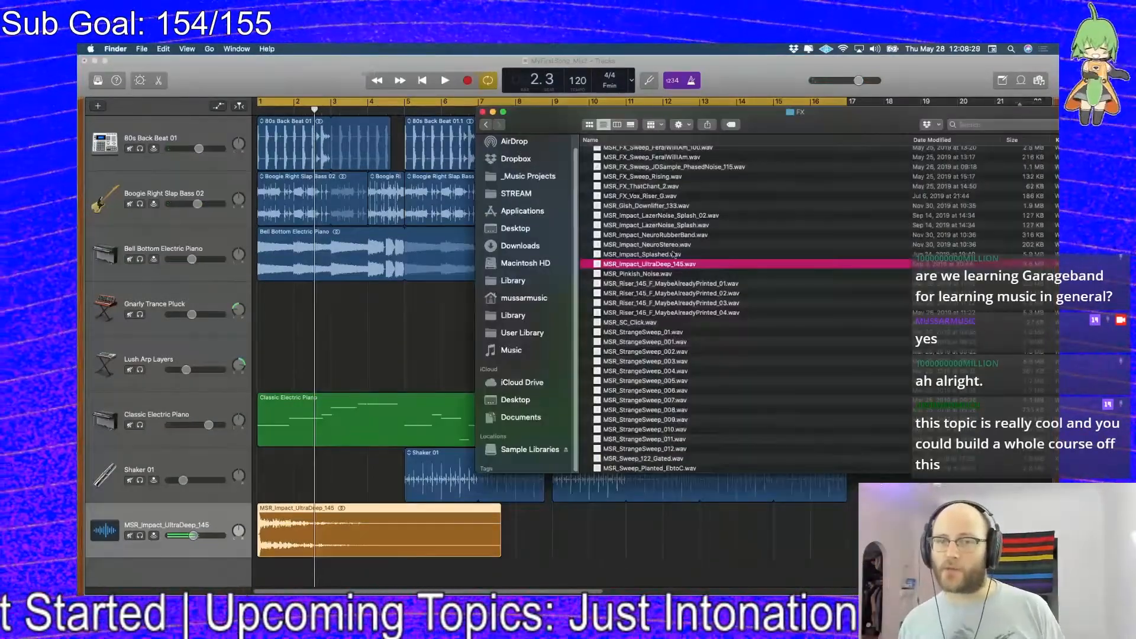
left_click_drag(655, 257, 258, 573)
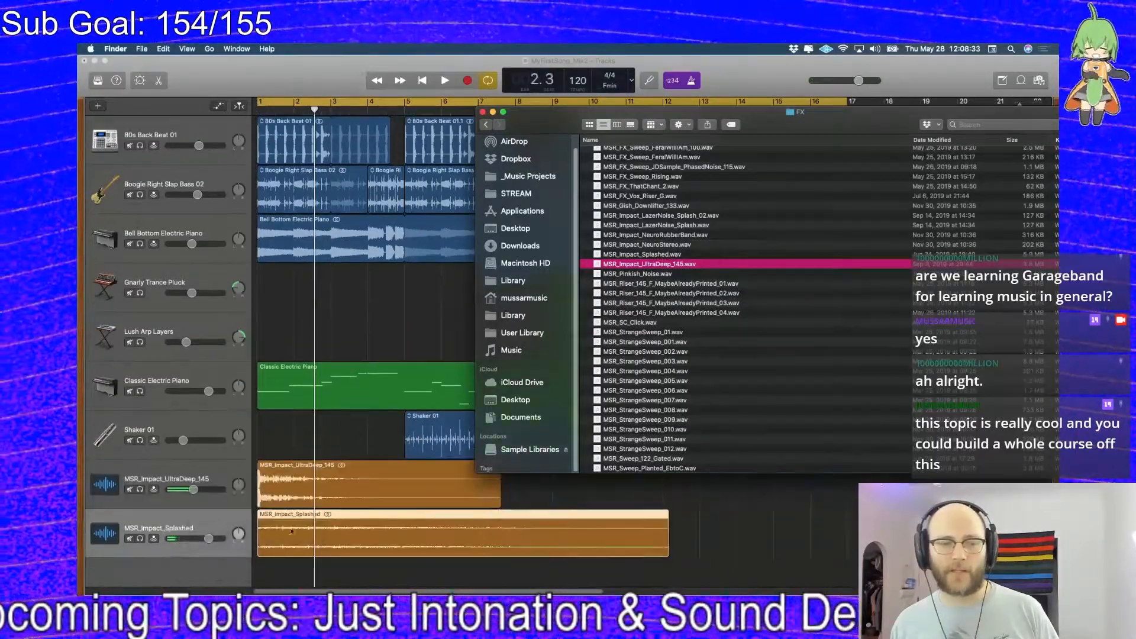
Play the song's opening in GarageBand and lower the volume of the MSR_Impact_Splashed track
key("space")
left_click(208, 540)
key("space")
key("space")
left_click(448, 247)
key("space")
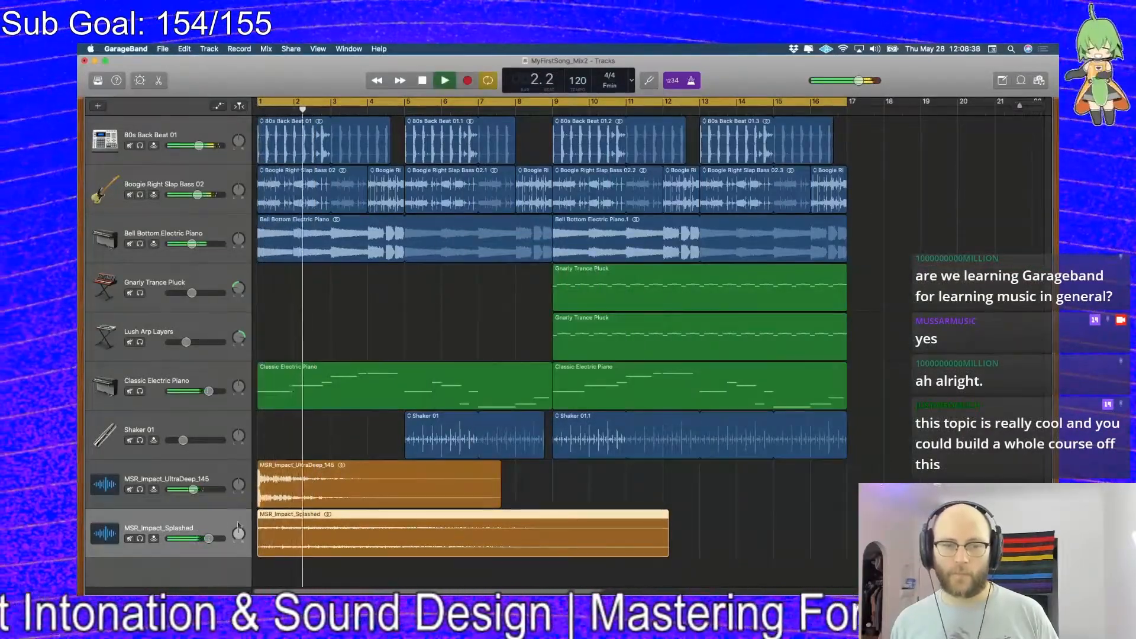
left_click_drag(209, 538, 188, 539)
key("space")
Trim the MSR_Impact_Splashed region to end at bar 5 and play the song from the start
left_click_drag(667, 543, 405, 539)
key("Return")
key("space")
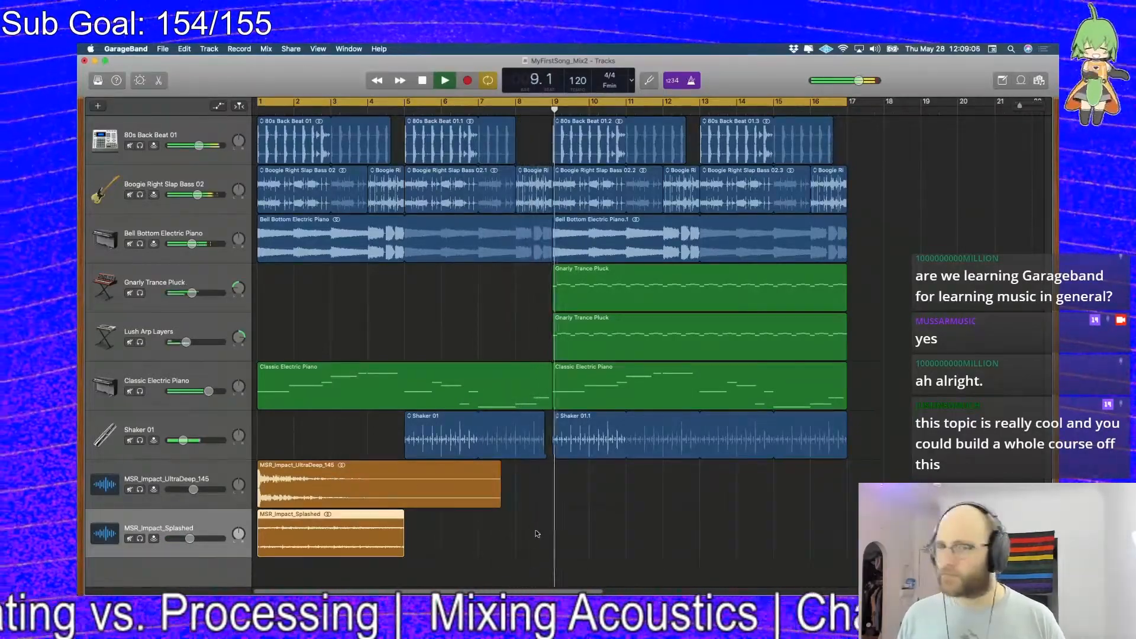
key("space")
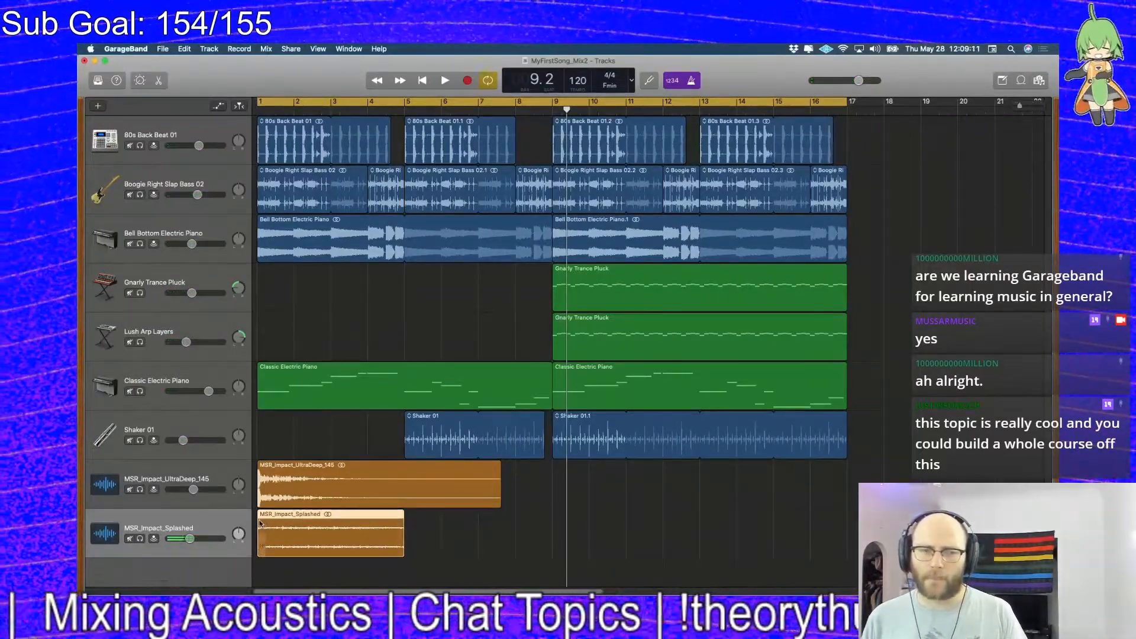
left_click(472, 437)
left_click(381, 491)
right_click(340, 519)
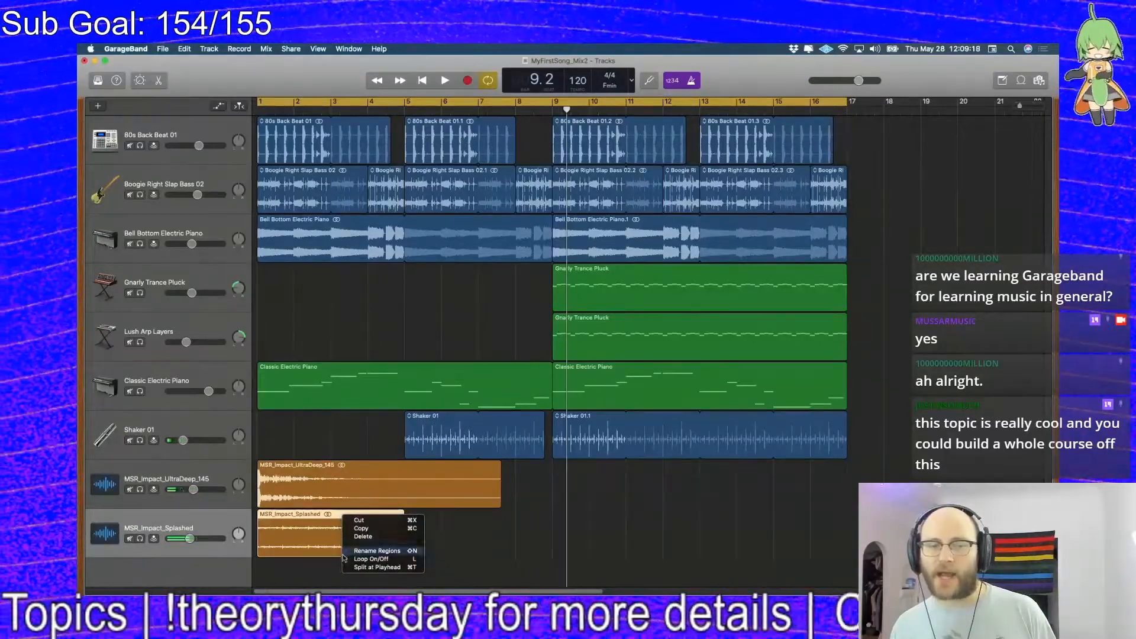
left_click(389, 527)
double_click(382, 524)
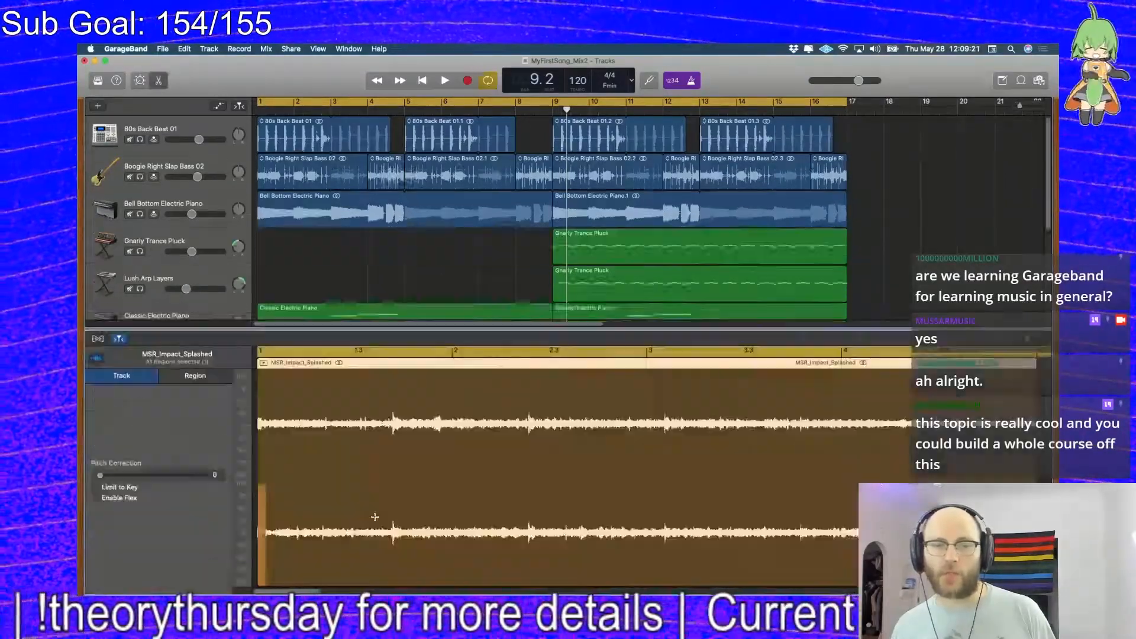
left_click(98, 341)
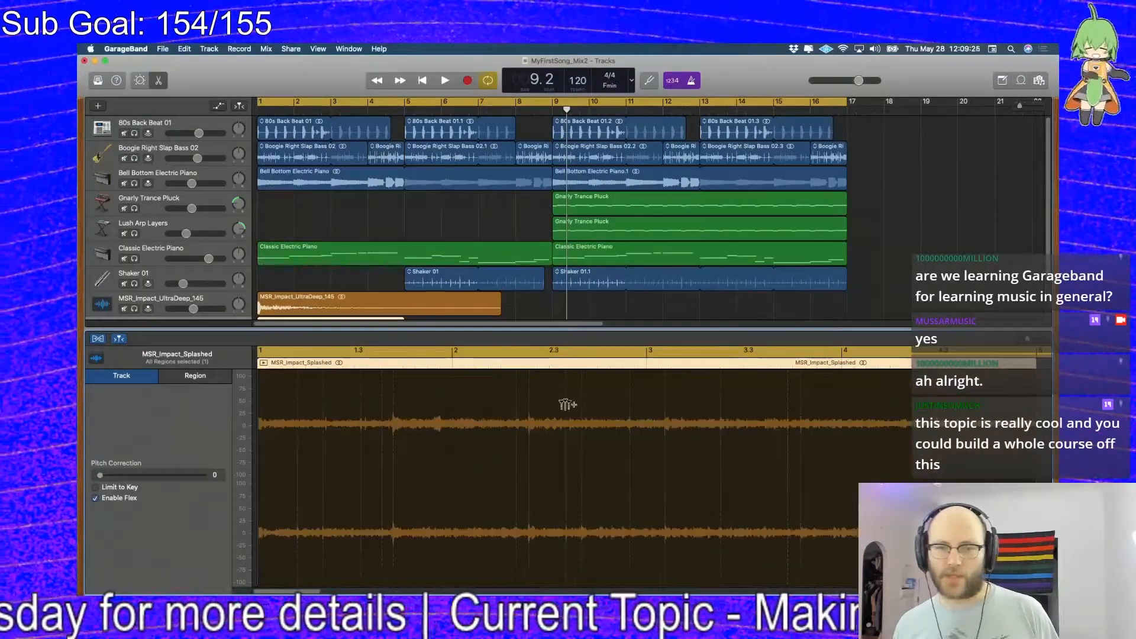
mouse_move(392, 401)
left_mouse_down()
mouse_move(432, 411)
mouse_move(408, 413)
left_mouse_up()
key("super+z")
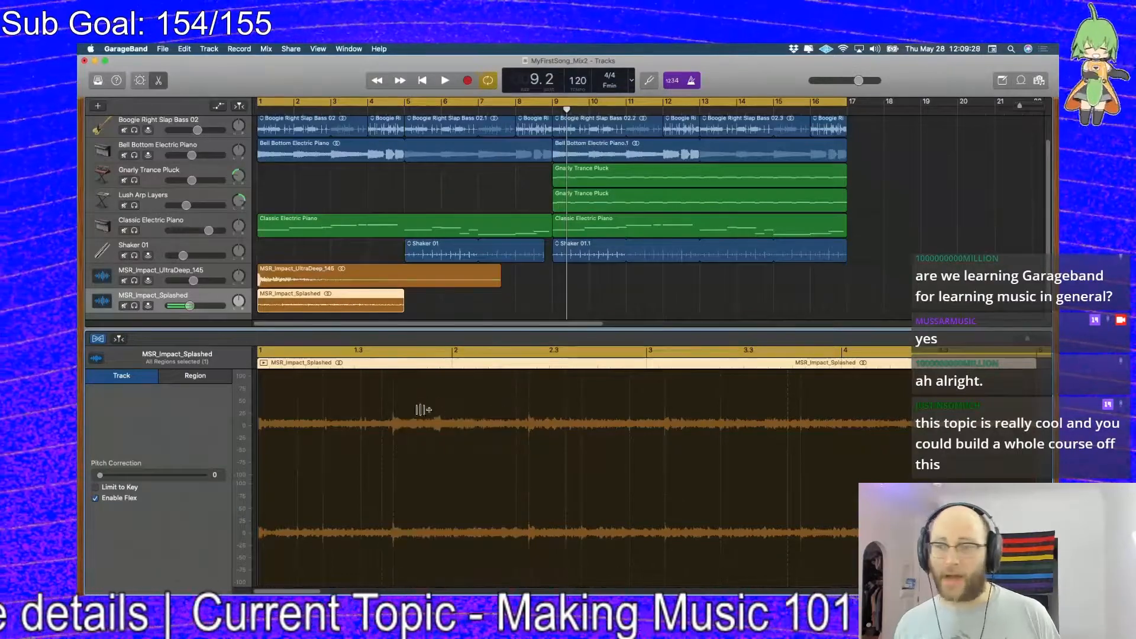
left_click(187, 377)
left_click(123, 377)
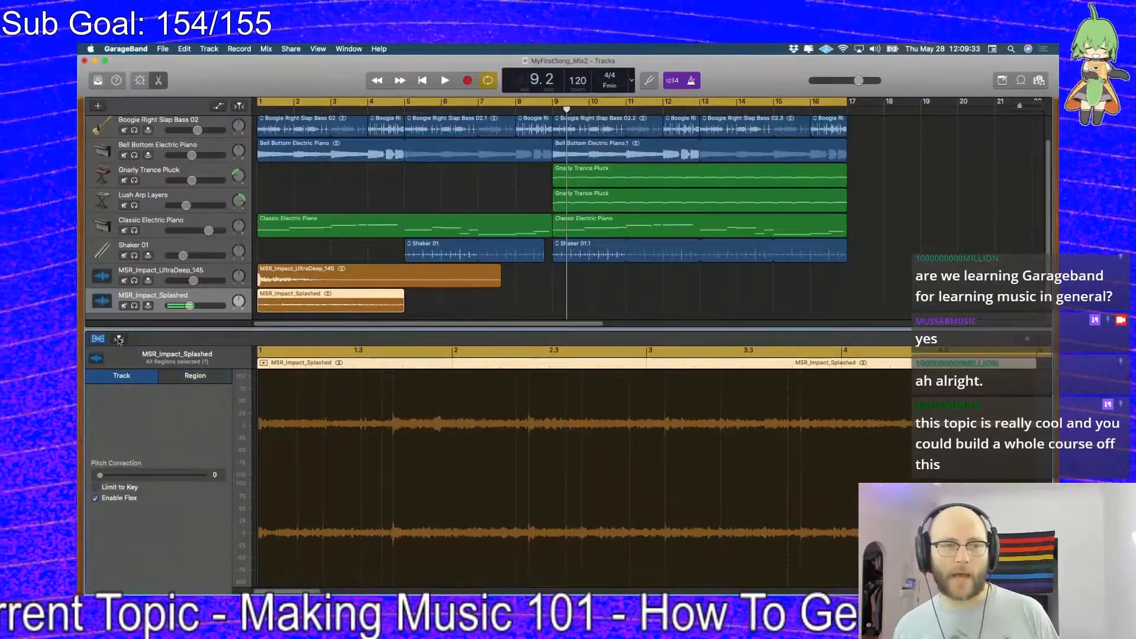
left_click(119, 339)
left_click(113, 339)
key("e")
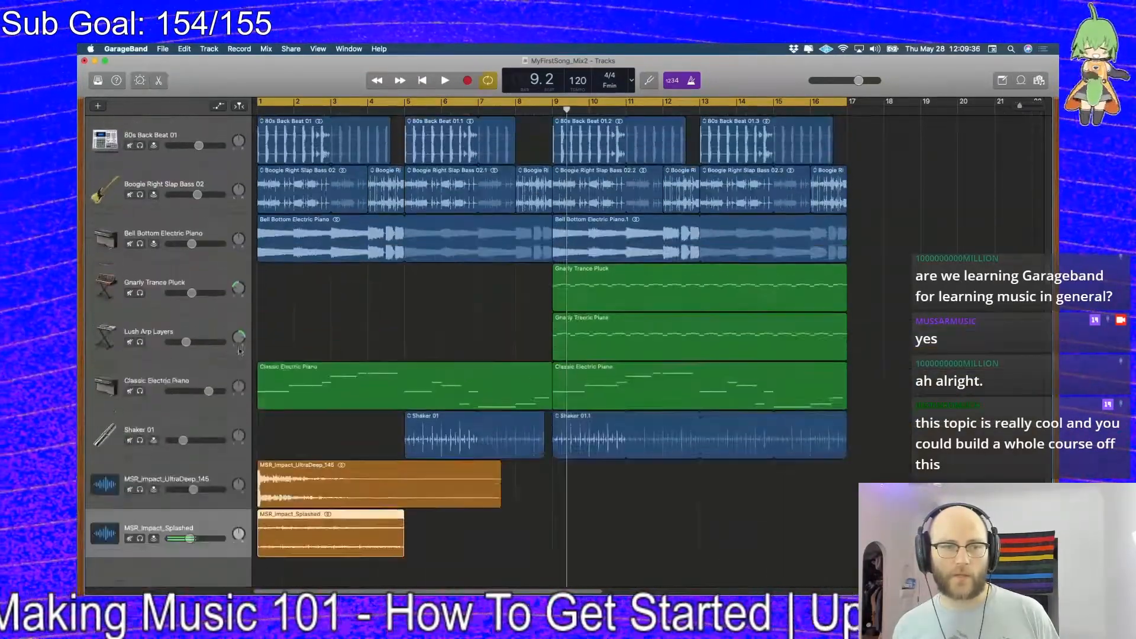
Automate the MSR_Impact_Splashed track's volume to fade down from bar 1 to silence at bar 5
key("a")
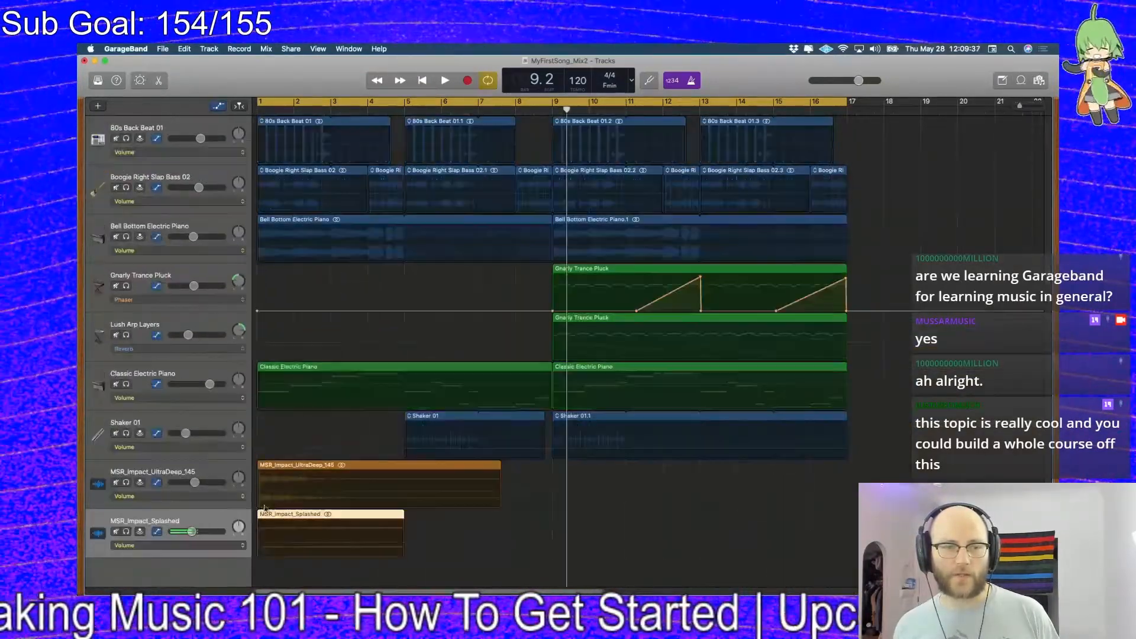
left_click(260, 539)
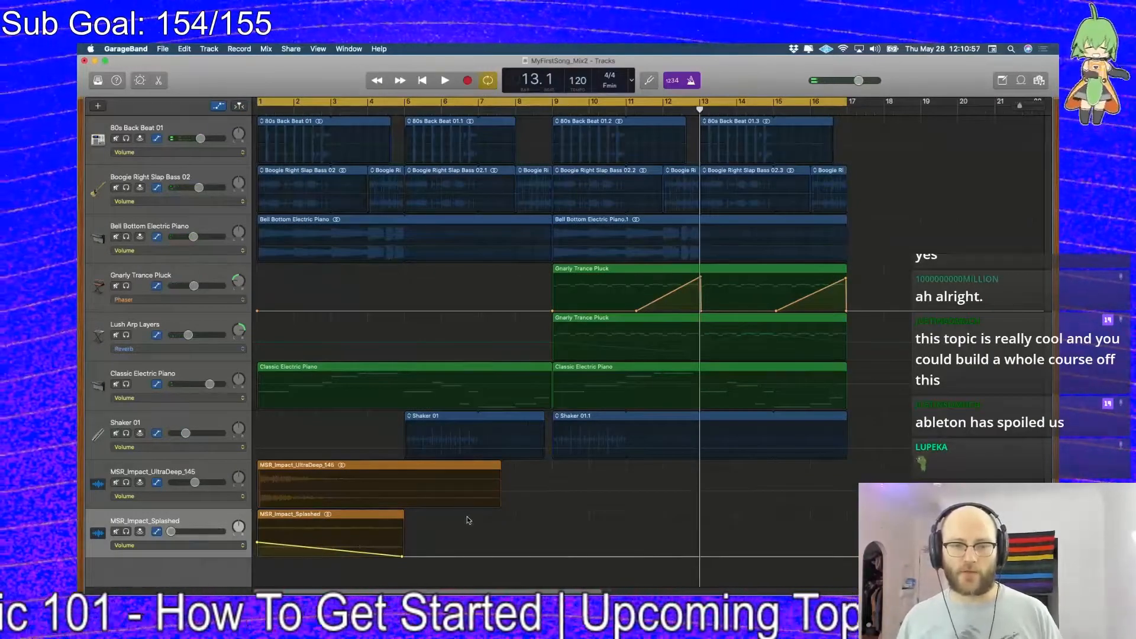
key("a")
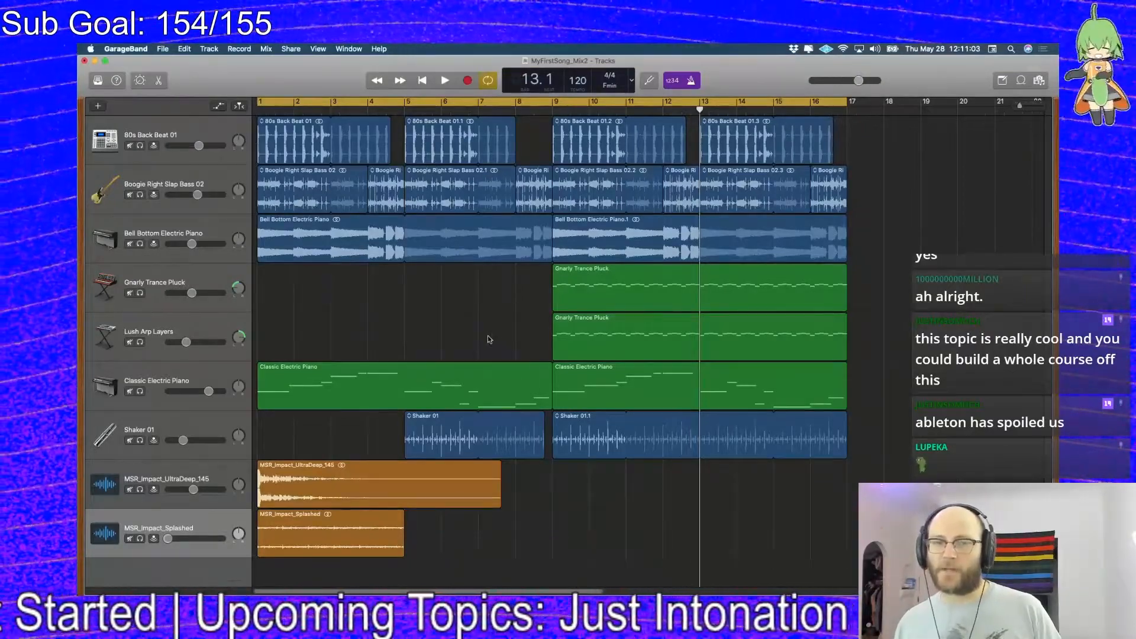
Add MSR_FX_Sweep_JDSample_PhasedNoise_115.wav from the FX folder in Finder on a new track at bar 7 and trim its end to bar 9
left_click_drag(257, 283, 488, 536)
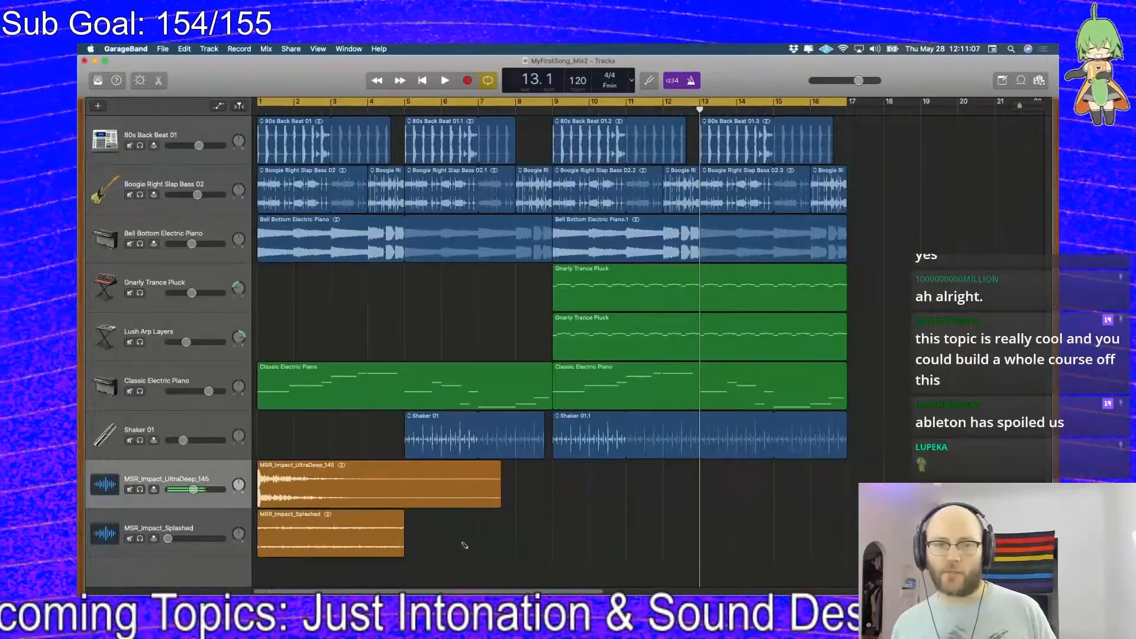
key("super+Tab")
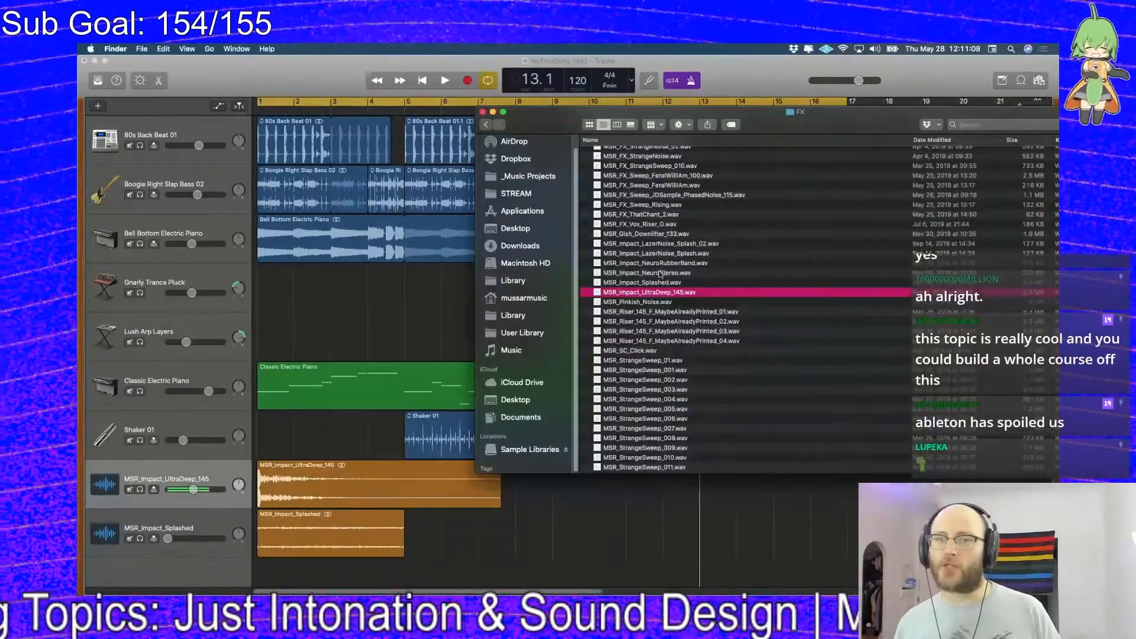
scroll(659, 271, "down", 2)
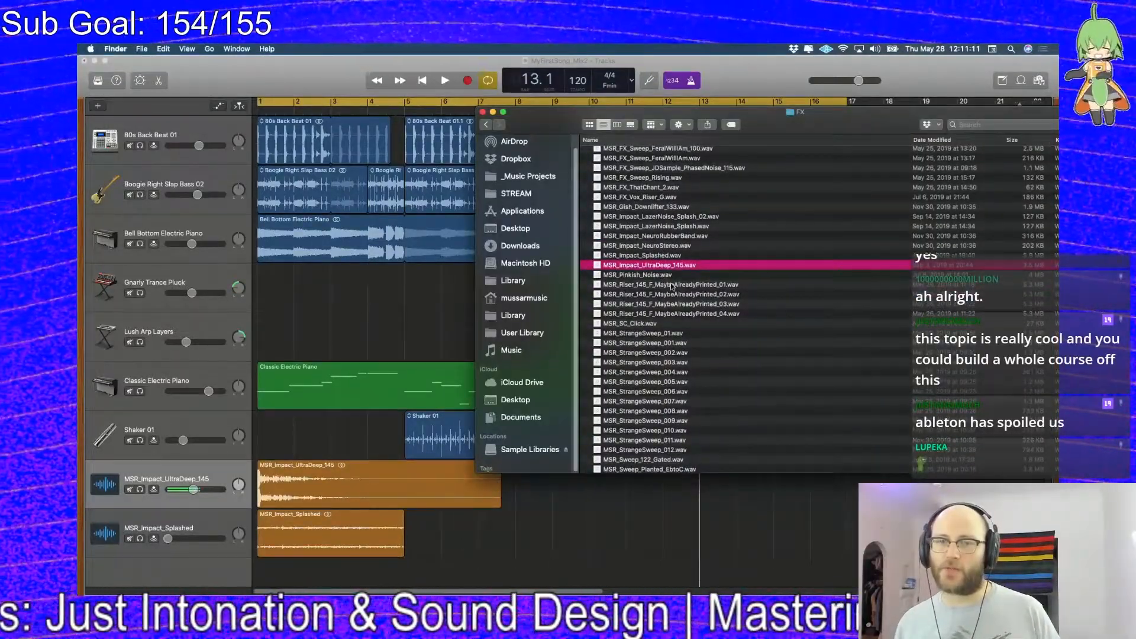
scroll(672, 287, "up", 8)
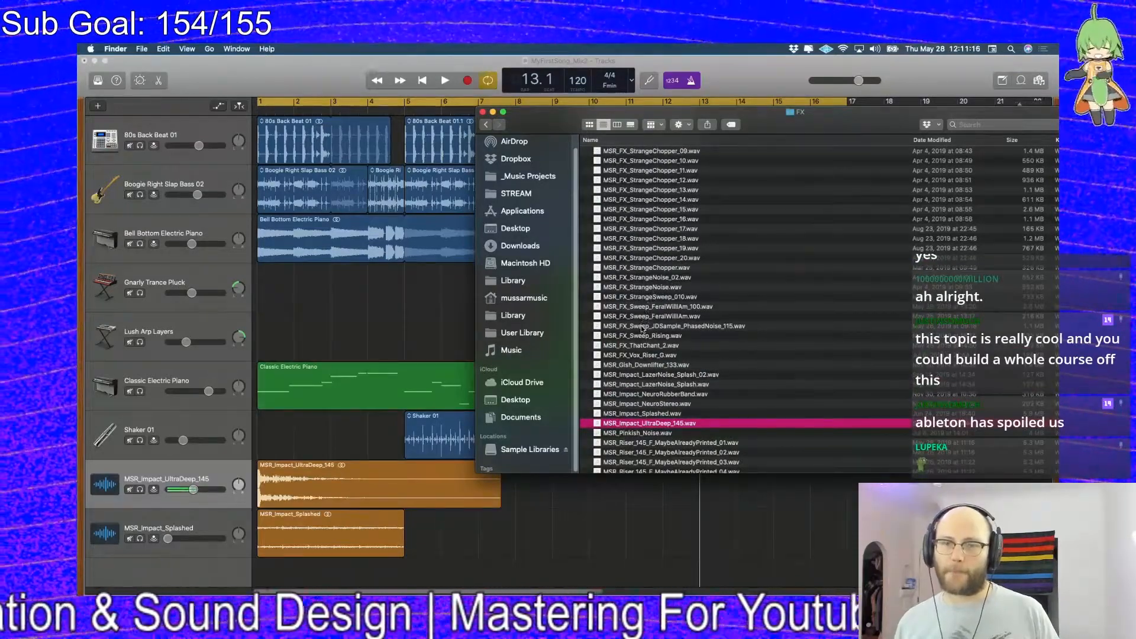
left_click_drag(644, 337, 478, 573)
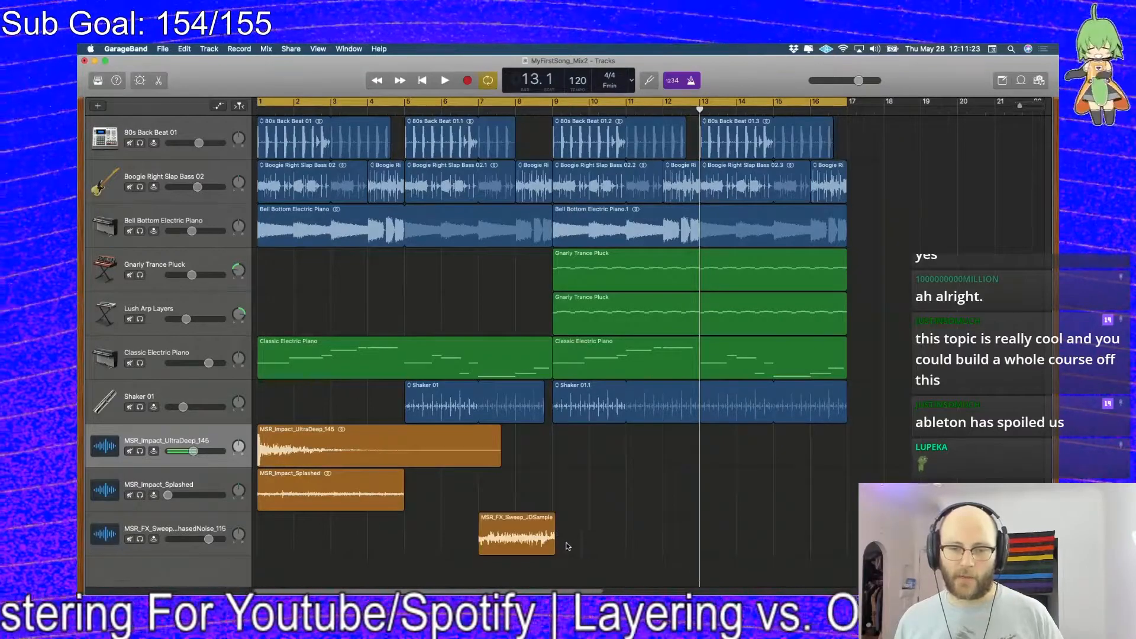
left_click_drag(552, 547, 526, 562)
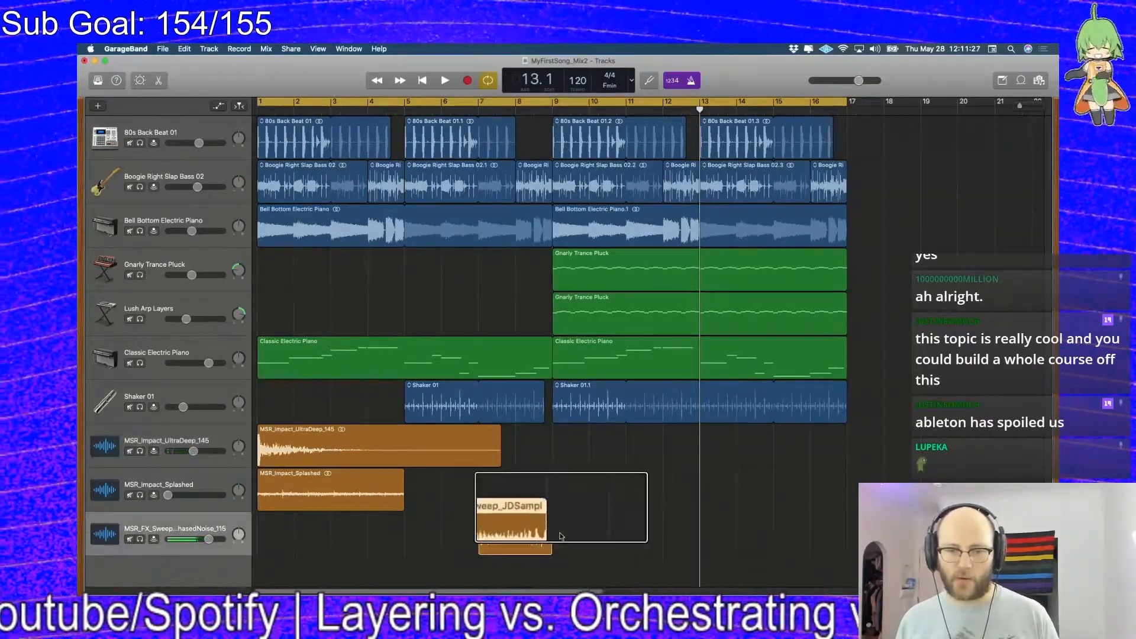
Show the automation, move the cycle range's start to bar 7 and play the transition with the new sweep
key("a")
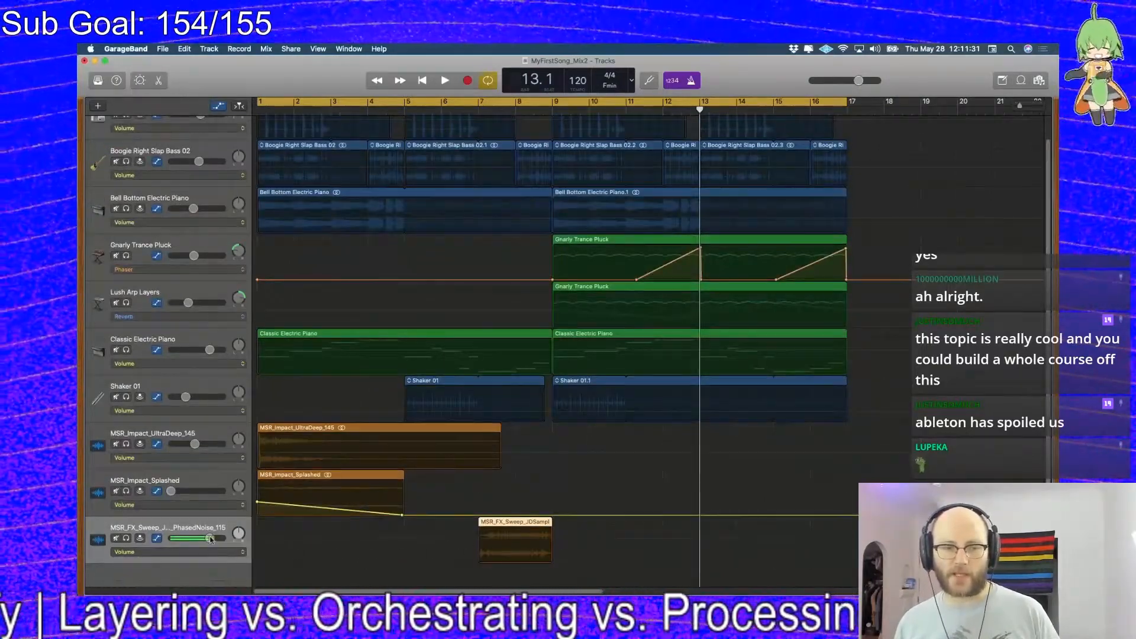
left_click(477, 110)
key("Return")
key("space")
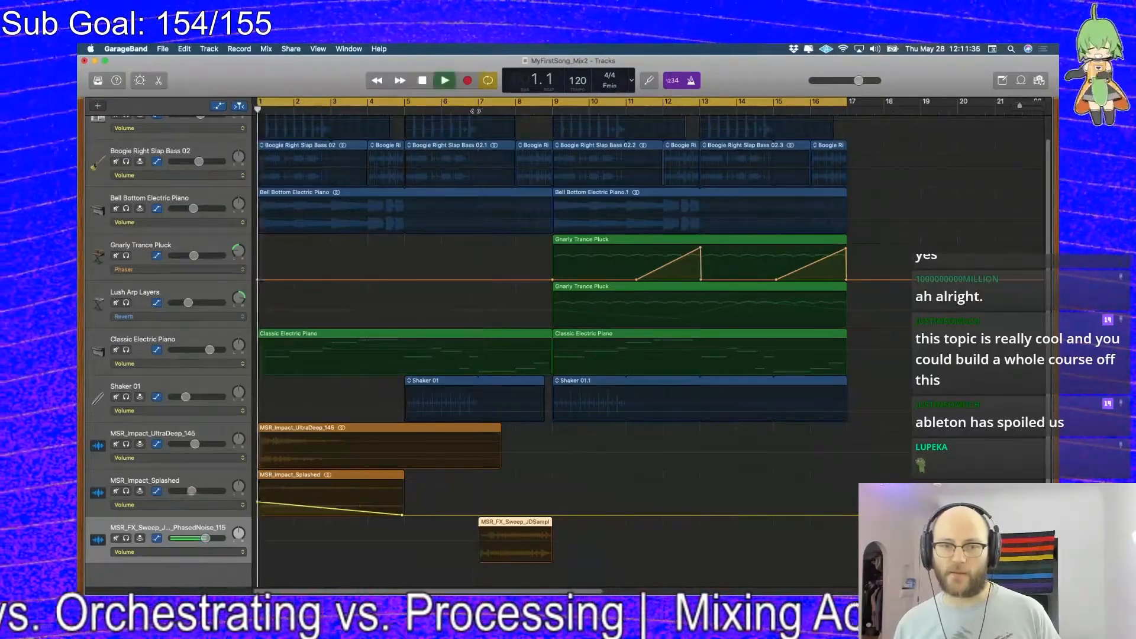
left_click_drag(262, 102, 478, 107)
key("space")
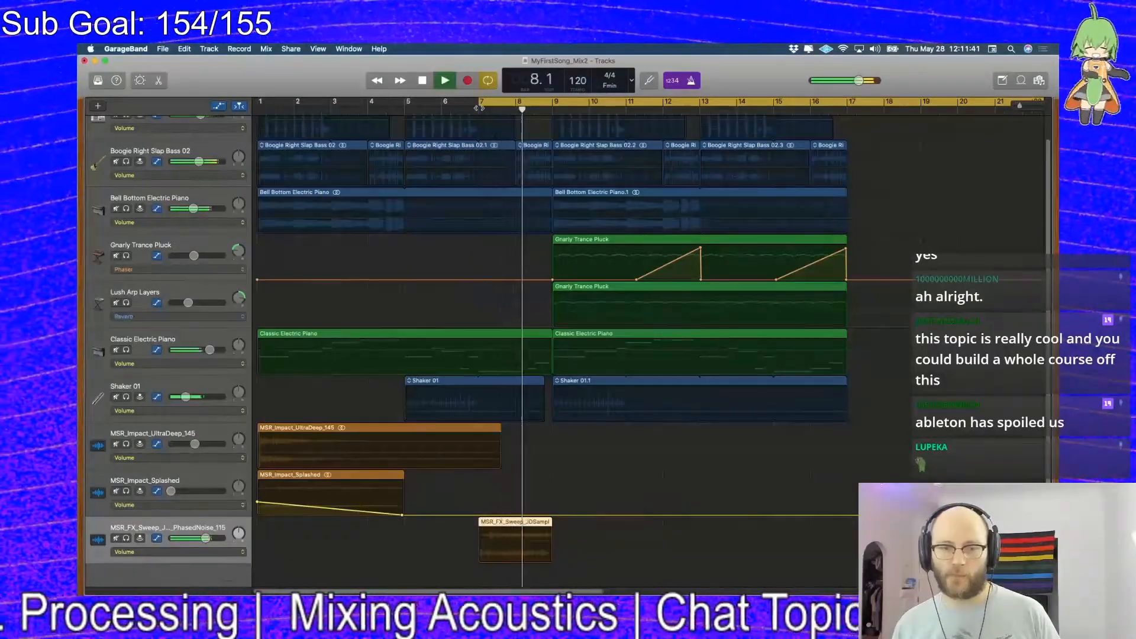
key("space")
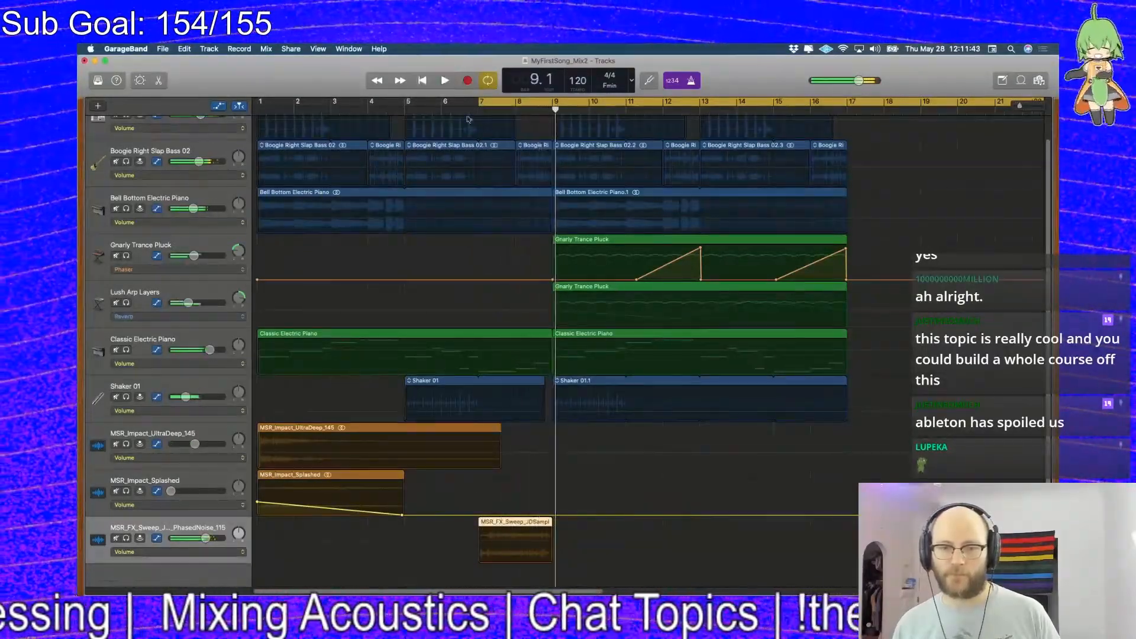
Lower the volume of the phased noise sweep track and play it briefly from bar 7
left_click_drag(206, 538, 193, 538)
key("space")
key("space")
Automate the sweep track's volume to rise from silence at bar 7 to its set level at bar 9, and play the transition
left_click(553, 547)
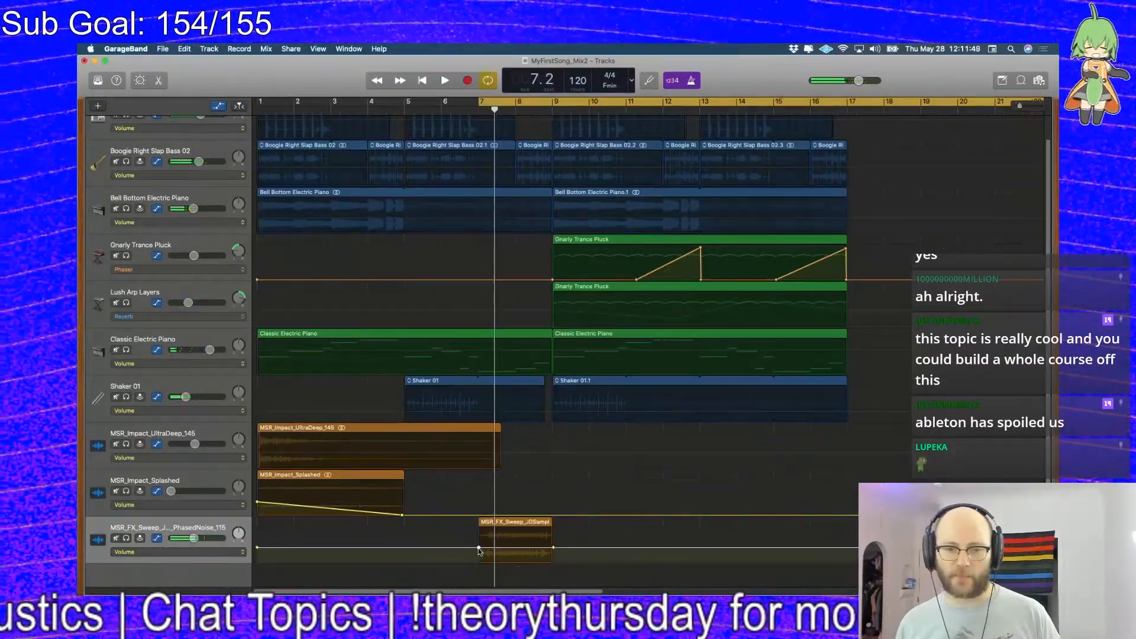
left_click_drag(479, 548, 479, 583)
key("space")
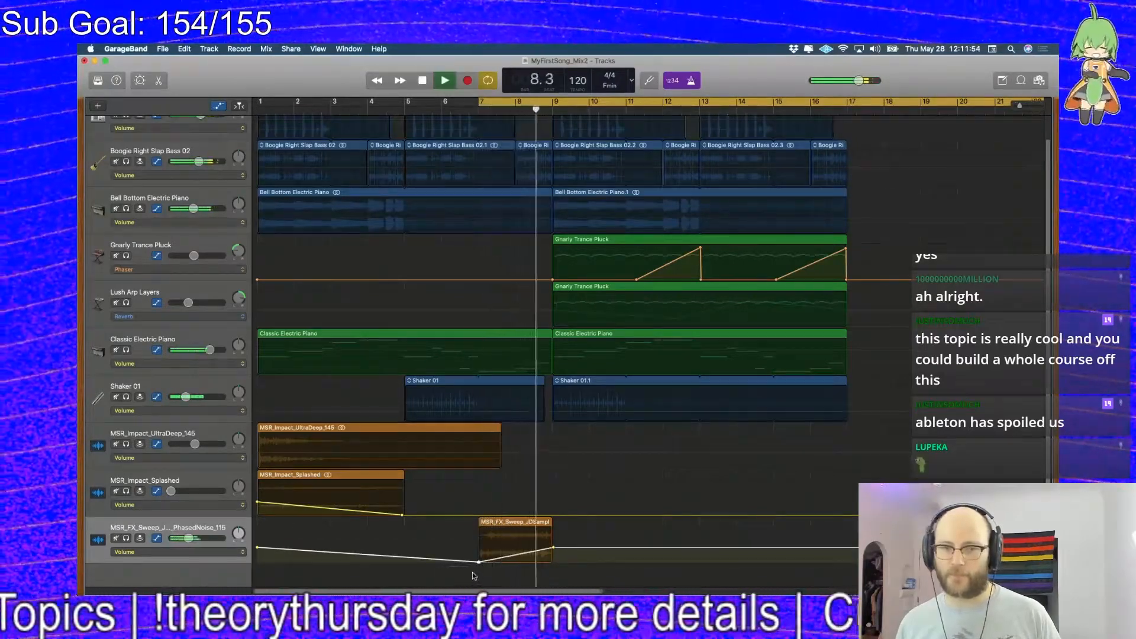
key("a")
key("space")
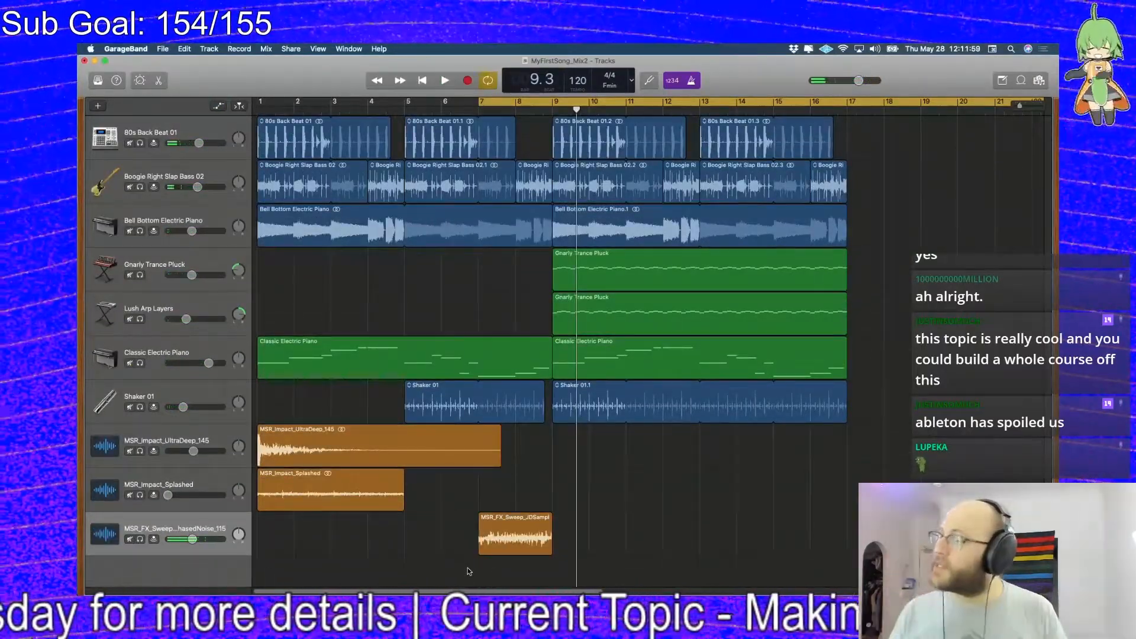
Browse the FX folder in Finder and preview MSR_Impact_LazerNoise_Splash.wav, MSR_Impact_LazerNoise_Splash_02.wav and MSR_Gish_Downlifter_133.wav
key("super+Tab")
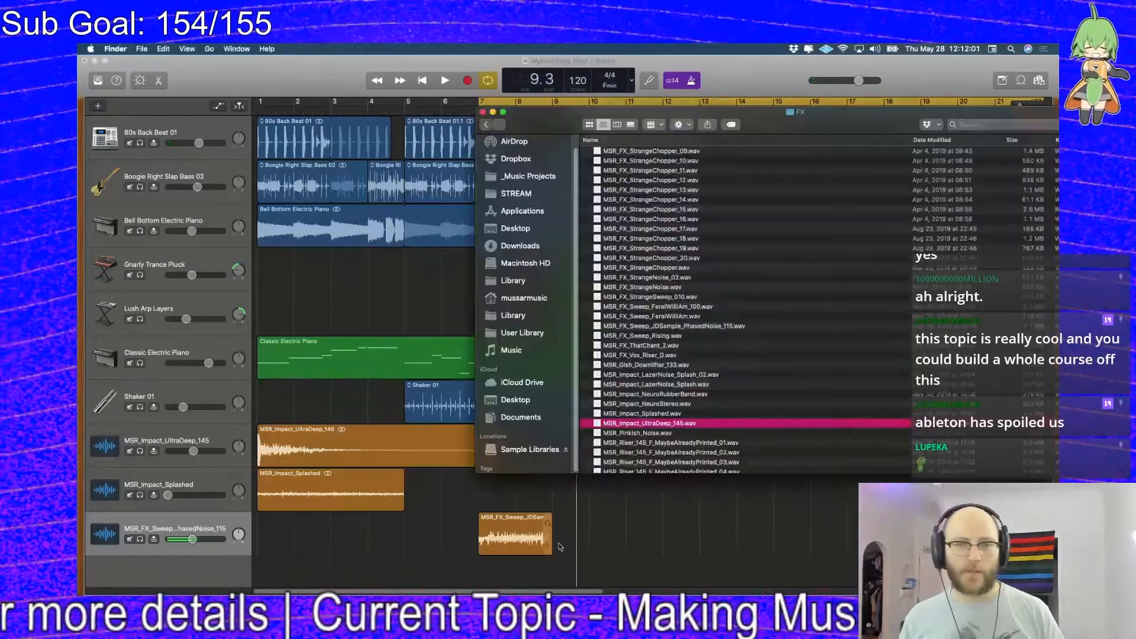
scroll(678, 332, "up", 10)
scroll(680, 327, "down", 5)
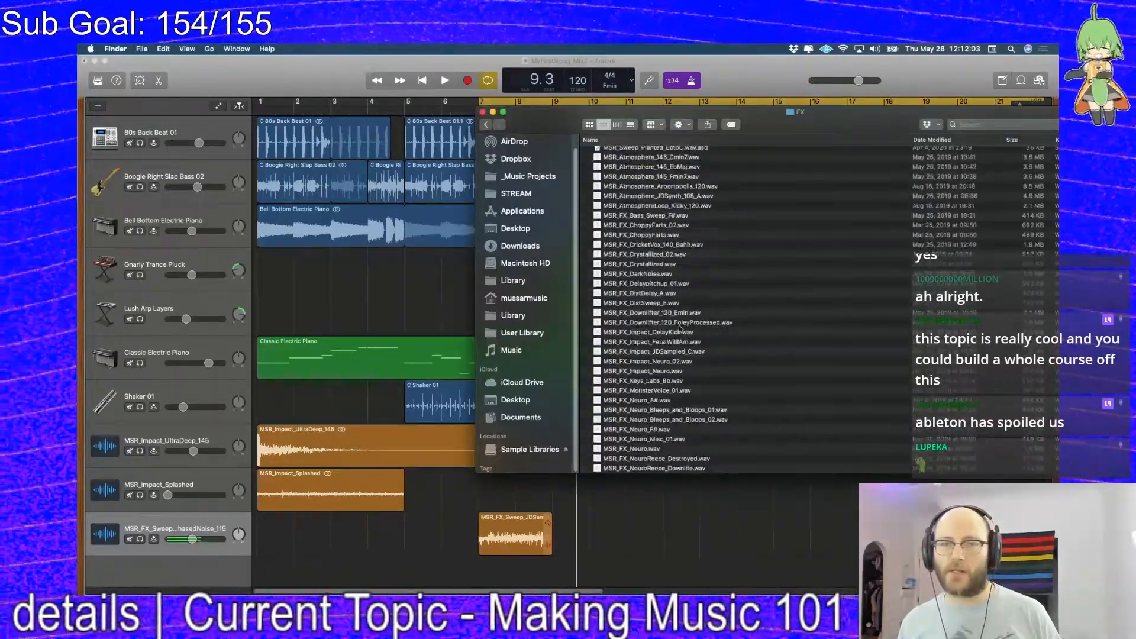
scroll(677, 325, "down", 3)
scroll(676, 325, "up", 3)
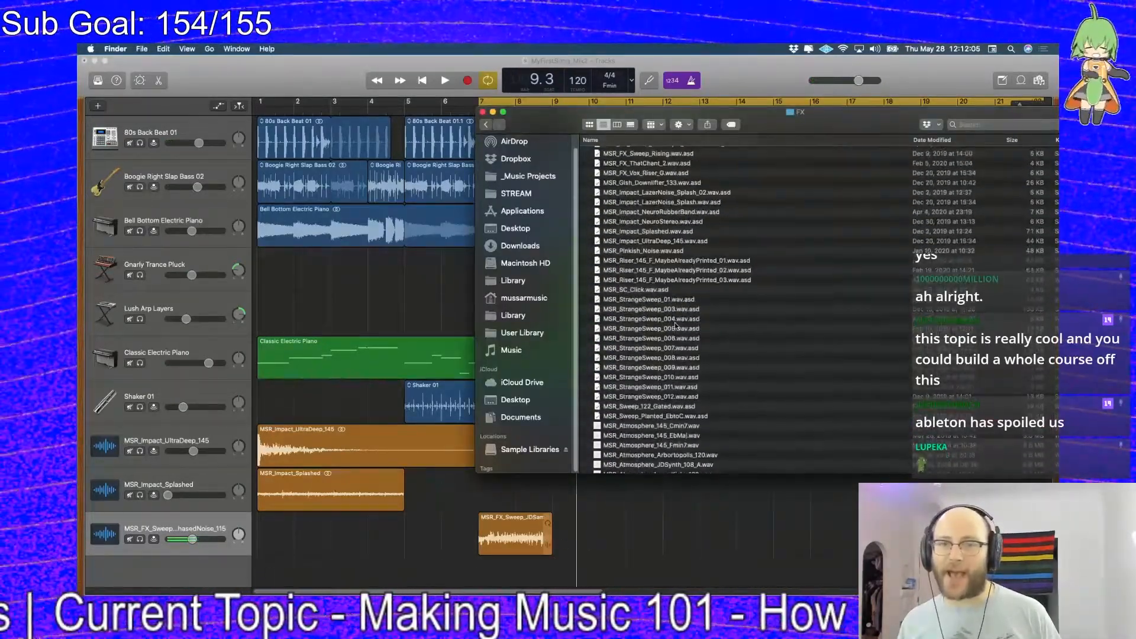
scroll(676, 233, "up", 15)
scroll(820, 223, "down", 15)
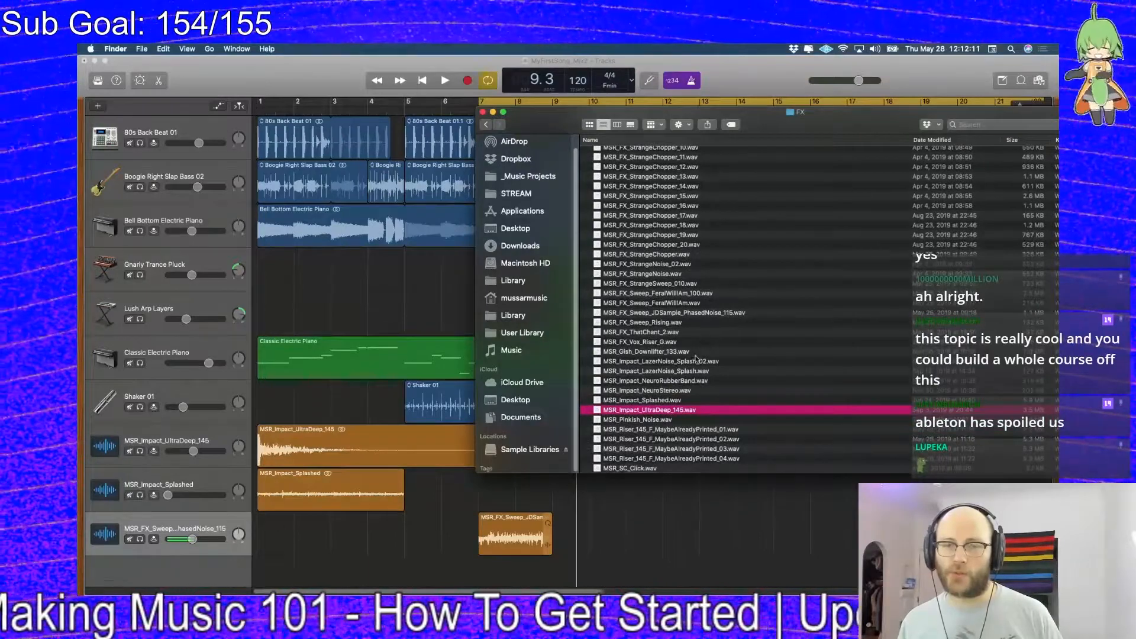
left_click(686, 371)
key("space")
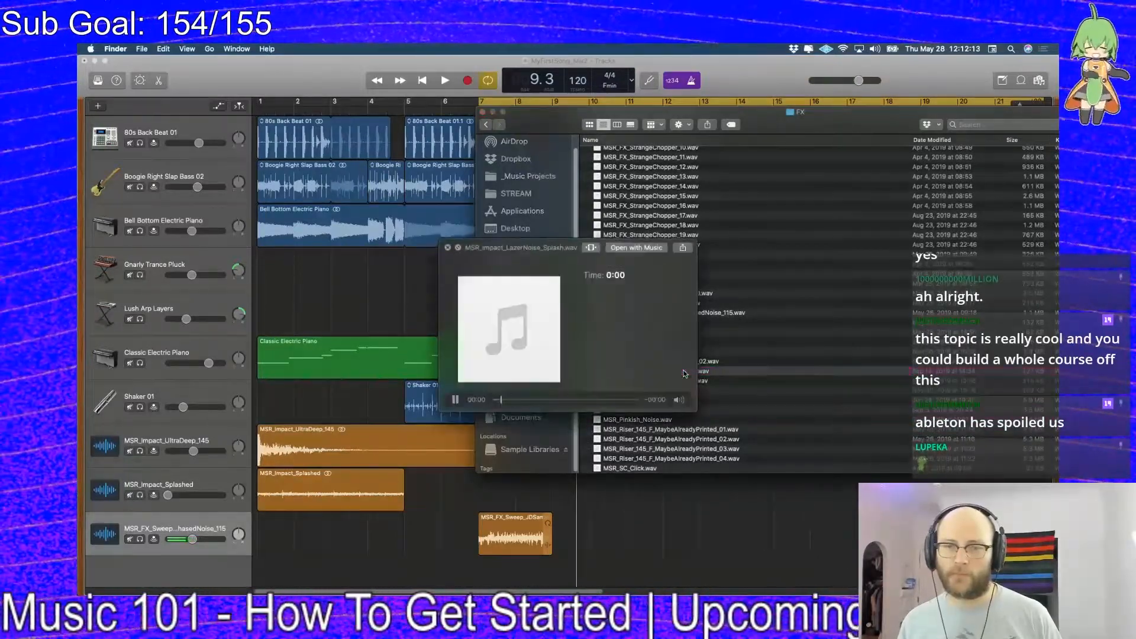
key("space")
left_click(683, 362)
key("space")
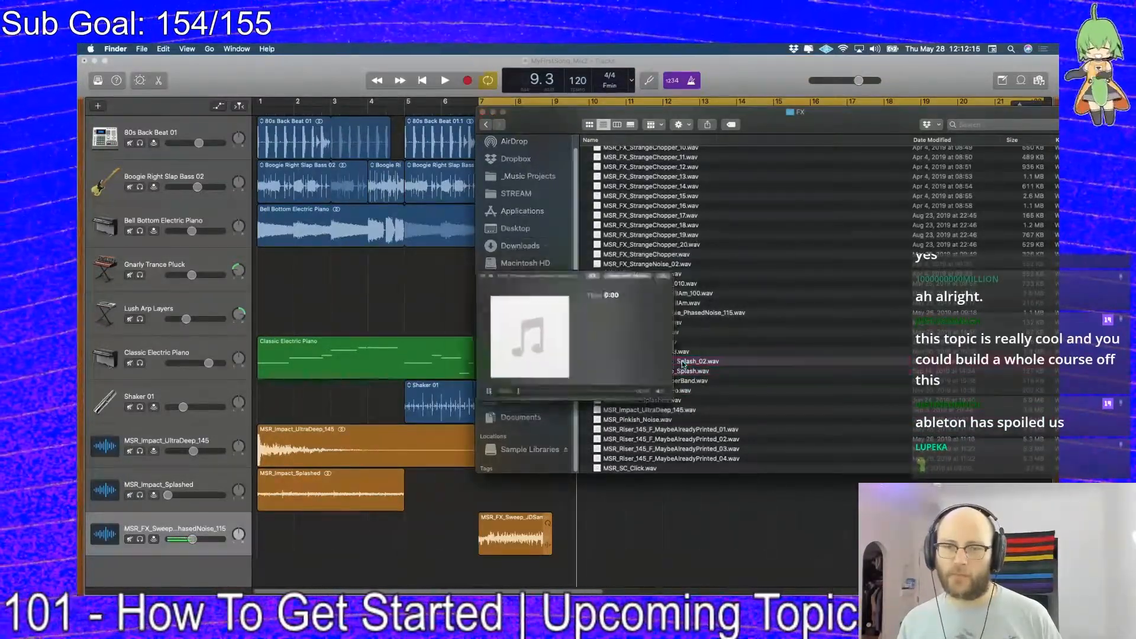
key("space")
left_click(679, 353)
key("space")
key("space")
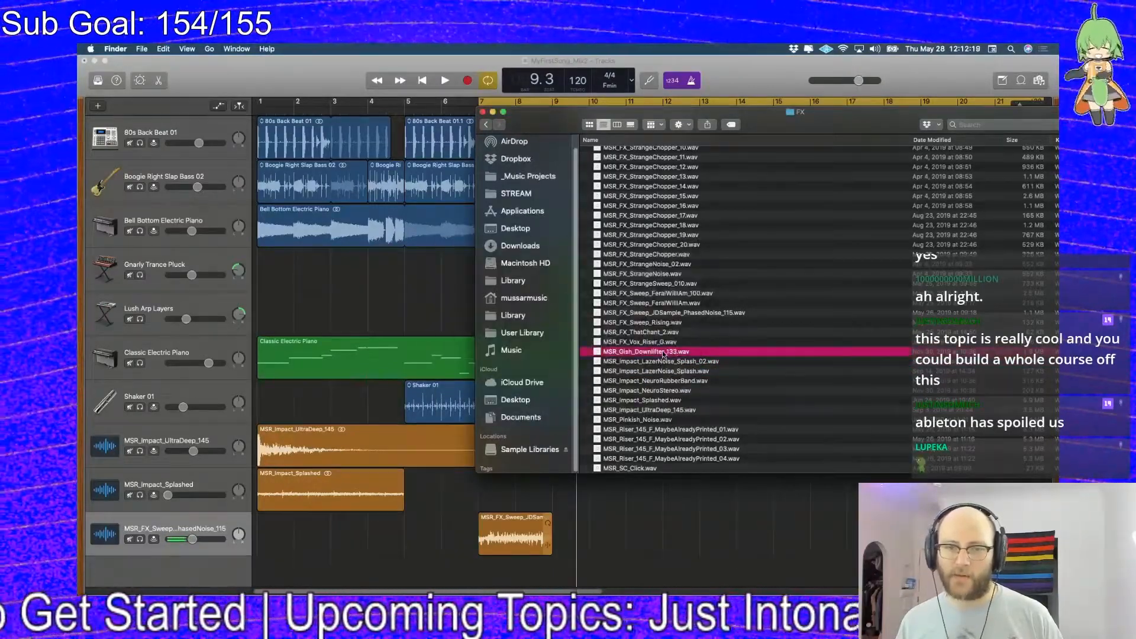
Add MSR_Gish_Downlifter_133.wav to the GarageBand project on a new track, close the Finder window and align the region to bar 9
left_click_drag(663, 353, 557, 573)
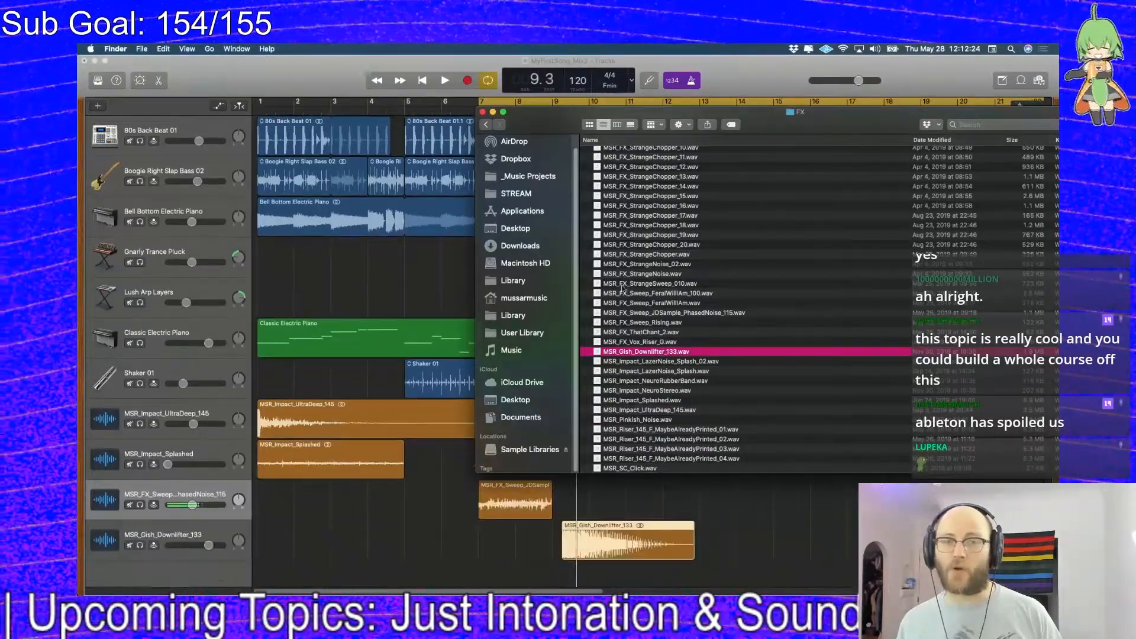
left_click(483, 112)
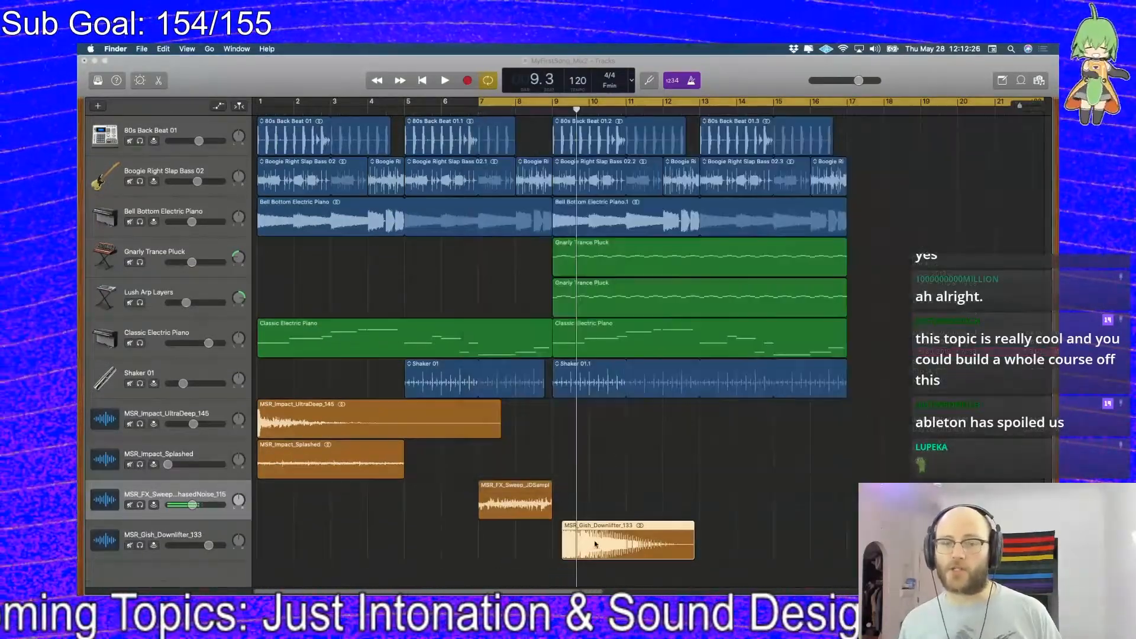
left_click_drag(625, 530, 615, 528)
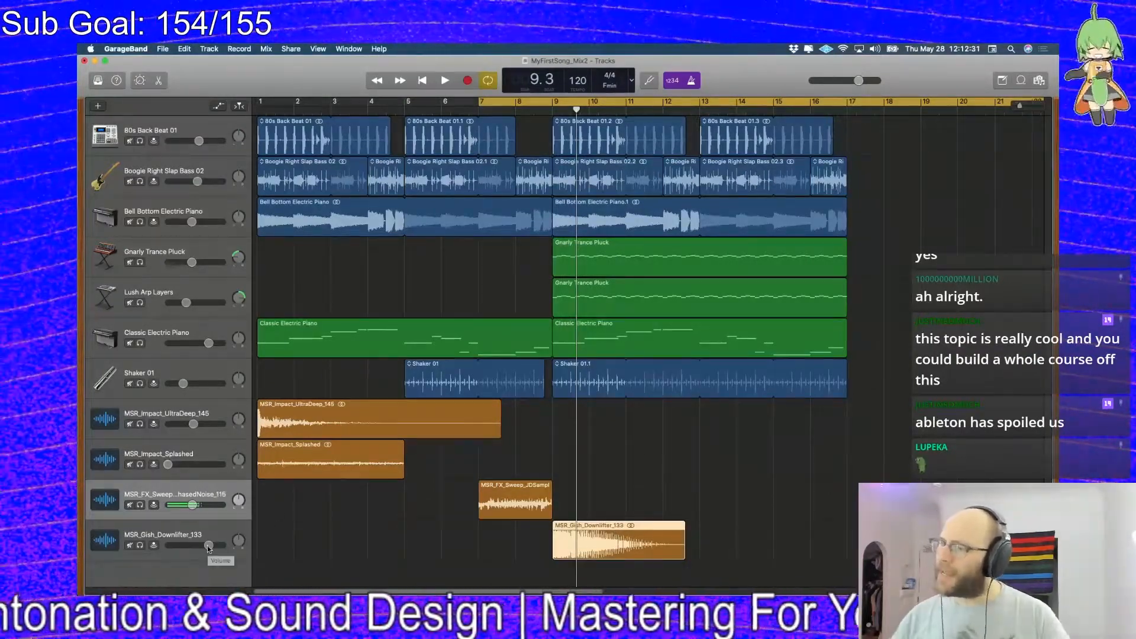
Lower the volume of the MSR_Gish_Downlifter_133 track during playback and copy the MSR_Impact_Splashed region to bar 9
left_click_drag(207, 545, 190, 545)
key("space")
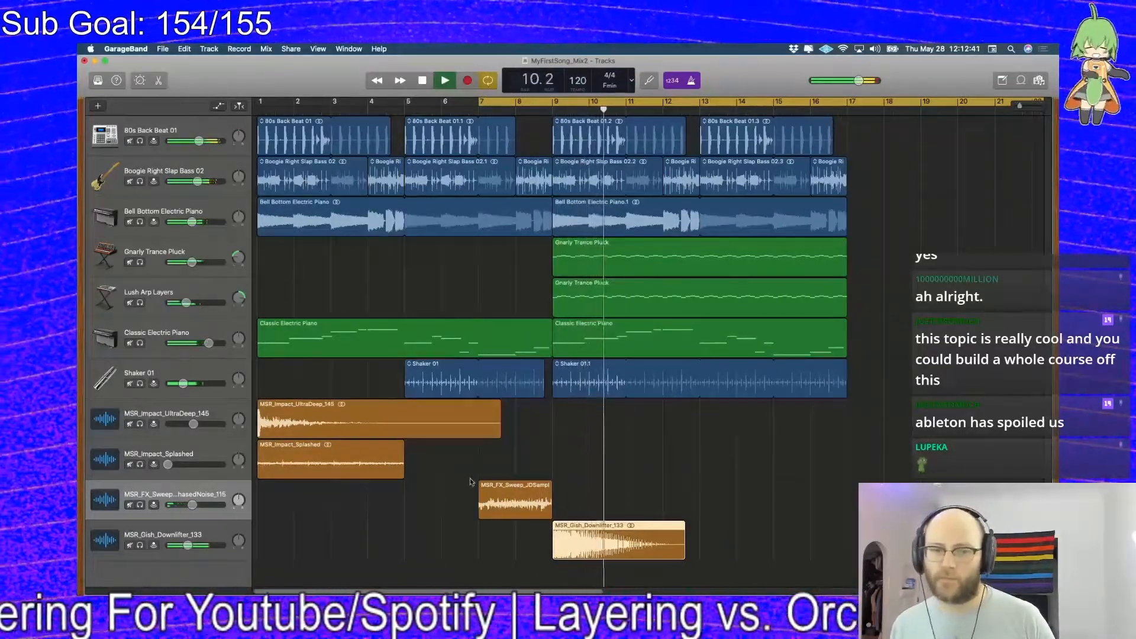
left_click_drag(296, 457, 591, 457)
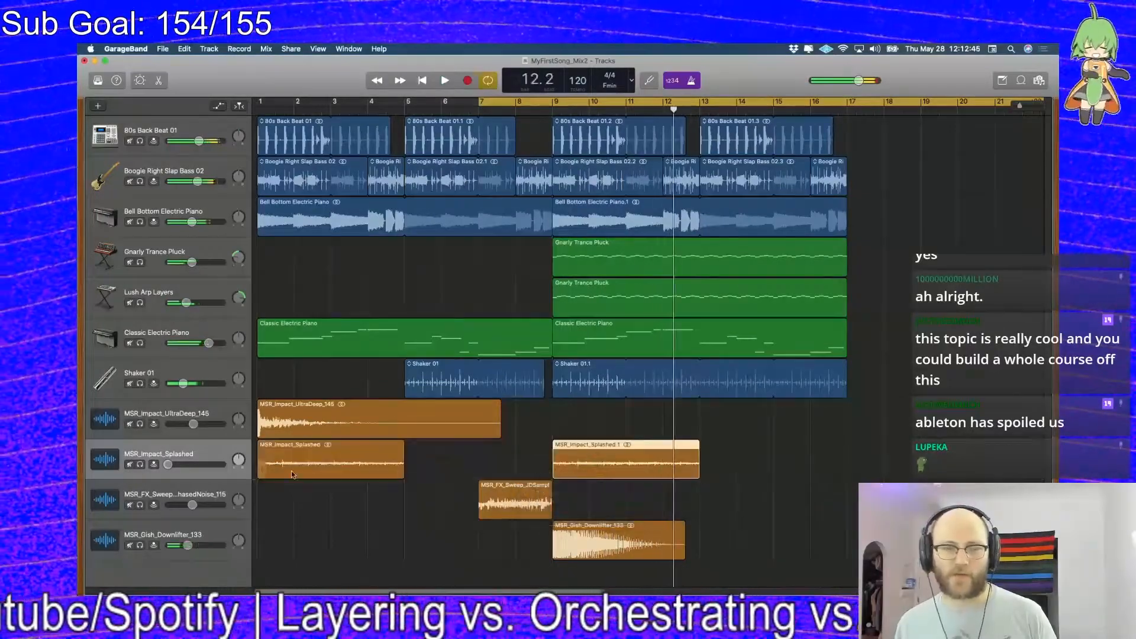
Copy the MSR_Impact_Splashed volume fade automation to bar 9 so the duplicated region fades out by bar 13
key("space")
key("a")
left_click(518, 472)
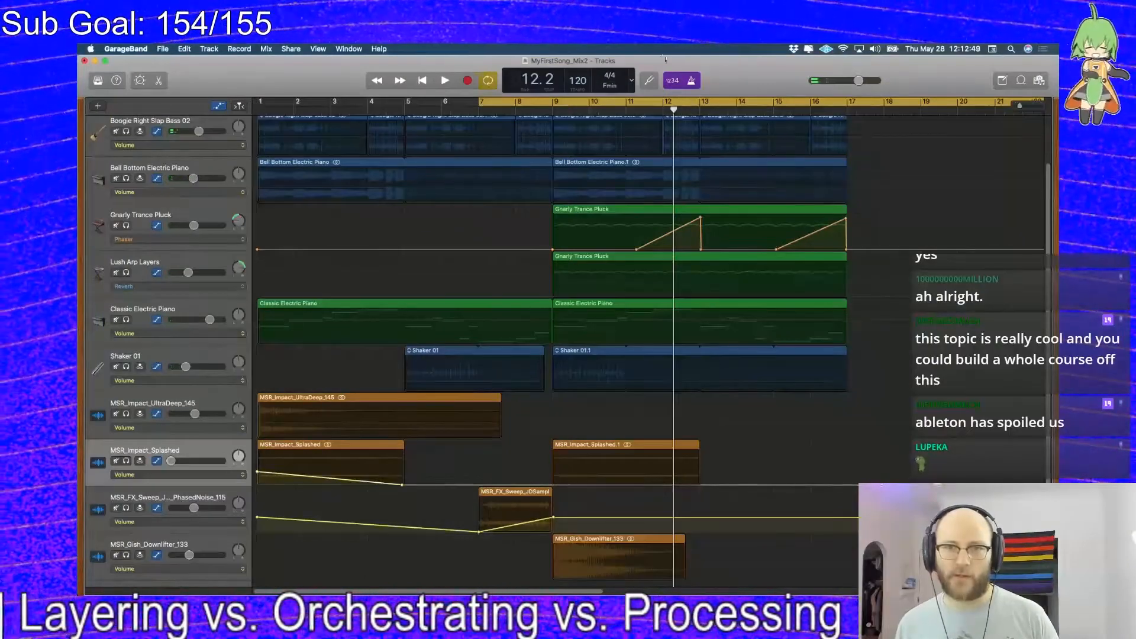
left_click_drag(671, 111, 553, 113)
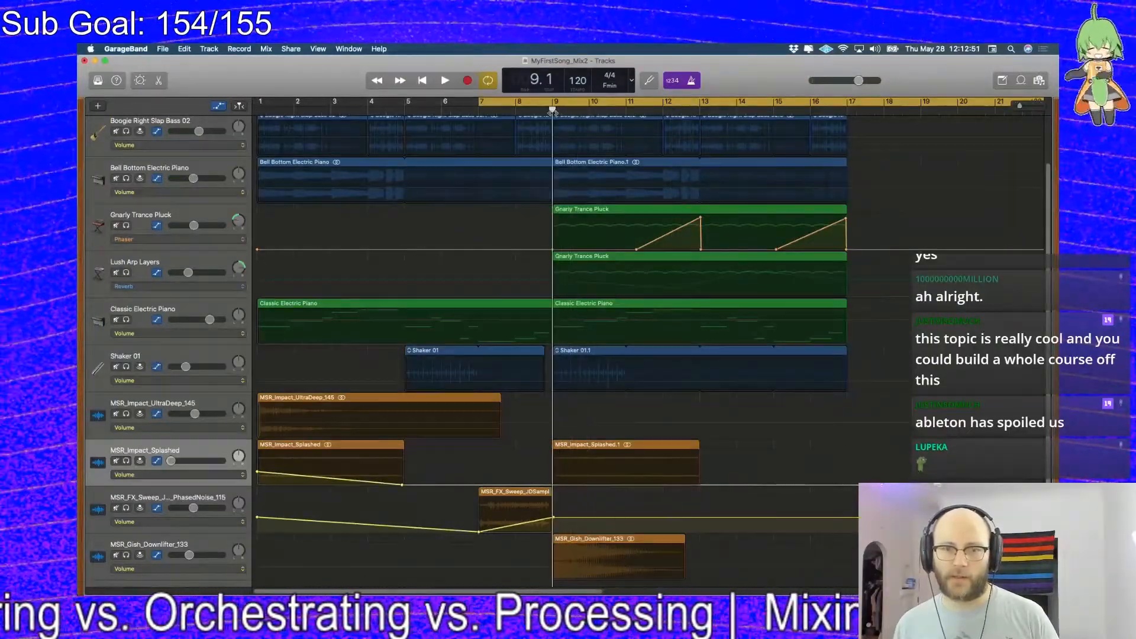
key("super+v")
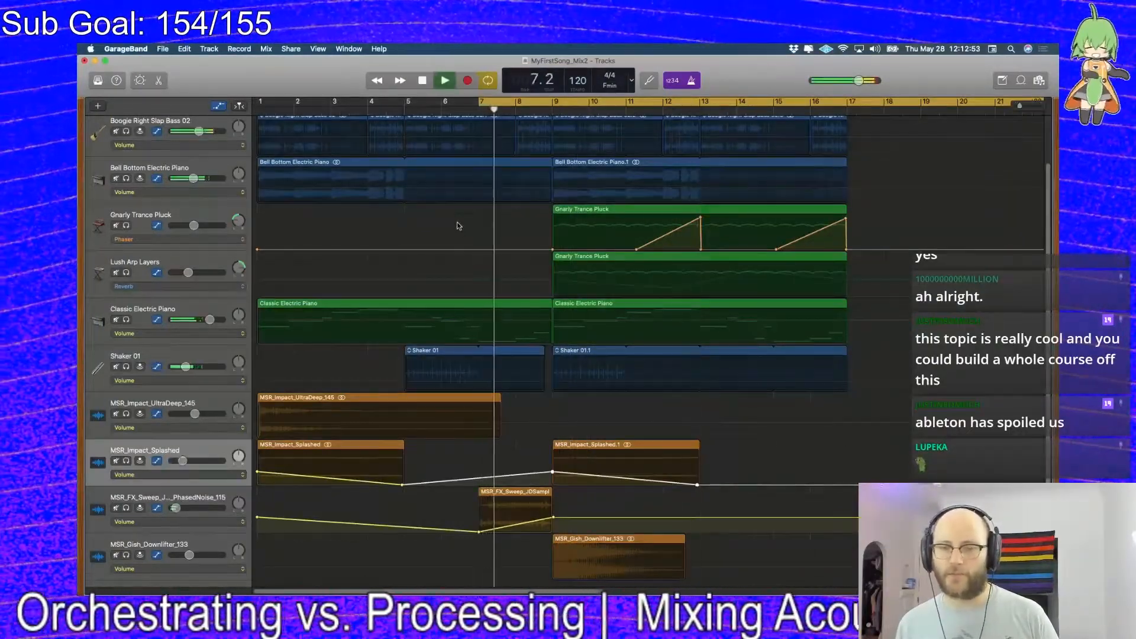
Set the cycle range to bars 1 through 17 and play the arrangement, then stop and hide the automation
left_click_drag(481, 104, 258, 104)
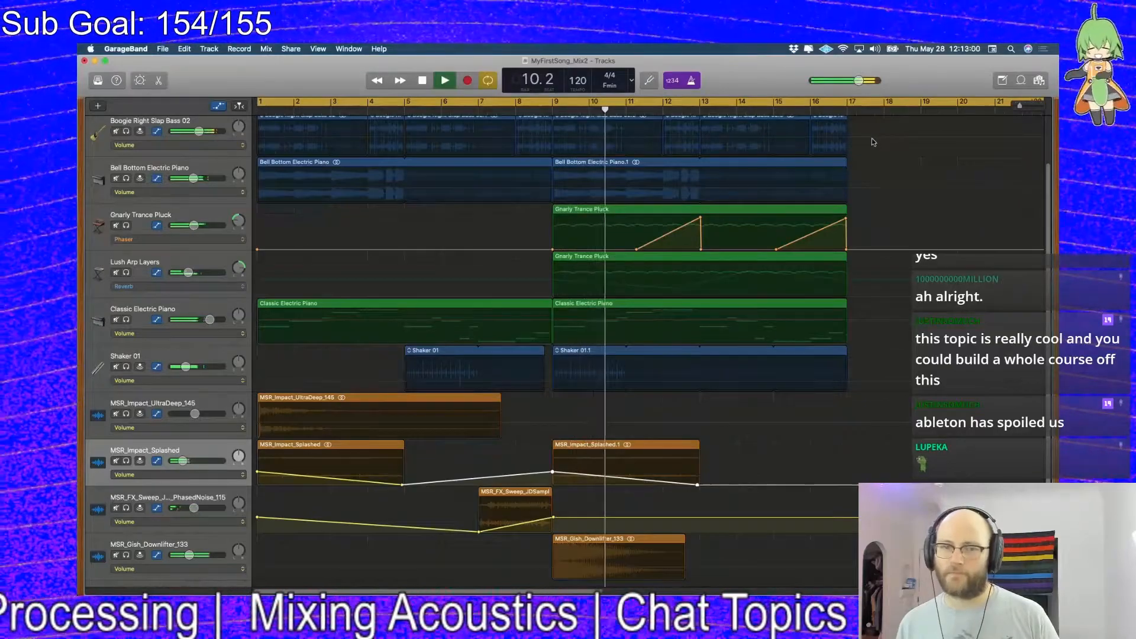
scroll(875, 141, "up", 2)
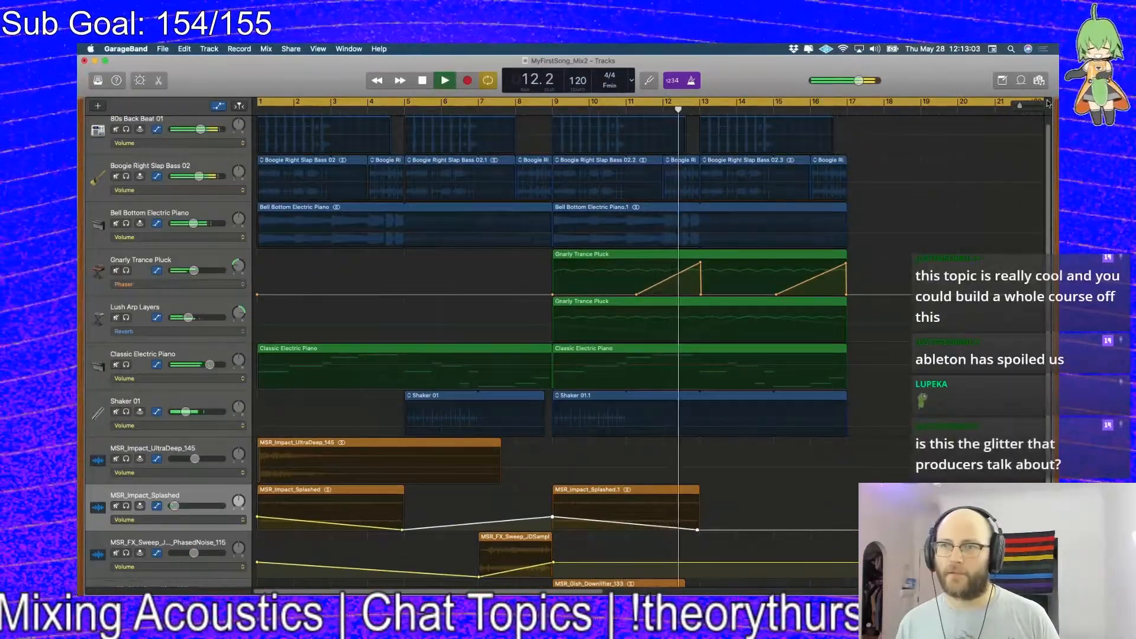
left_click_drag(260, 104, 775, 103)
left_click_drag(259, 104, 846, 103)
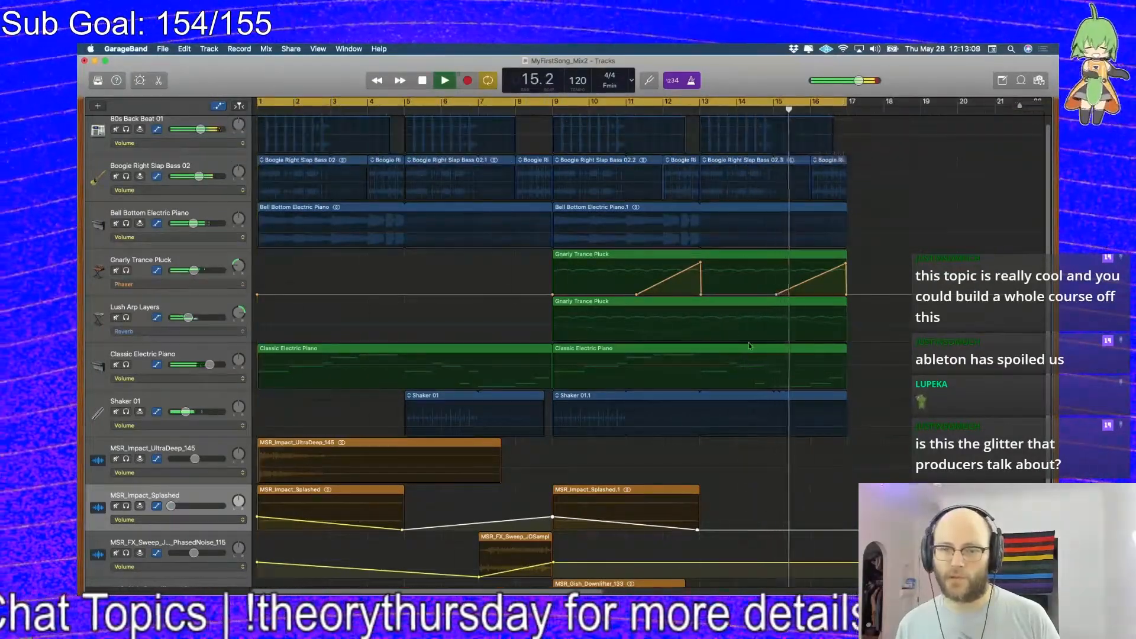
key("a")
key("space")
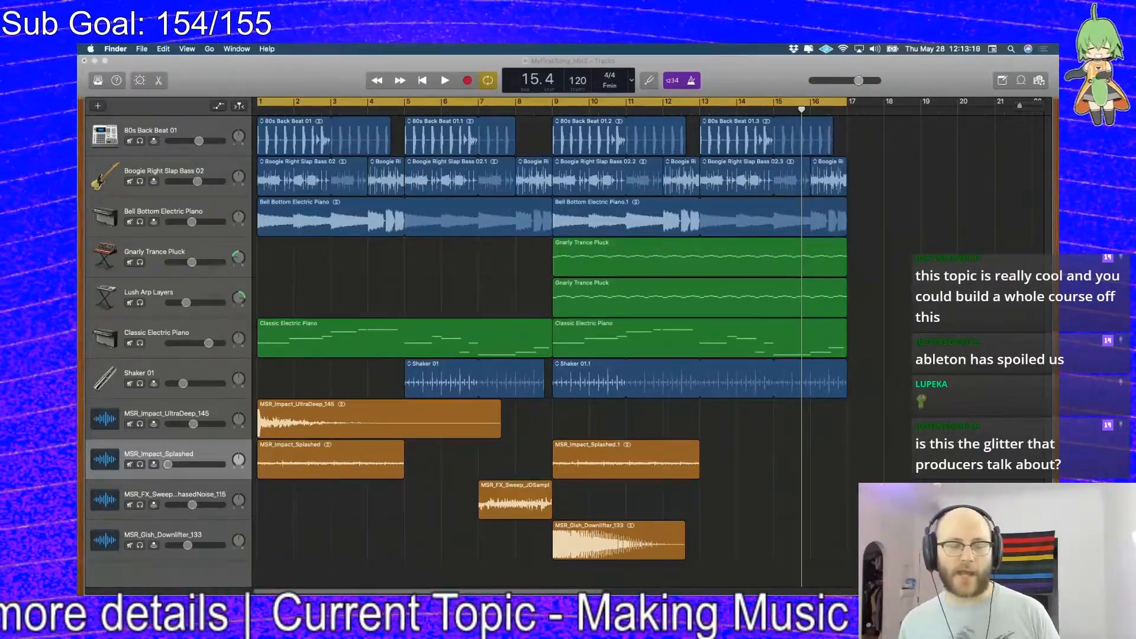
Open a new Finder window and browse Sample Libraries to the Self Made pack's FX folder, shown as a list
key("super+n")
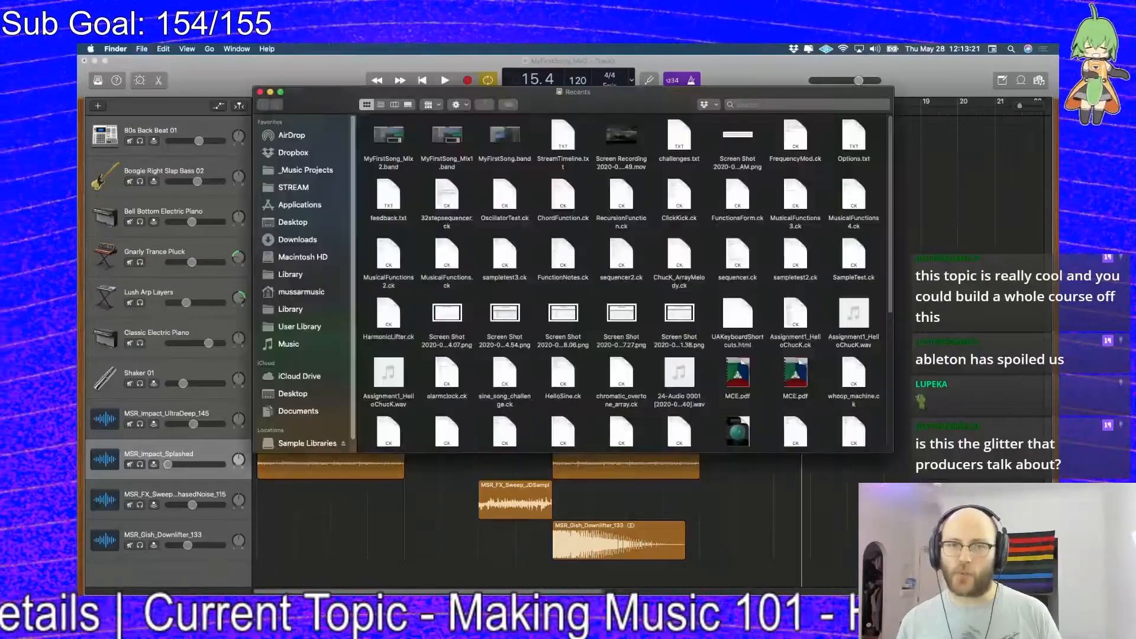
scroll(288, 401, "down", 2)
left_click(304, 431)
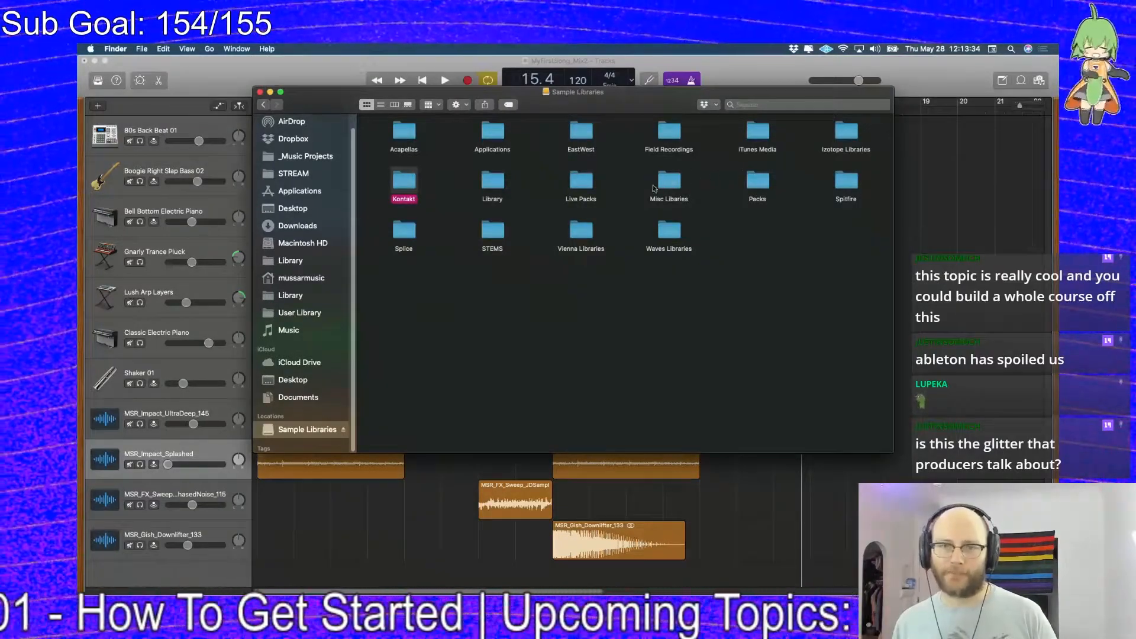
double_click(770, 188)
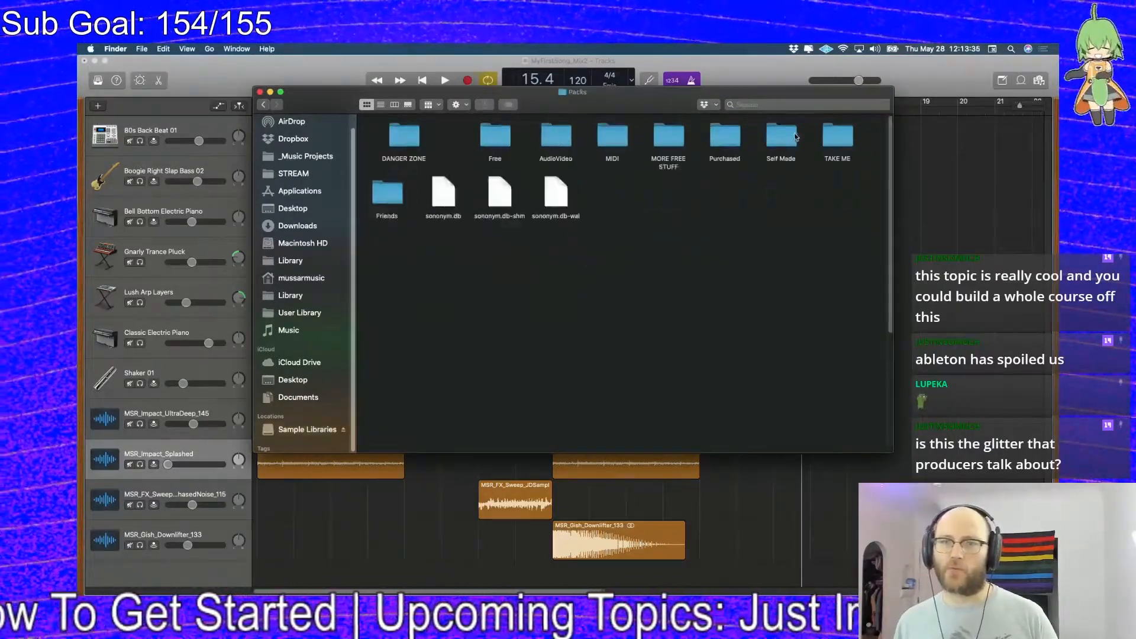
double_click(781, 136)
double_click(436, 140)
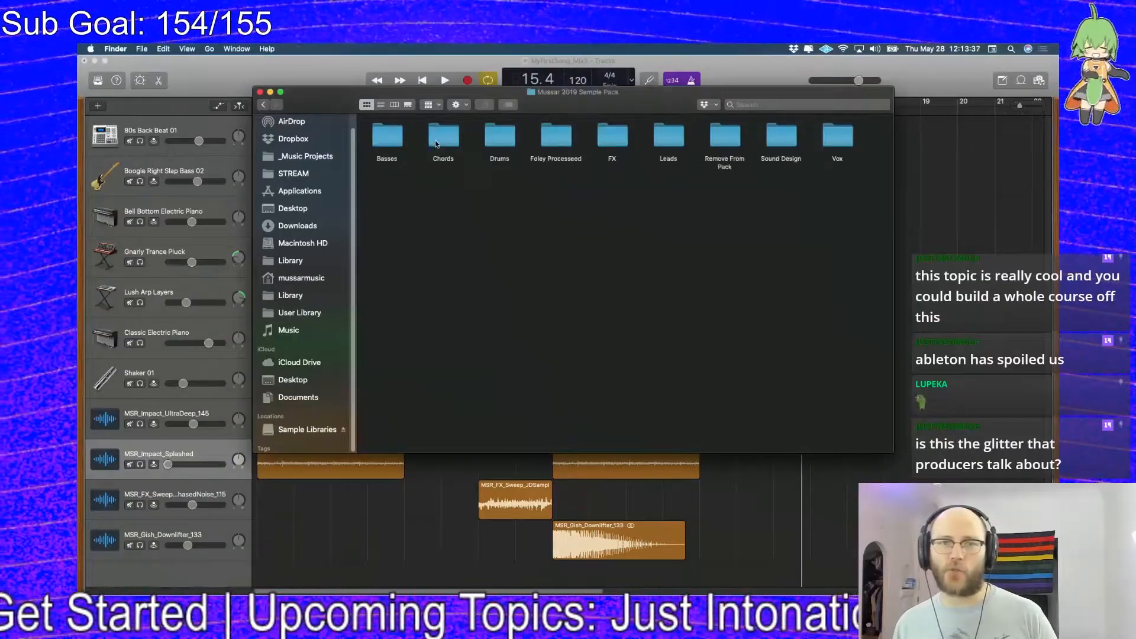
double_click(613, 141)
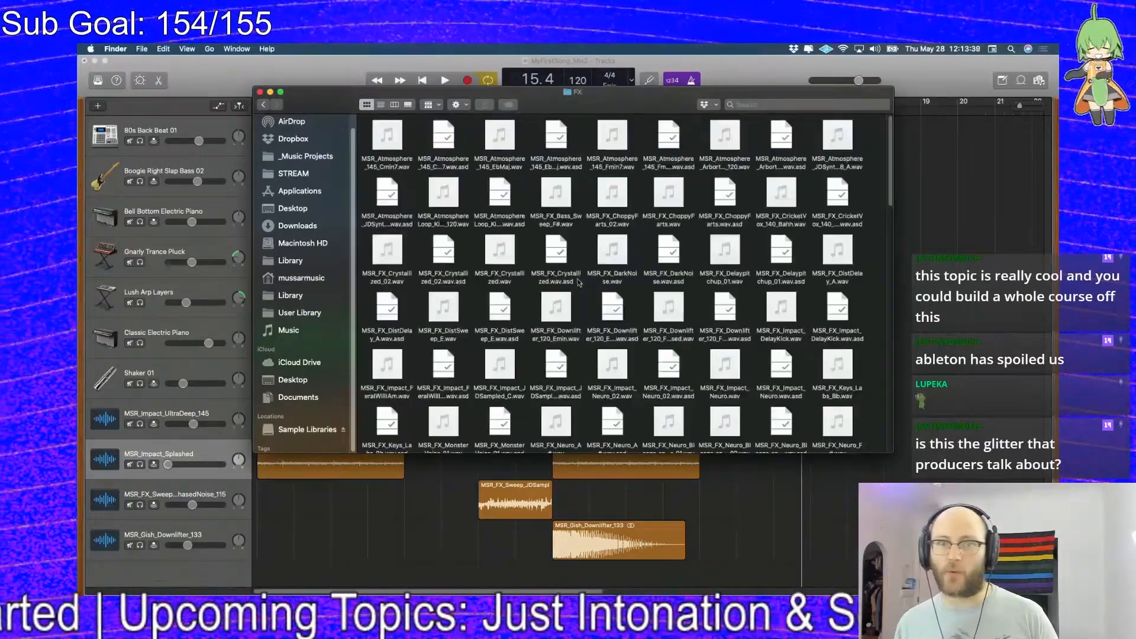
left_click(381, 104)
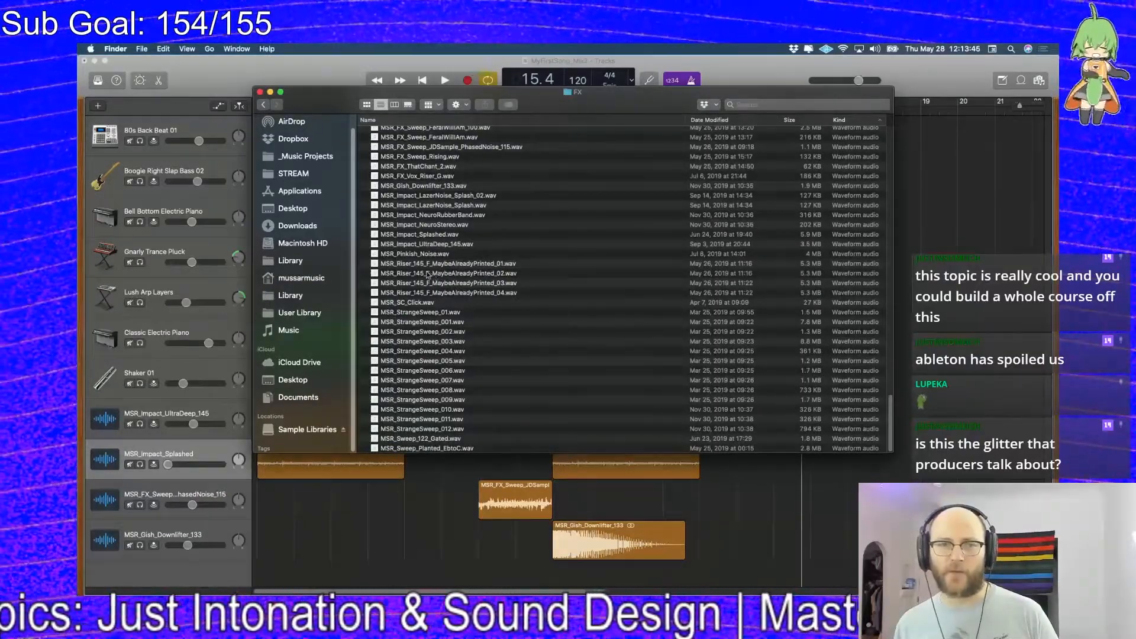
Add MSR_Riser_145_F_MaybeAlreadyPrinted_02.wav to the project on a new track, position it to start around bar 10.5, and show automation
left_click_drag(427, 274, 518, 571)
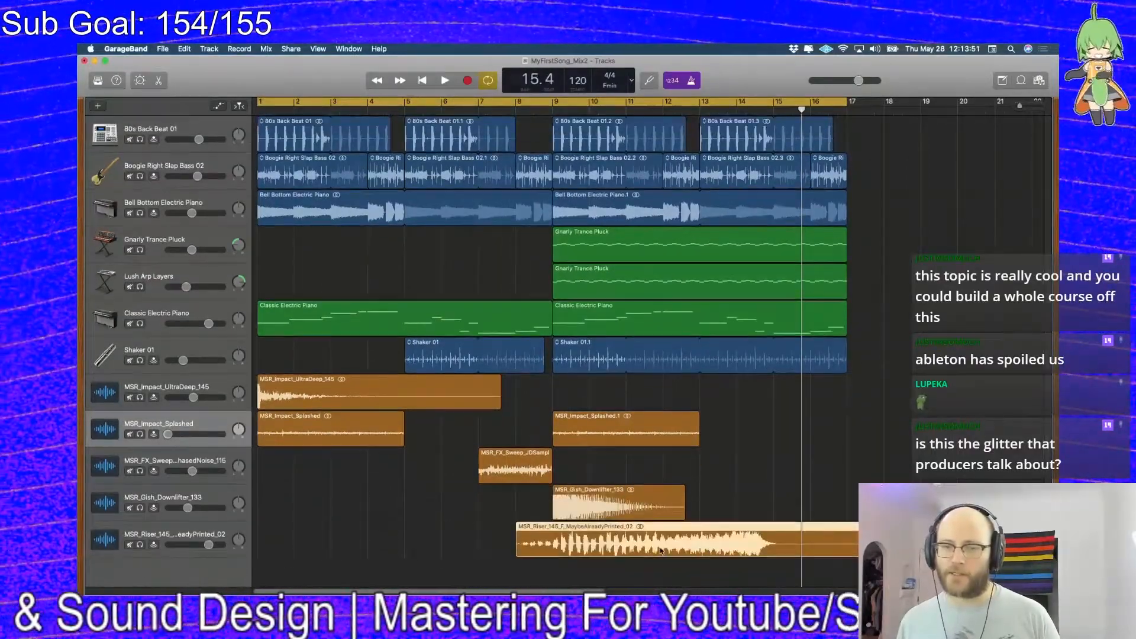
left_click_drag(661, 550, 750, 555)
key("a")
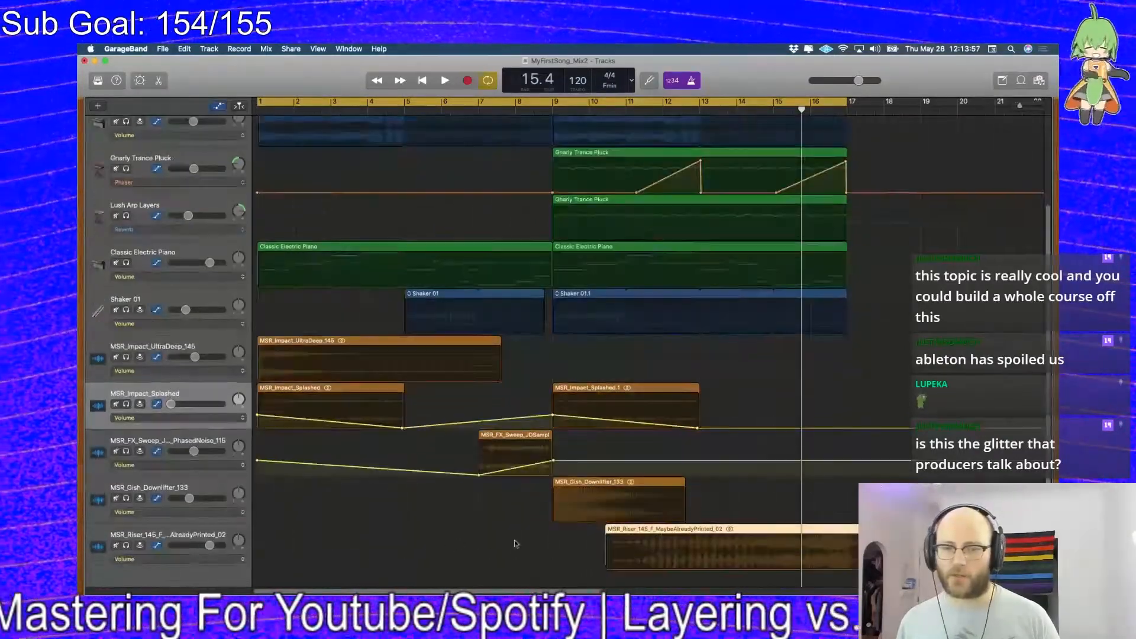
Lower the riser track's volume and balance it while cycling playback over bars 9 to 17
left_click_drag(210, 546, 193, 545)
key("Return")
key("space")
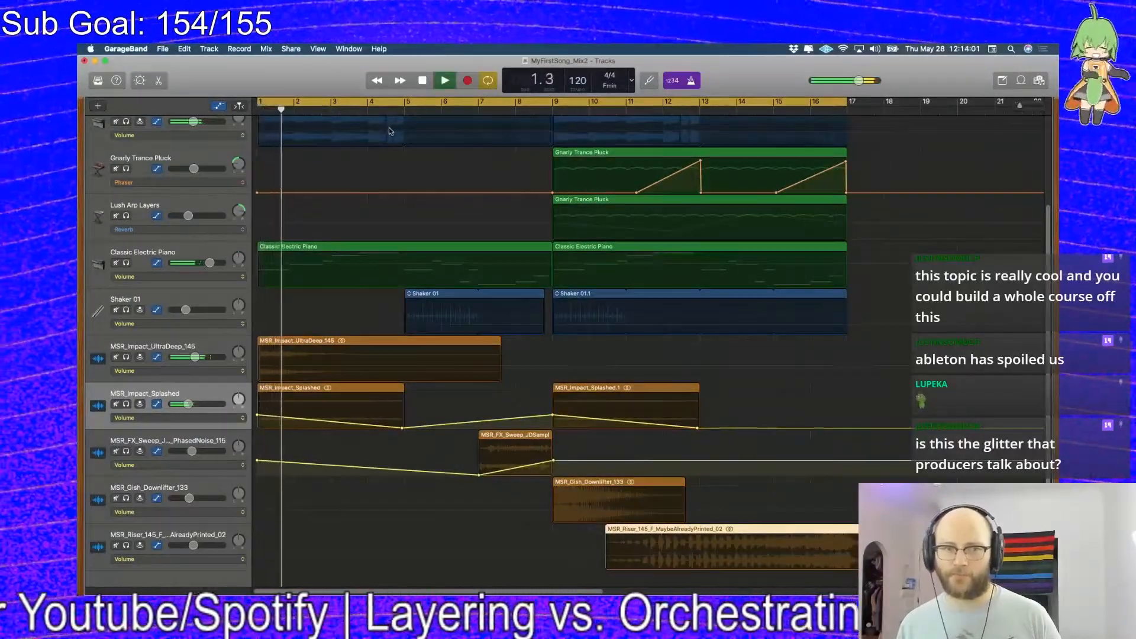
key("space")
left_click_drag(258, 105, 557, 131)
key("space")
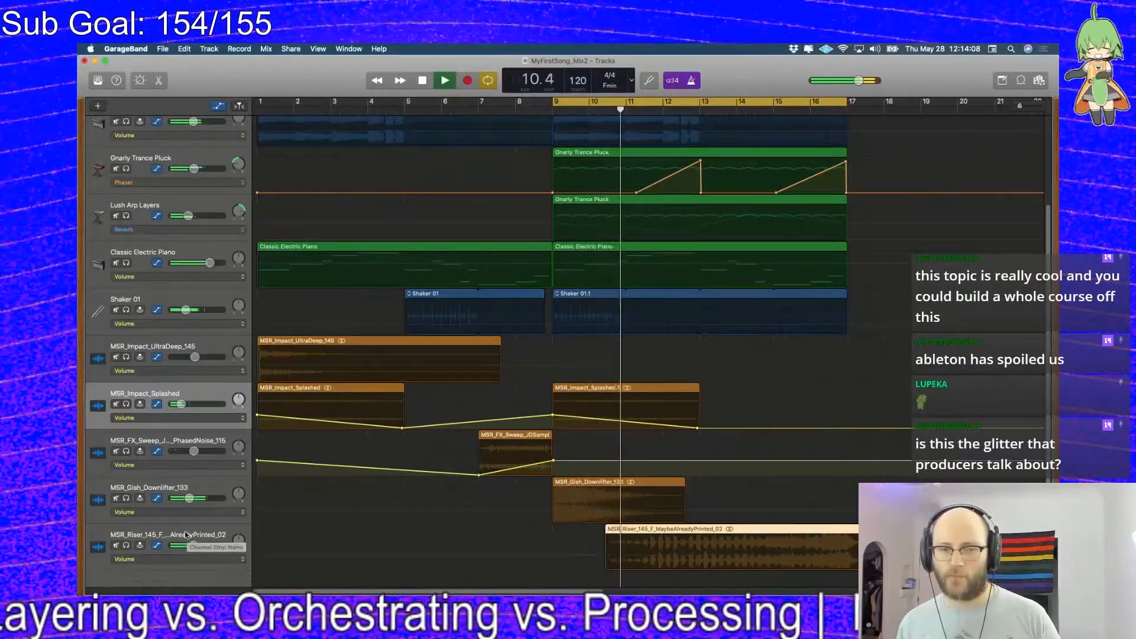
left_click_drag(194, 546, 188, 546)
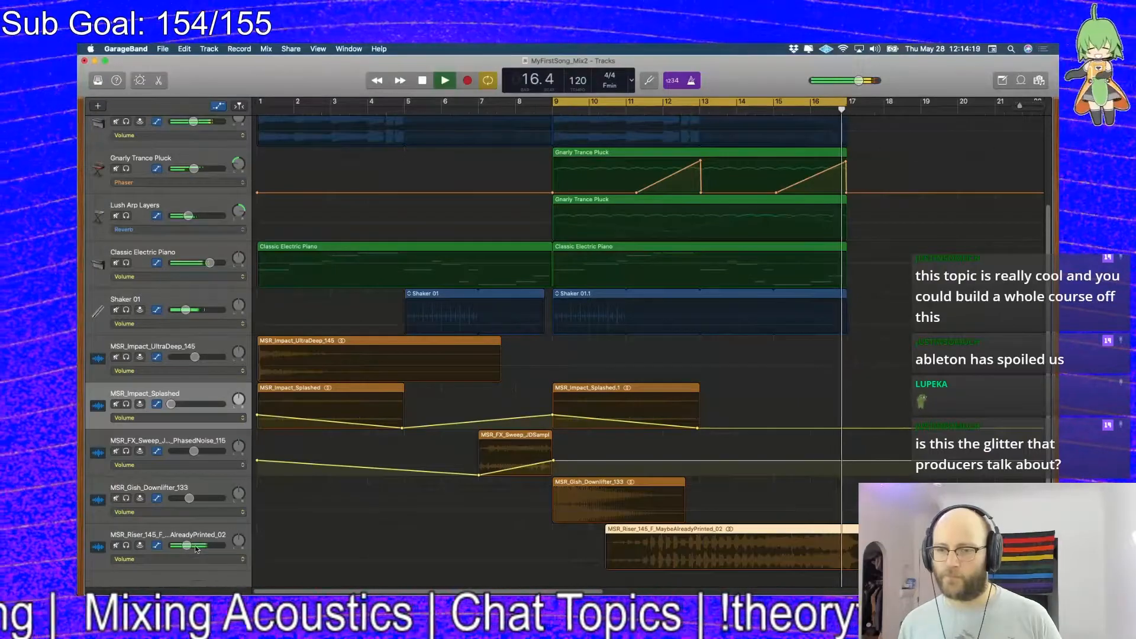
key("space")
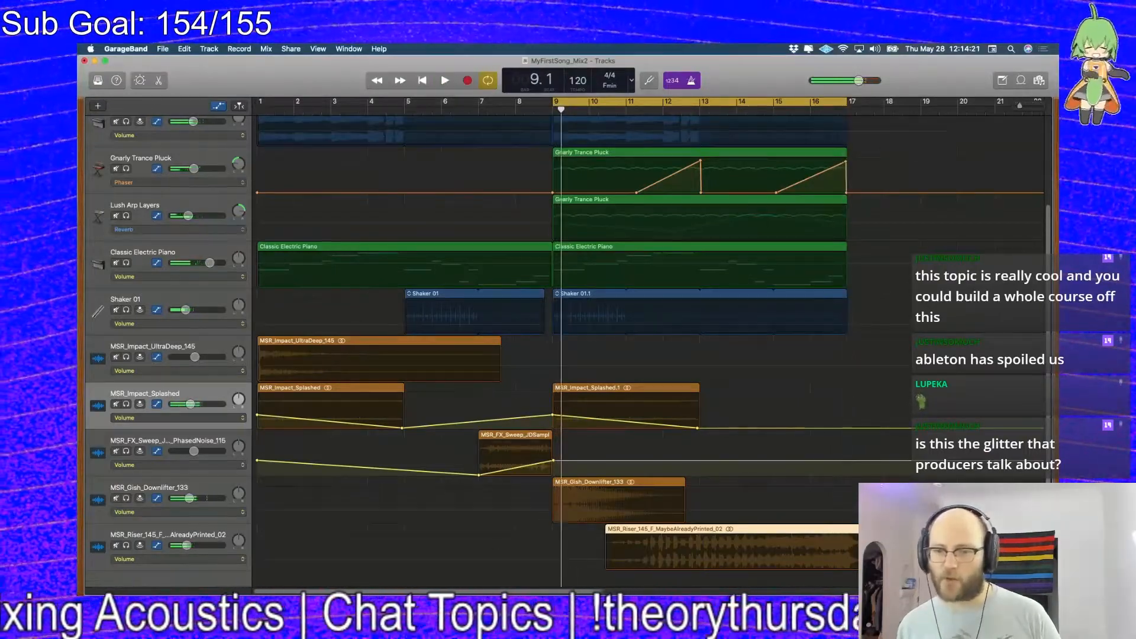
Automate the riser's volume to rise from silence at its start to bar 17, and play the whole song past its end with cycling off
left_click(852, 563)
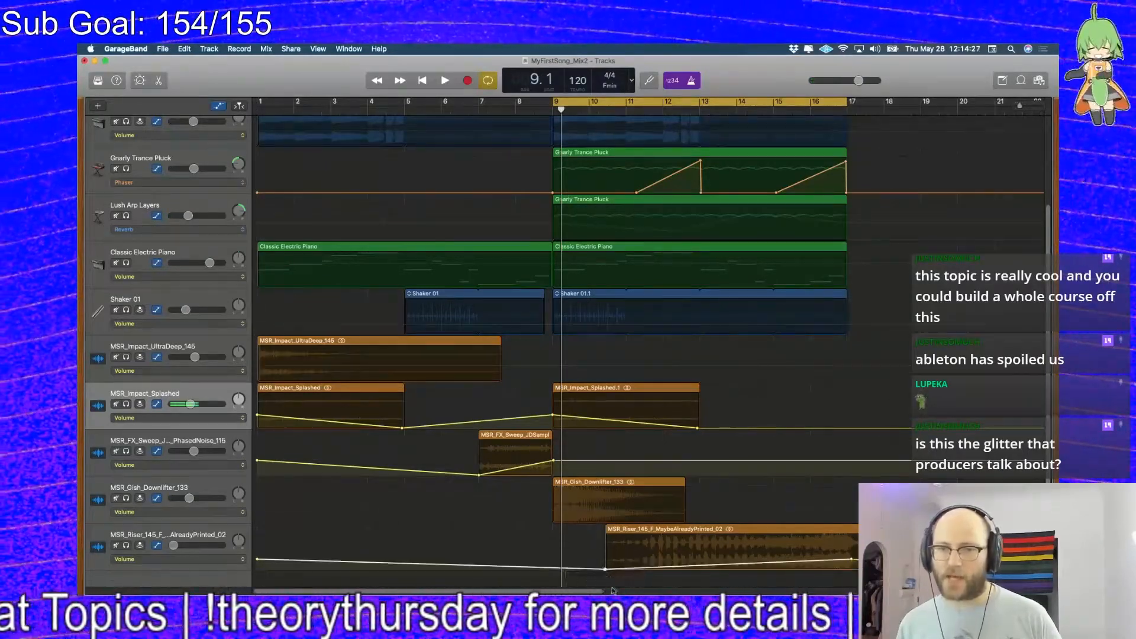
key("a")
left_click_drag(555, 101, 259, 102)
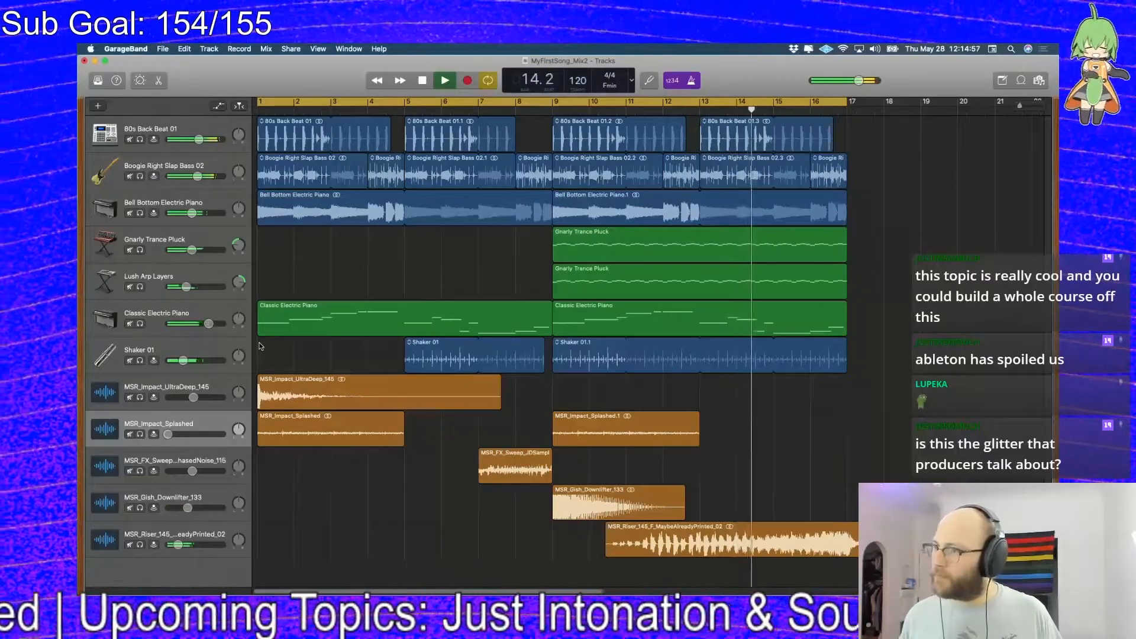
key("c")
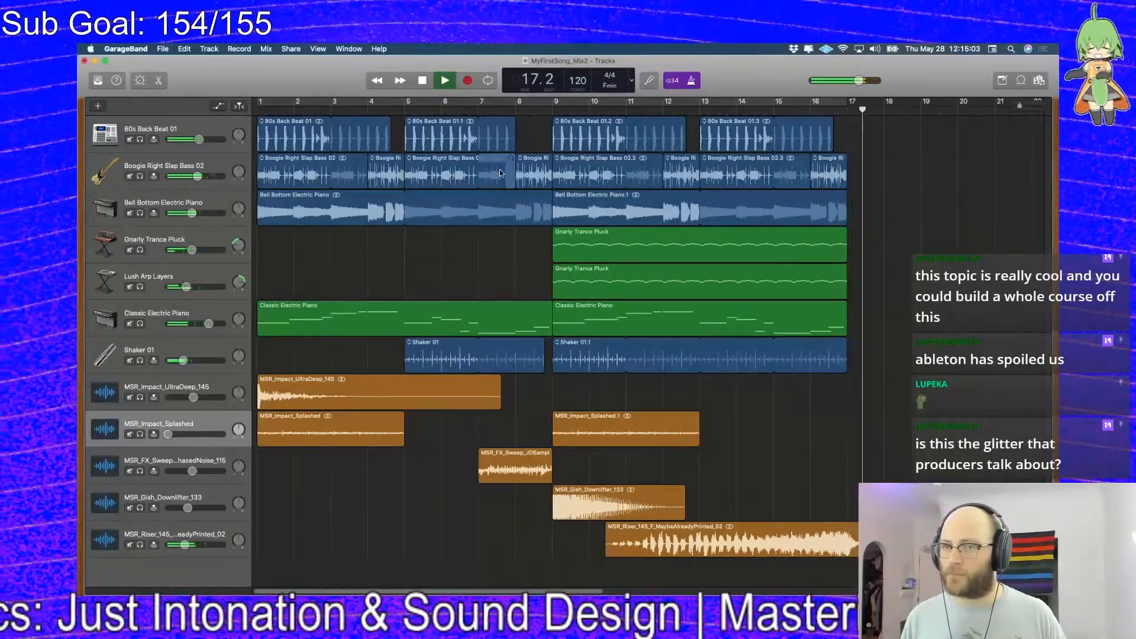
key("space")
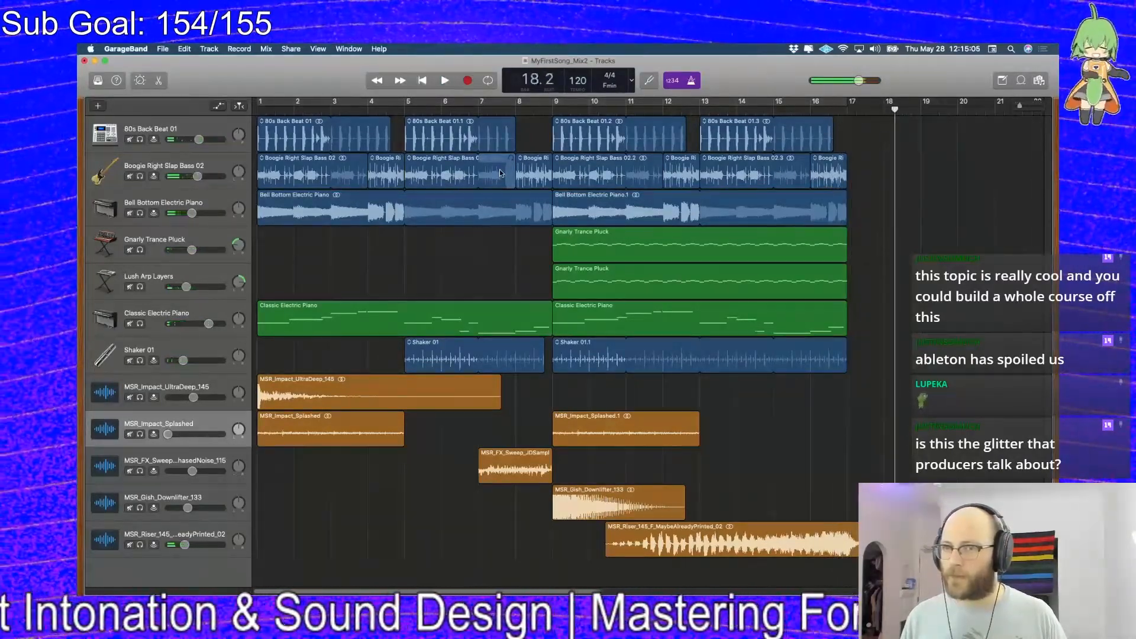